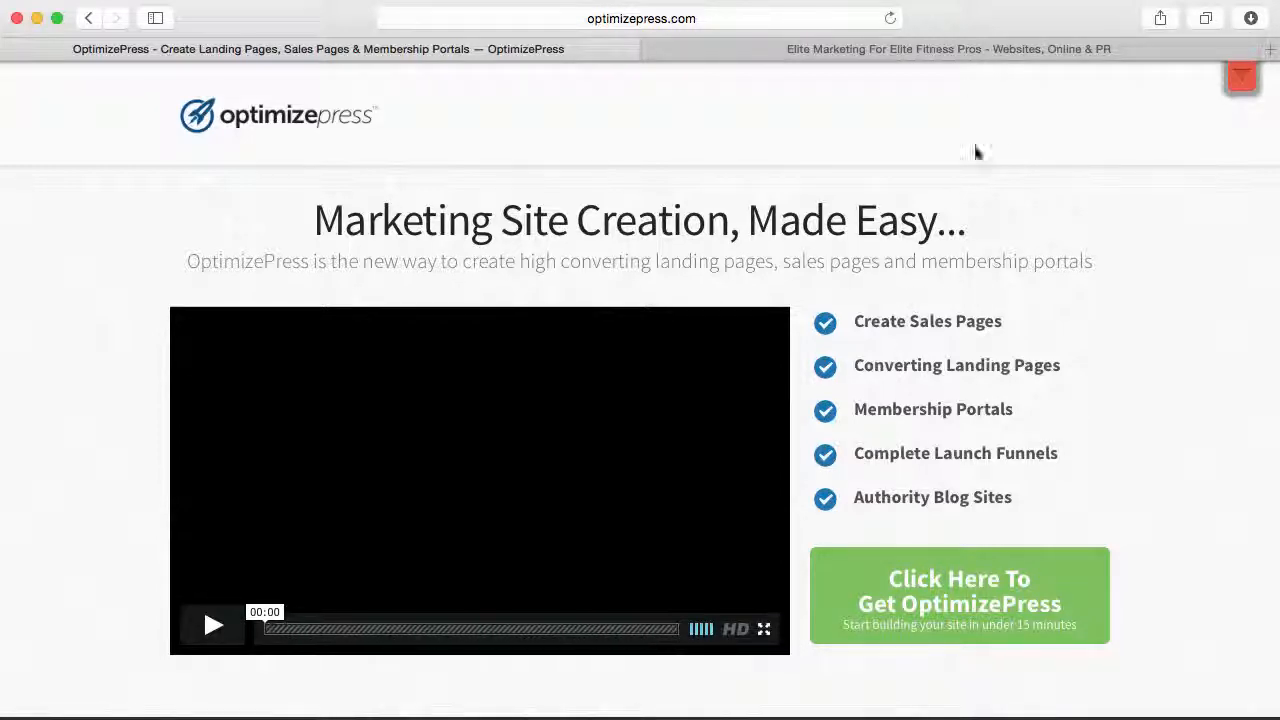
# Switch to the Zenith Fitness Marketing site and examine the home page's headline and free blueprint email opt-in section.
pyautogui.click(955, 50)
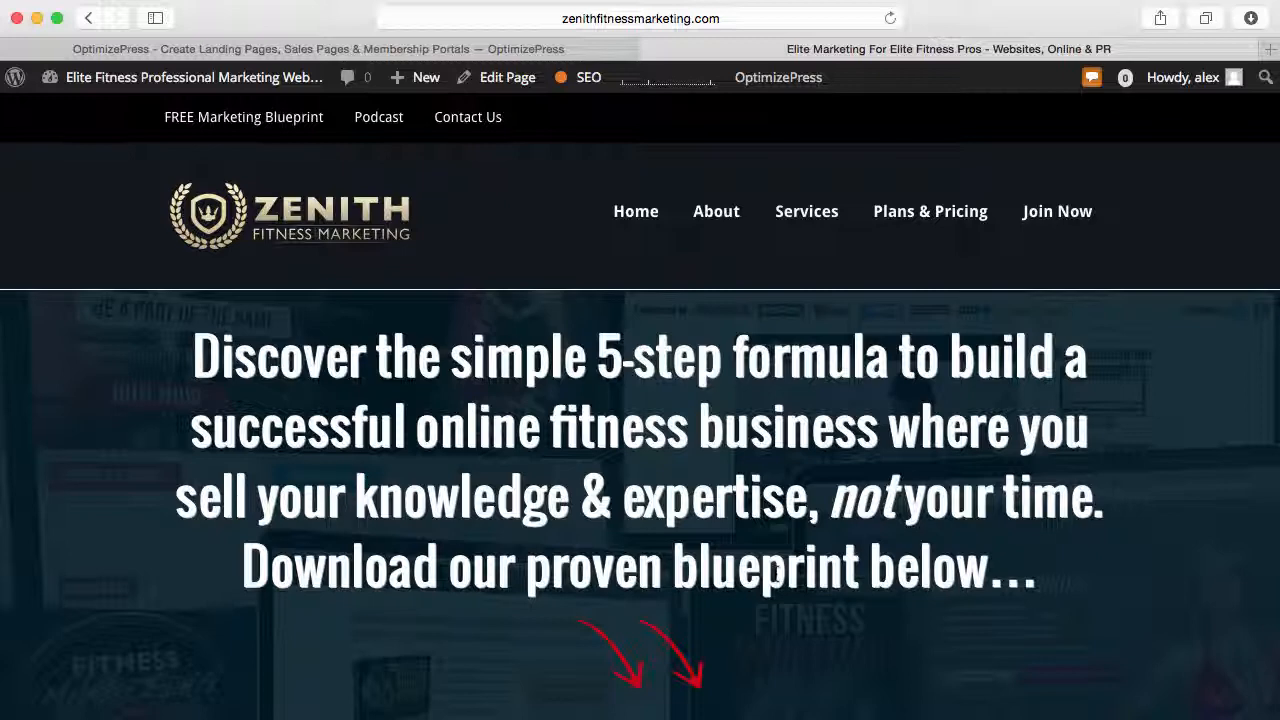
pyautogui.scroll(2, 777, 570)
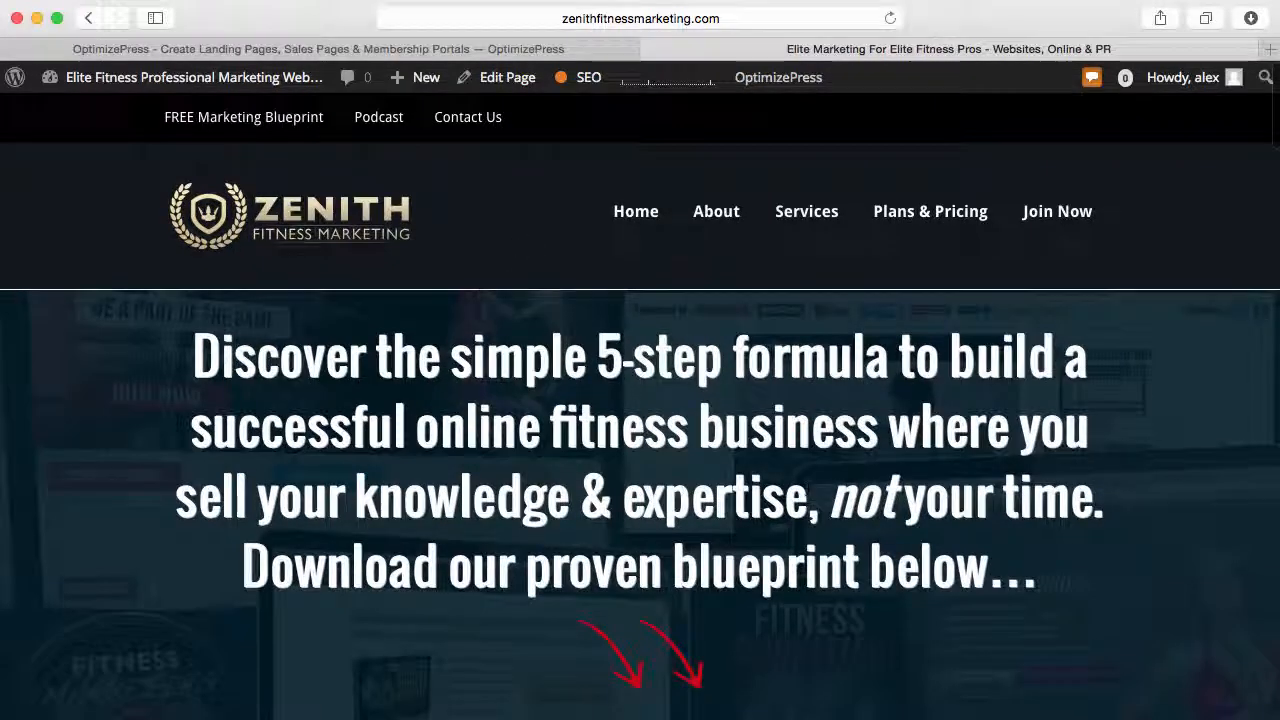
pyautogui.scroll(-1, 745, 440)
pyautogui.scroll(-3, 745, 440)
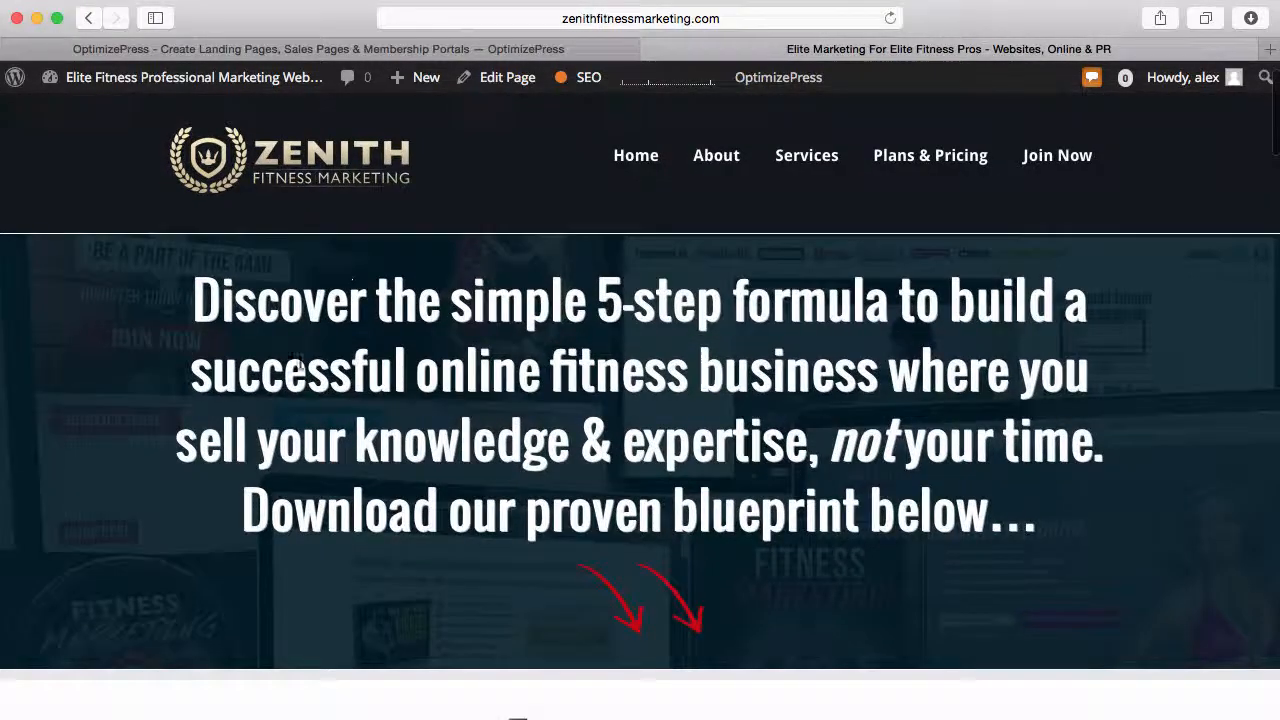
pyautogui.moveTo(212, 285); pyautogui.dragTo(950, 525)
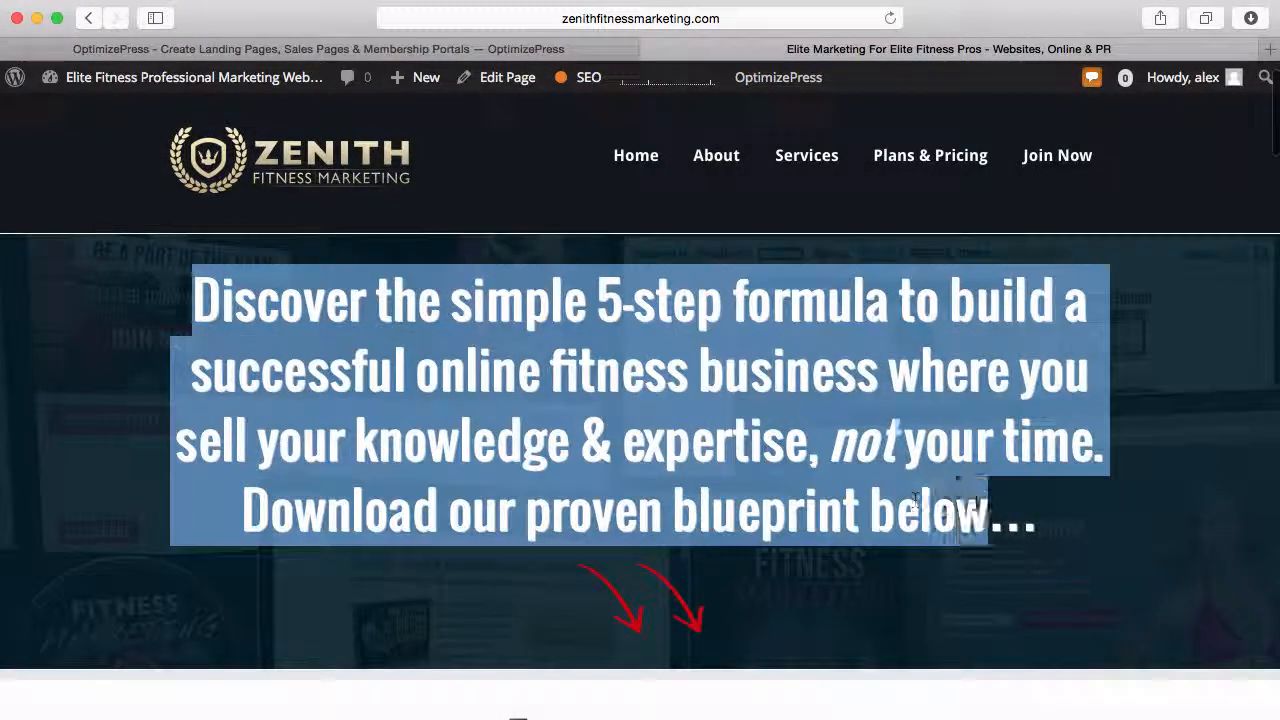
pyautogui.click(1050, 553)
pyautogui.scroll(-10, 1050, 553)
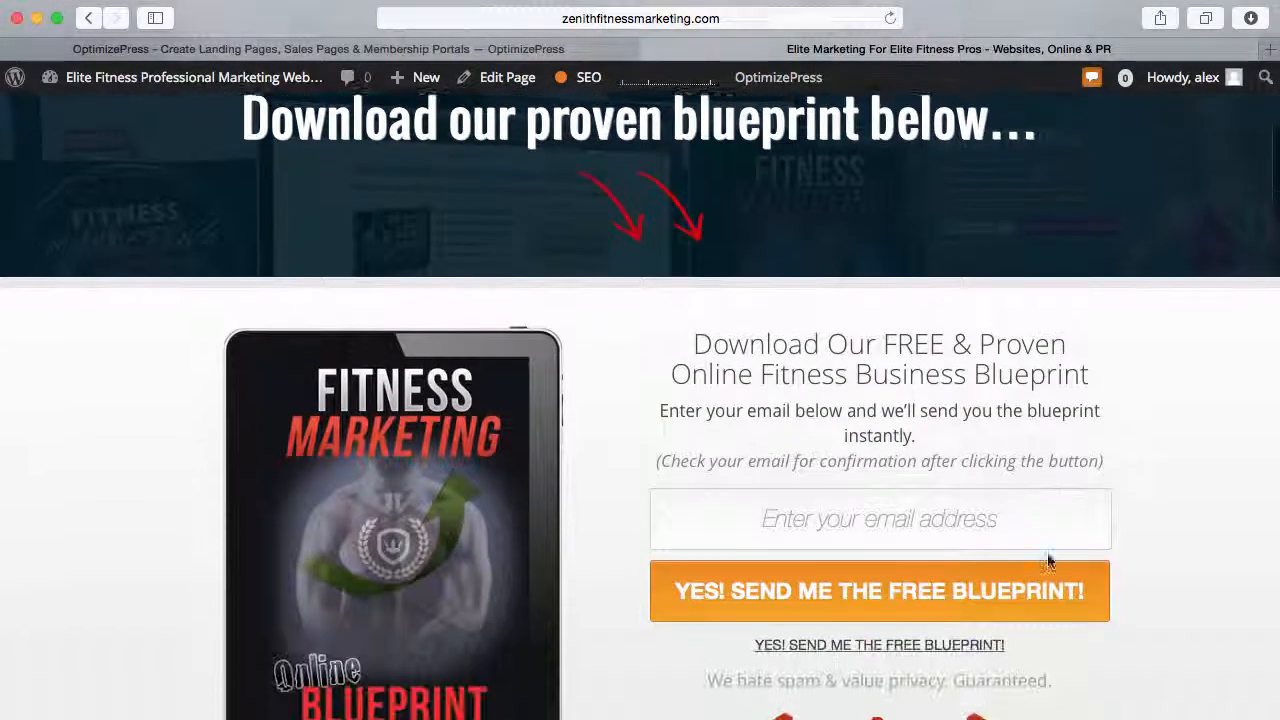
pyautogui.scroll(-2, 1063, 511)
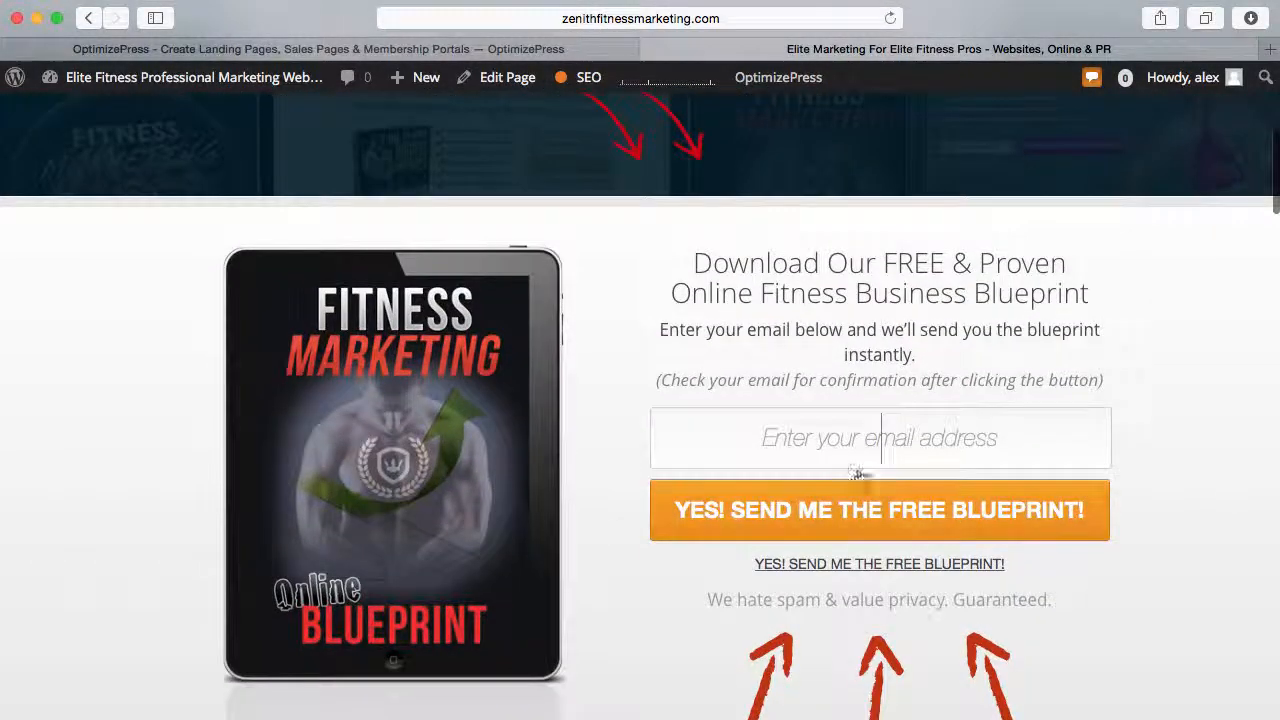
pyautogui.scroll(-5, 1071, 614)
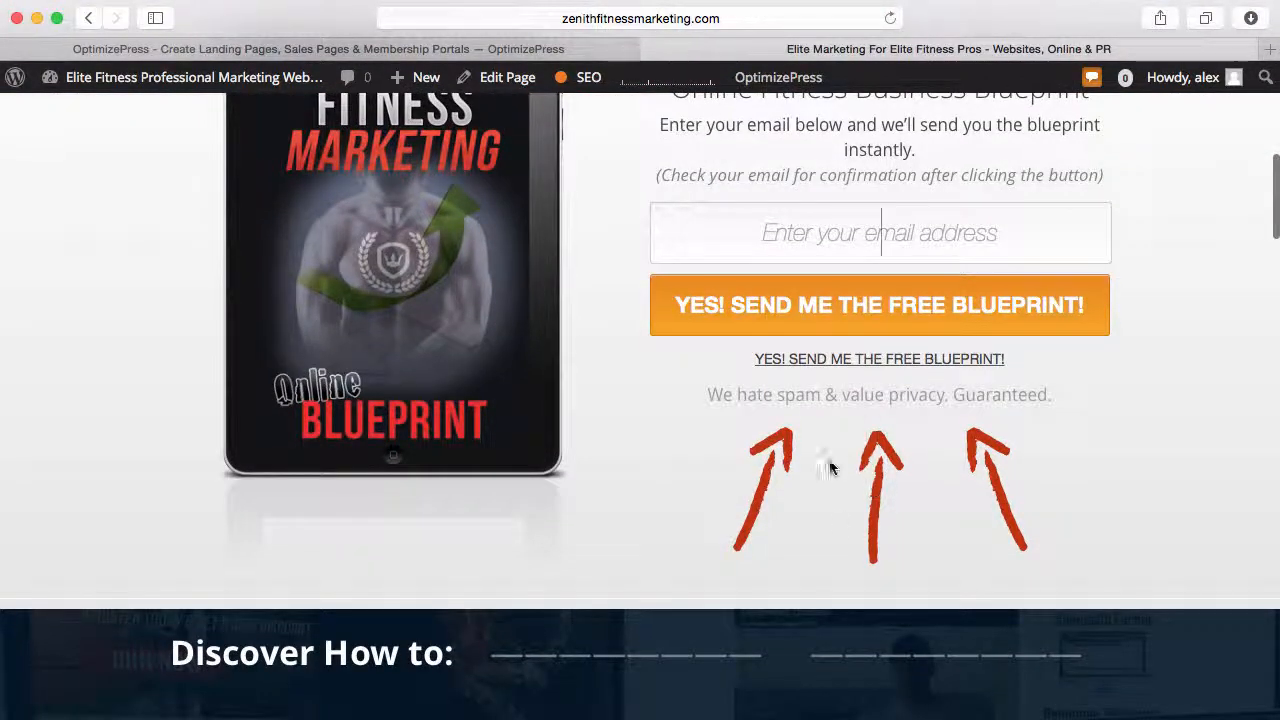
pyautogui.scroll(4, 790, 280)
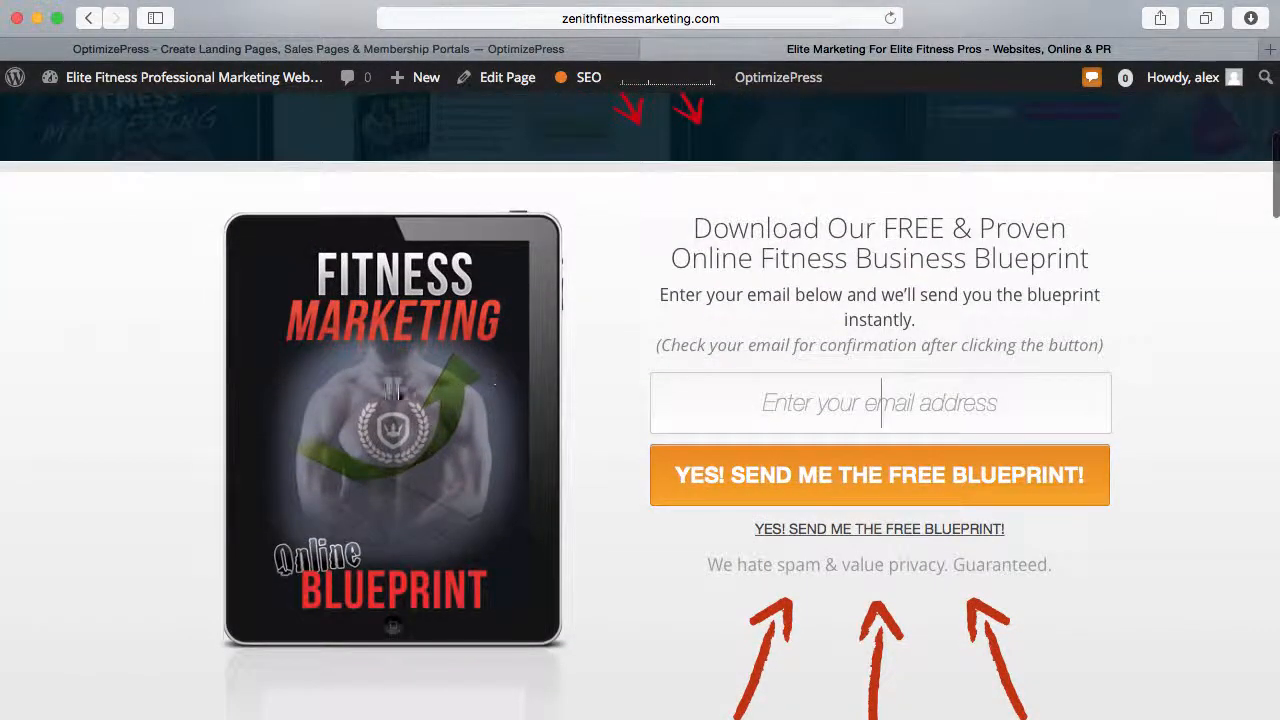
pyautogui.scroll(7, 557, 463)
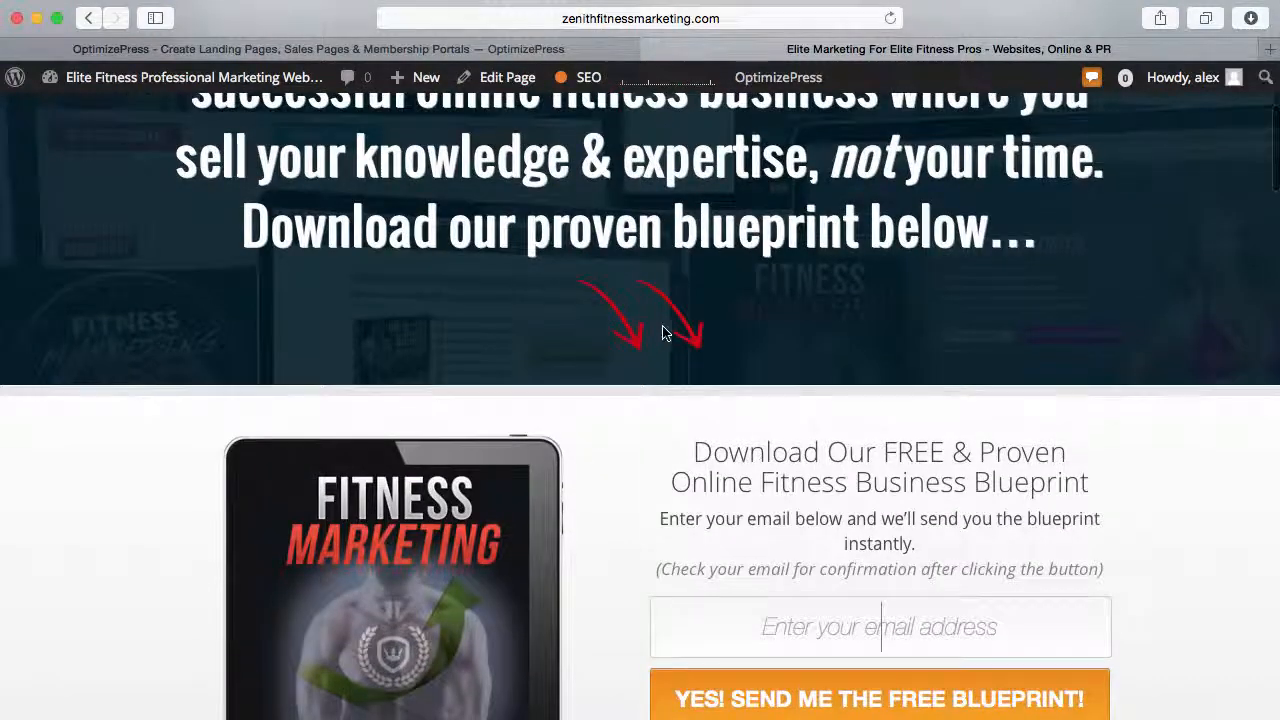
pyautogui.scroll(4, 597, 556)
pyautogui.scroll(-18, 597, 556)
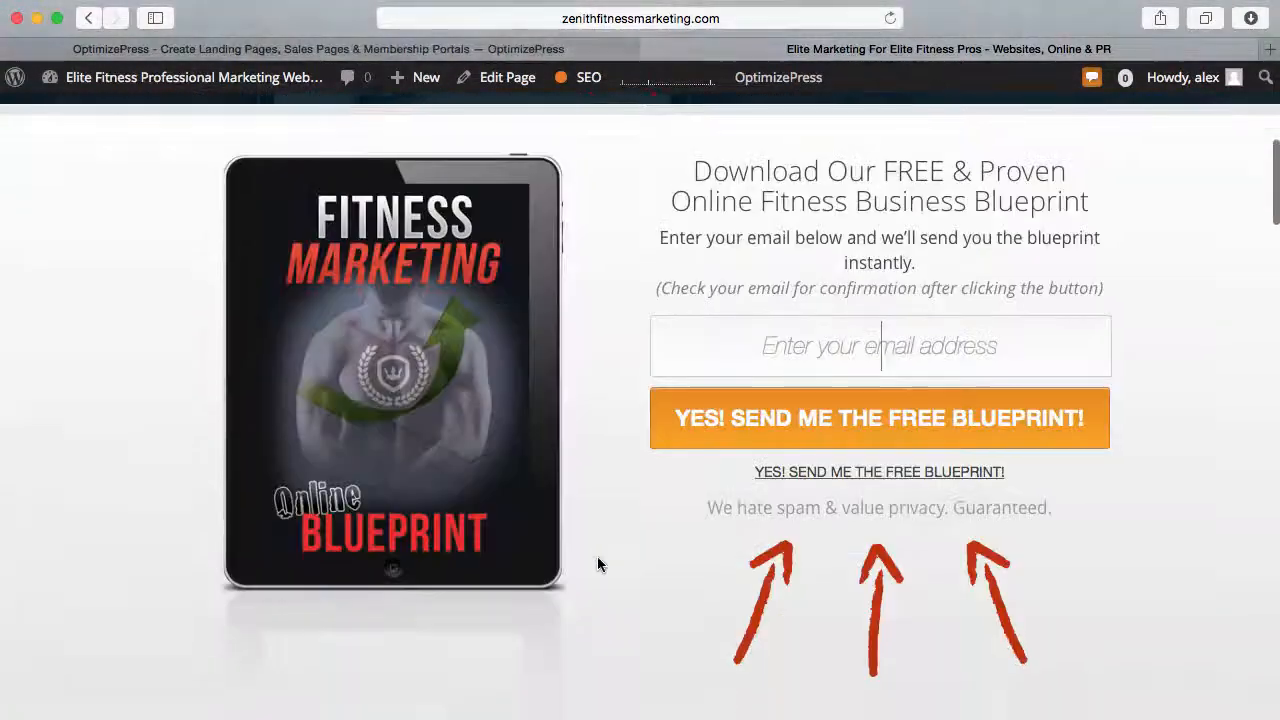
# Examine the home page's Discover How to list, client media logos, podcast section and client testimonial.
pyautogui.scroll(-5, 597, 563)
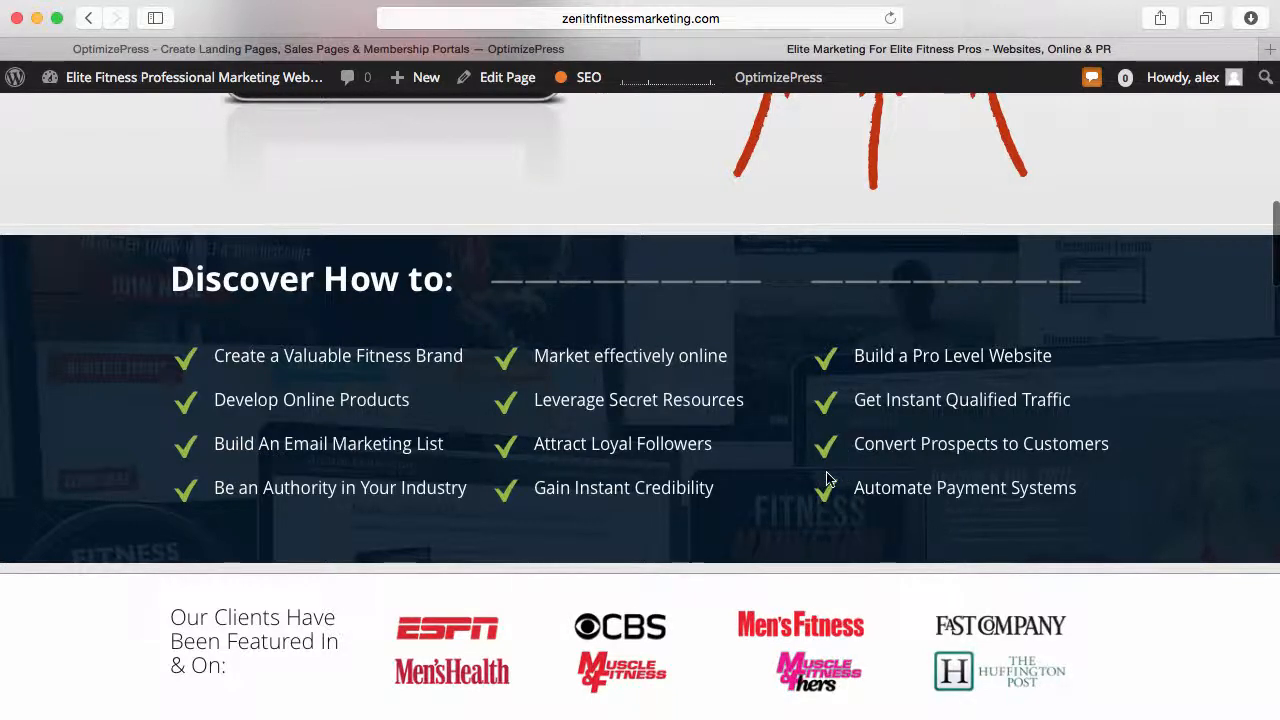
pyautogui.scroll(-4, 850, 400)
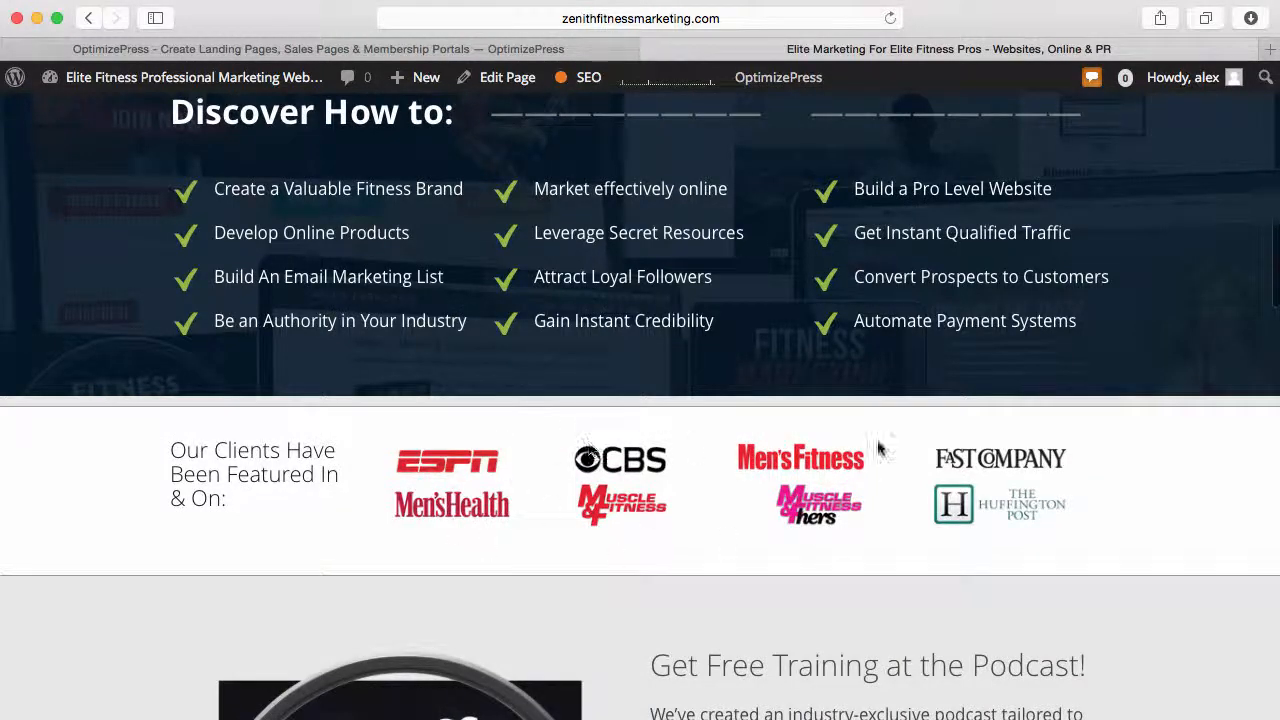
pyautogui.scroll(-8, 889, 531)
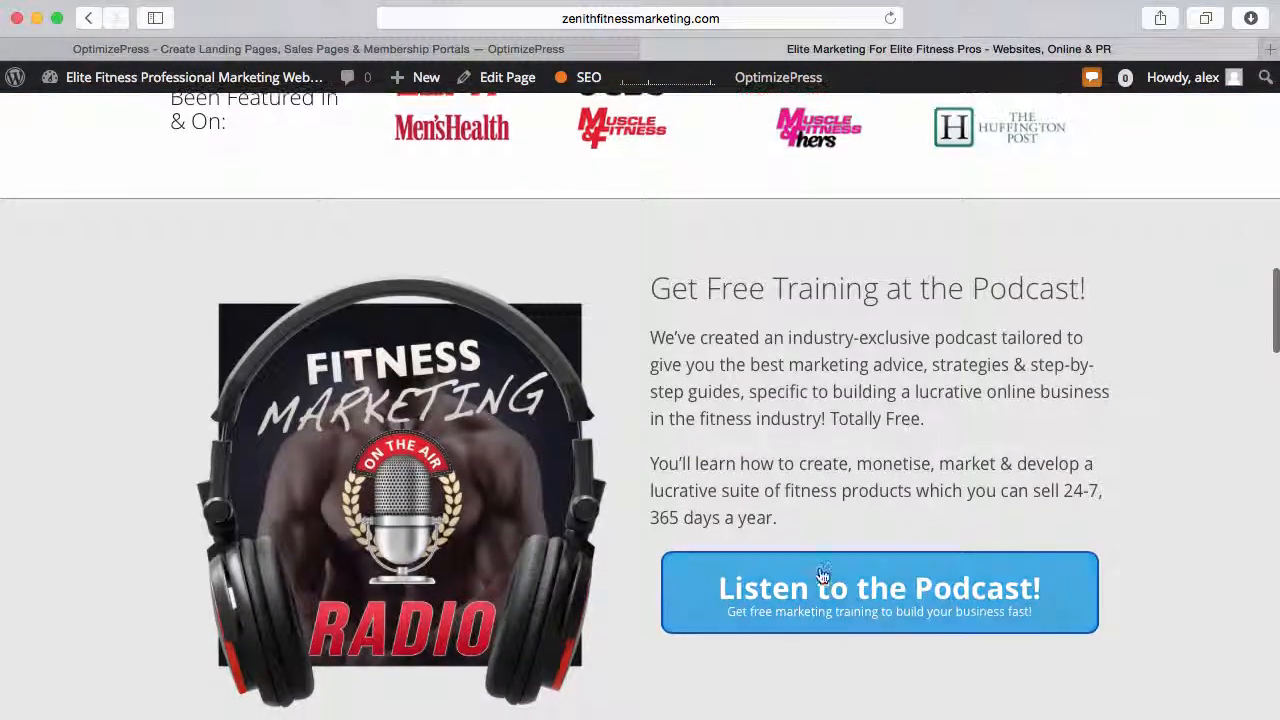
pyautogui.scroll(-6, 882, 614)
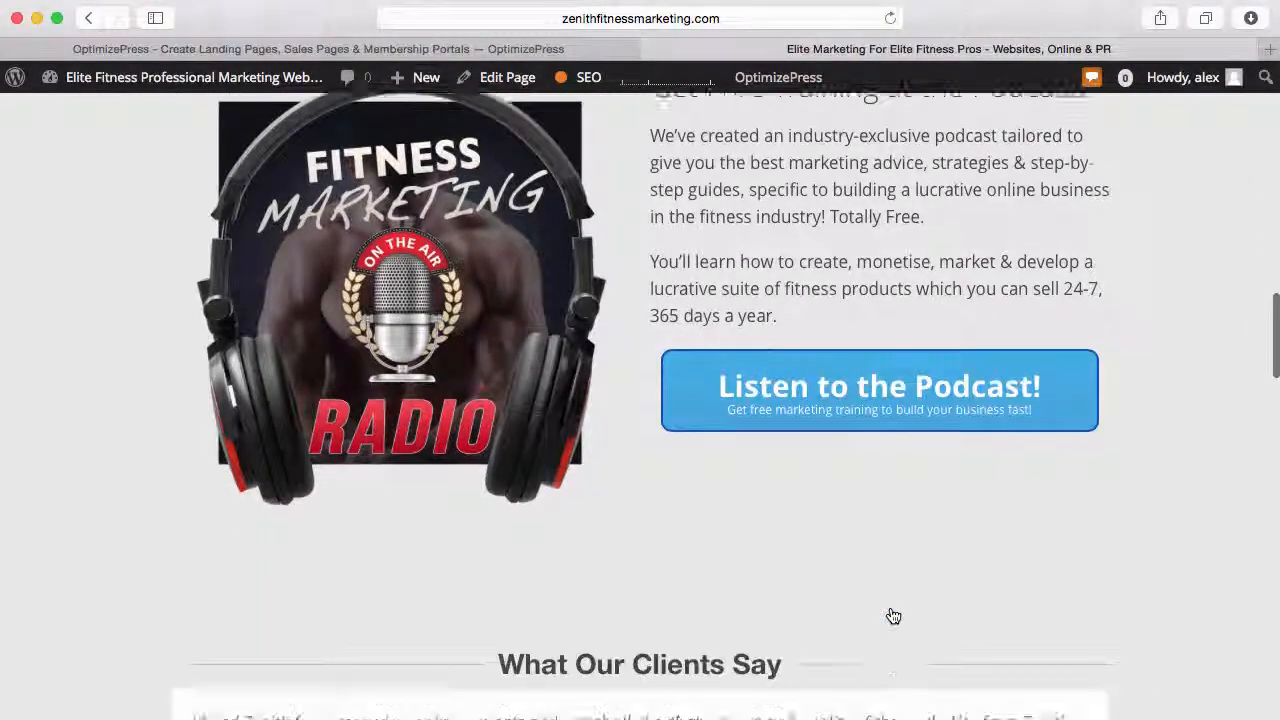
pyautogui.scroll(-5, 887, 585)
pyautogui.scroll(-5, 846, 614)
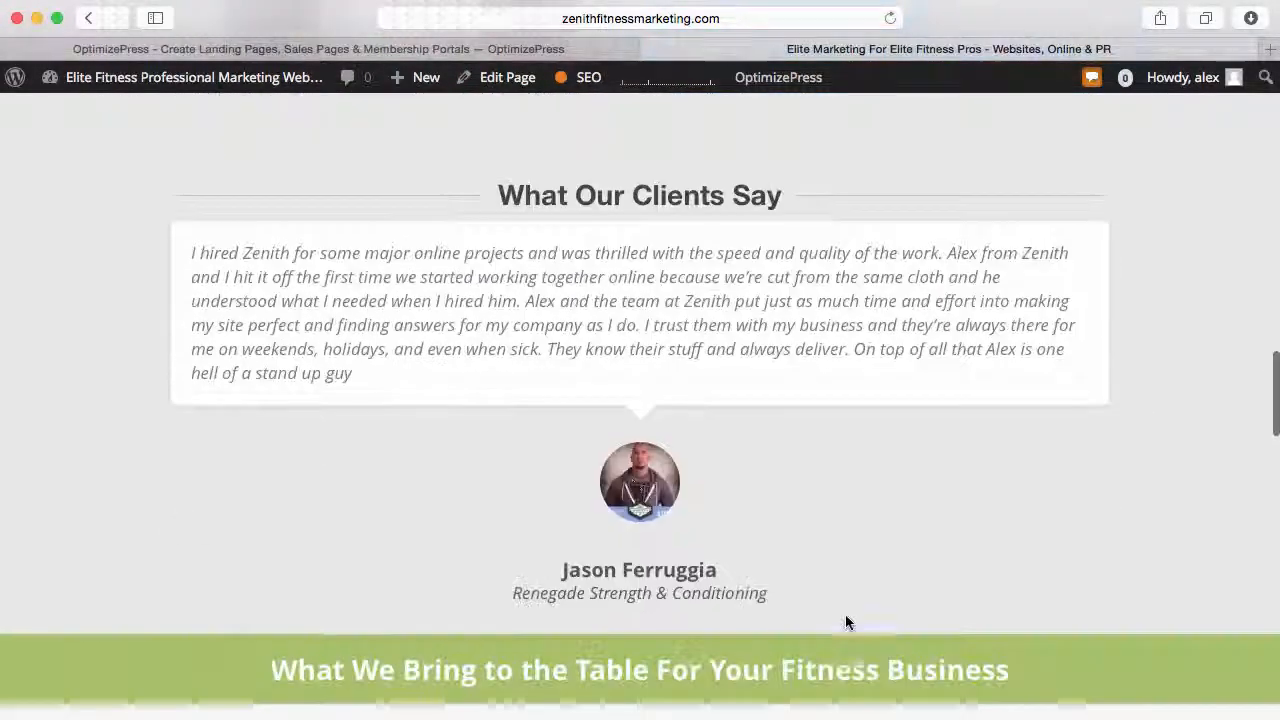
# Examine the rest of the home page, from the What We Bring to the Table features to the social share buttons and footer.
pyautogui.scroll(-2, 777, 457)
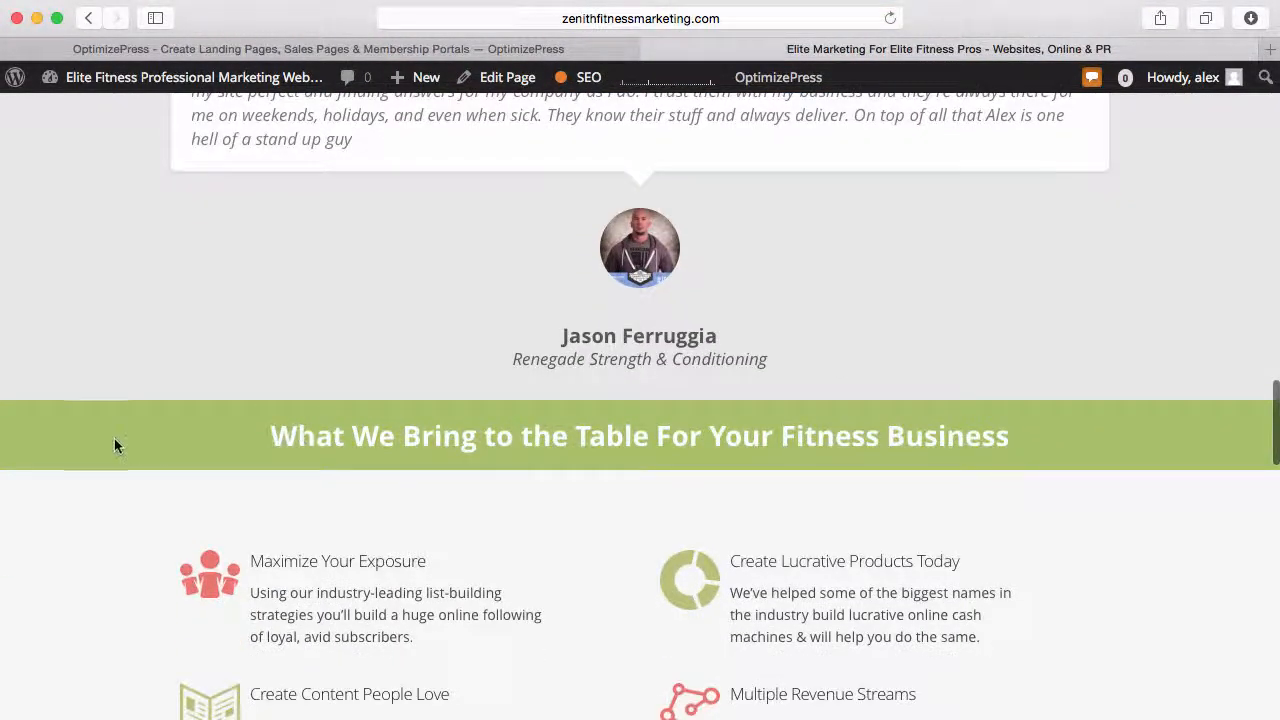
pyautogui.scroll(-4, 427, 567)
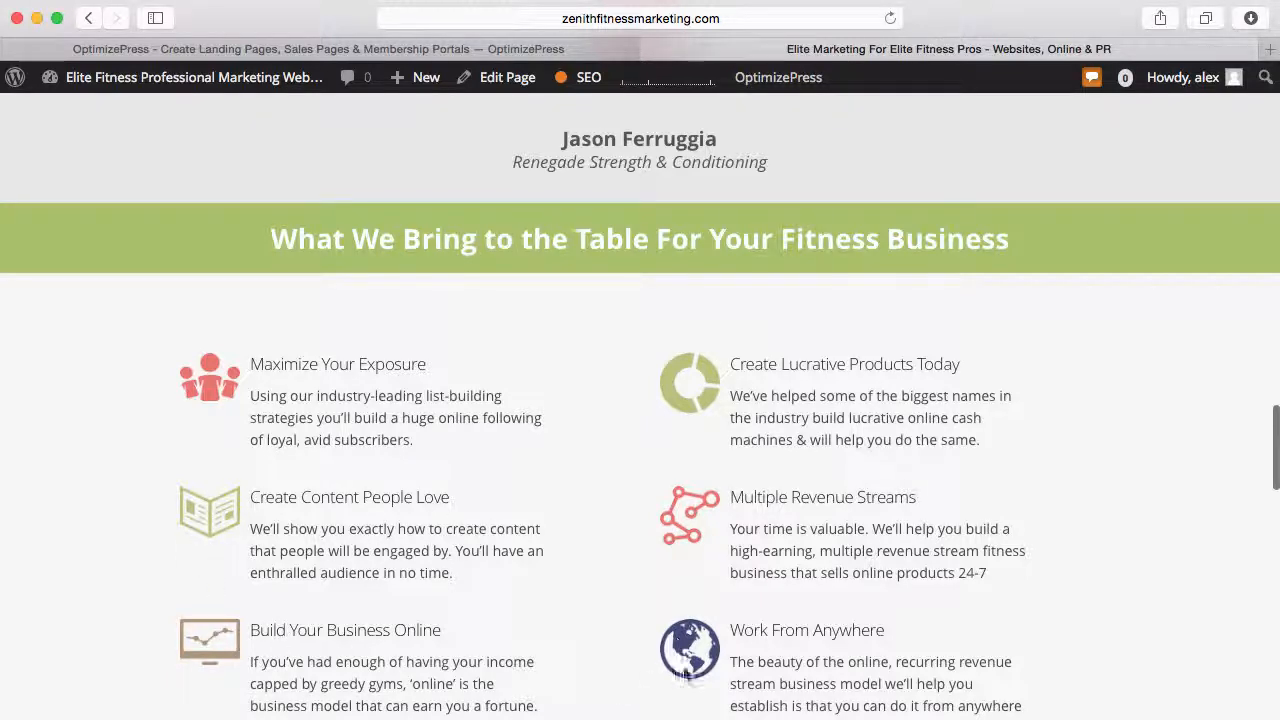
pyautogui.scroll(-2, 666, 658)
pyautogui.scroll(-5, 666, 658)
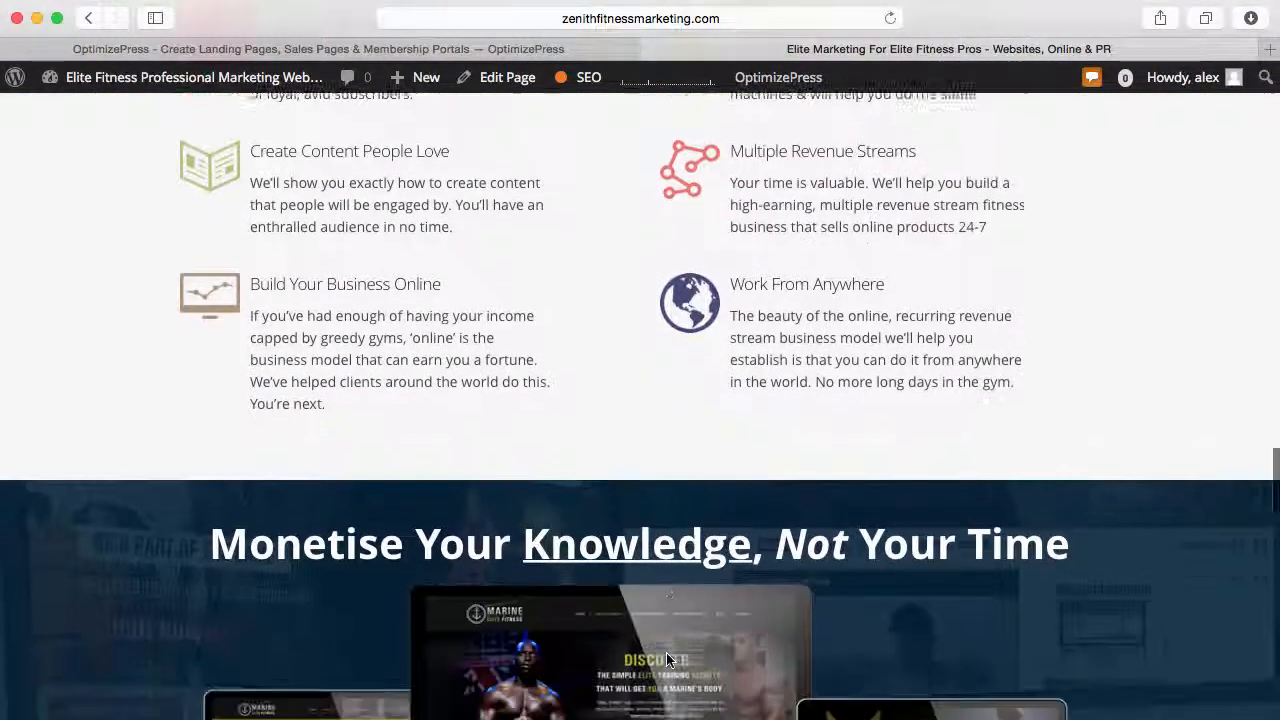
pyautogui.scroll(-4, 686, 628)
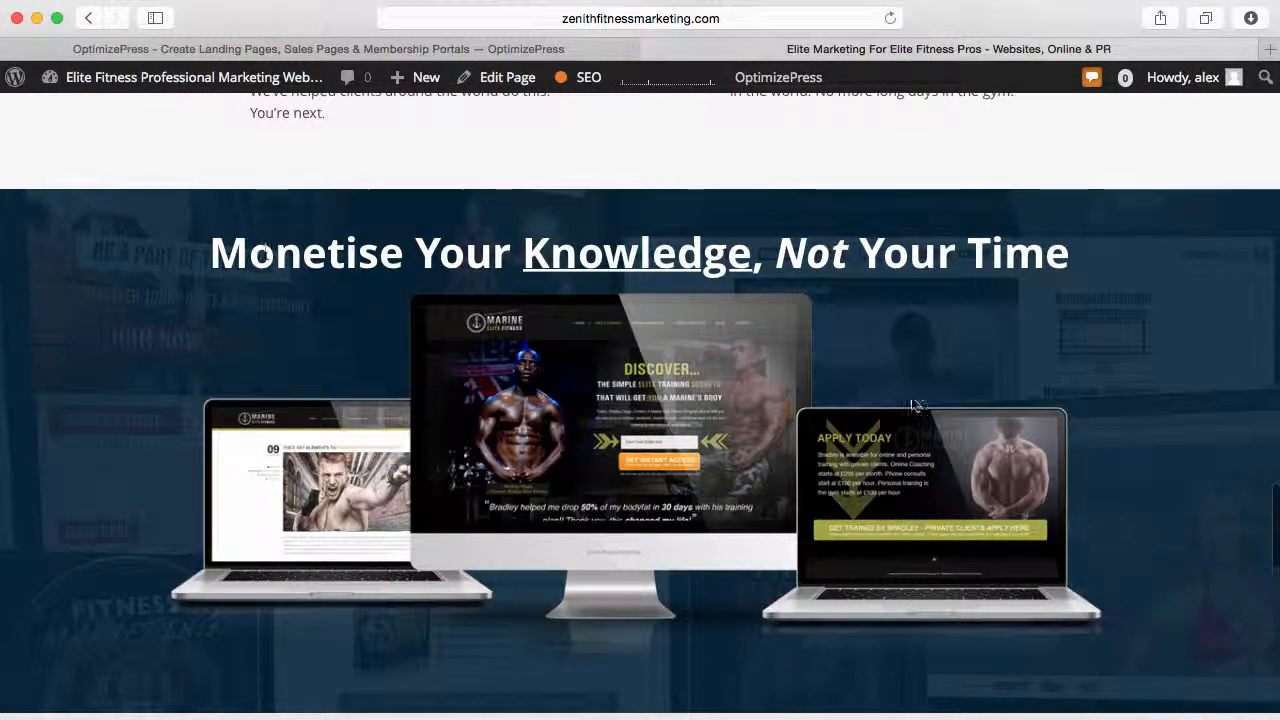
pyautogui.scroll(-3, 918, 410)
pyautogui.scroll(-8, 918, 435)
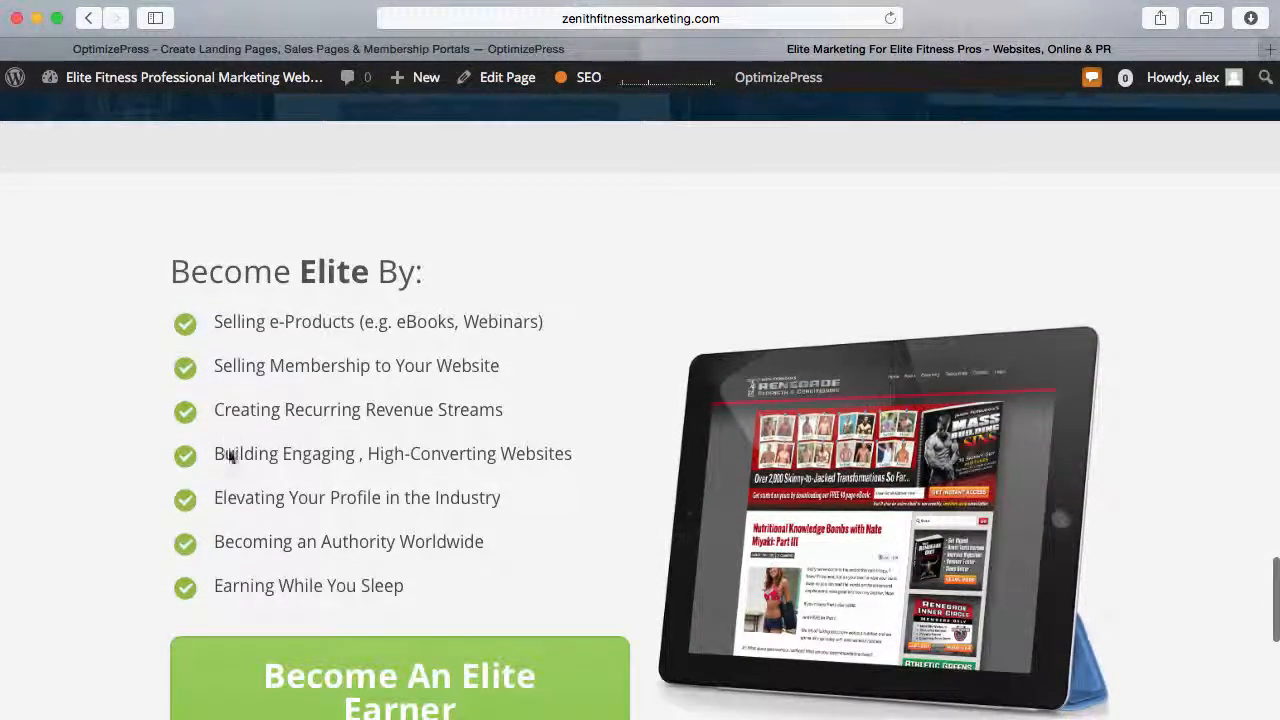
pyautogui.scroll(-3, 323, 434)
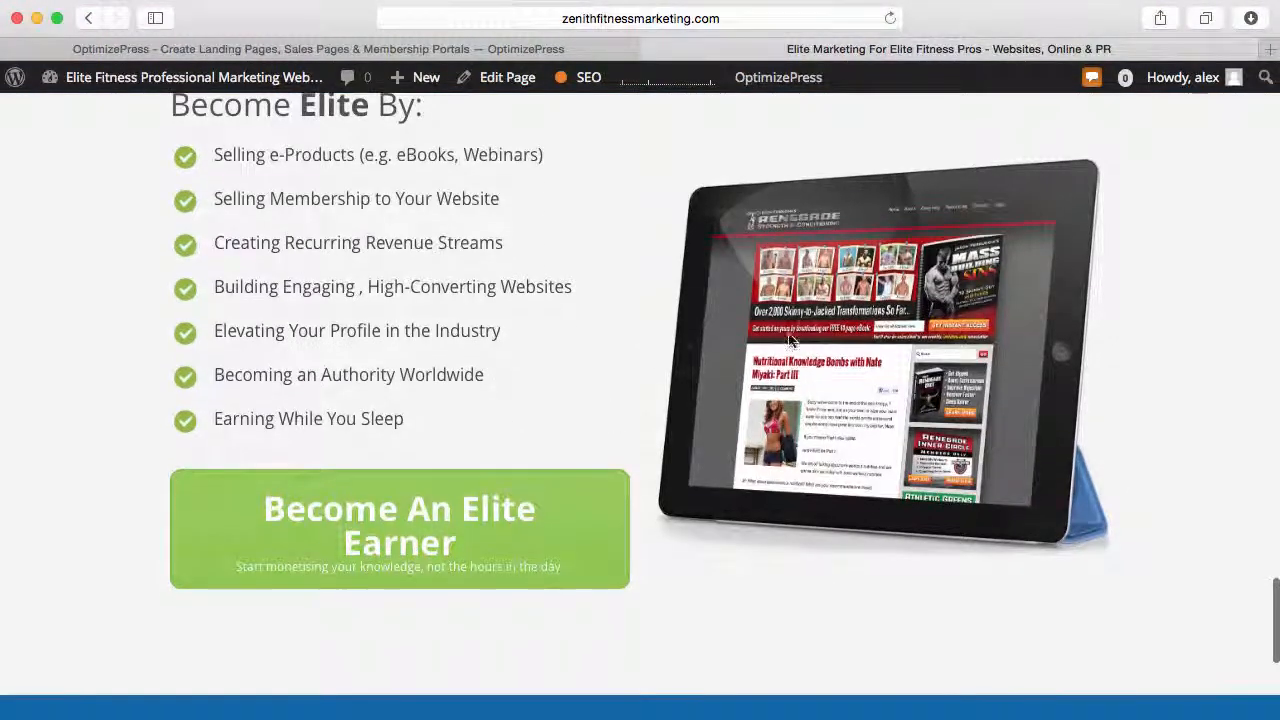
pyautogui.scroll(-6, 847, 577)
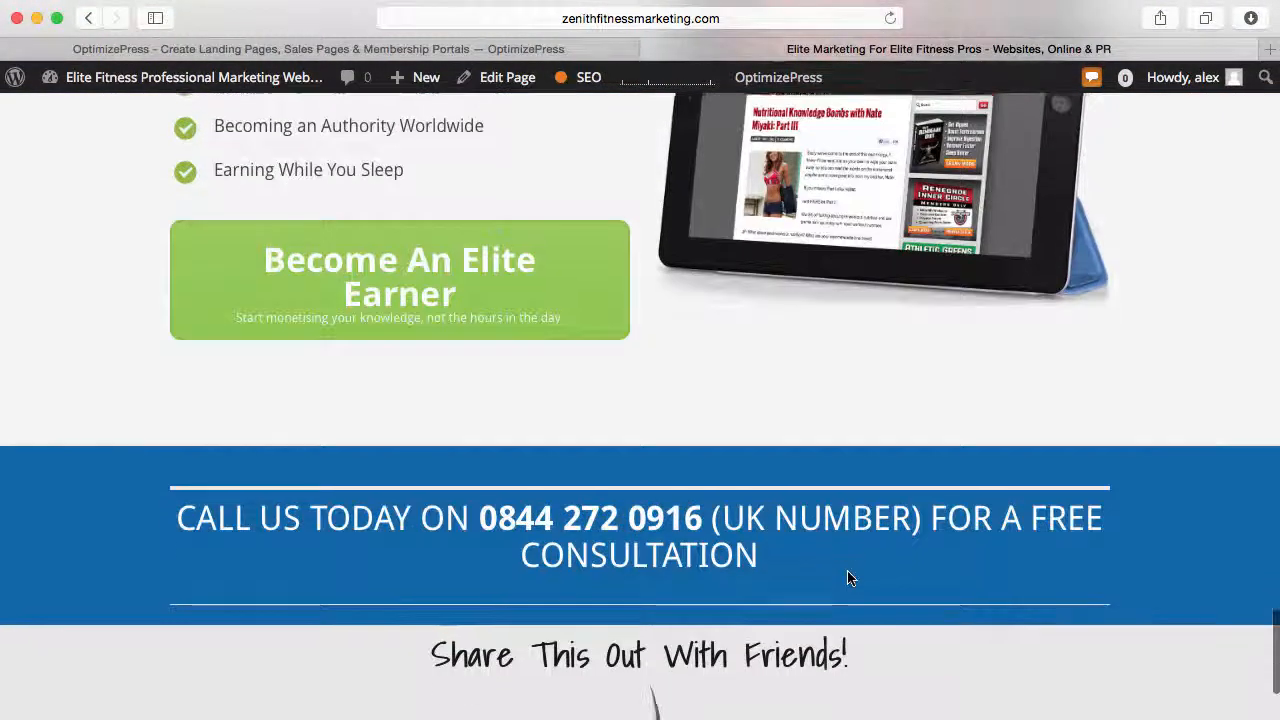
pyautogui.scroll(-5, 560, 624)
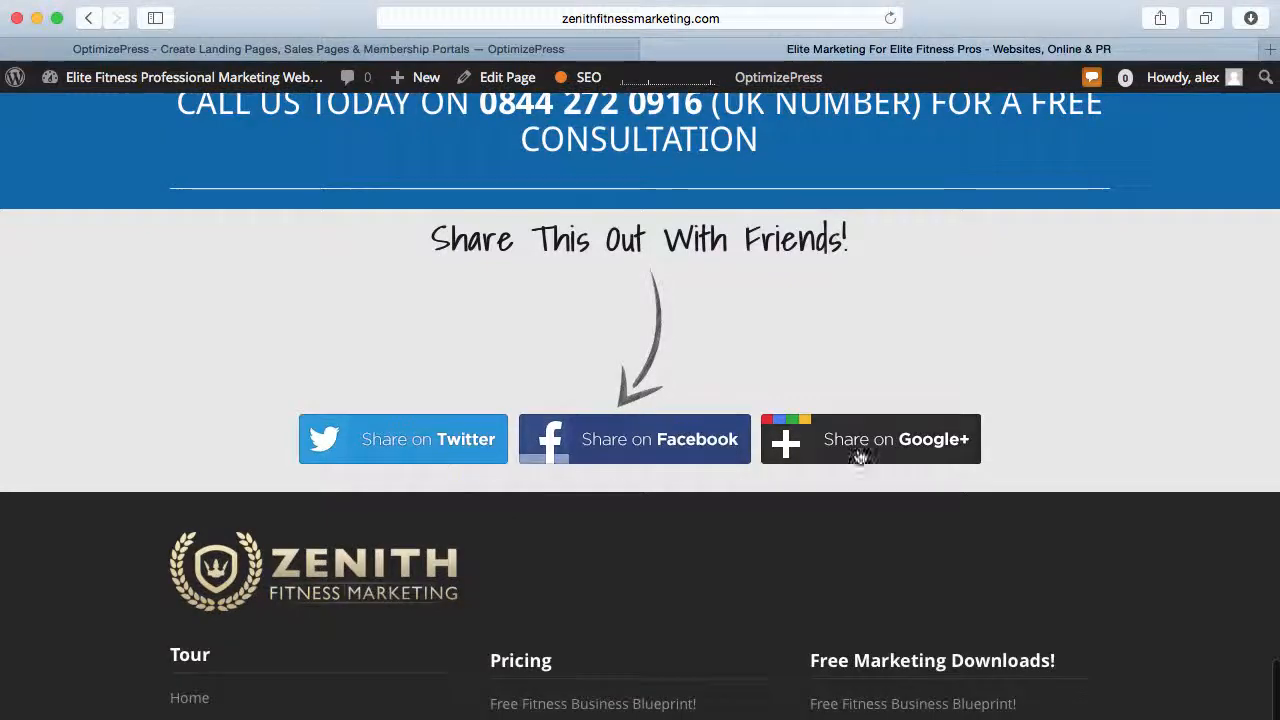
# Open the site's Join Now page and examine its headline, monitor mockup and free trial offer.
pyautogui.scroll(15, 1046, 551)
pyautogui.scroll(10, 1046, 555)
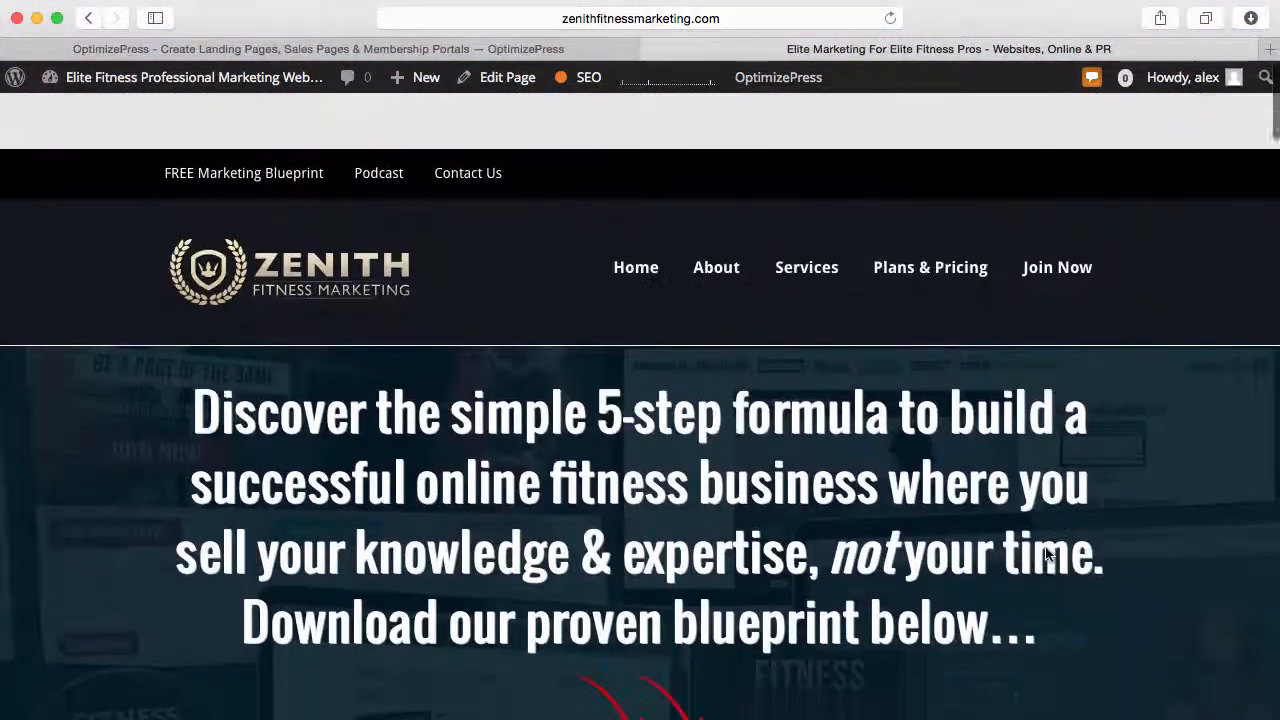
pyautogui.click(1078, 215)
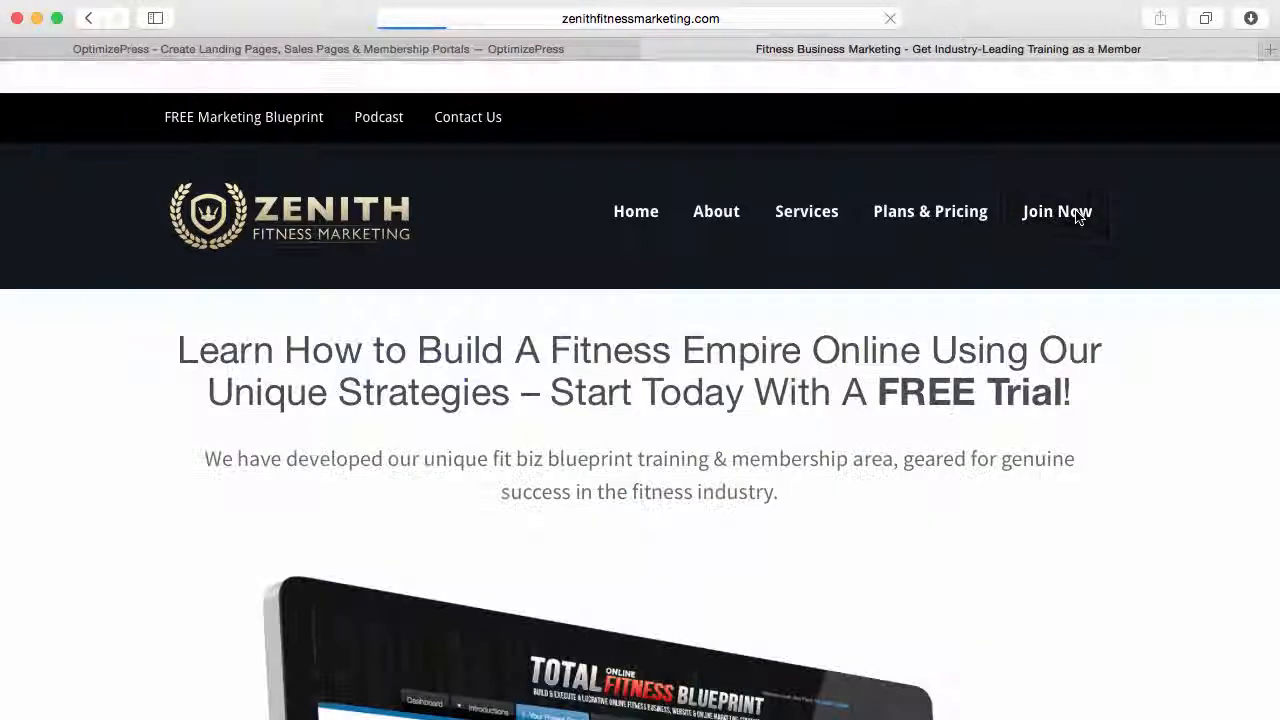
pyautogui.scroll(-10, 900, 545)
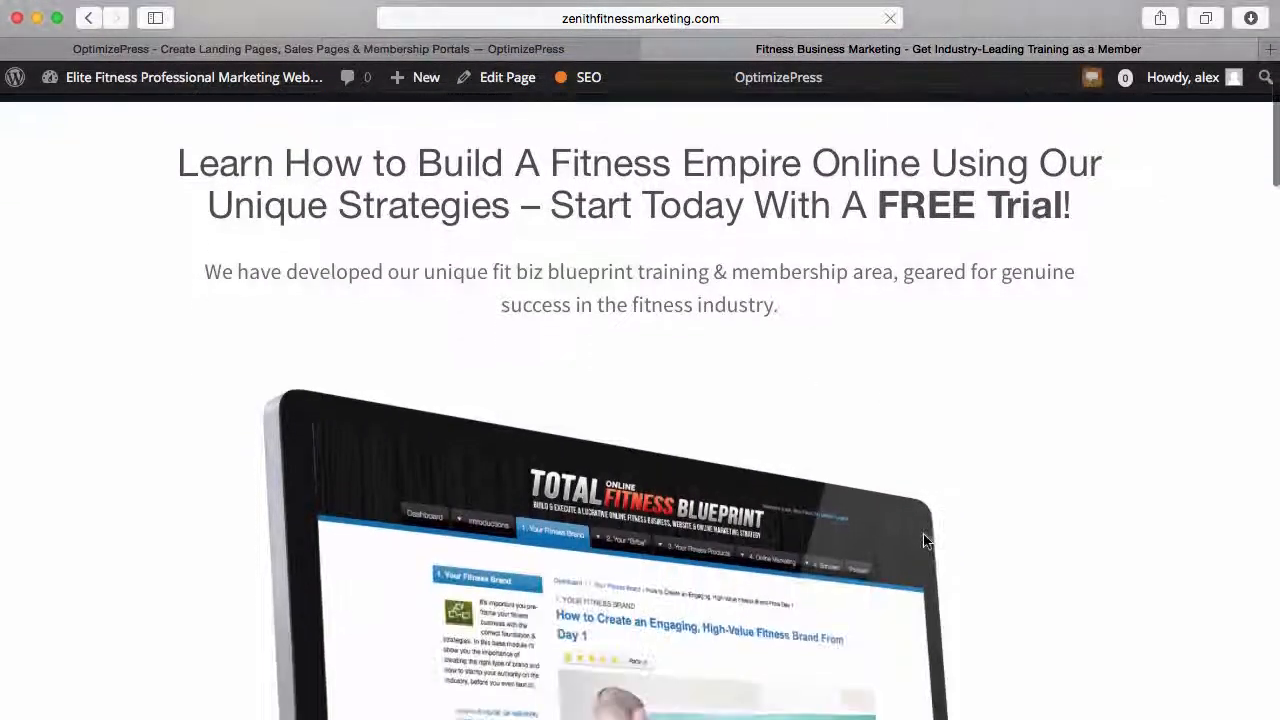
pyautogui.scroll(-10, 1063, 529)
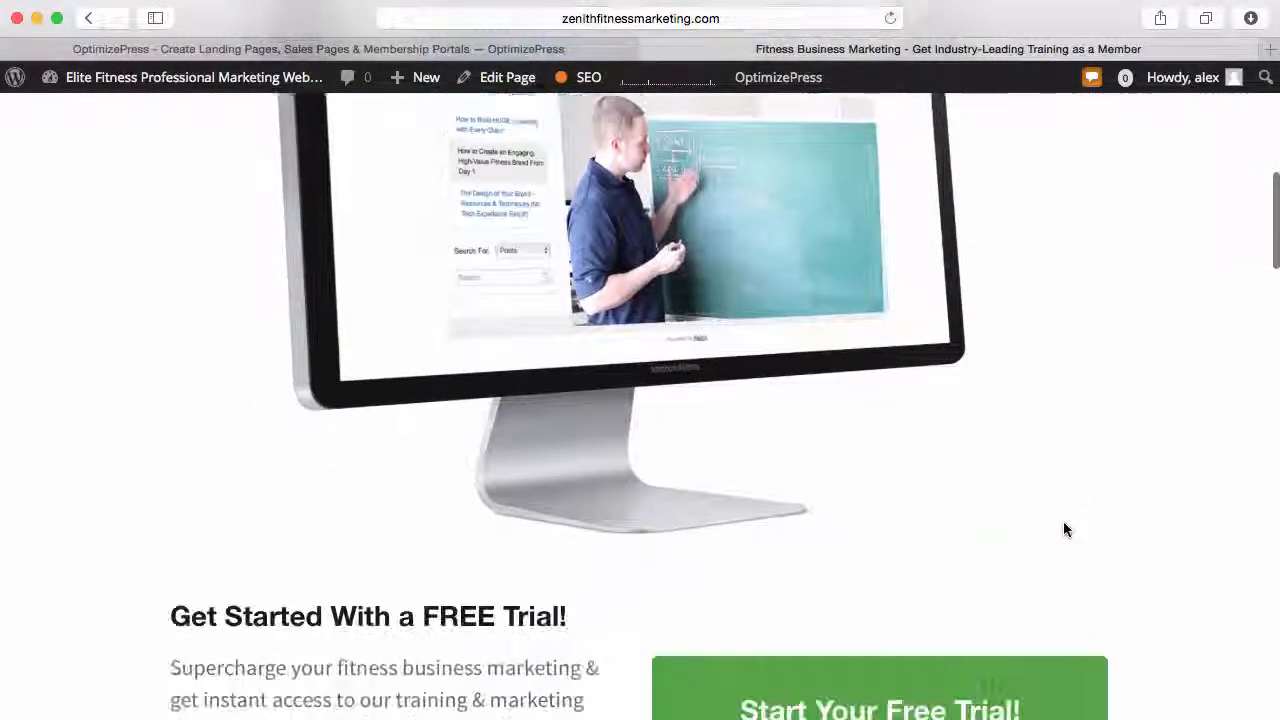
pyautogui.scroll(3, 925, 480)
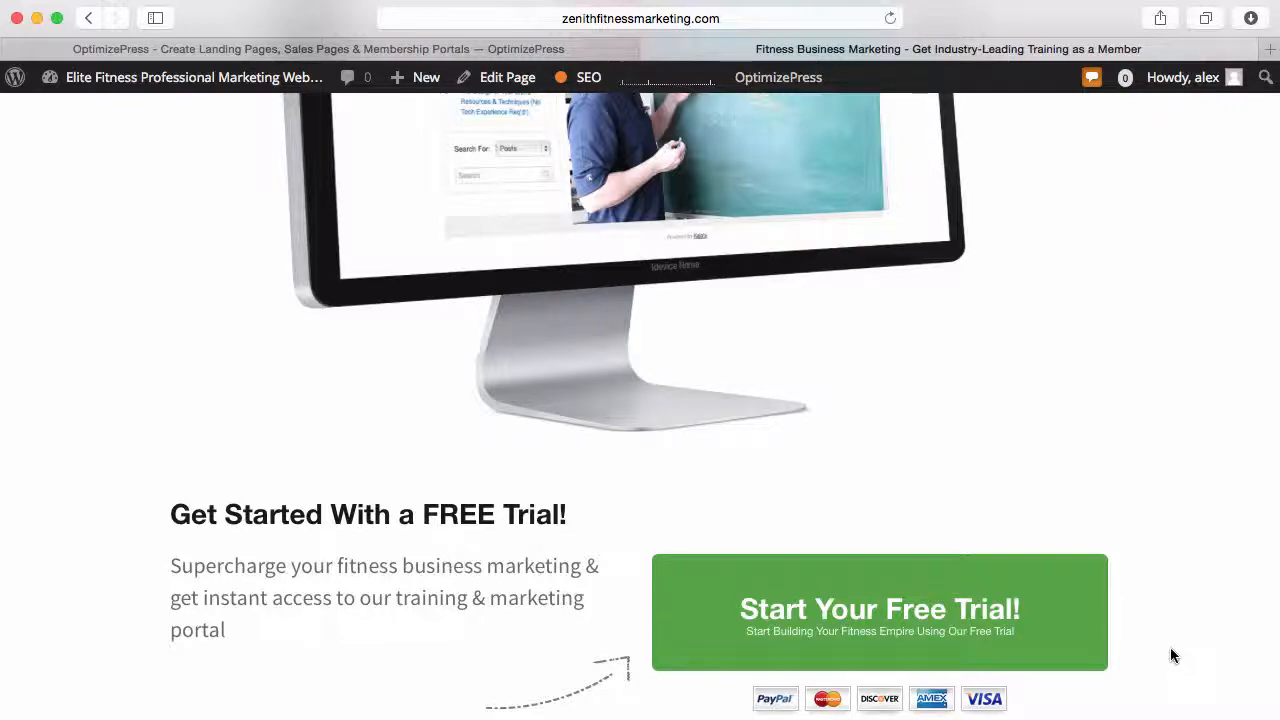
# Examine the Join Now page's membership benefits, social share buttons and product mockup images.
pyautogui.scroll(-10, 1172, 655)
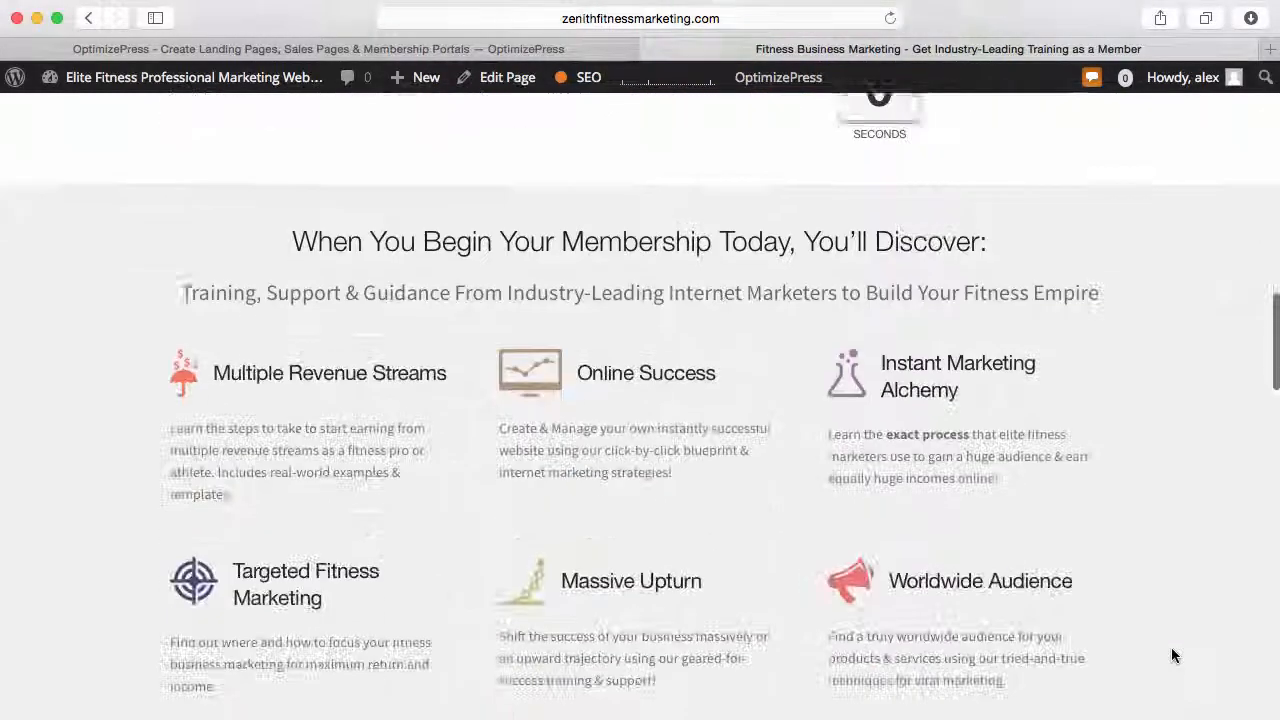
pyautogui.scroll(-5, 1172, 655)
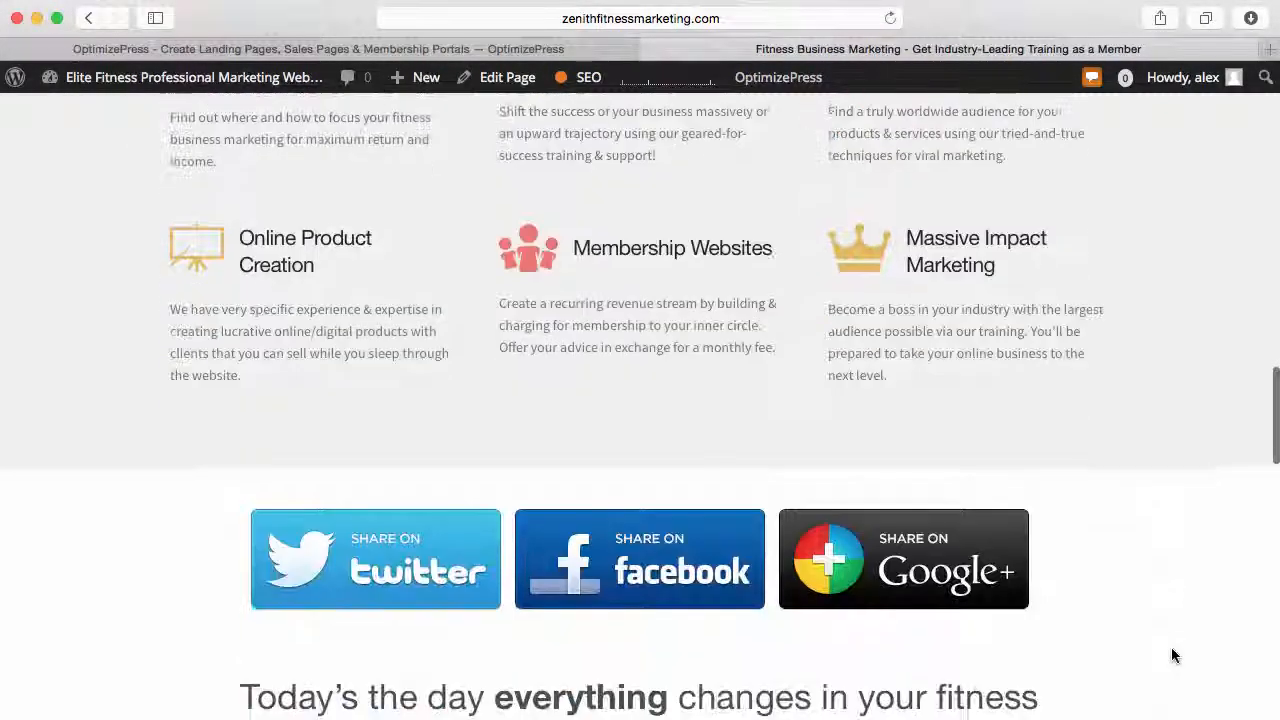
pyautogui.scroll(-4, 1080, 578)
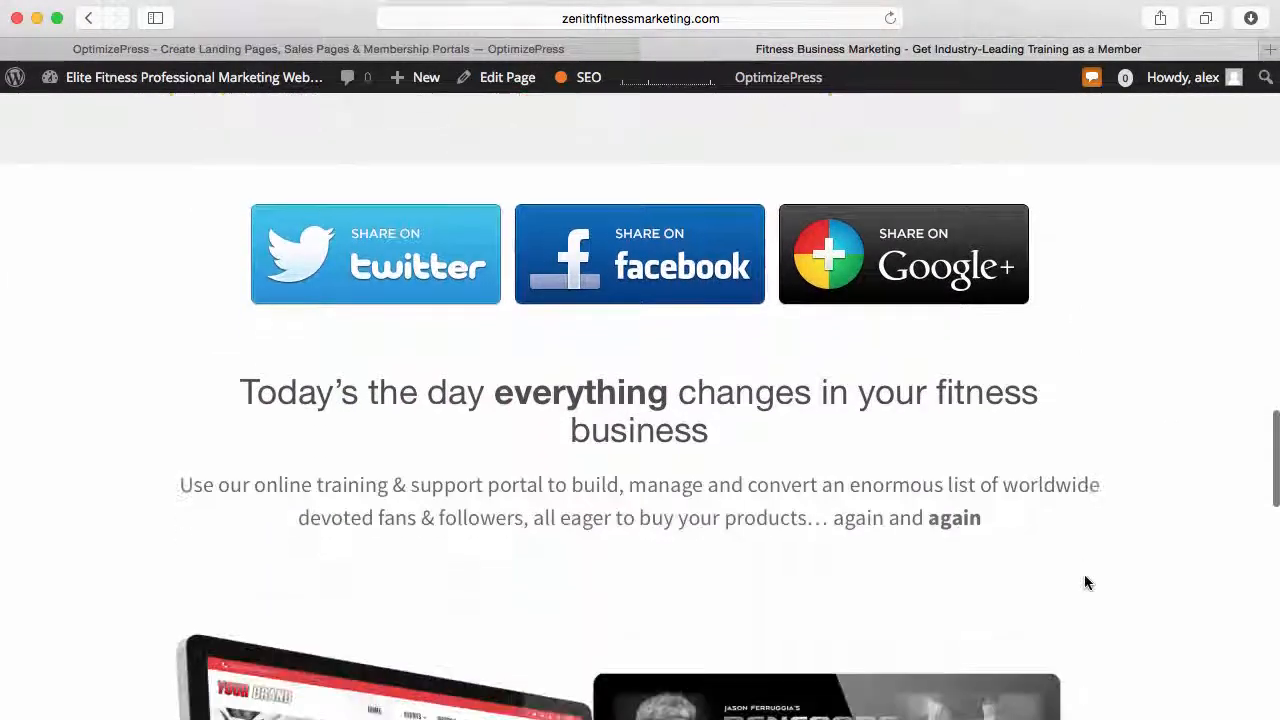
pyautogui.scroll(-4, 822, 416)
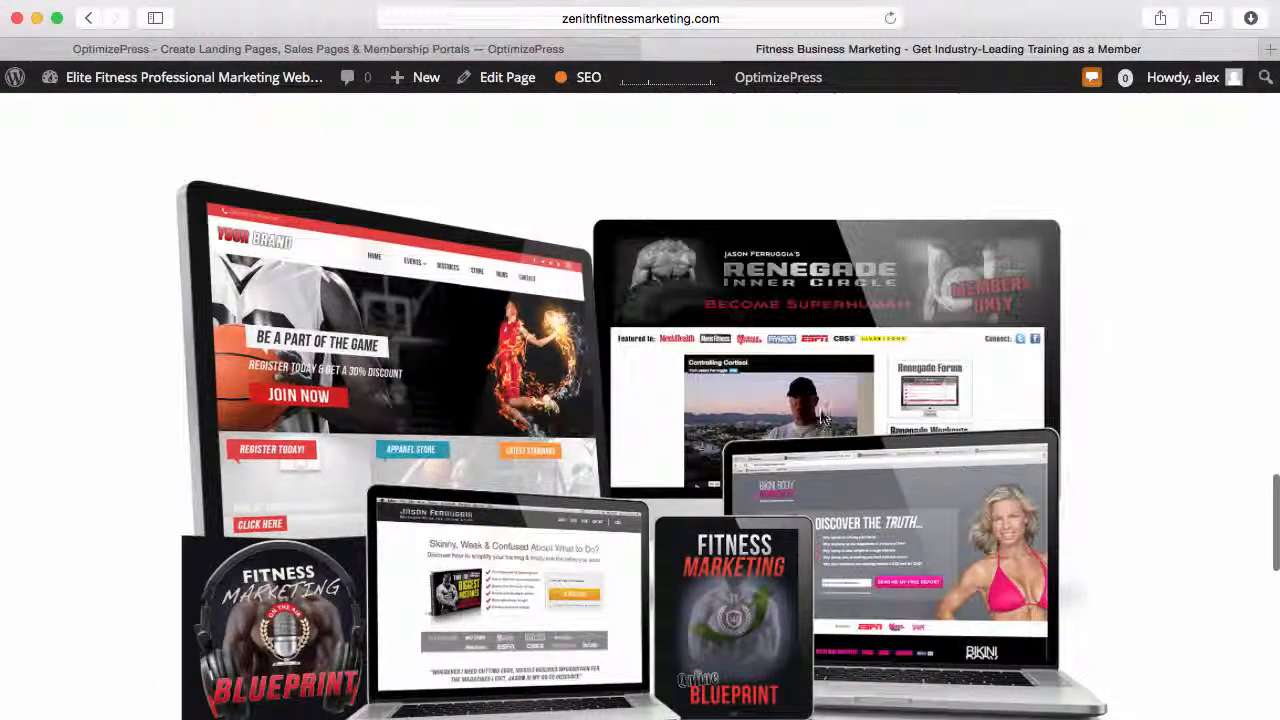
pyautogui.scroll(-4, 840, 418)
pyautogui.scroll(3, 988, 422)
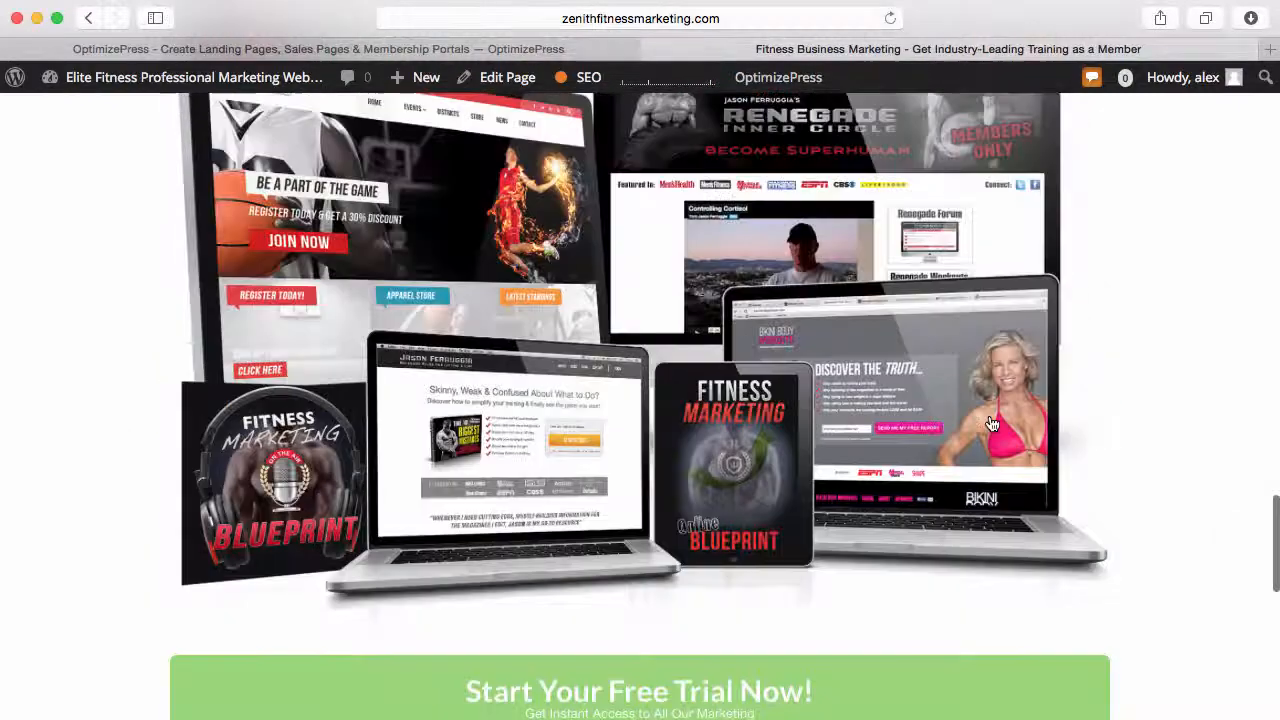
# Open the FREE Marketing Blueprint page from the Join Now page's header.
pyautogui.scroll(10, 991, 424)
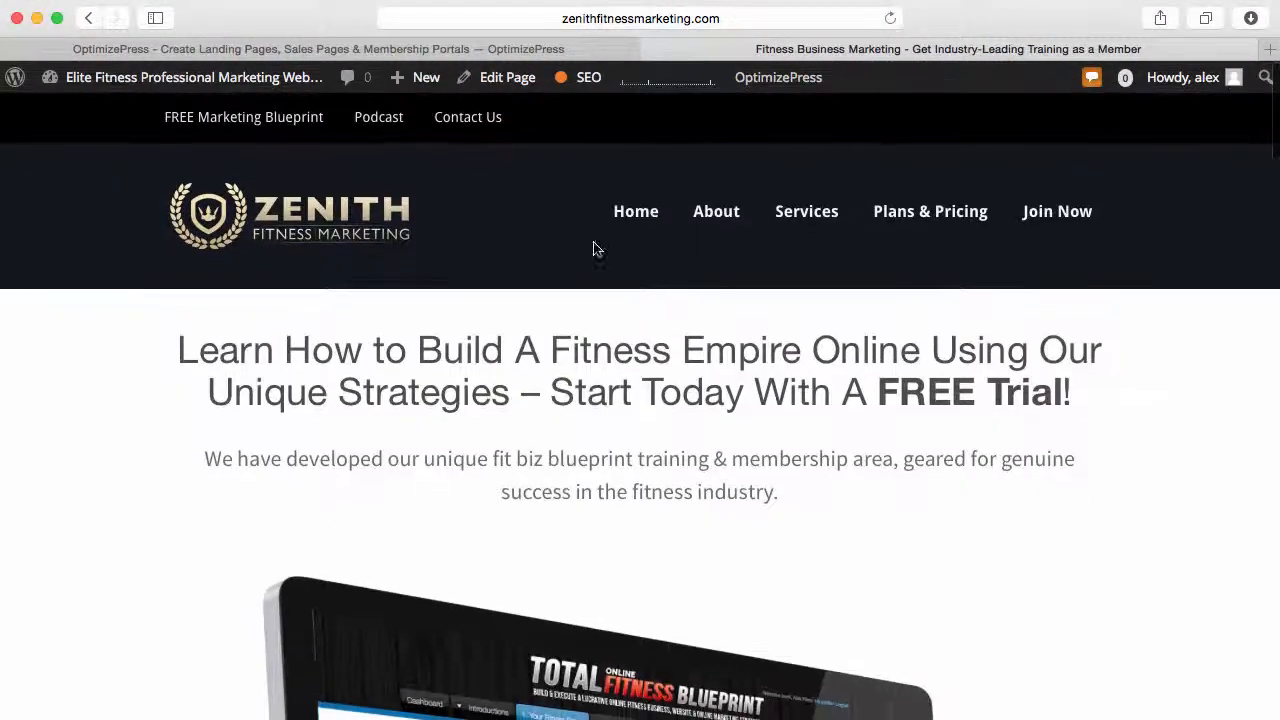
pyautogui.click(242, 126)
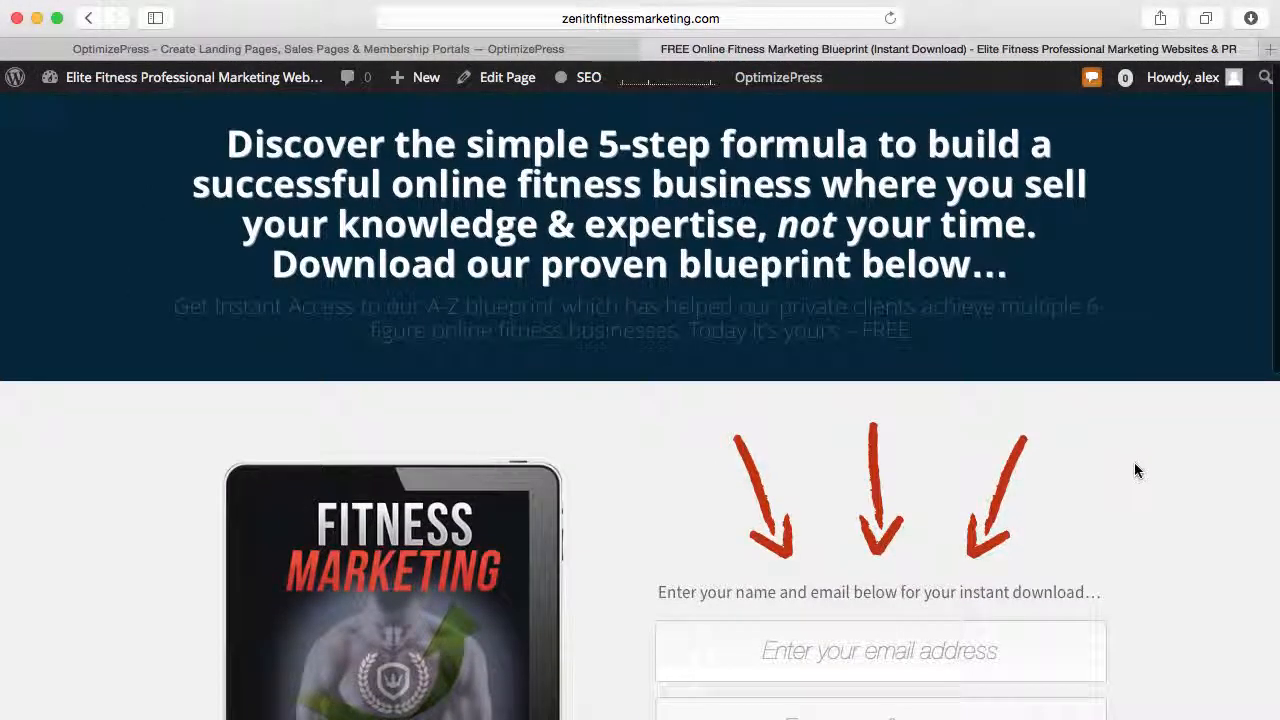
# Examine the Marketing Blueprint page's opt-in form, social share buttons and five-step blueprint list.
pyautogui.scroll(-4, 1134, 463)
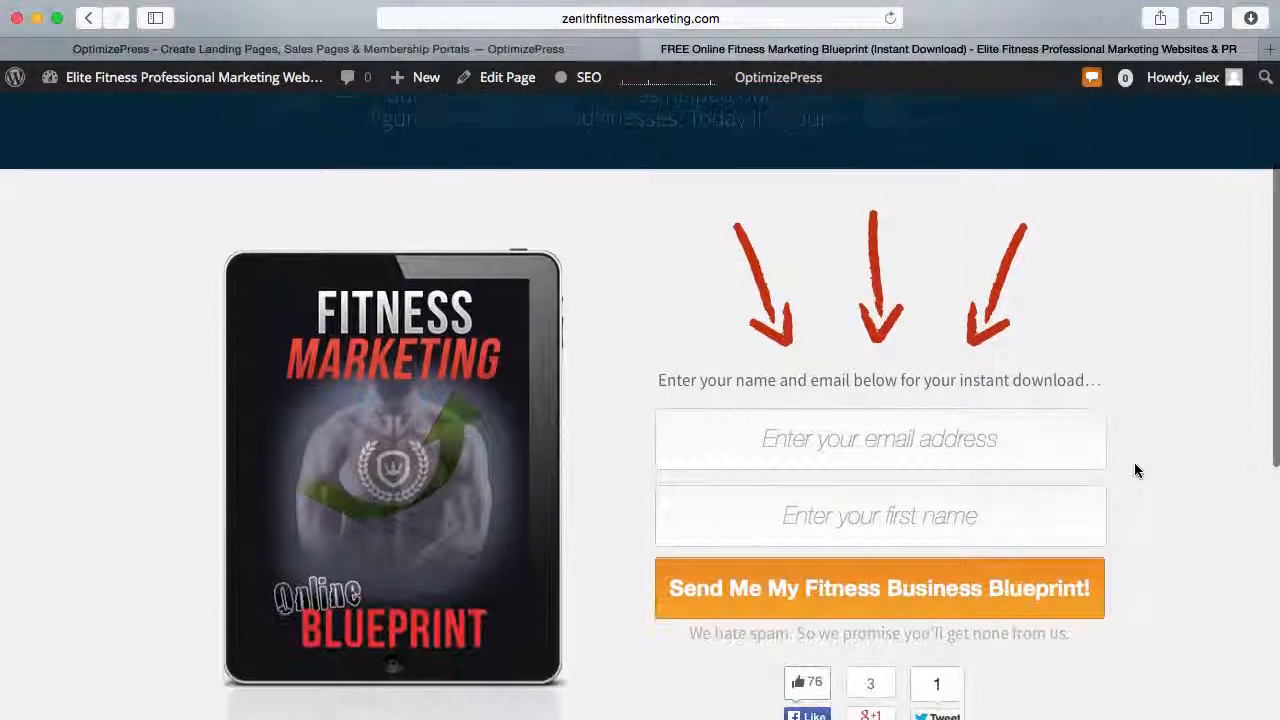
pyautogui.scroll(-2, 1136, 465)
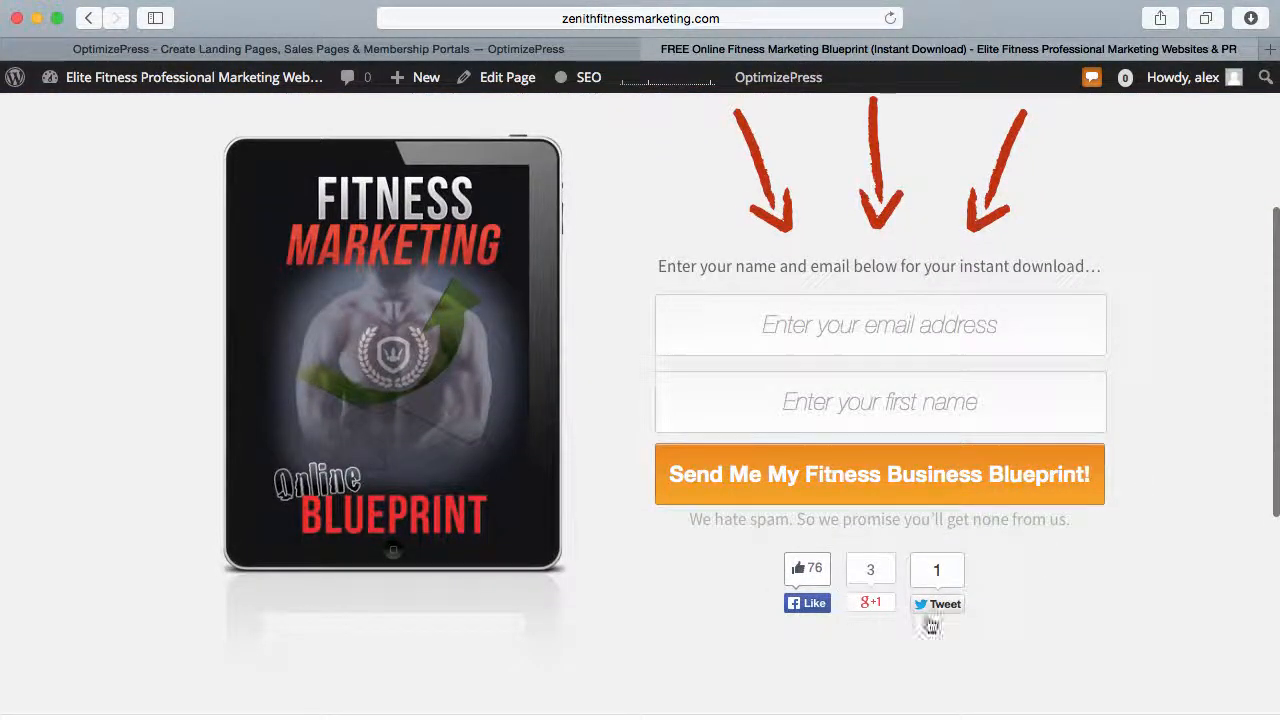
pyautogui.scroll(-10, 1102, 612)
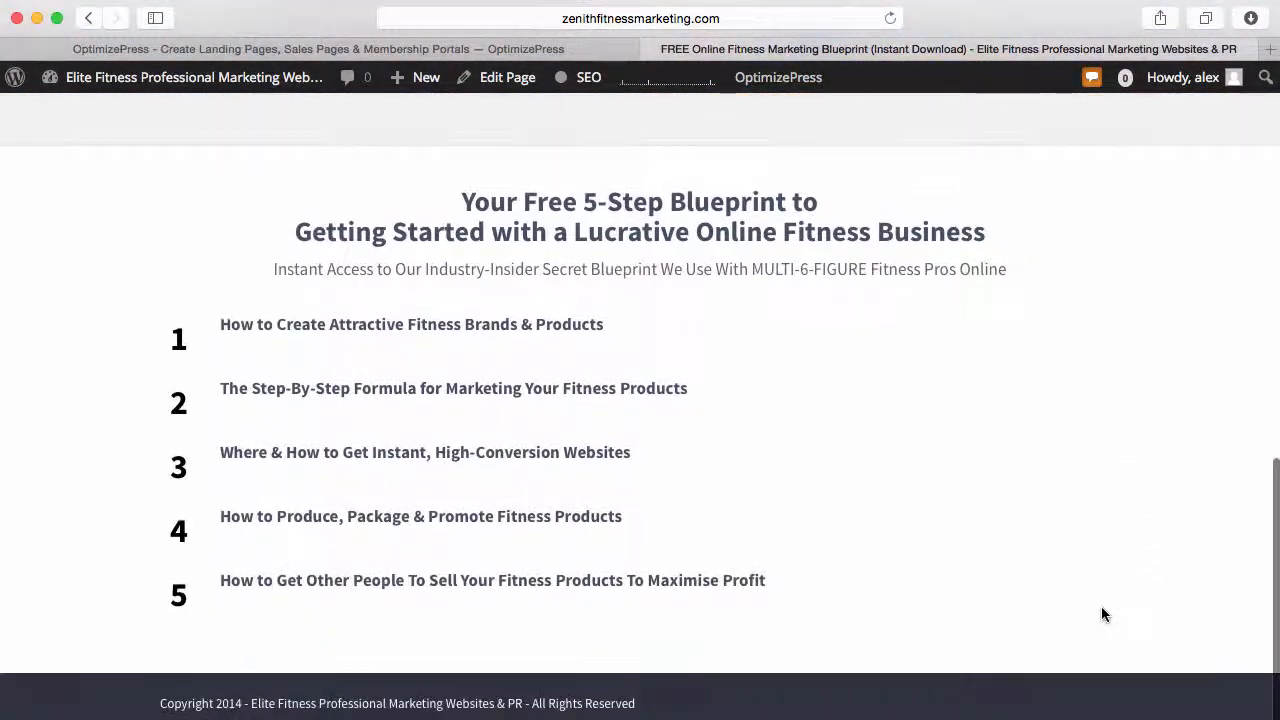
pyautogui.scroll(15, 1101, 600)
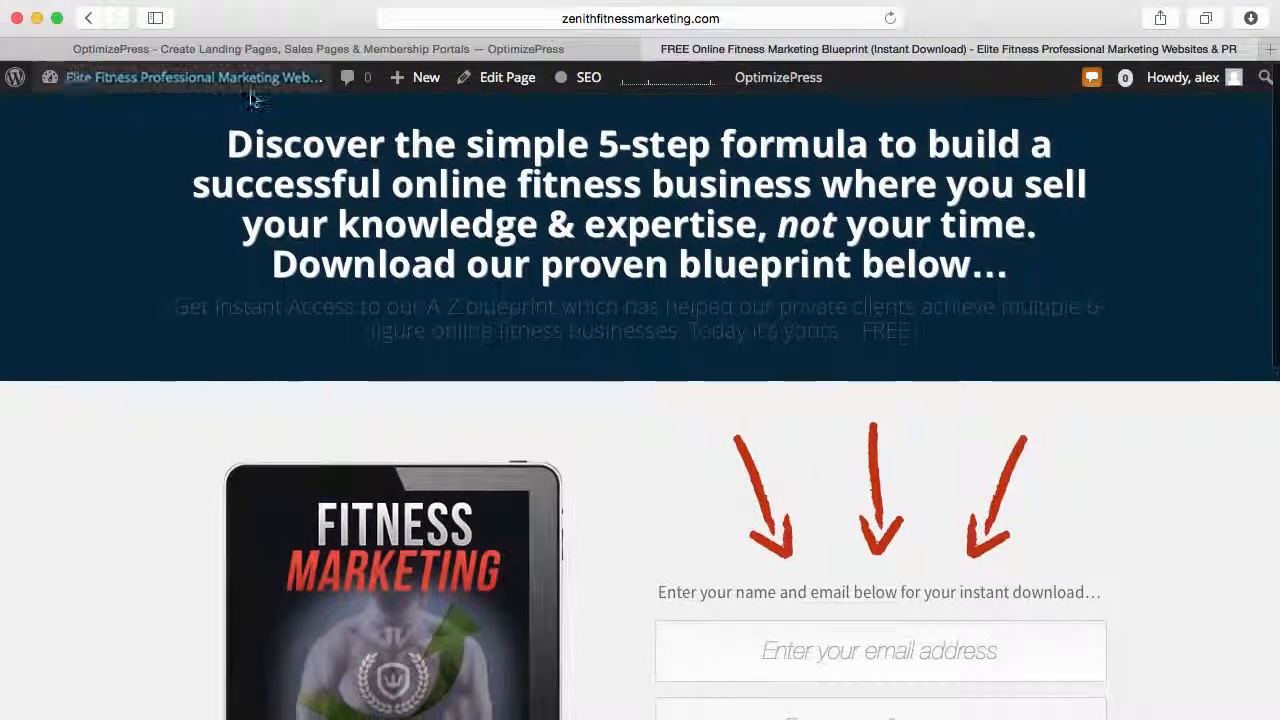
# Return to the Join Now page, open the site's home page and review its headline section.
pyautogui.click(88, 17)
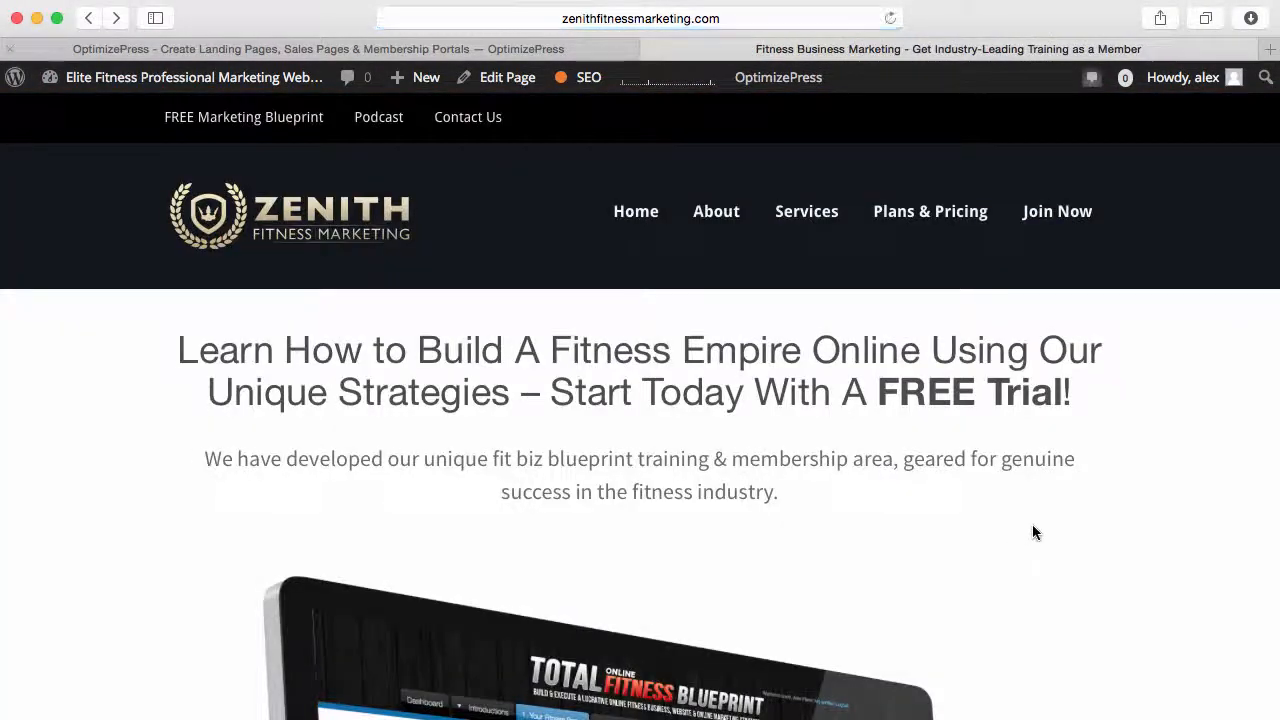
pyautogui.click(625, 222)
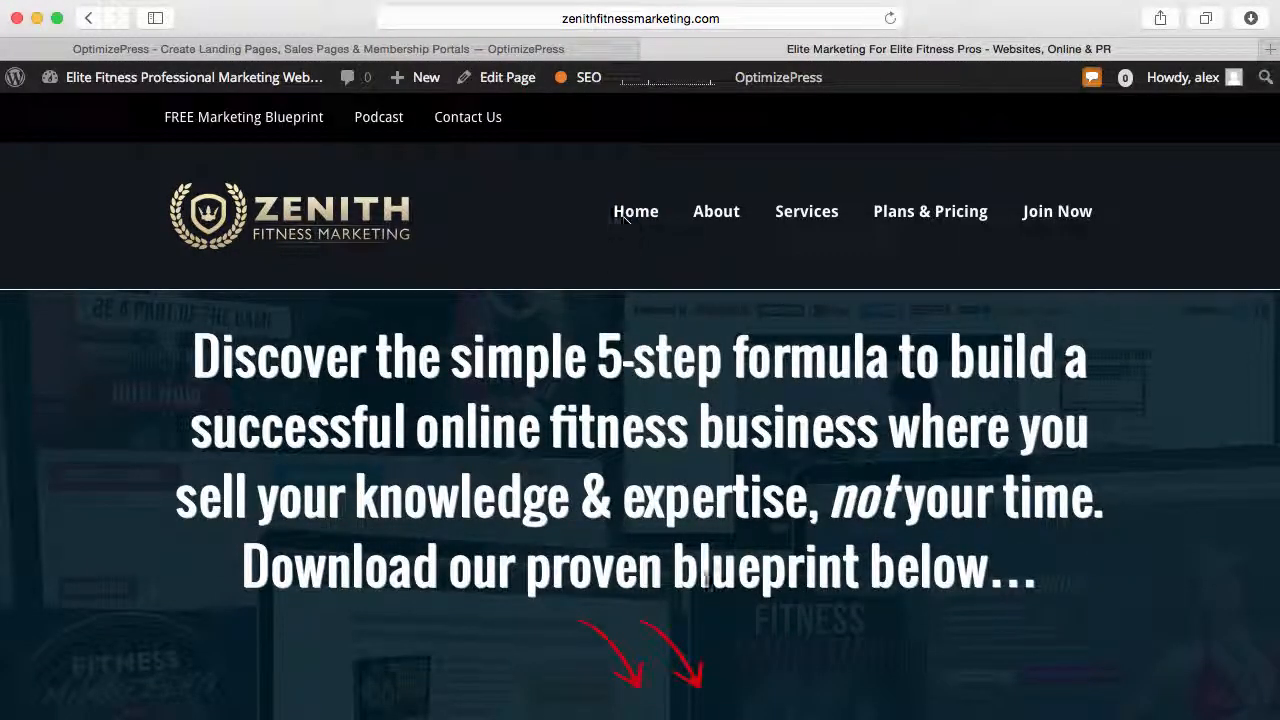
pyautogui.scroll(-5, 785, 588)
pyautogui.scroll(6, 785, 588)
# Open the Join Now page again and review it from the free trial headline down to the product mockups.
pyautogui.click(1078, 212)
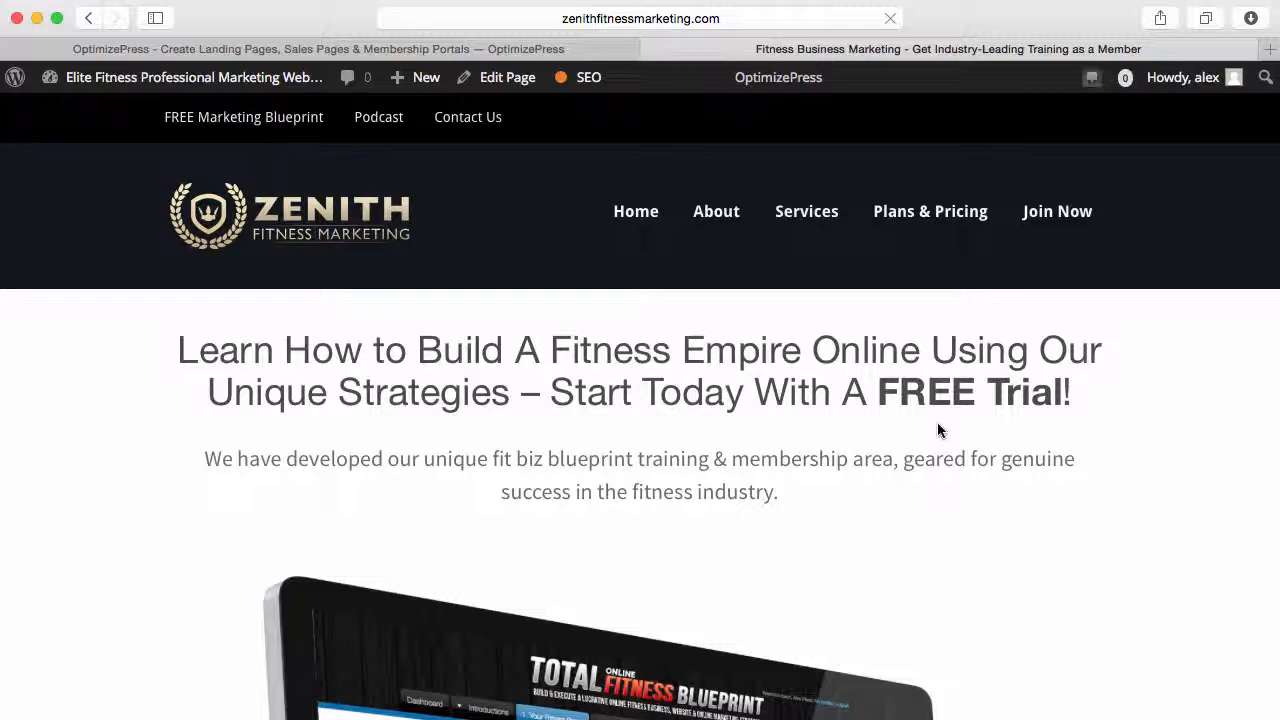
pyautogui.scroll(-5, 938, 430)
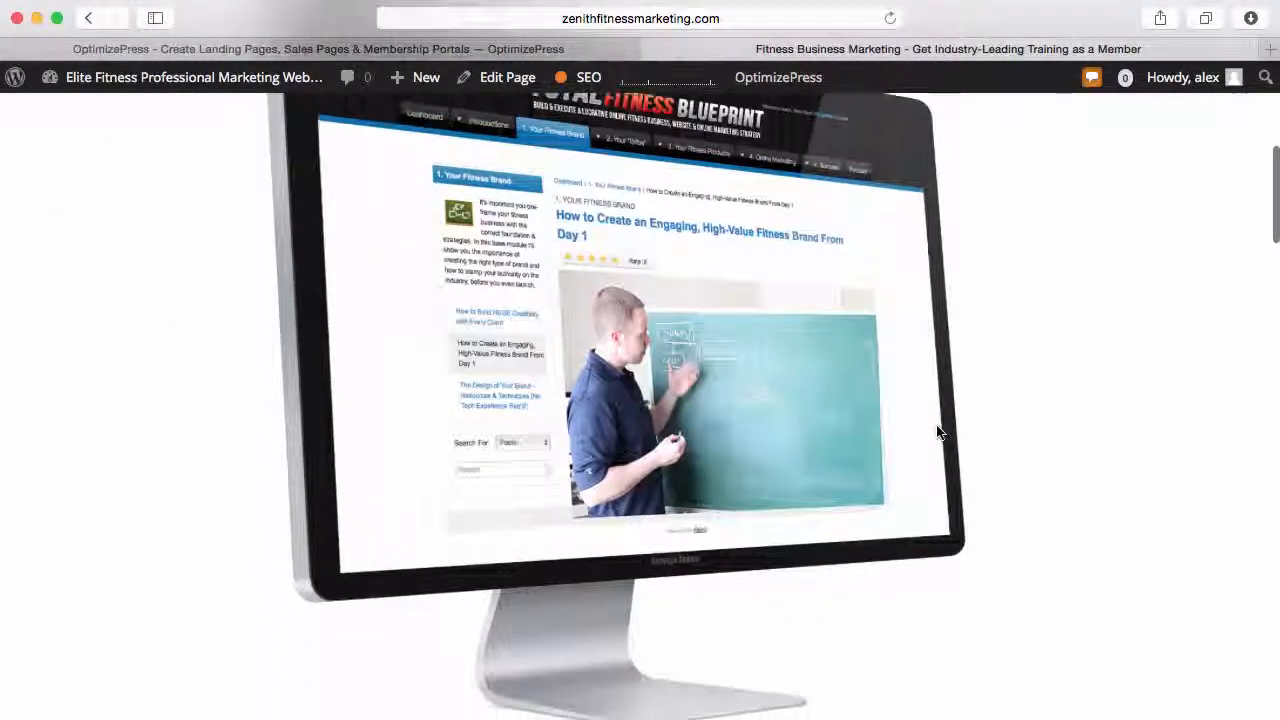
pyautogui.scroll(6, 940, 432)
pyautogui.scroll(-2, 940, 432)
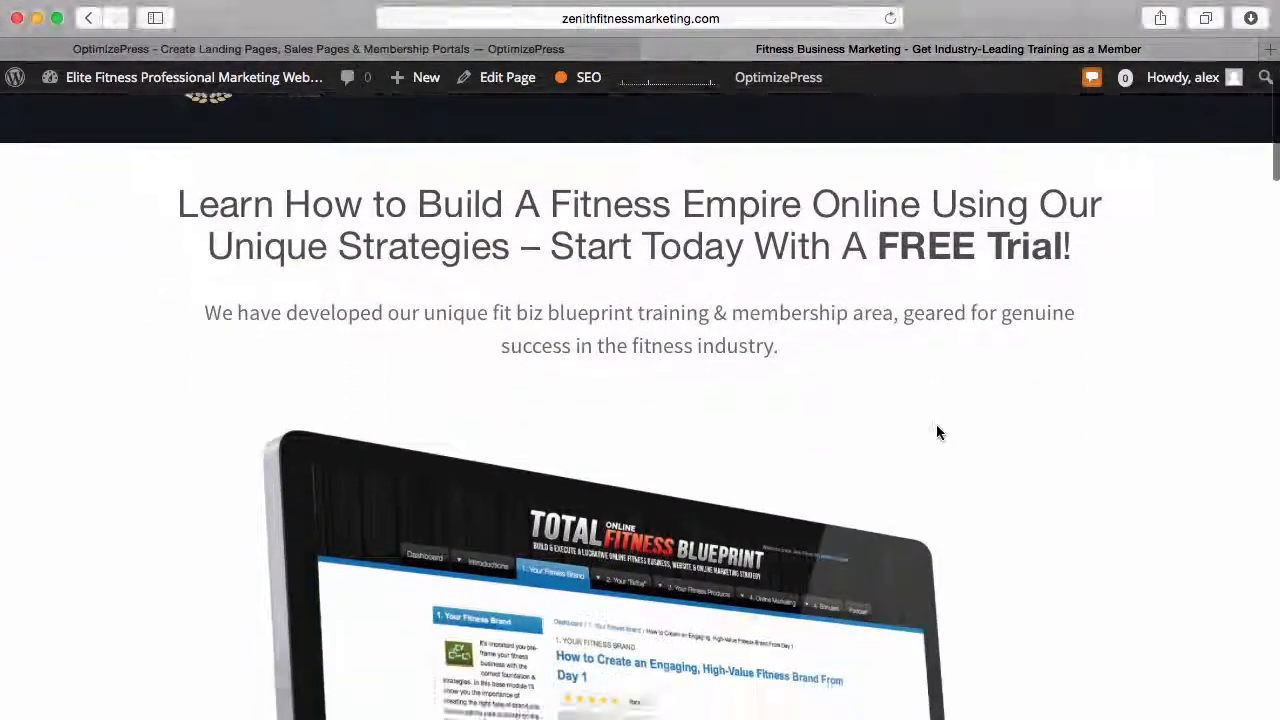
pyautogui.scroll(-6, 938, 432)
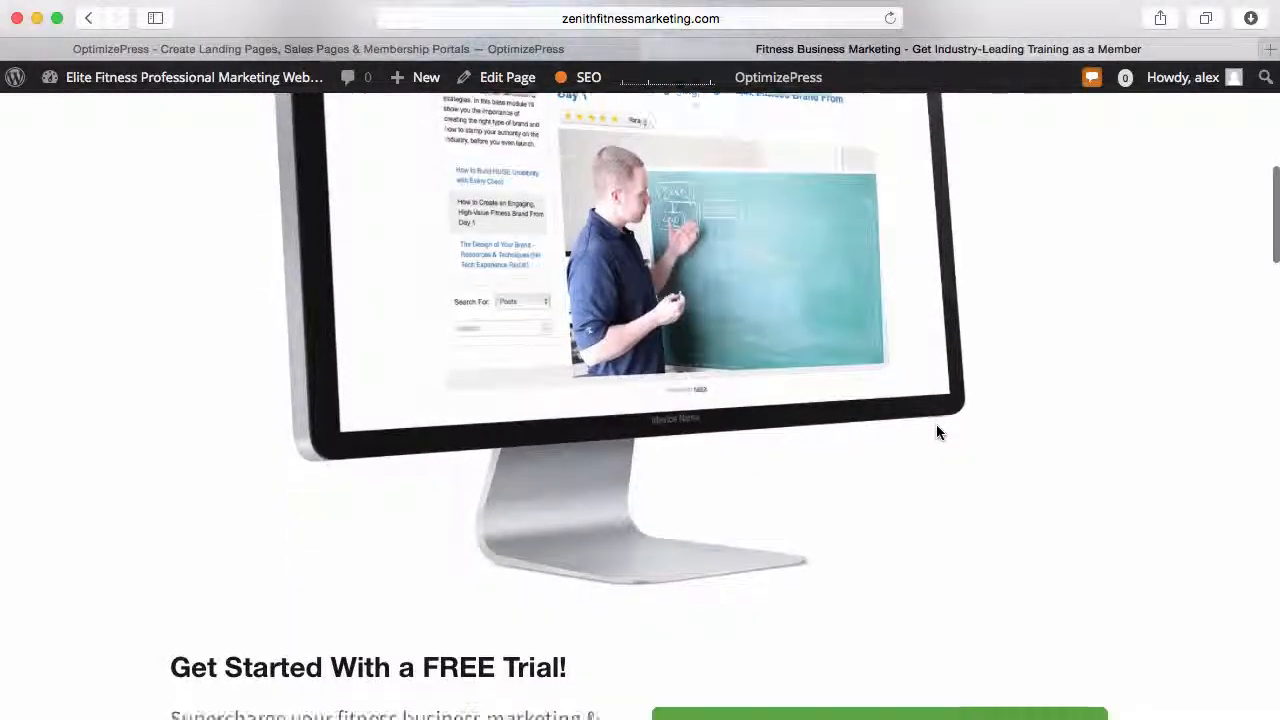
pyautogui.scroll(-15, 938, 432)
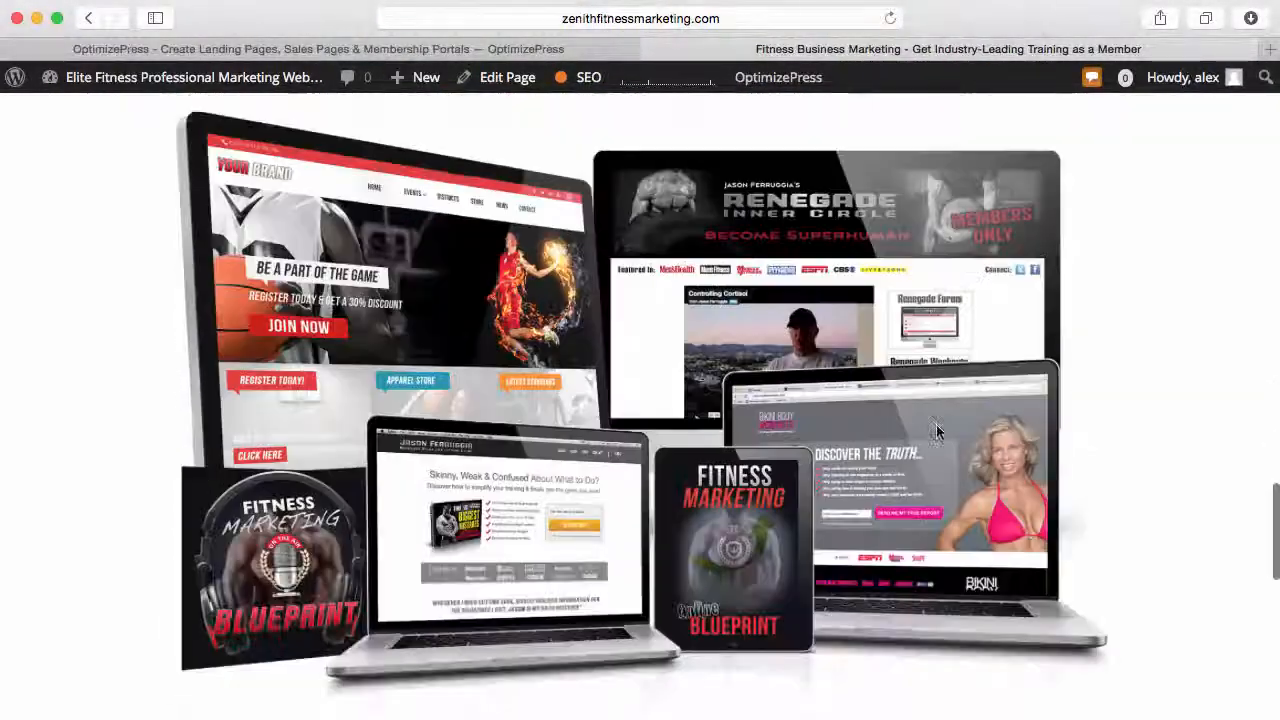
pyautogui.scroll(-3, 936, 424)
pyautogui.scroll(20, 936, 424)
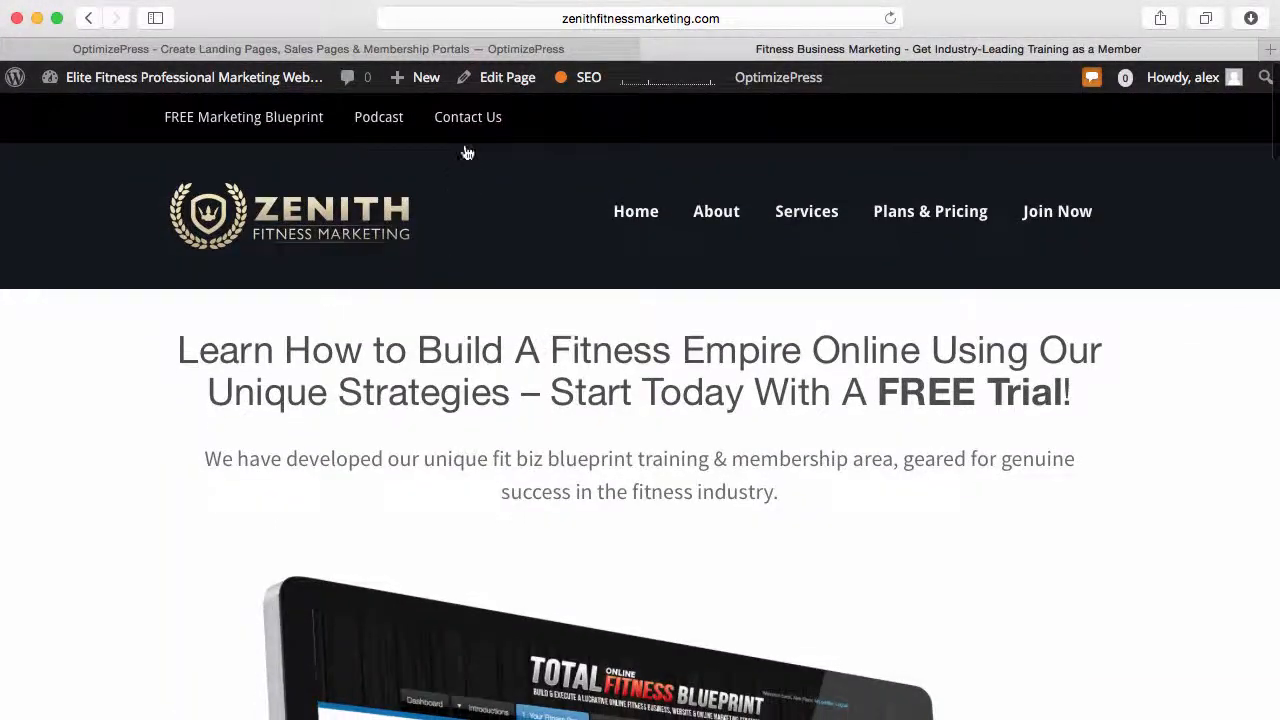
# Open the Join Now page in the OptimizePress Live Editor and examine the row holding its headline and subheading.
pyautogui.click(502, 79)
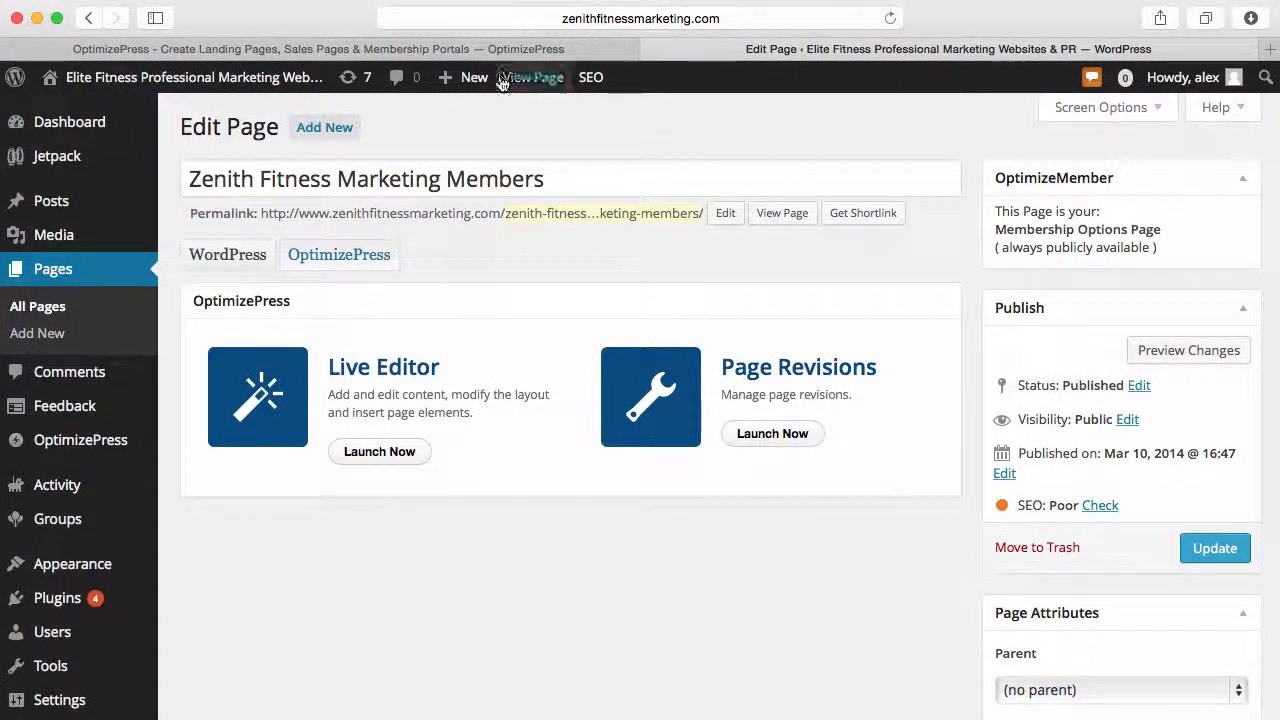
pyautogui.click(389, 455)
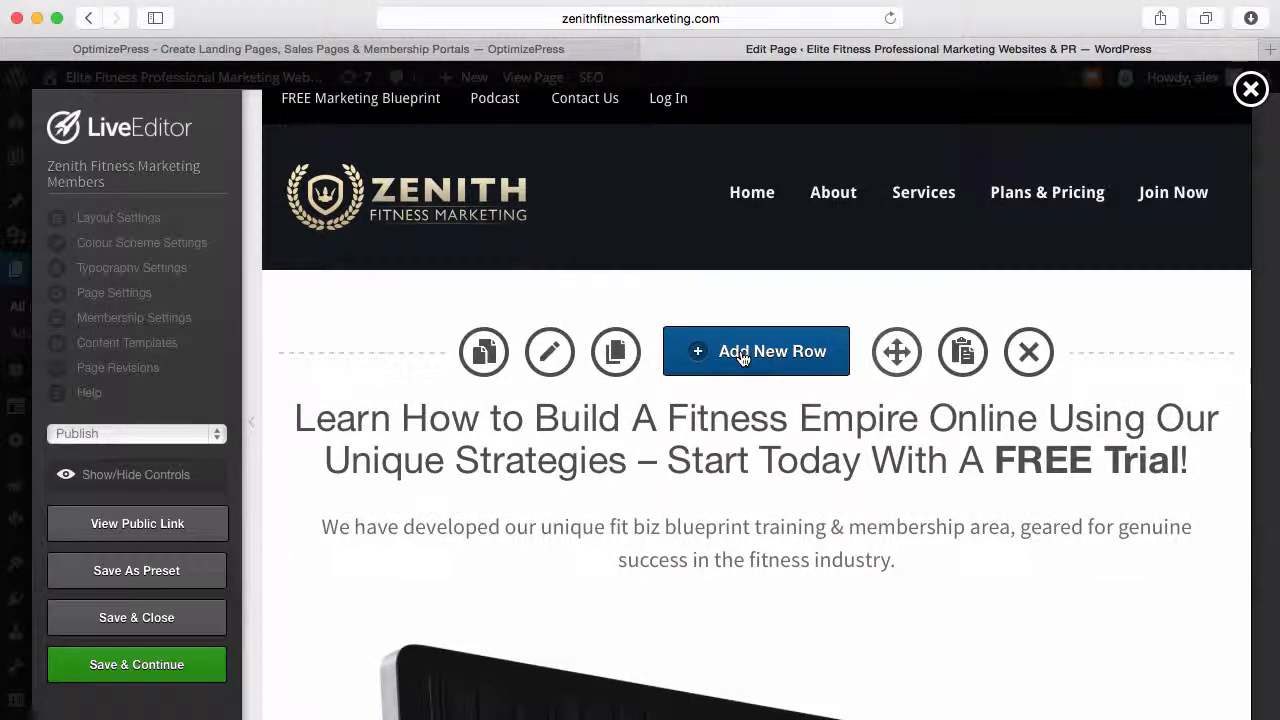
pyautogui.scroll(-2, 742, 358)
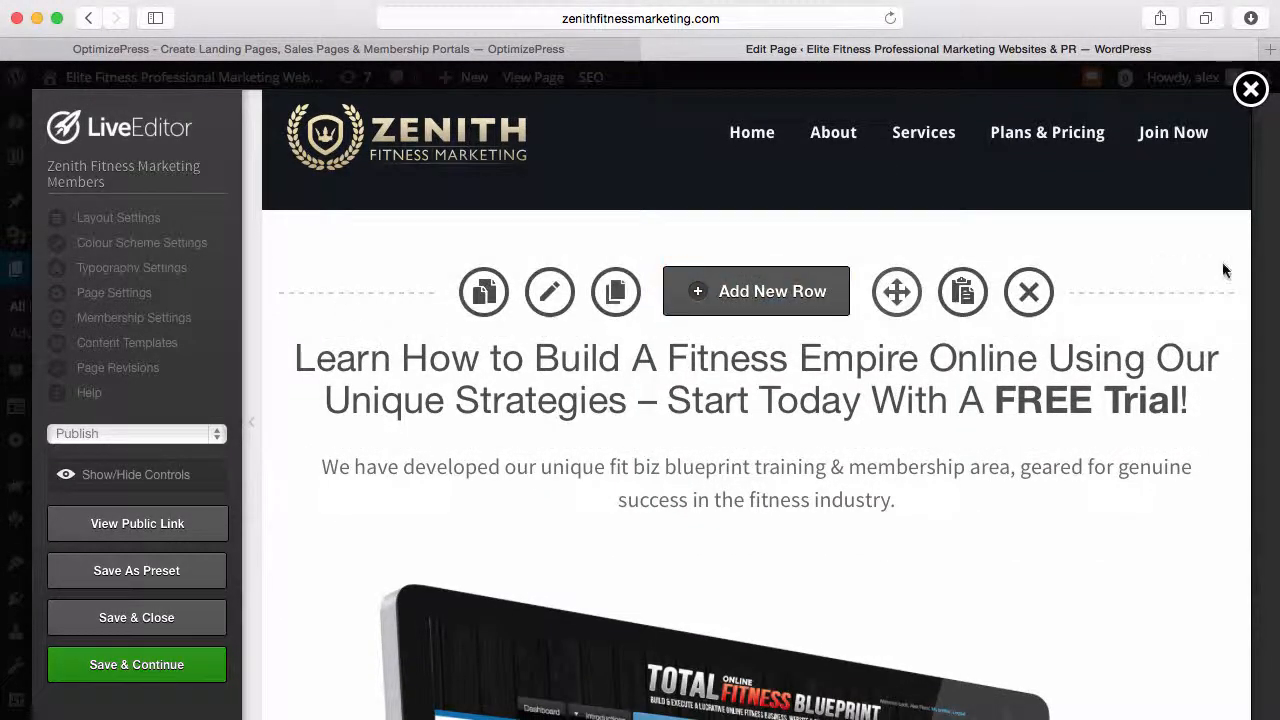
pyautogui.scroll(-6, 646, 503)
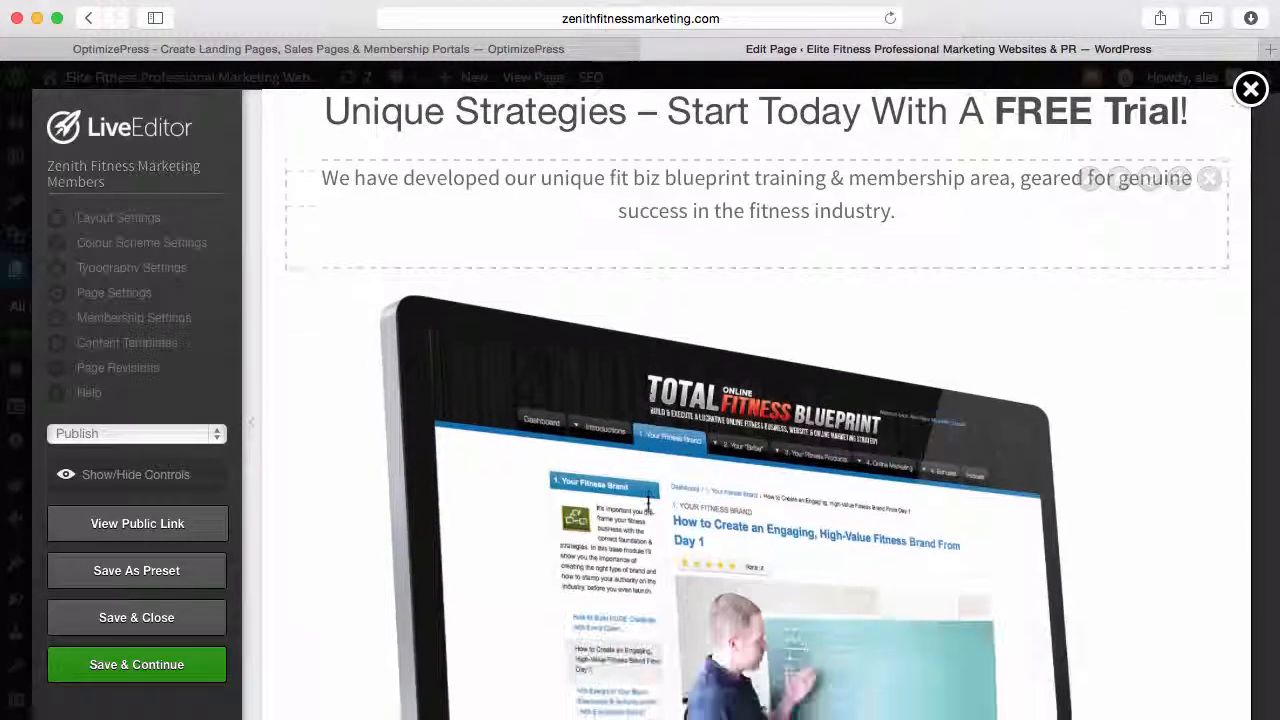
pyautogui.scroll(3, 646, 503)
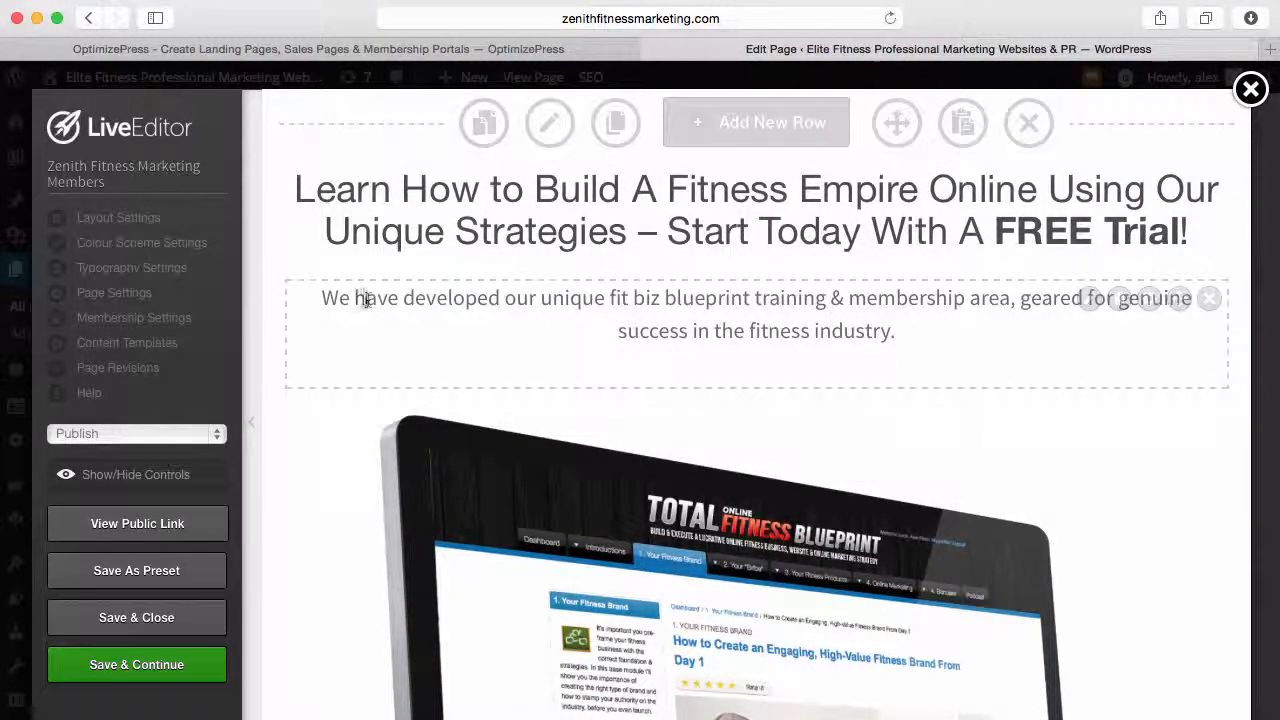
pyautogui.scroll(1, 401, 246)
pyautogui.scroll(-1, 428, 386)
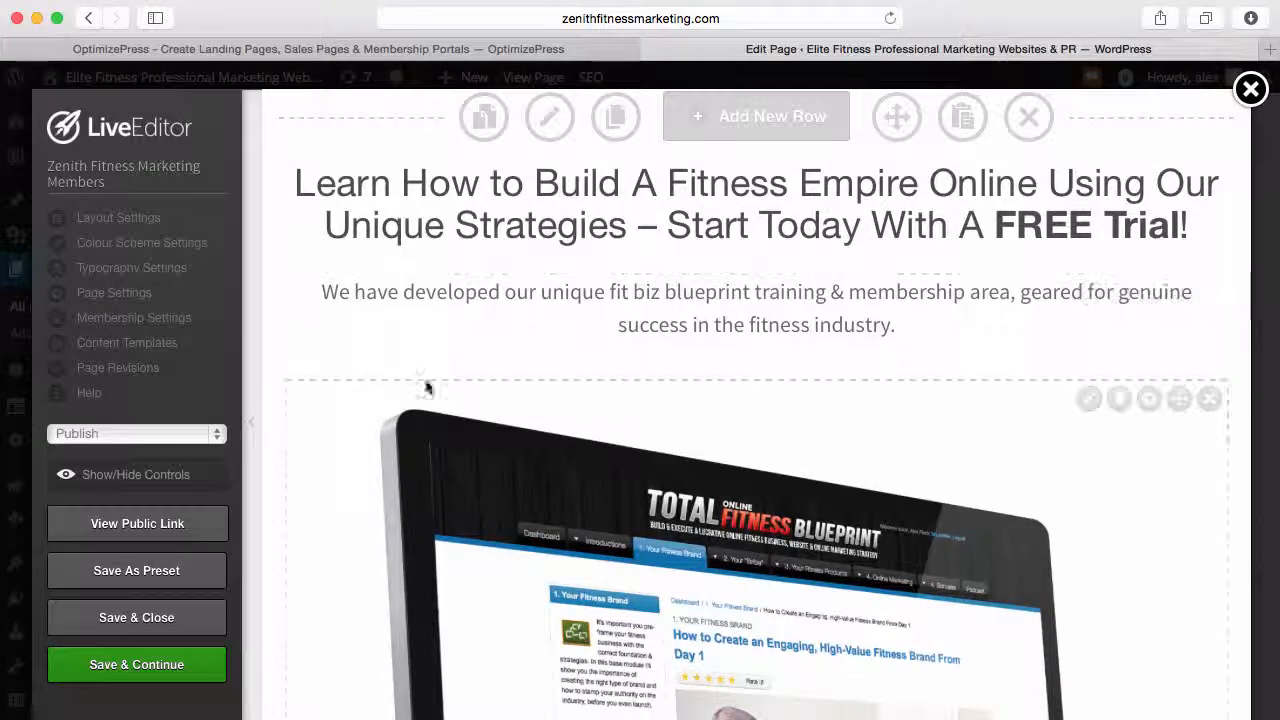
# Examine the page's editable elements, from the monitor image through the free trial row to the membership benefits grid.
pyautogui.scroll(-5, 445, 445)
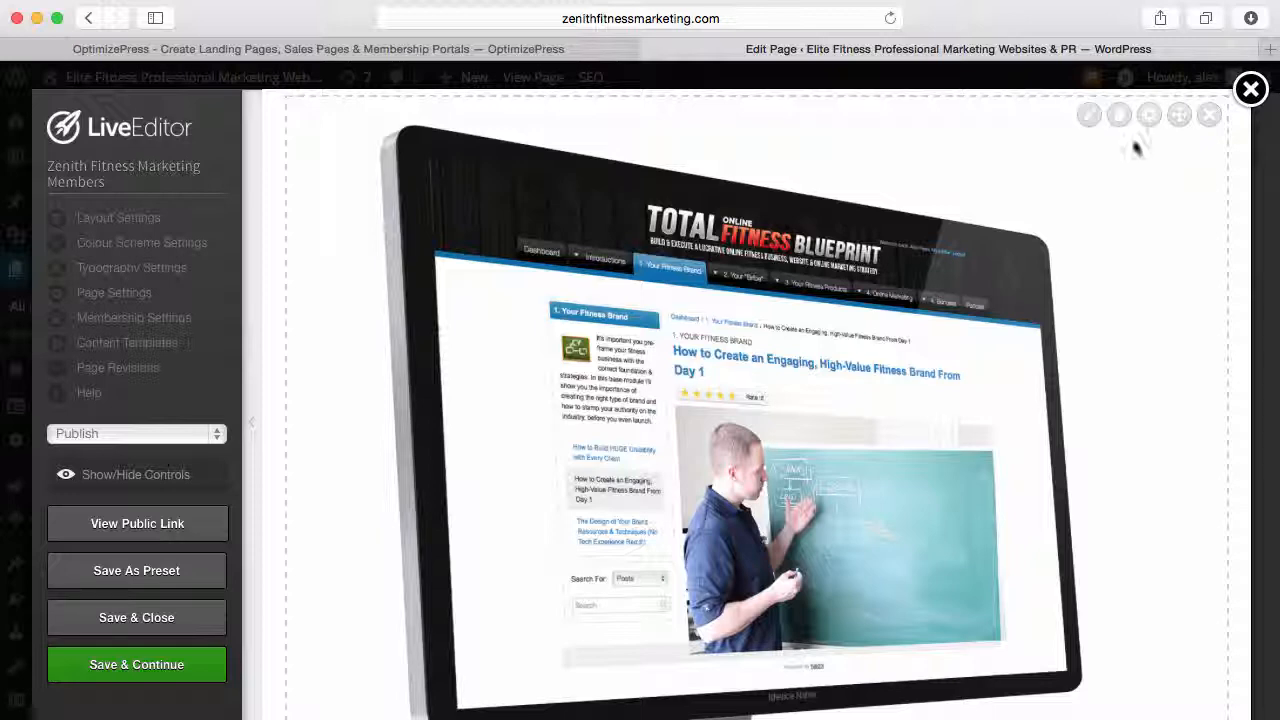
pyautogui.scroll(-5, 997, 474)
pyautogui.scroll(-2, 998, 478)
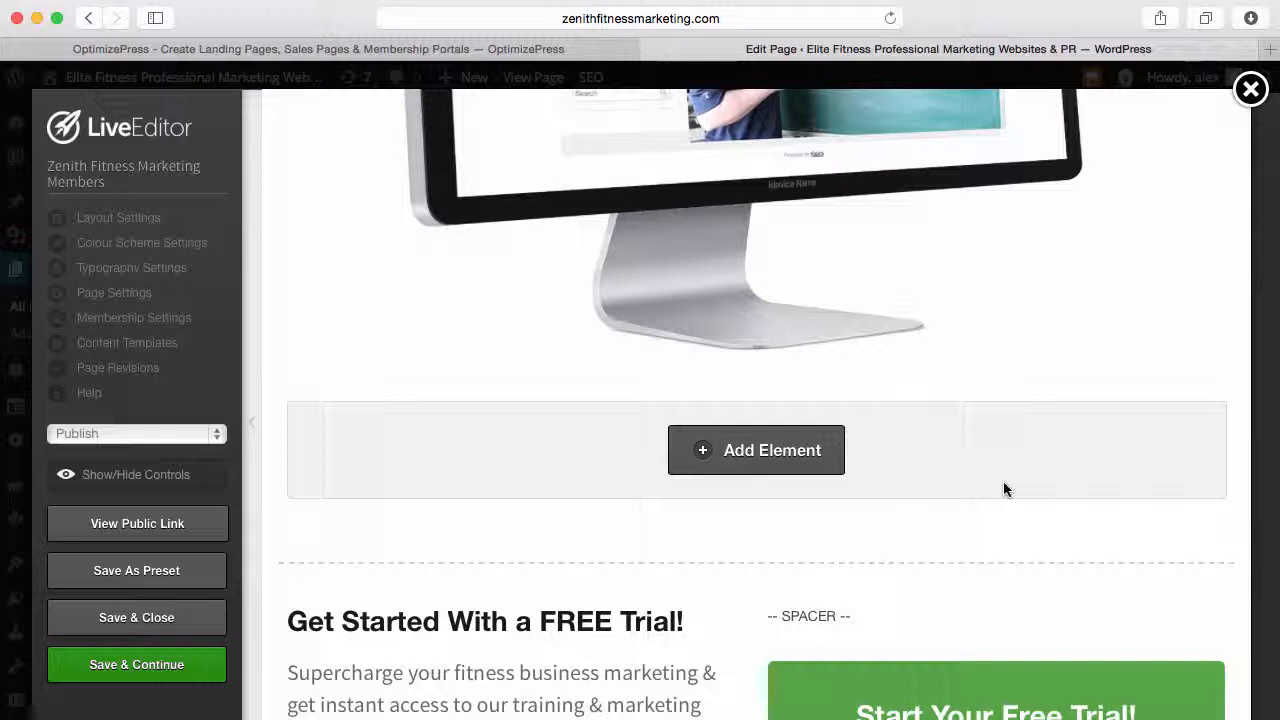
pyautogui.scroll(-5, 1003, 484)
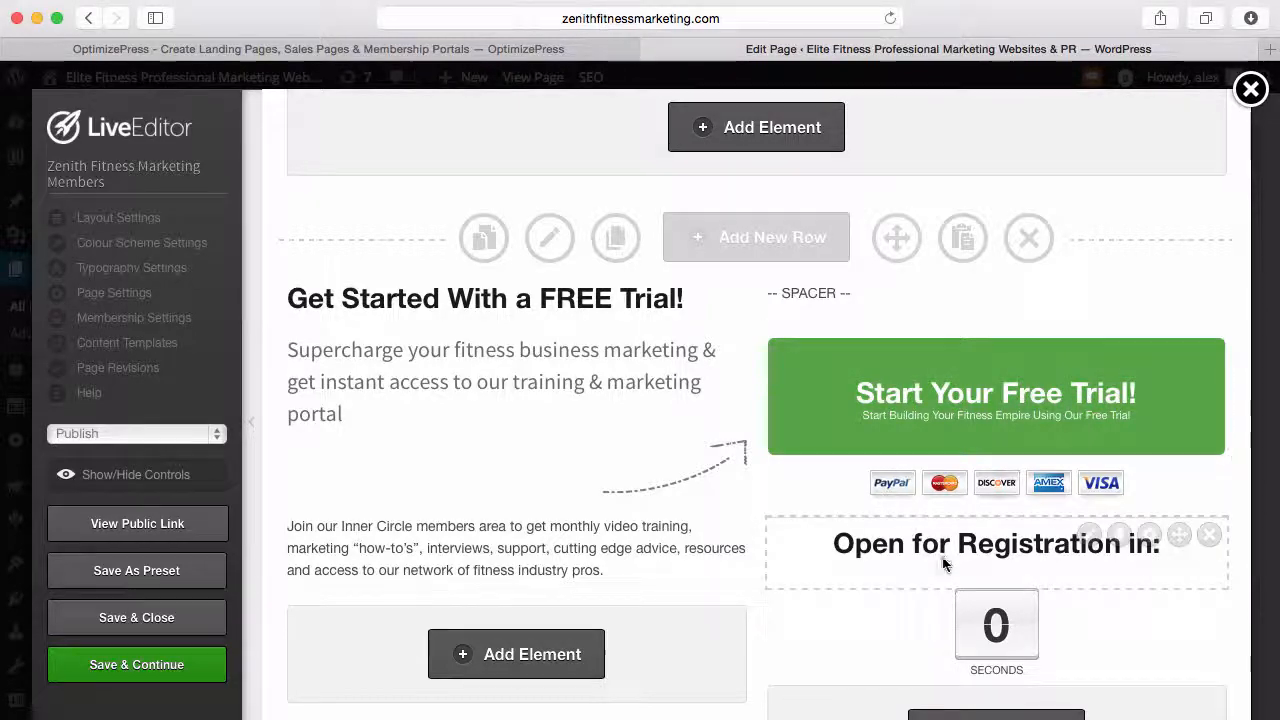
pyautogui.scroll(-2, 920, 620)
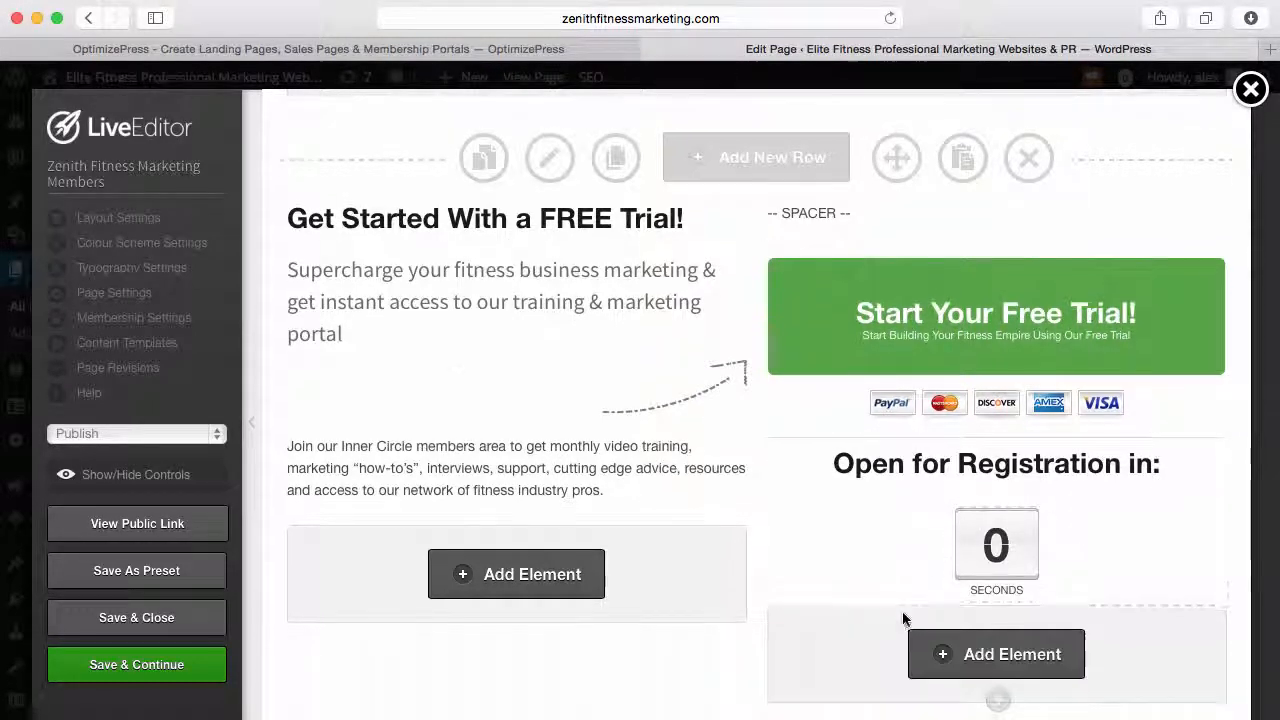
pyautogui.scroll(-7, 640, 465)
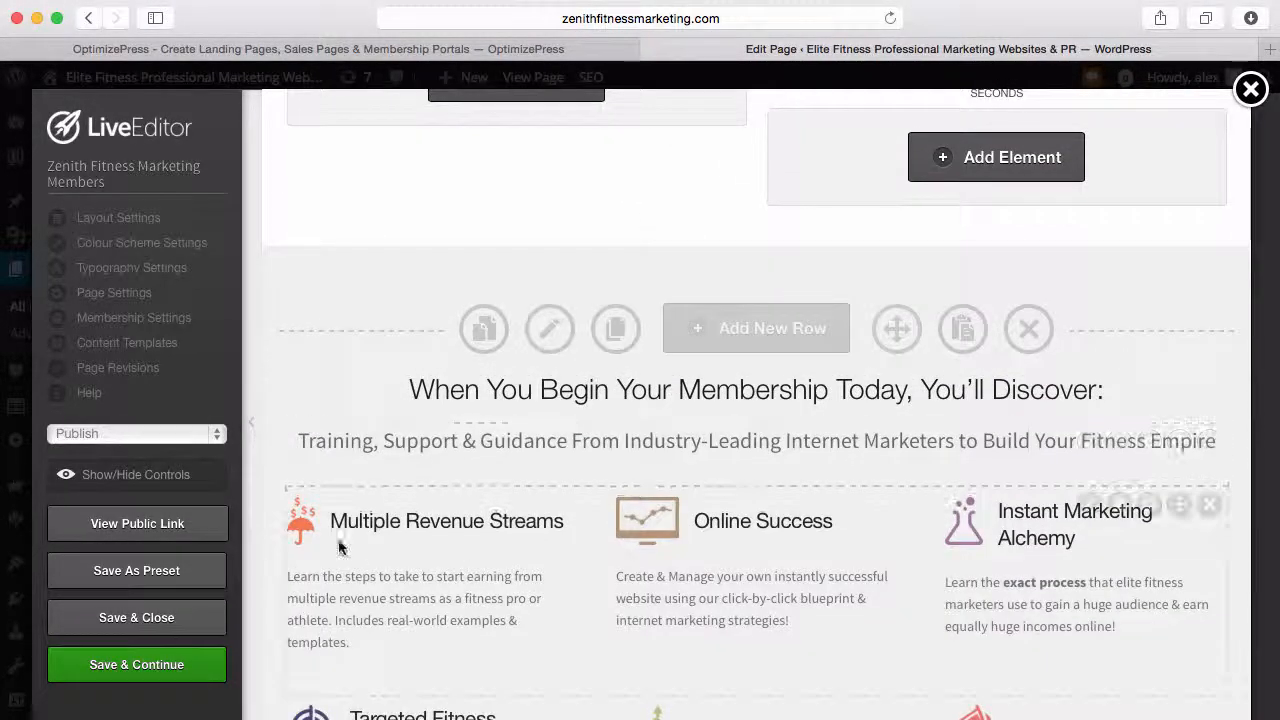
pyautogui.scroll(-5, 963, 580)
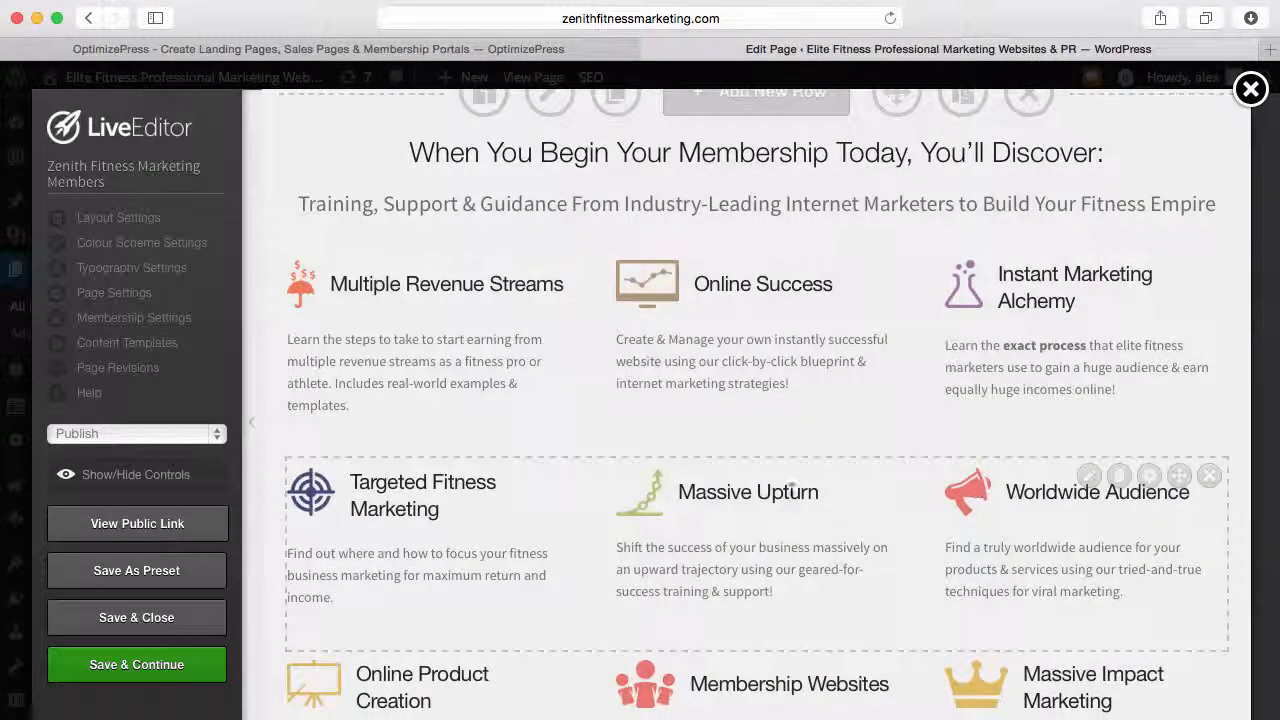
pyautogui.scroll(2, 866, 493)
pyautogui.scroll(14, 866, 493)
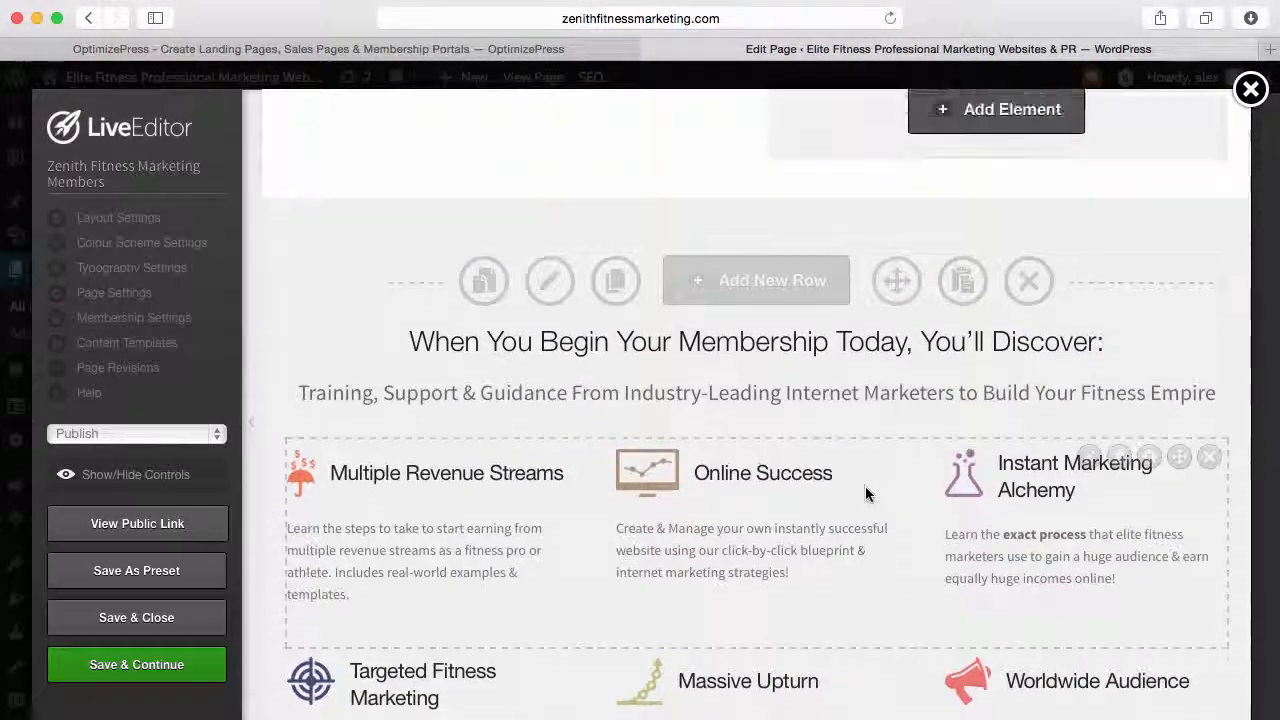
pyautogui.scroll(18, 866, 493)
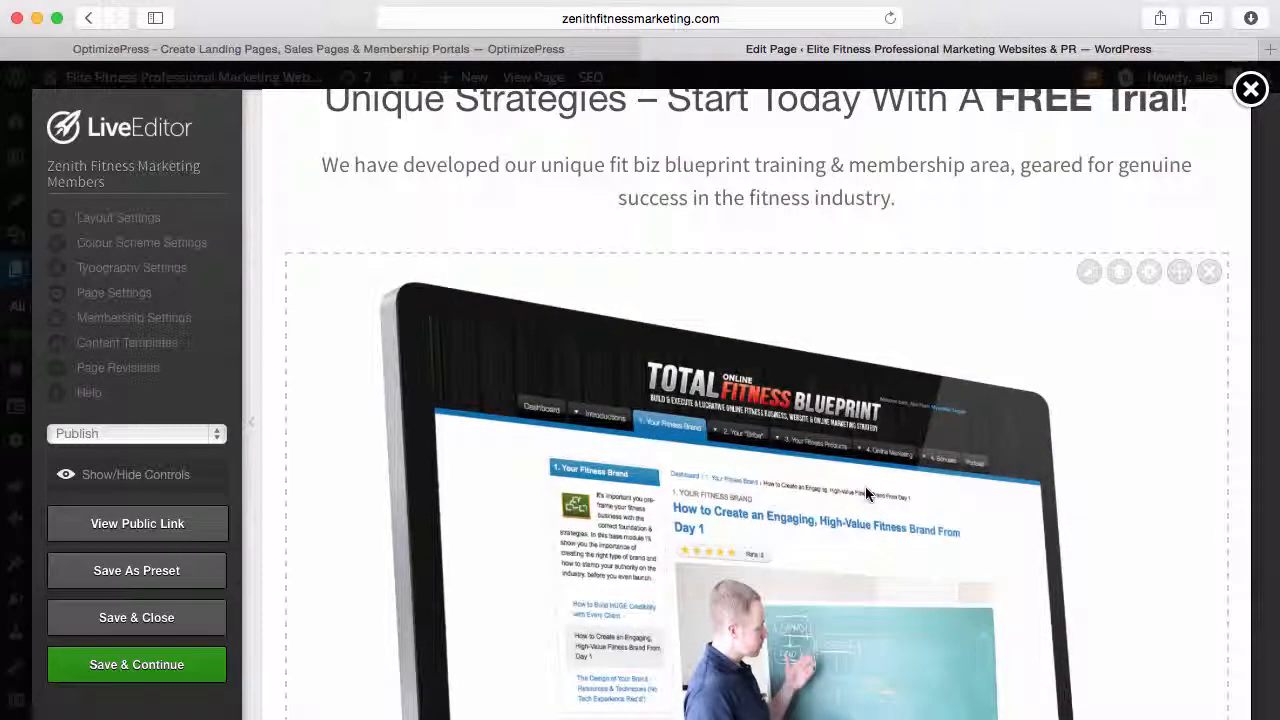
# Open the countdown timer under Open for Registration for editing and choose the boxed-digit style with labels beneath the digits.
pyautogui.scroll(-11, 867, 493)
pyautogui.scroll(-6, 867, 493)
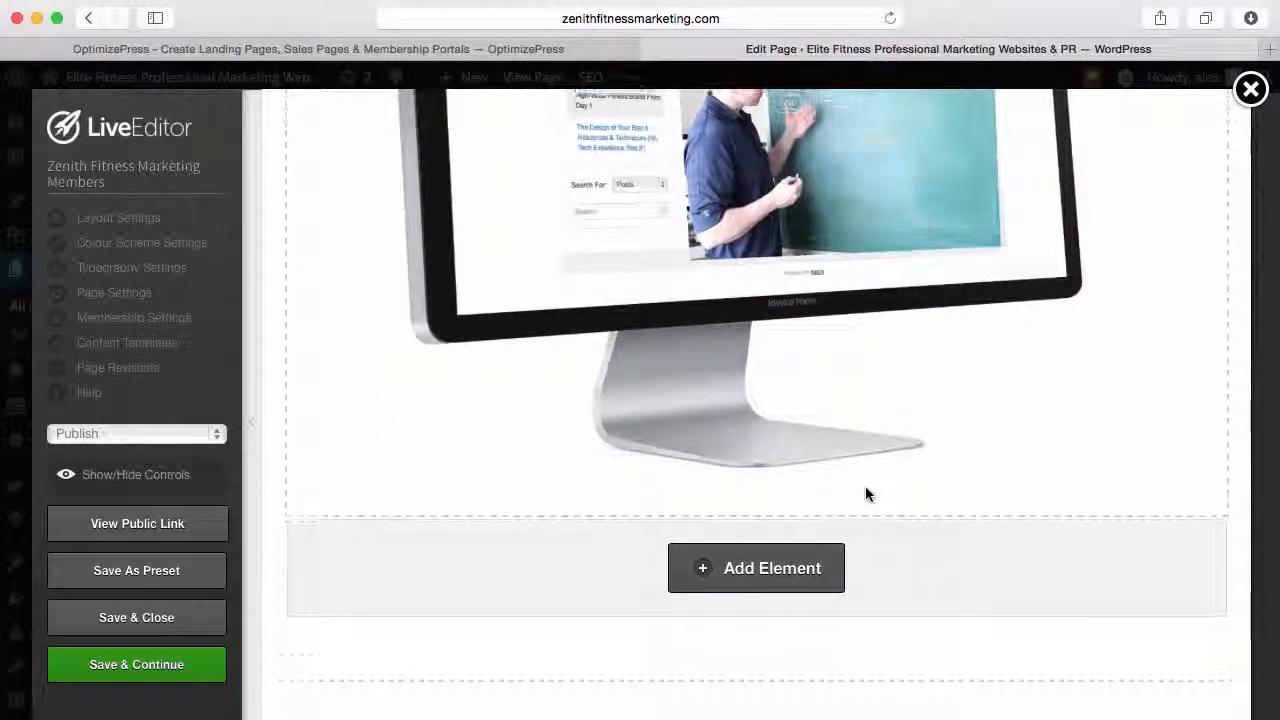
pyautogui.scroll(-2, 866, 493)
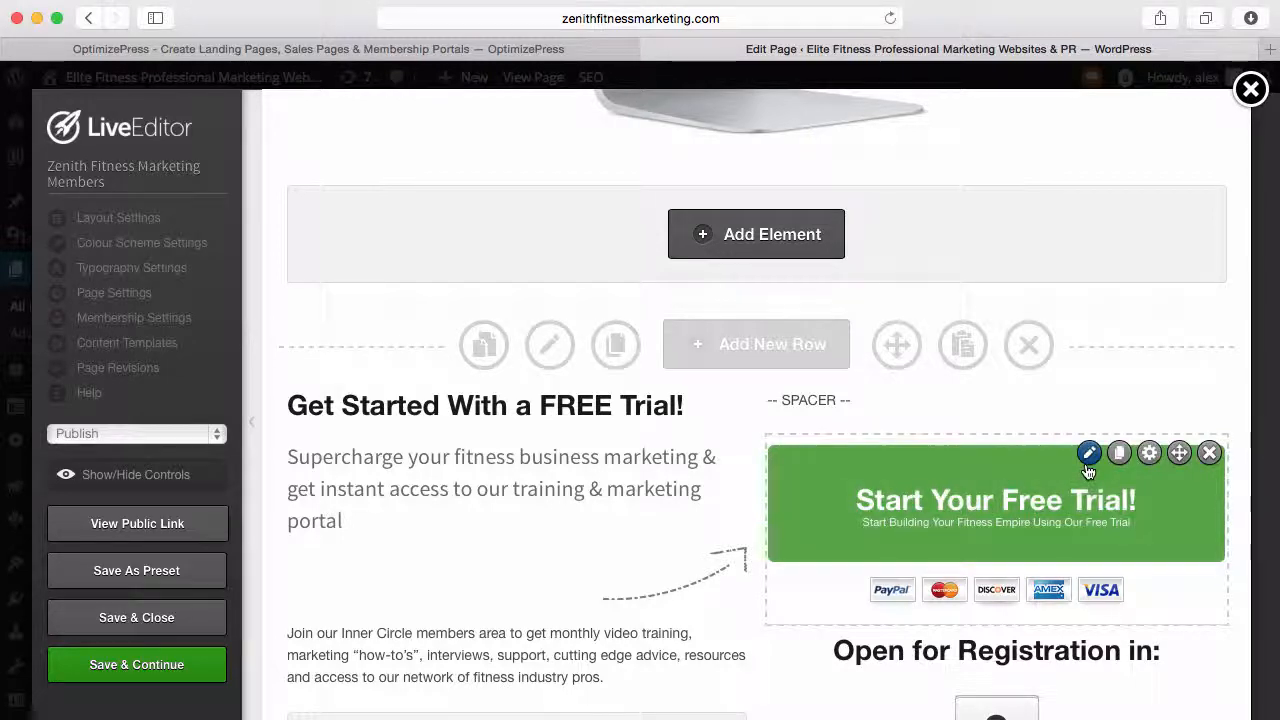
pyautogui.scroll(-2, 1016, 543)
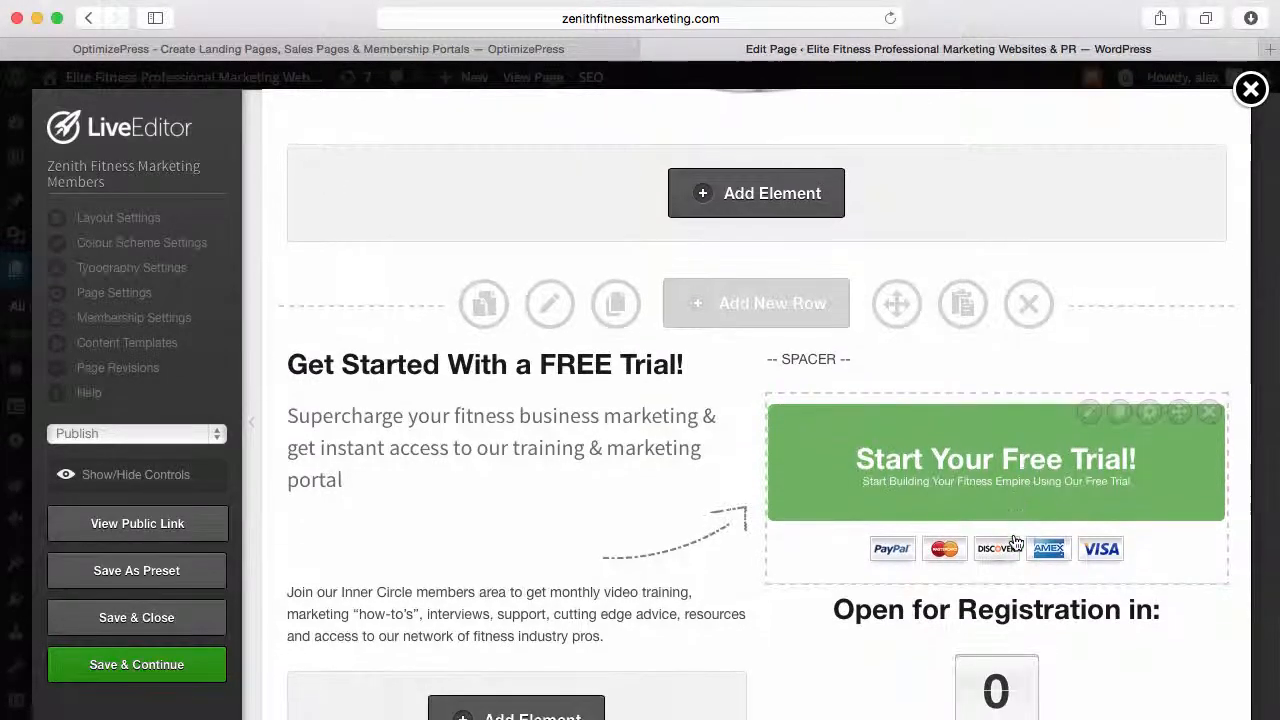
pyautogui.scroll(-3, 1022, 632)
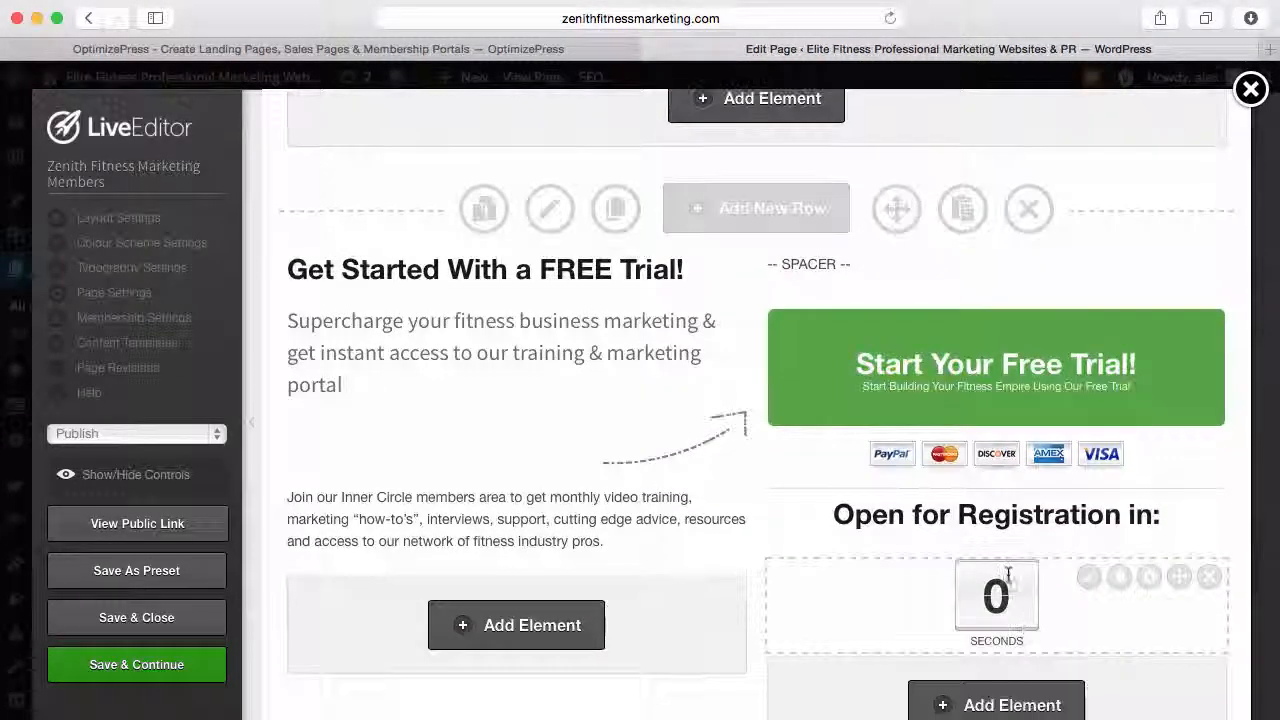
pyautogui.click(1089, 578)
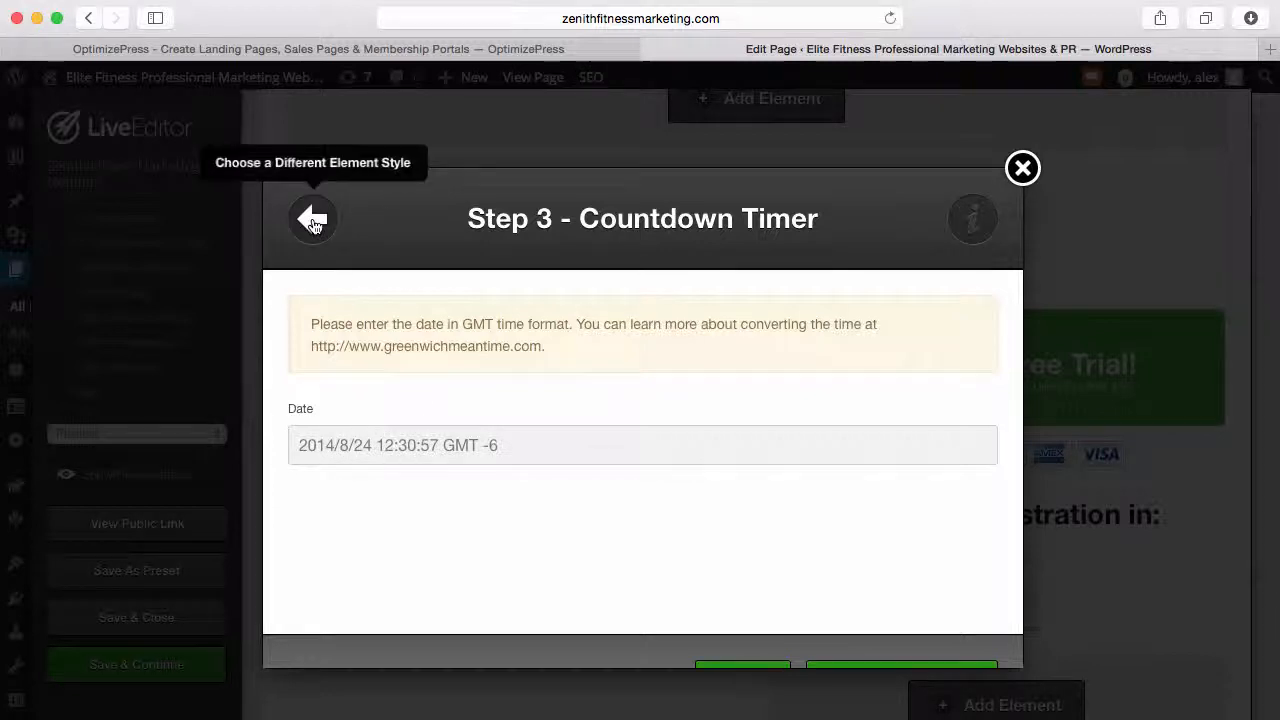
pyautogui.click(312, 218)
pyautogui.scroll(-5, 697, 420)
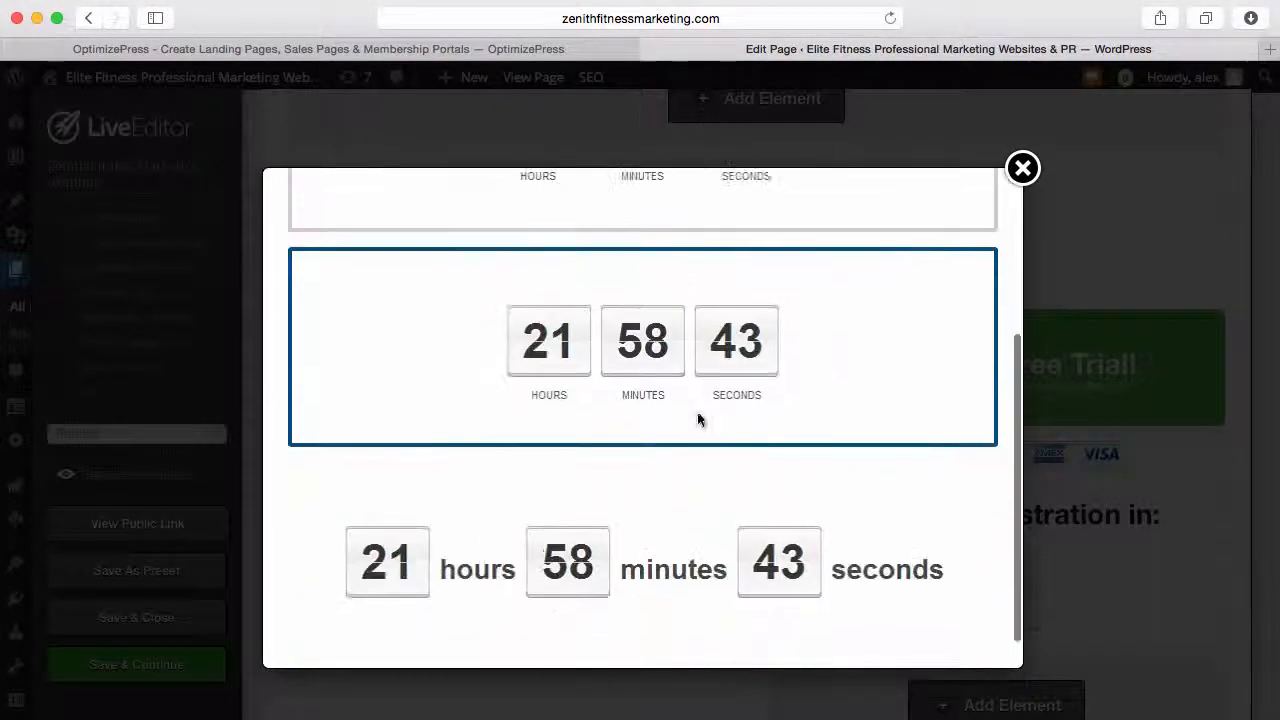
pyautogui.scroll(3, 686, 566)
pyautogui.click(674, 474)
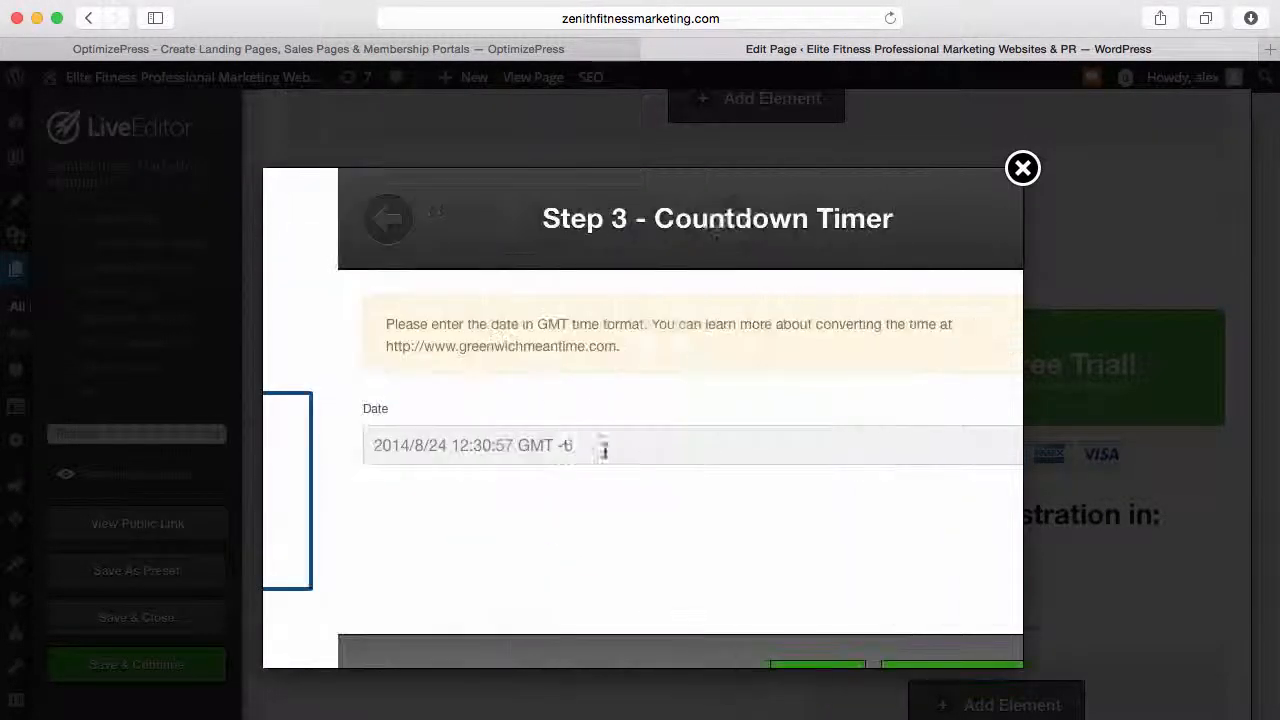
# Set the countdown timer's end date to 2014/9/24 12:30:57 GMT -6 and insert the updated timer.
pyautogui.click(351, 445)
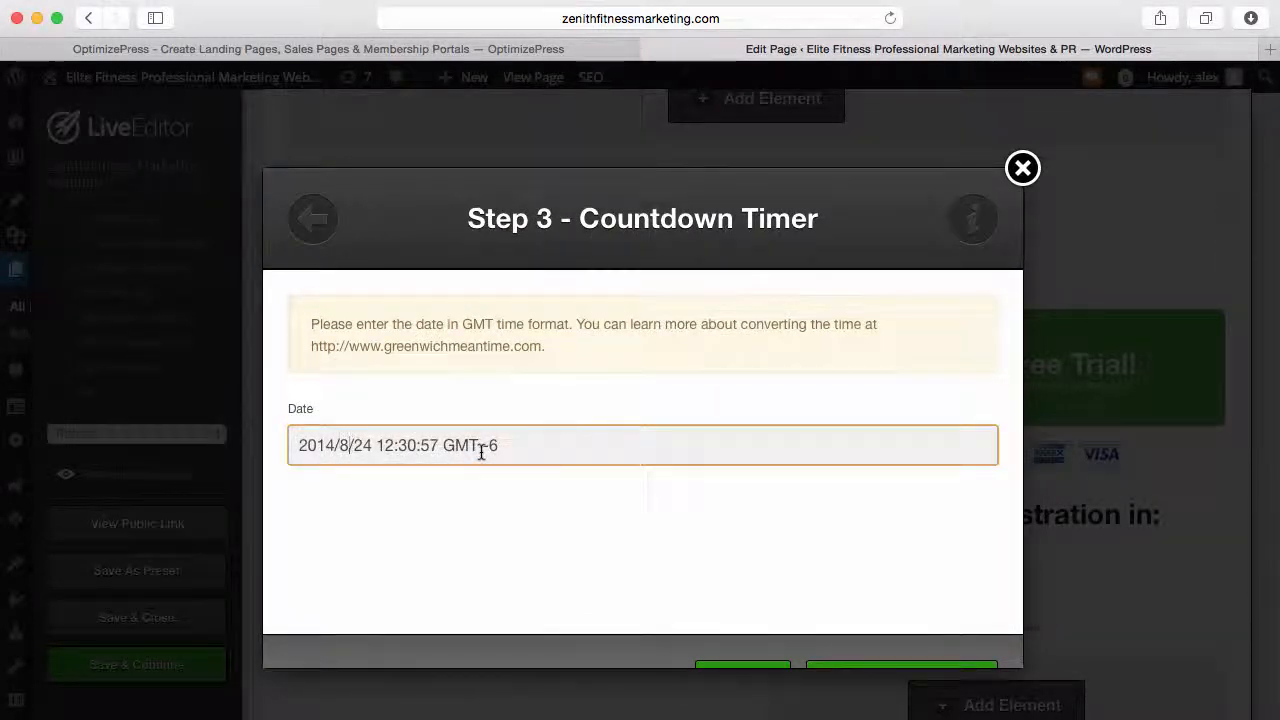
pyautogui.scroll(-2, 660, 511)
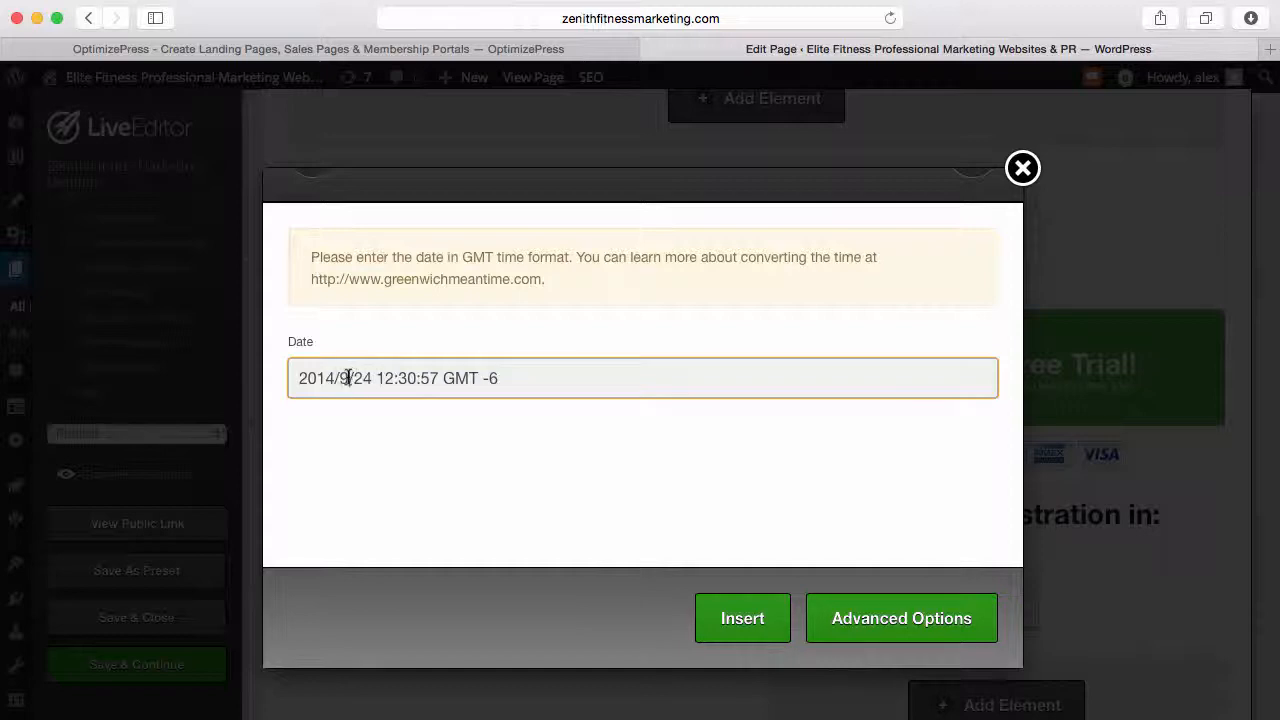
pyautogui.click(742, 619)
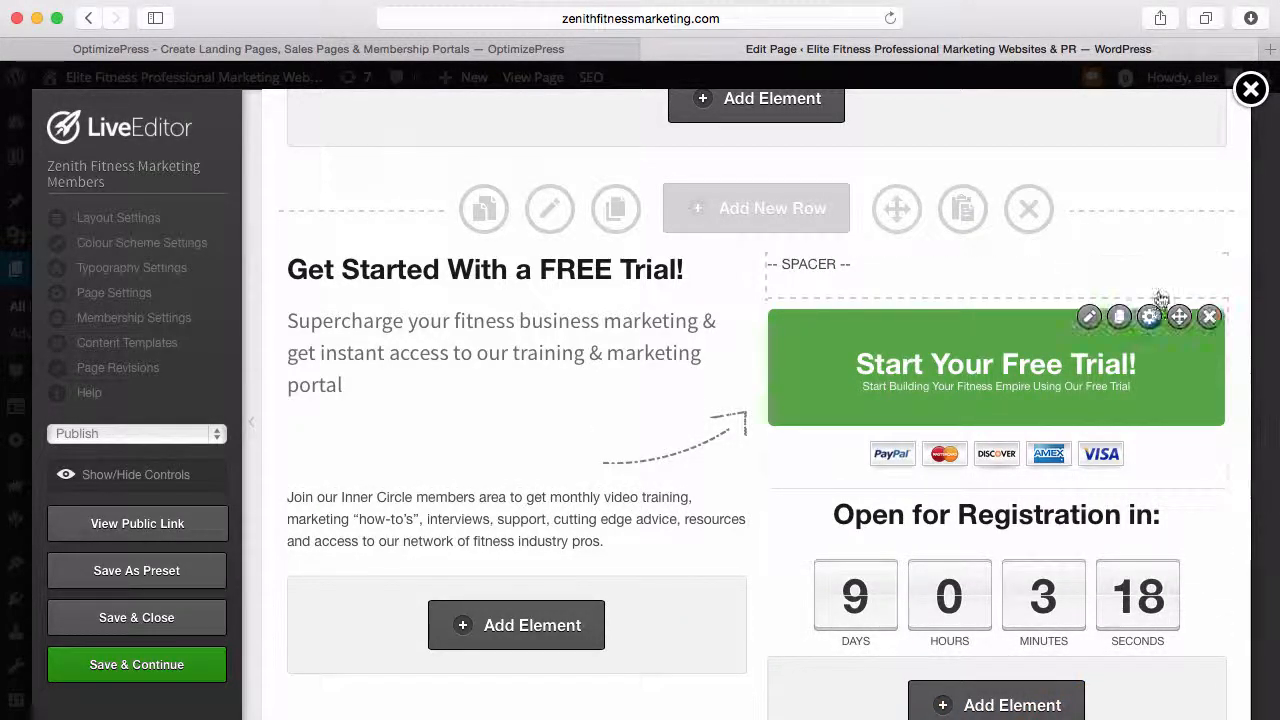
# Open the green Start Your Free Trial! button for editing and expand its text settings.
pyautogui.click(1090, 318)
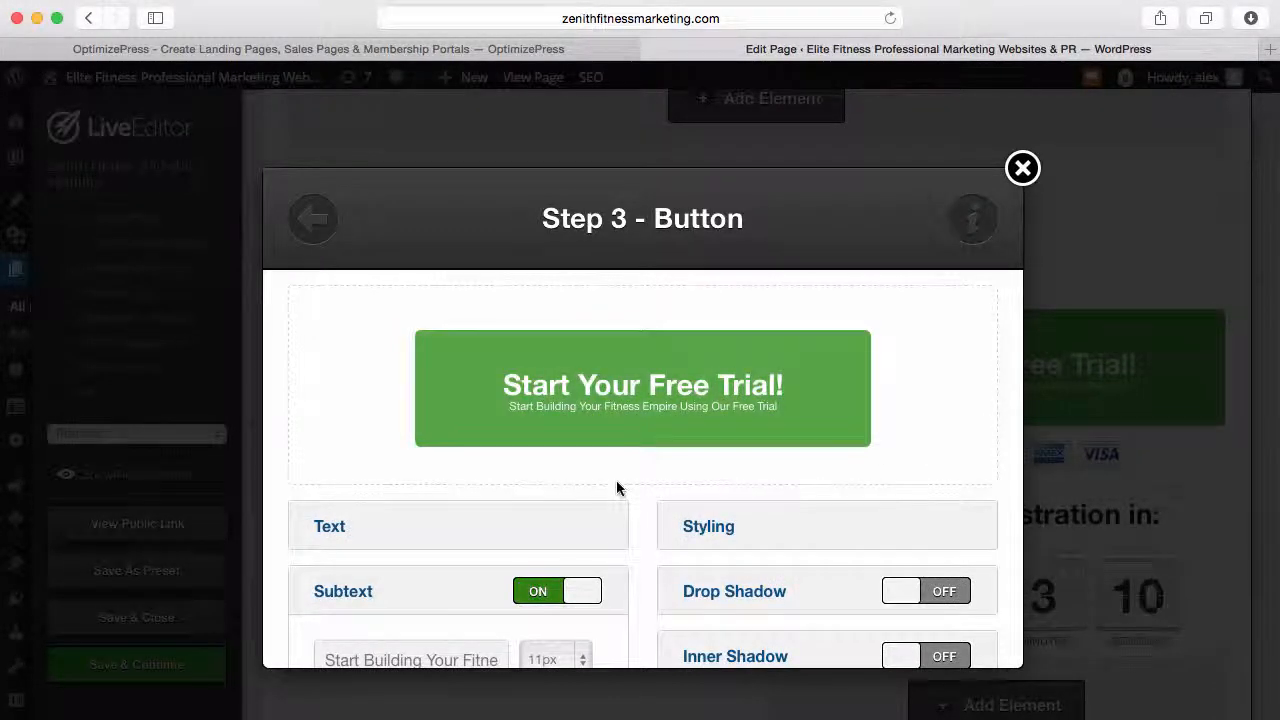
pyautogui.click(327, 530)
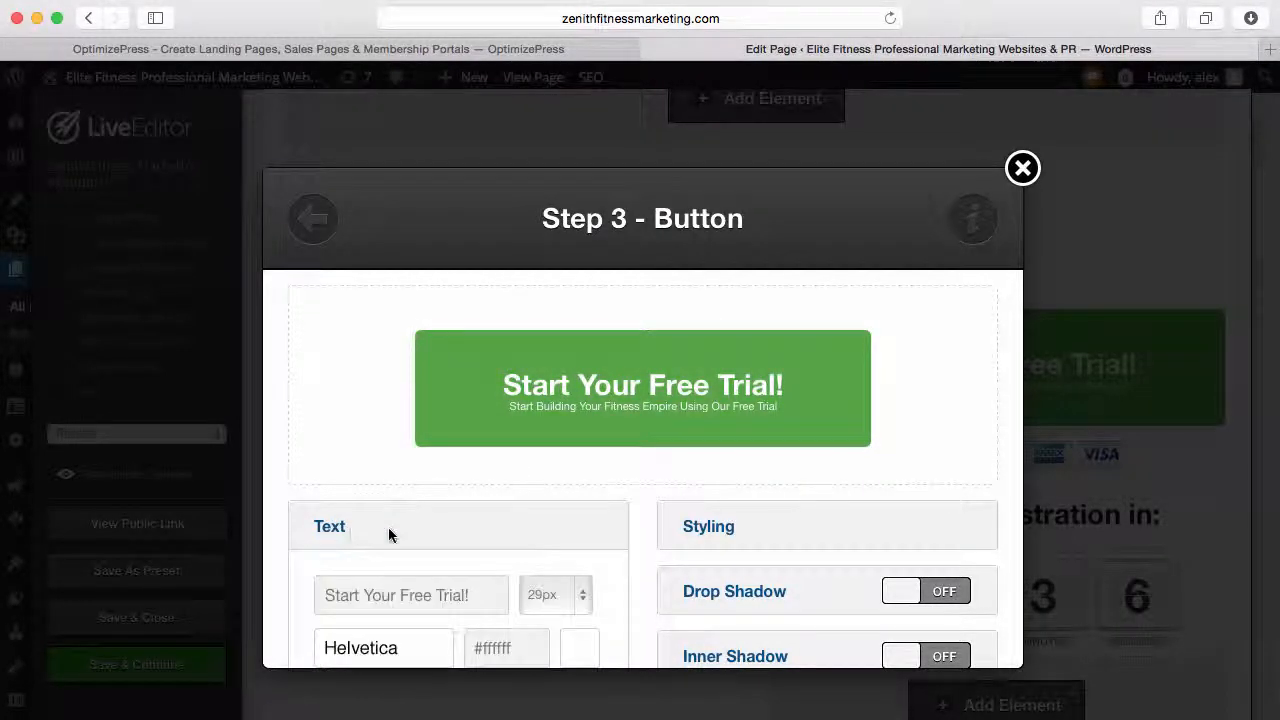
# Replace the word Trial in the button text with Membership.
pyautogui.click(466, 595)
pyautogui.press('BackSpace')
pyautogui.press('BackSpace')
pyautogui.press('BackSpace')
pyautogui.press('BackSpace')
pyautogui.press('BackSpace')
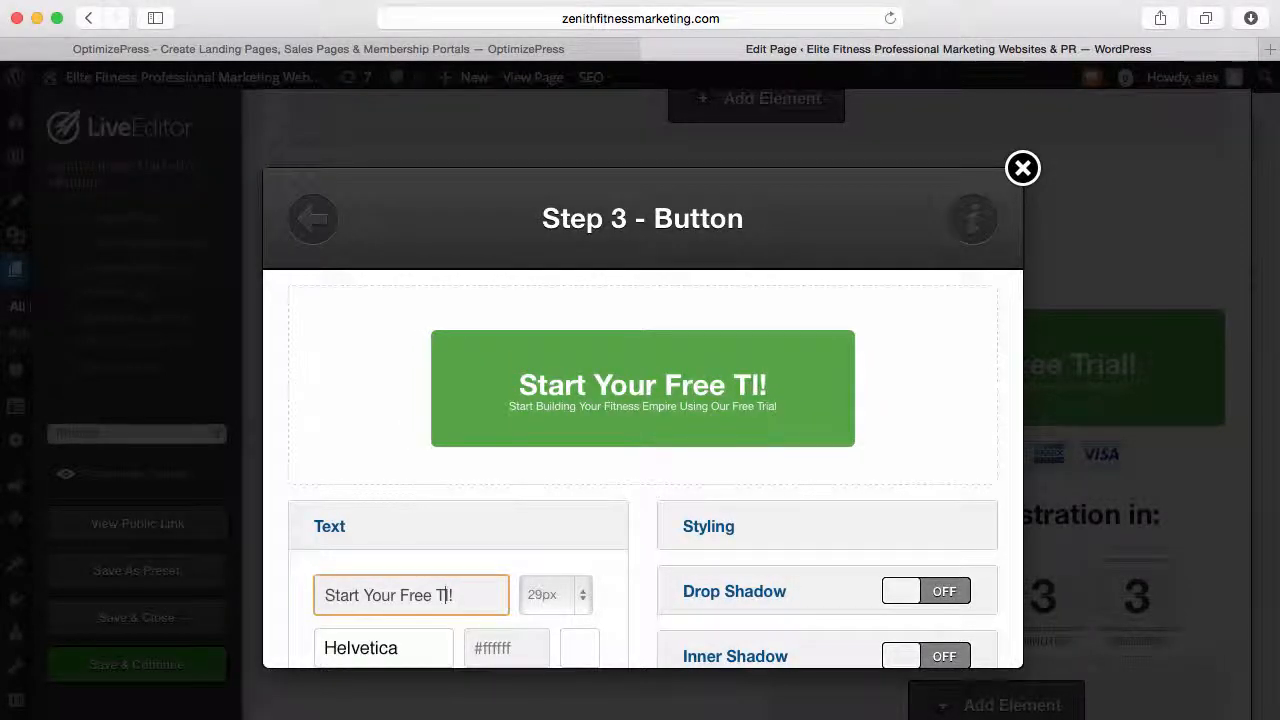
pyautogui.write('Membership')
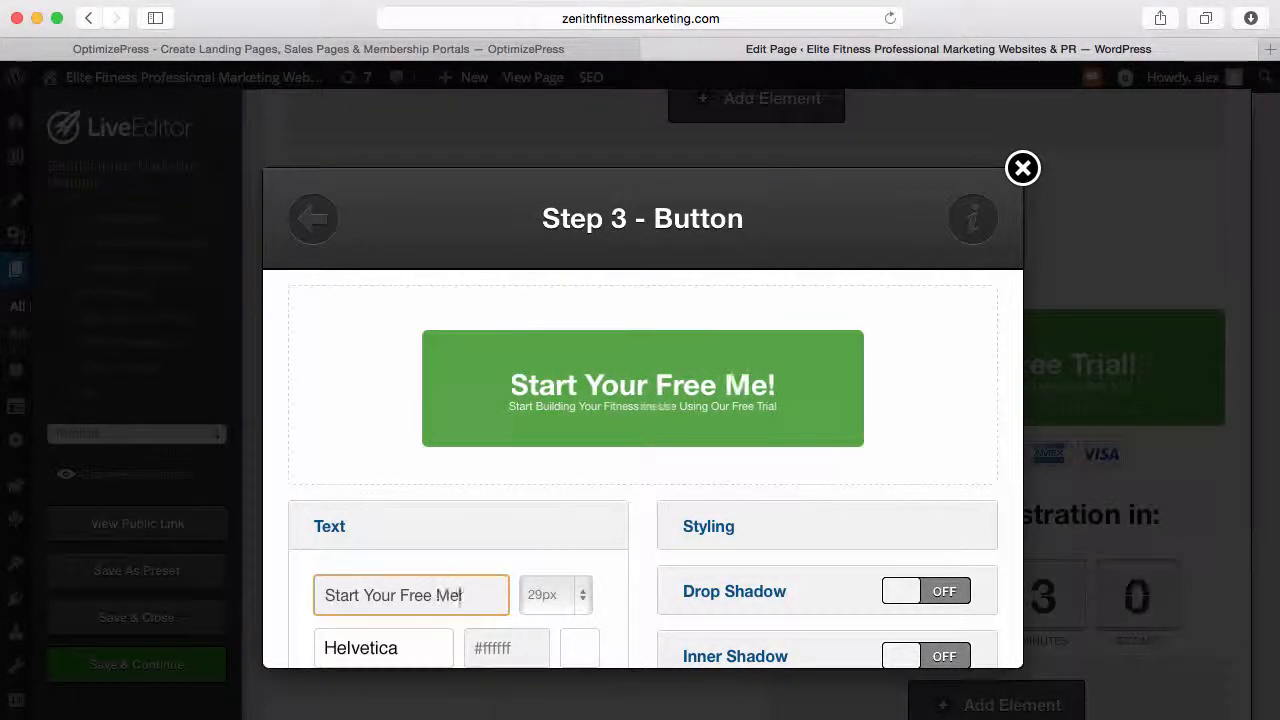
# Restore the button text to Start Your Free Trial!
pyautogui.press('BackSpace')
pyautogui.press('BackSpace')
pyautogui.press('BackSpace')
pyautogui.press('BackSpace')
pyautogui.press('BackSpace')
pyautogui.press('BackSpace')
pyautogui.press('BackSpace')
pyautogui.press('BackSpace')
pyautogui.press('BackSpace')
pyautogui.press('BackSpace')
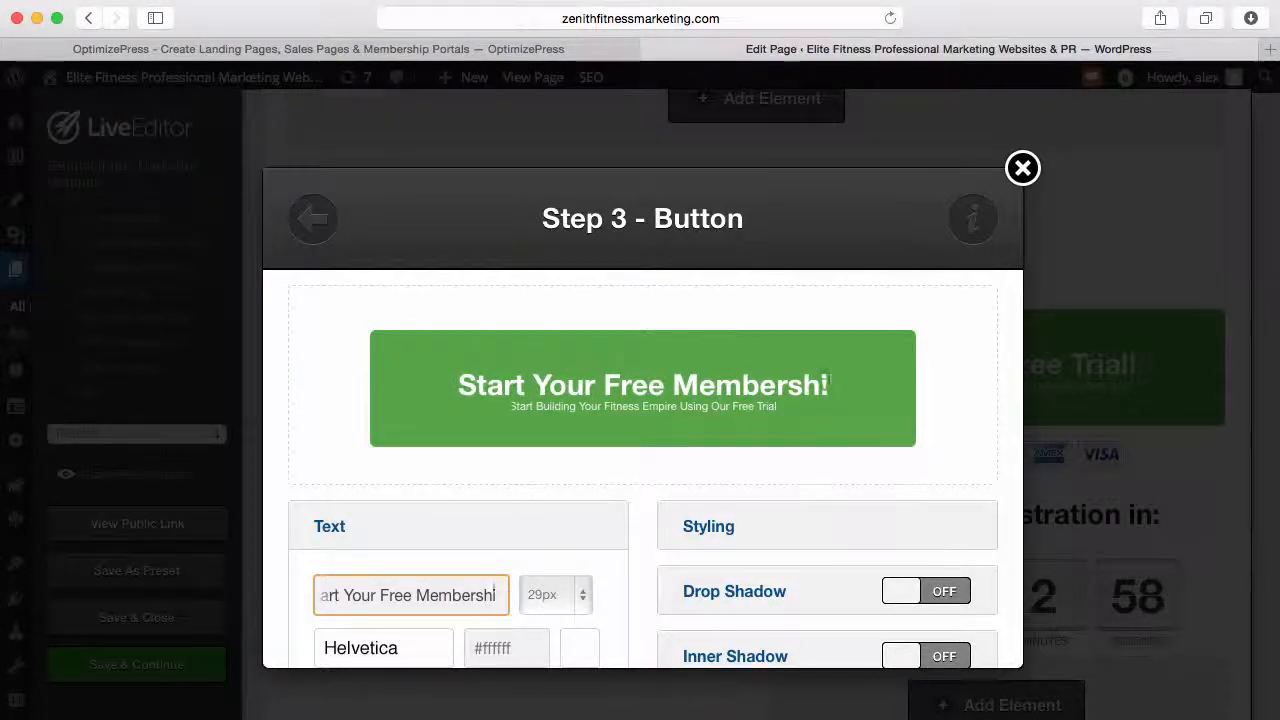
pyautogui.write('Trial!')
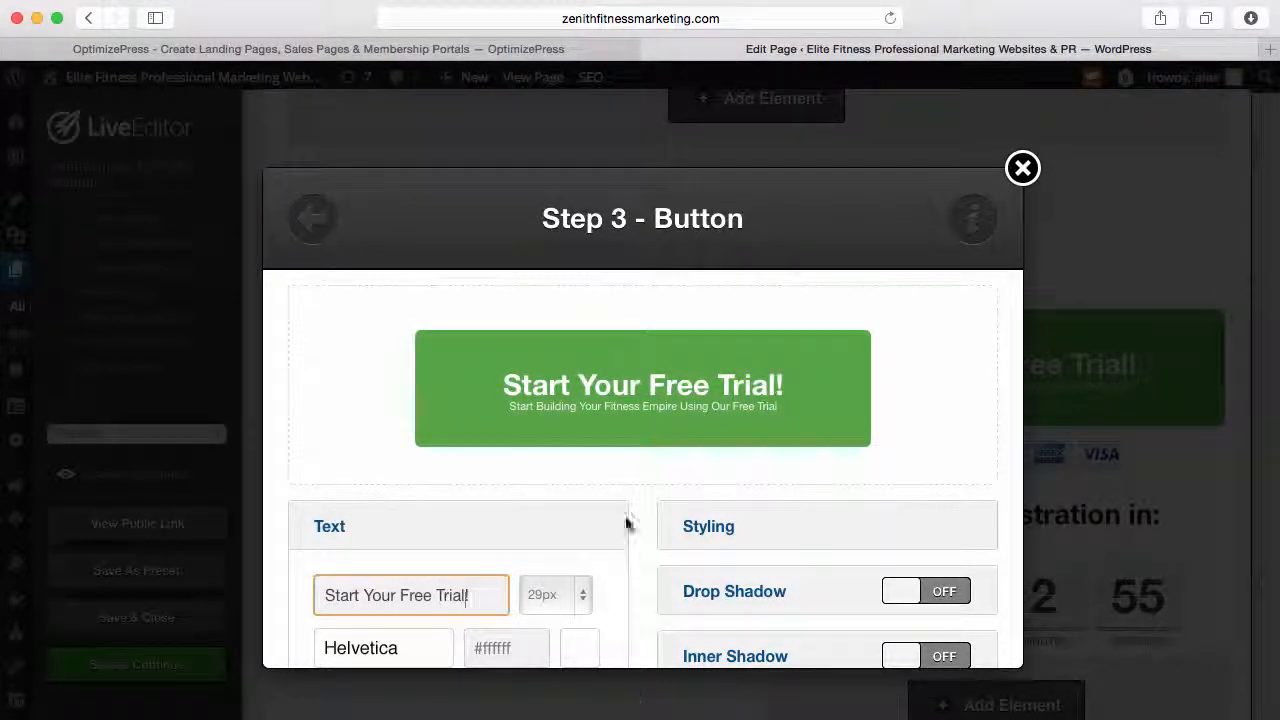
# Try a font size of 34px for the button's main text.
pyautogui.scroll(-5, 628, 522)
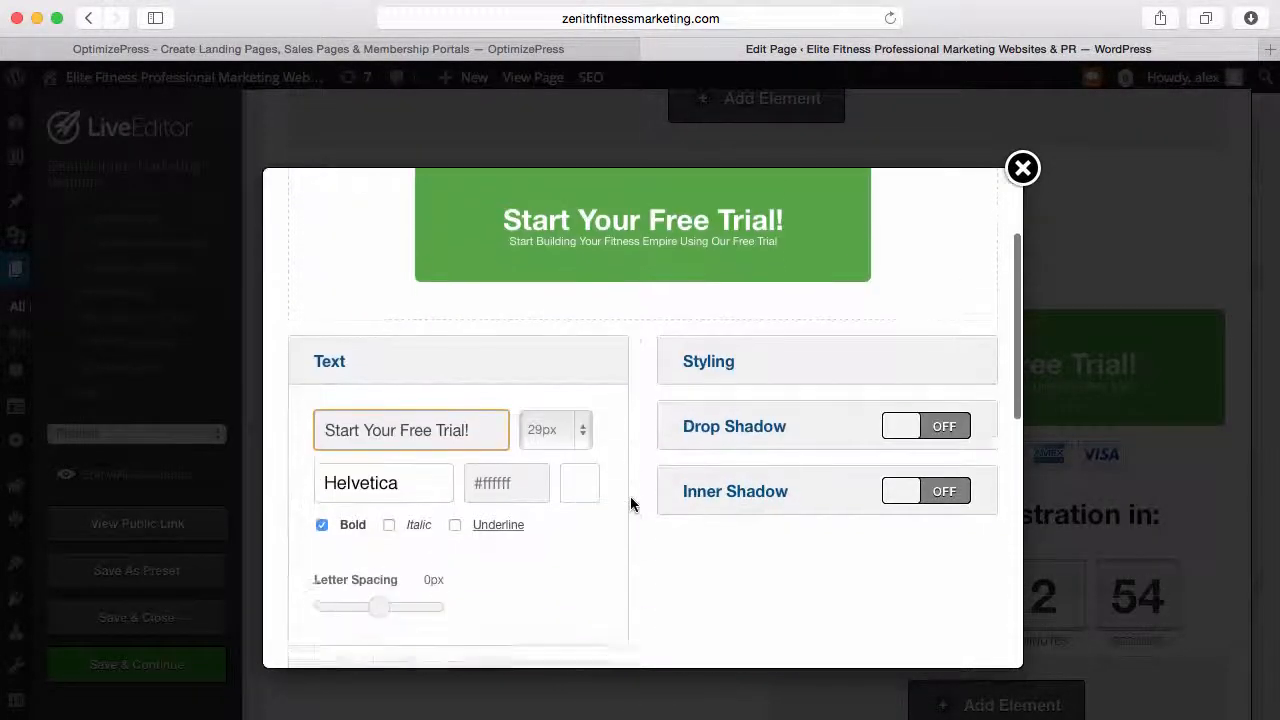
pyautogui.click(585, 405)
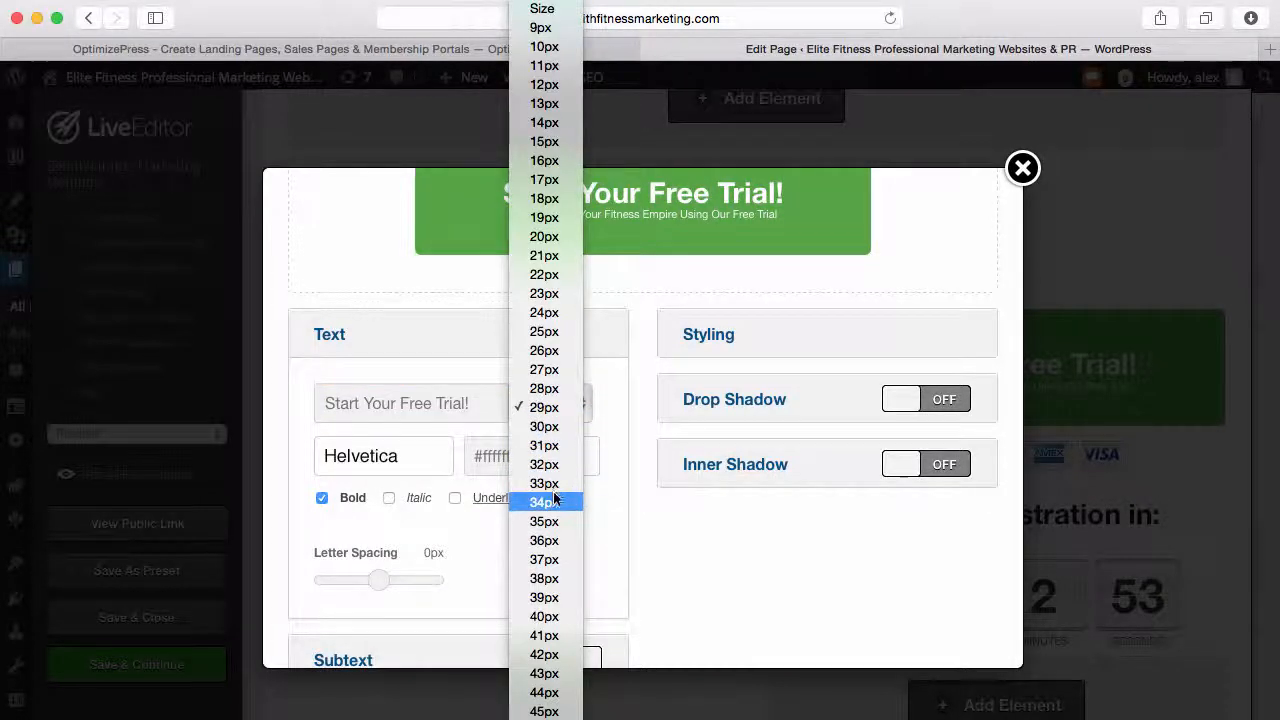
pyautogui.click(560, 502)
pyautogui.scroll(3, 617, 512)
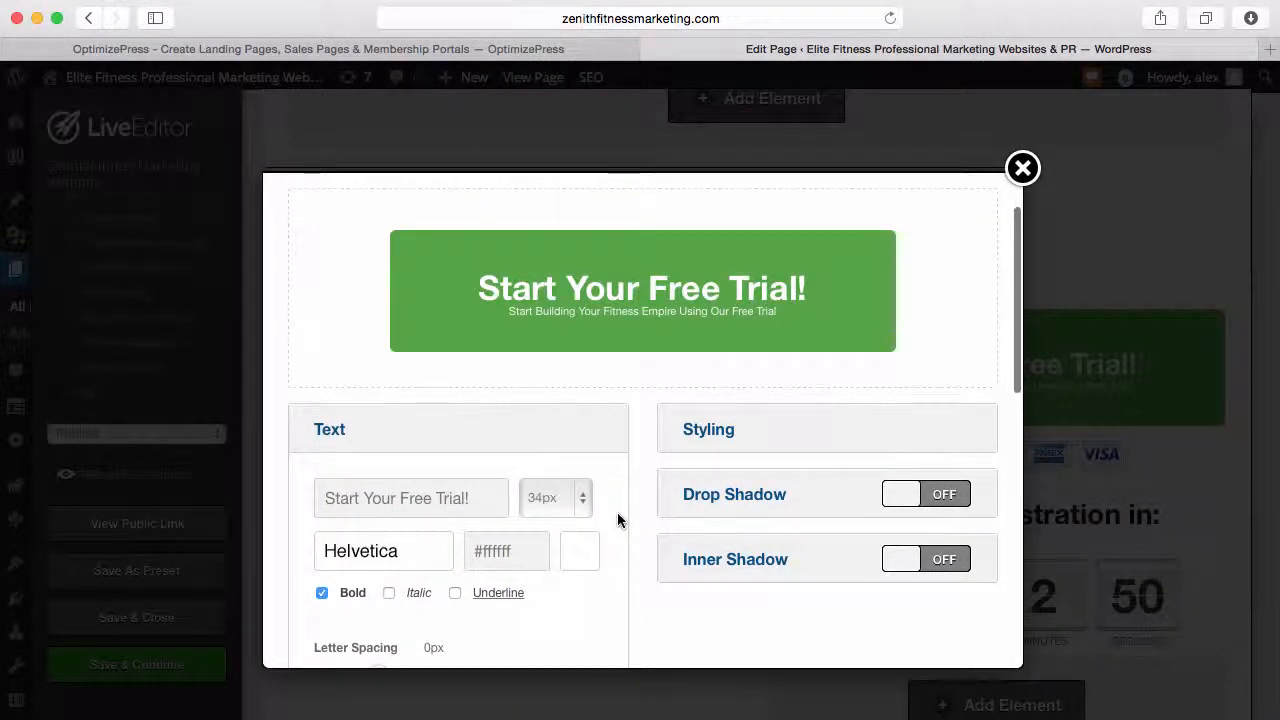
# Set the button's main text to 28px and make it bold and italic.
pyautogui.click(585, 497)
pyautogui.click(544, 394)
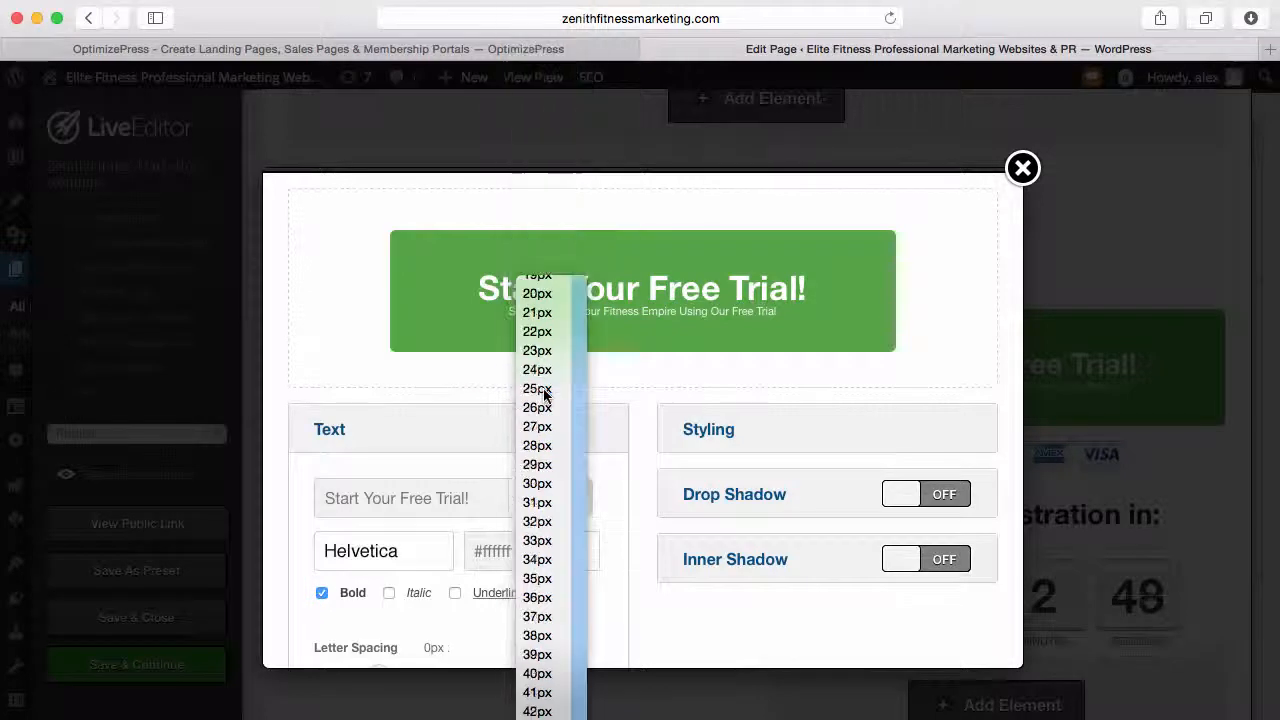
pyautogui.scroll(-2, 579, 592)
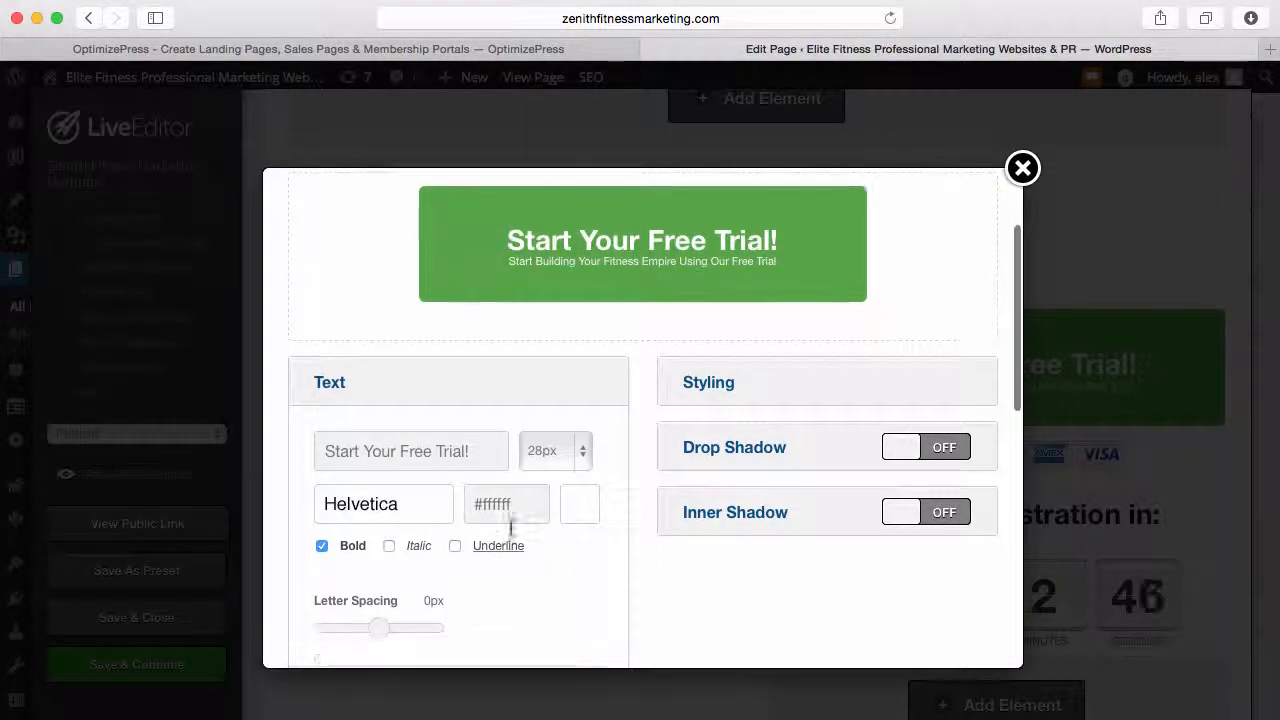
pyautogui.click(321, 547)
pyautogui.click(389, 547)
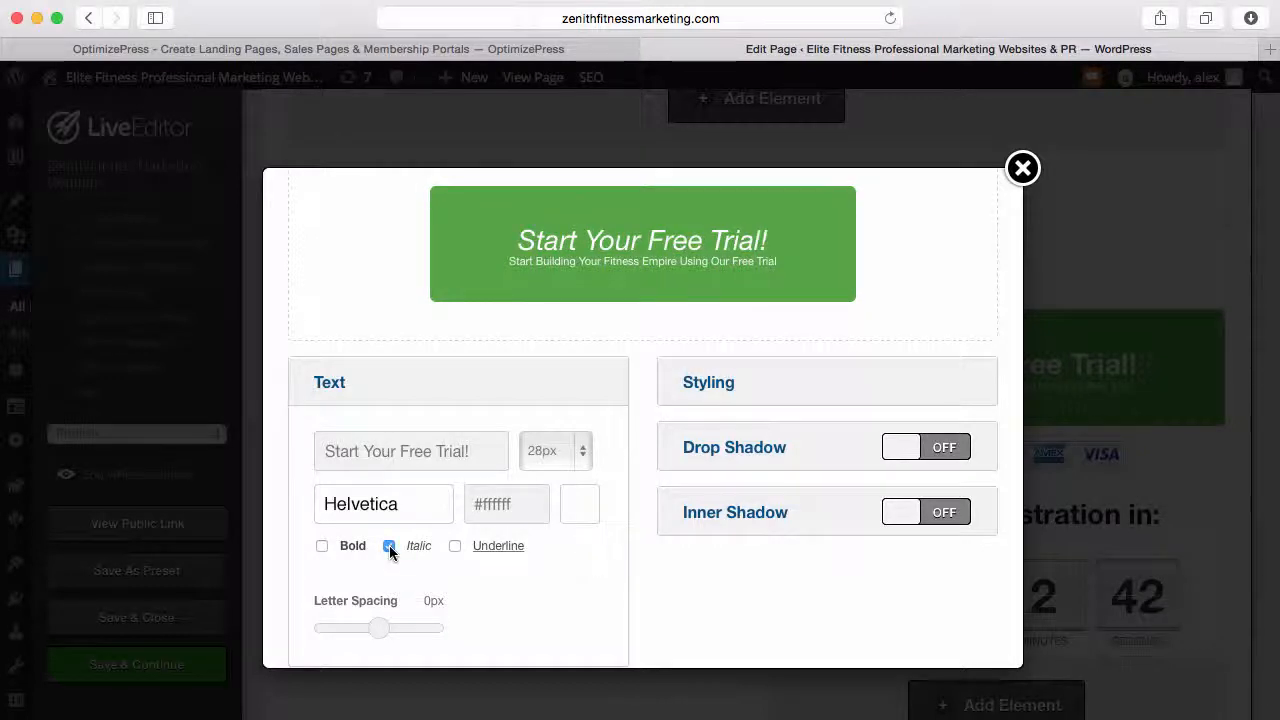
pyautogui.click(321, 546)
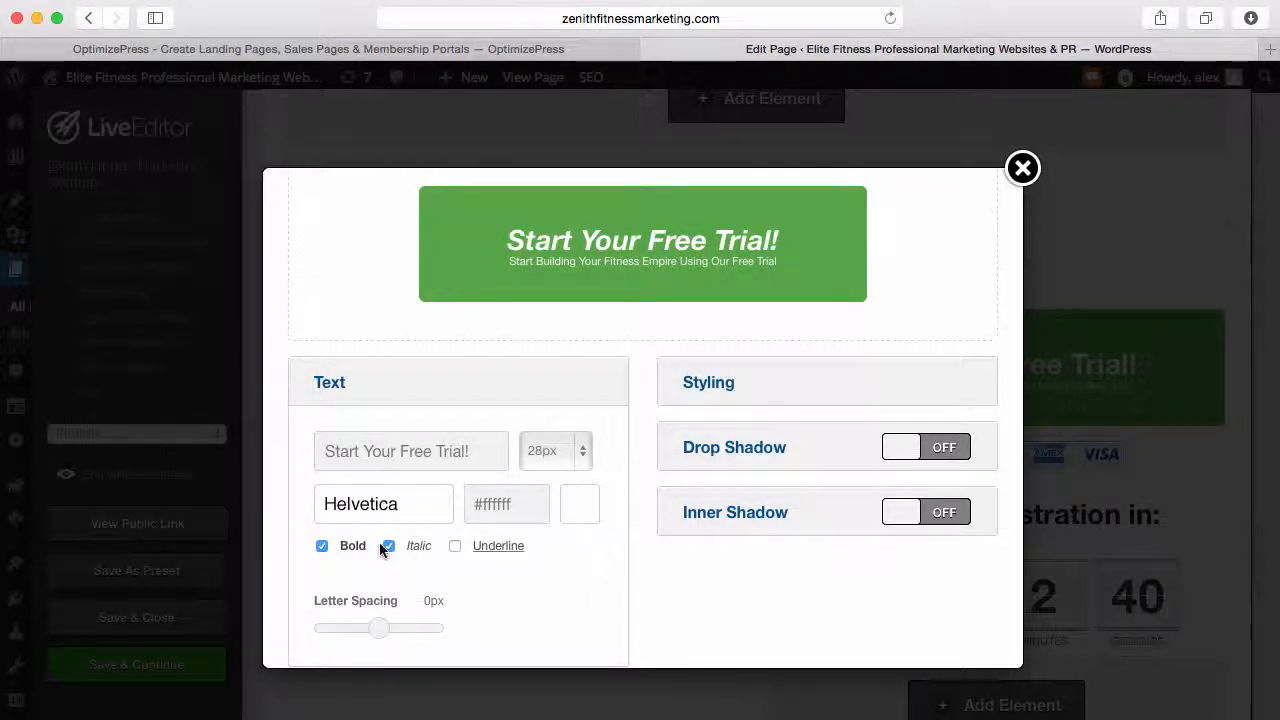
# Try out the main text's letter spacing, return it to 0px, and look over the subtext settings.
pyautogui.scroll(-2, 661, 557)
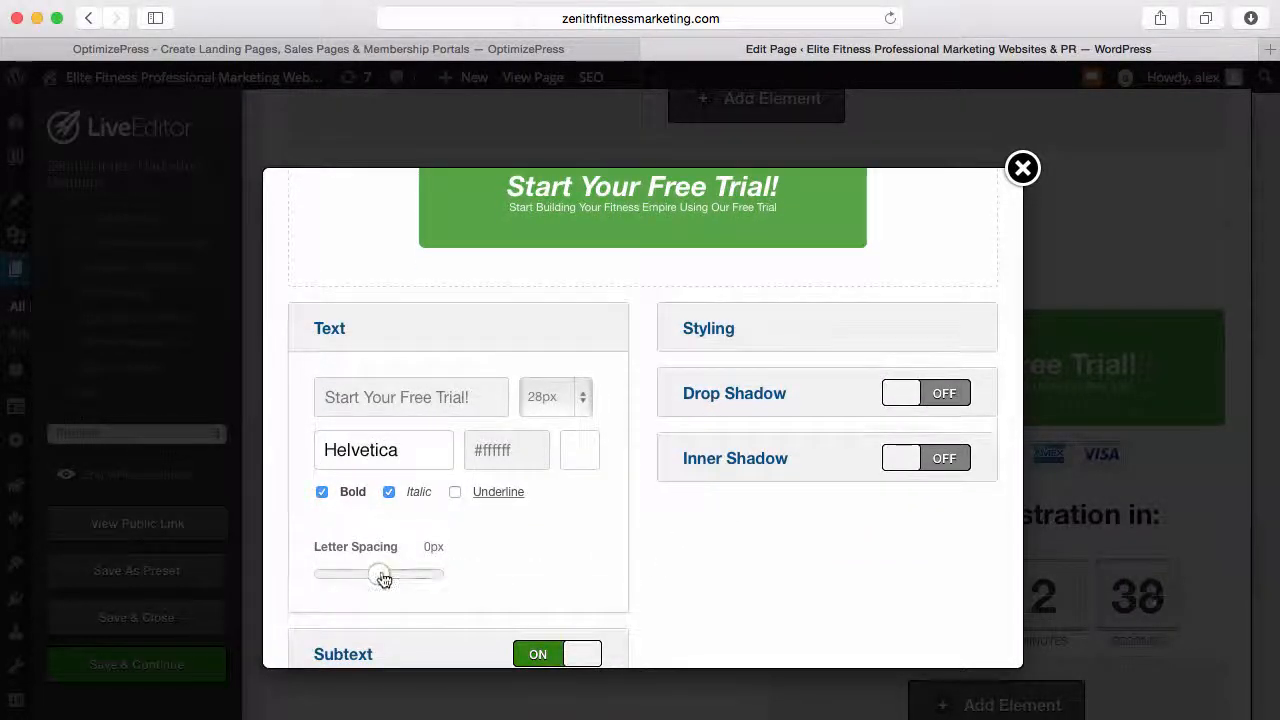
pyautogui.moveTo(384, 579)
pyautogui.mouseDown()
pyautogui.moveTo(400, 577)
pyautogui.moveTo(374, 585)
pyautogui.moveTo(384, 576)
pyautogui.mouseUp()
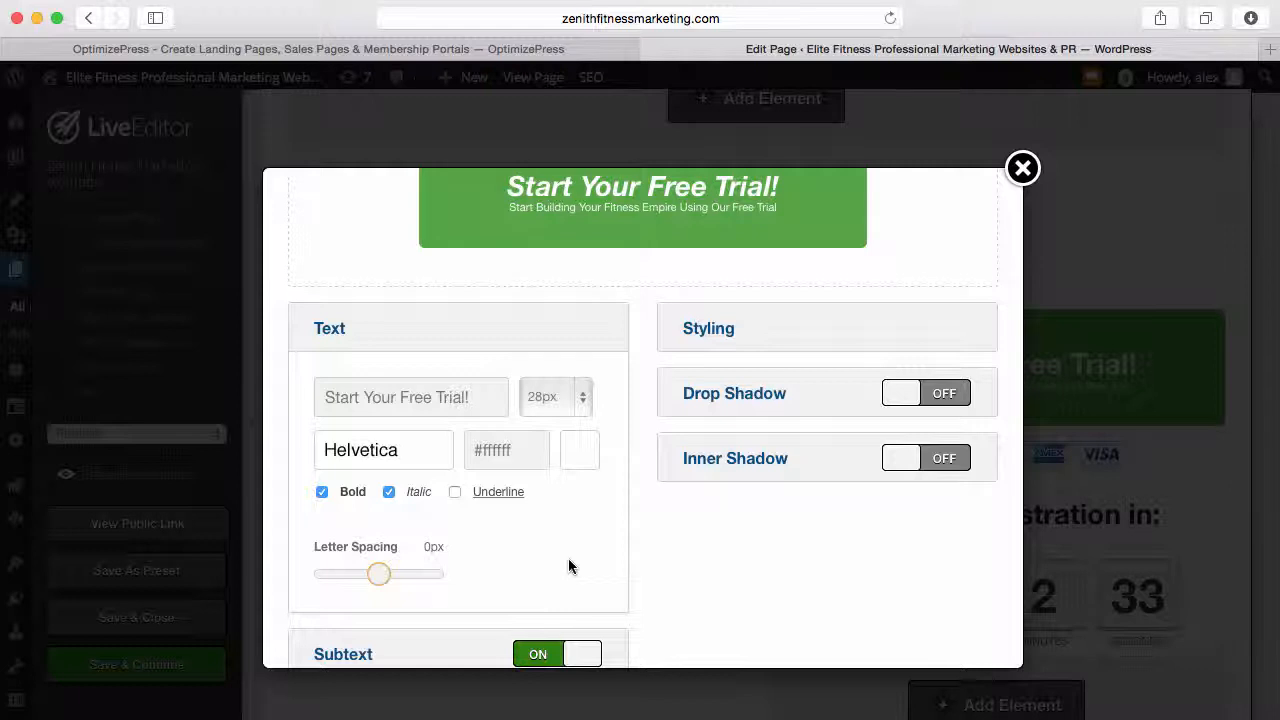
pyautogui.scroll(-5, 602, 555)
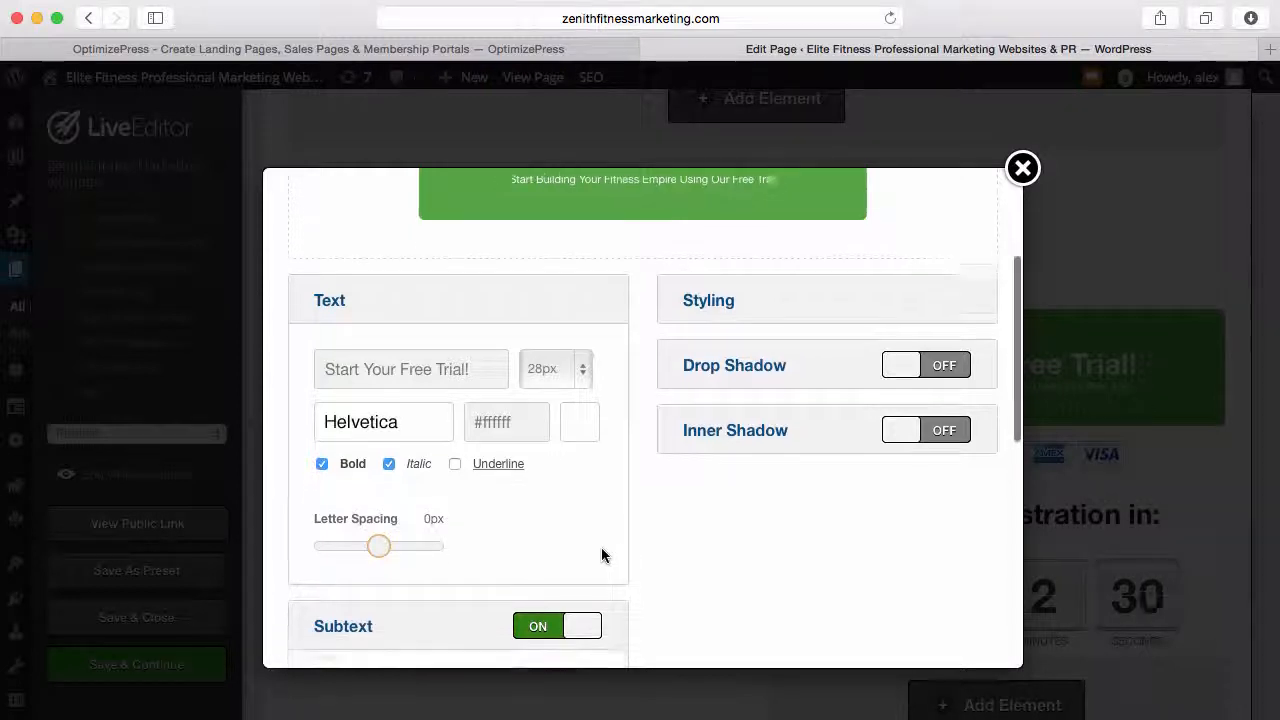
pyautogui.scroll(4, 601, 555)
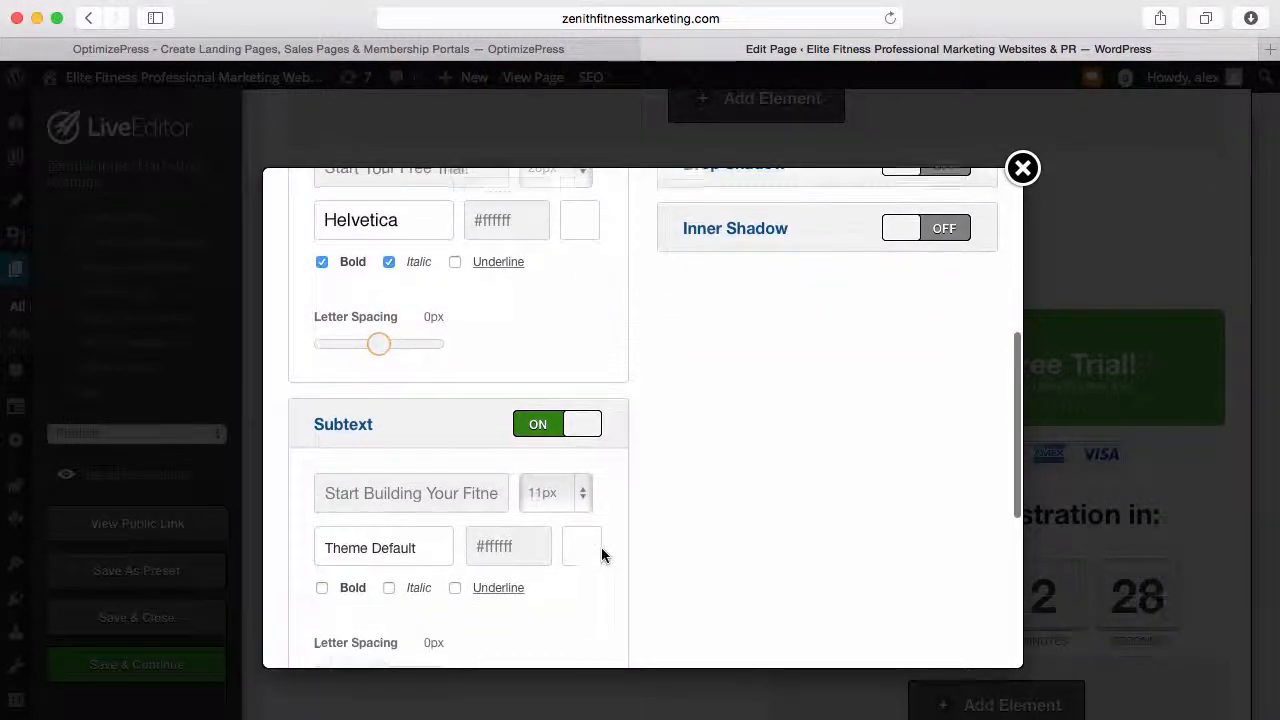
pyautogui.scroll(3, 660, 316)
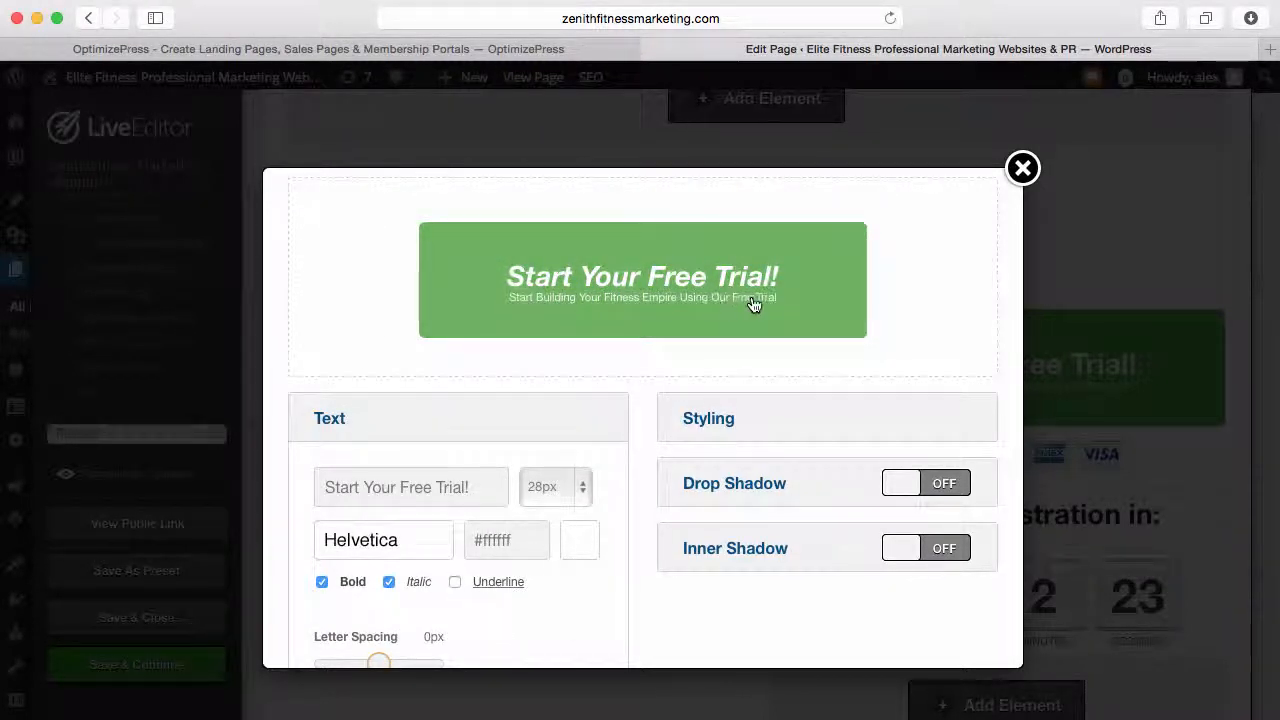
# Expand the button's styling settings and set the border size to 0px, border radius to 9px and width to 74px.
pyautogui.click(704, 422)
pyautogui.scroll(-3, 812, 476)
pyautogui.scroll(2, 812, 476)
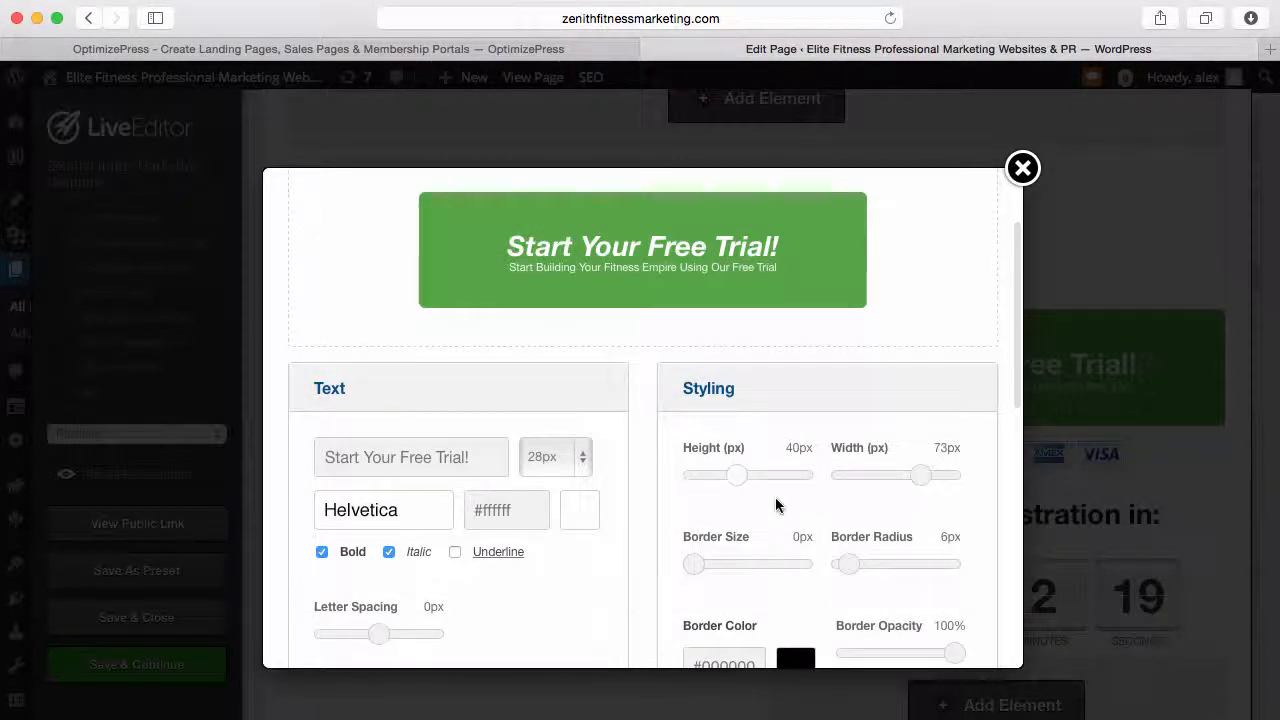
pyautogui.scroll(-3, 845, 505)
pyautogui.scroll(2, 830, 510)
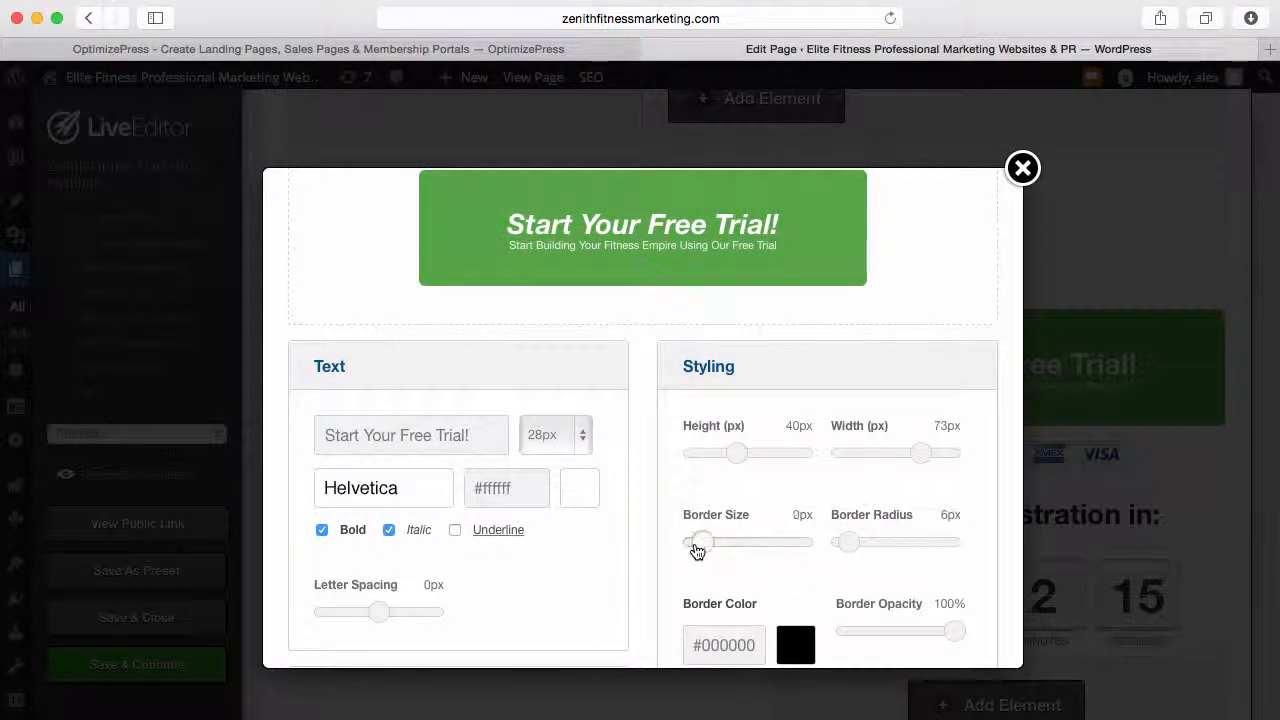
pyautogui.moveTo(697, 546); pyautogui.dragTo(670, 546)
pyautogui.moveTo(849, 549)
pyautogui.mouseDown()
pyautogui.moveTo(885, 548)
pyautogui.moveTo(843, 548)
pyautogui.mouseUp()
pyautogui.moveTo(924, 456); pyautogui.dragTo(922, 453)
# Try the Gradient and Shine options on the button background and turn both off again.
pyautogui.scroll(-4, 886, 557)
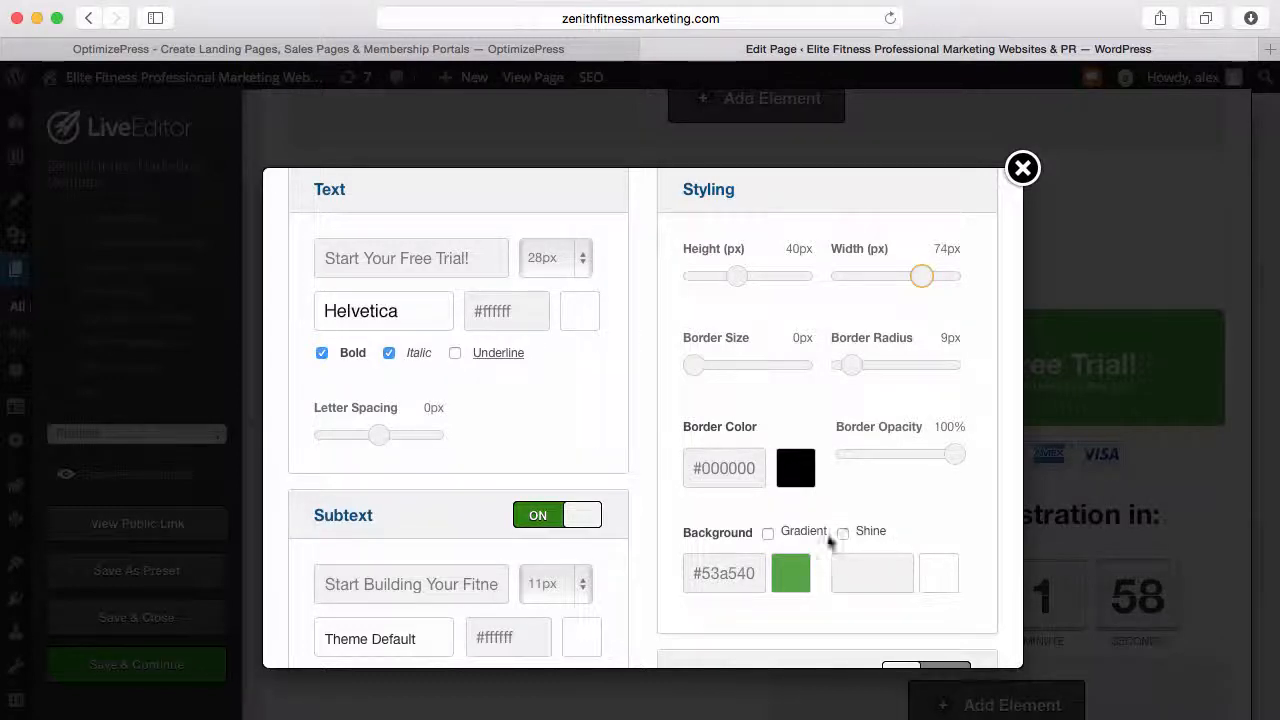
pyautogui.click(768, 533)
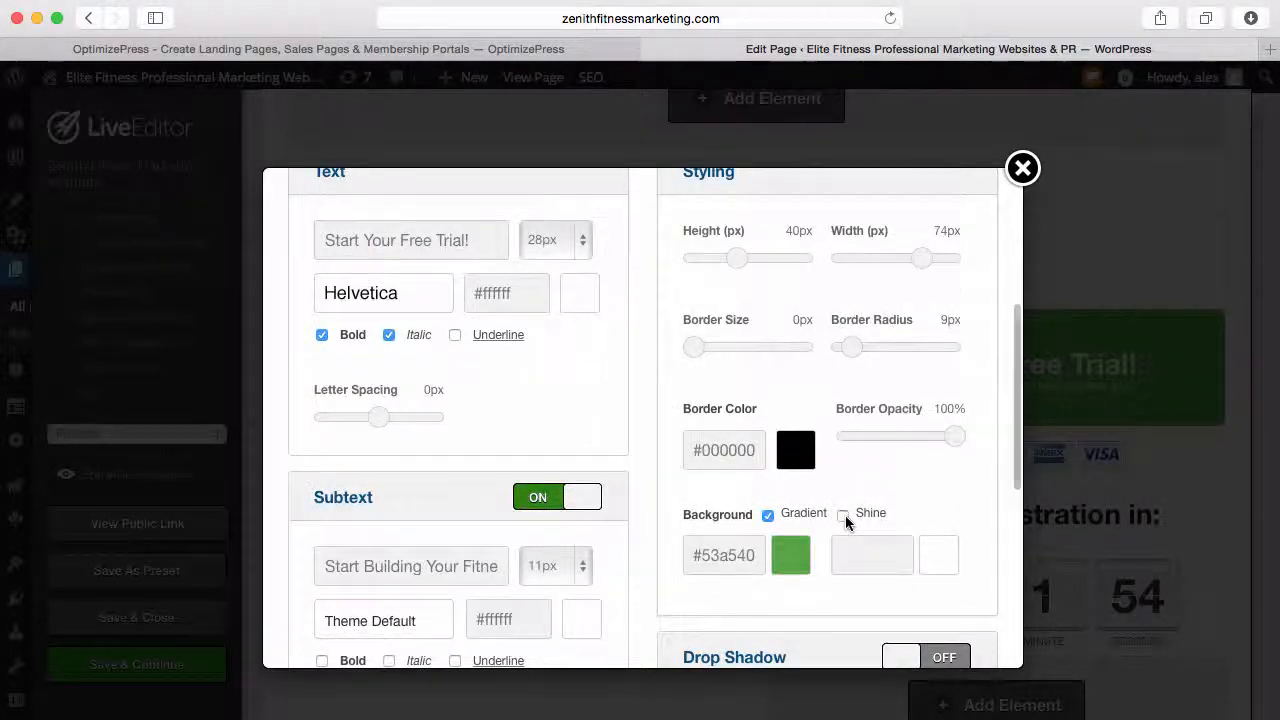
pyautogui.scroll(4, 850, 520)
pyautogui.scroll(-3, 860, 530)
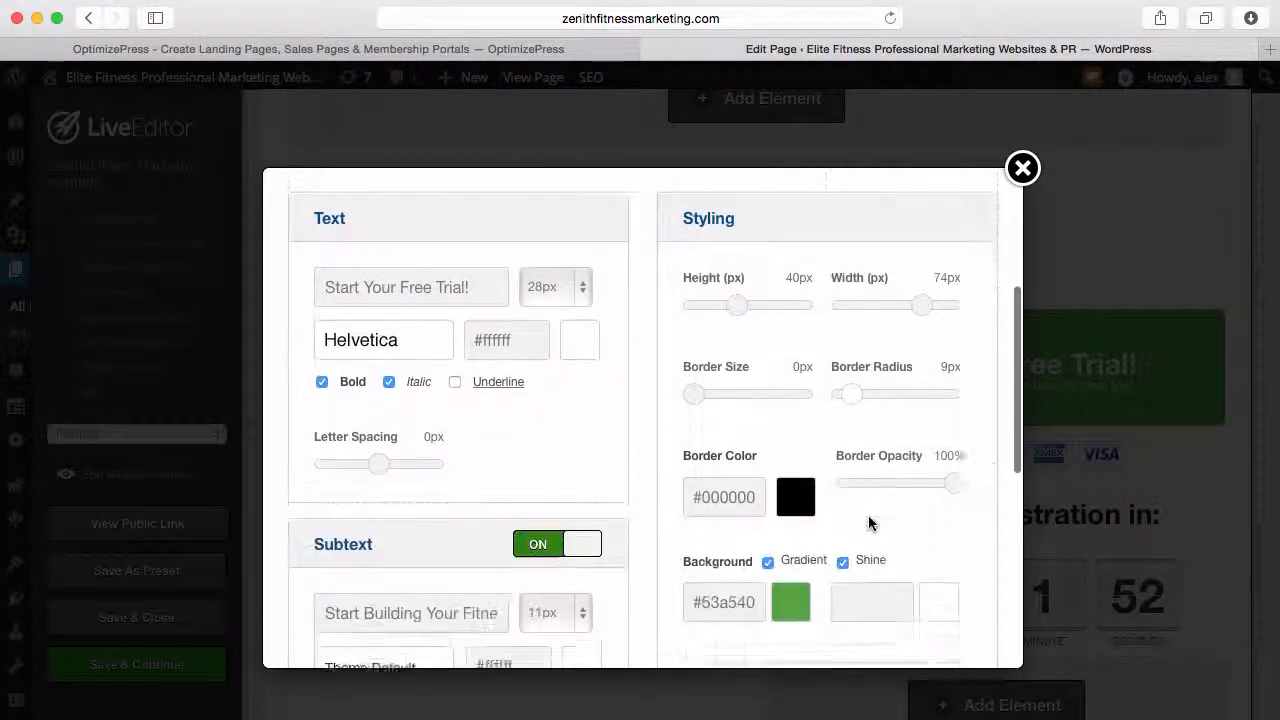
pyautogui.click(768, 555)
# Review the button's shadow and link URL settings, and insert the restyled button into the page.
pyautogui.scroll(-4, 930, 600)
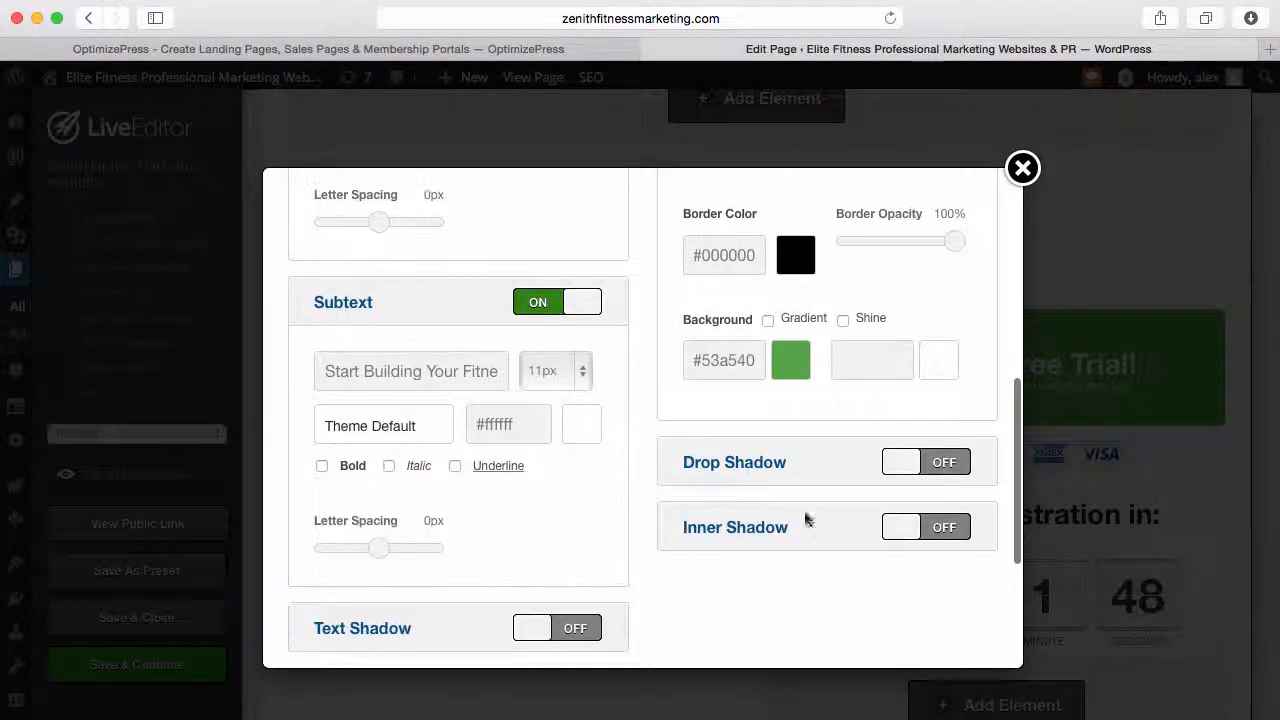
pyautogui.scroll(-3, 767, 551)
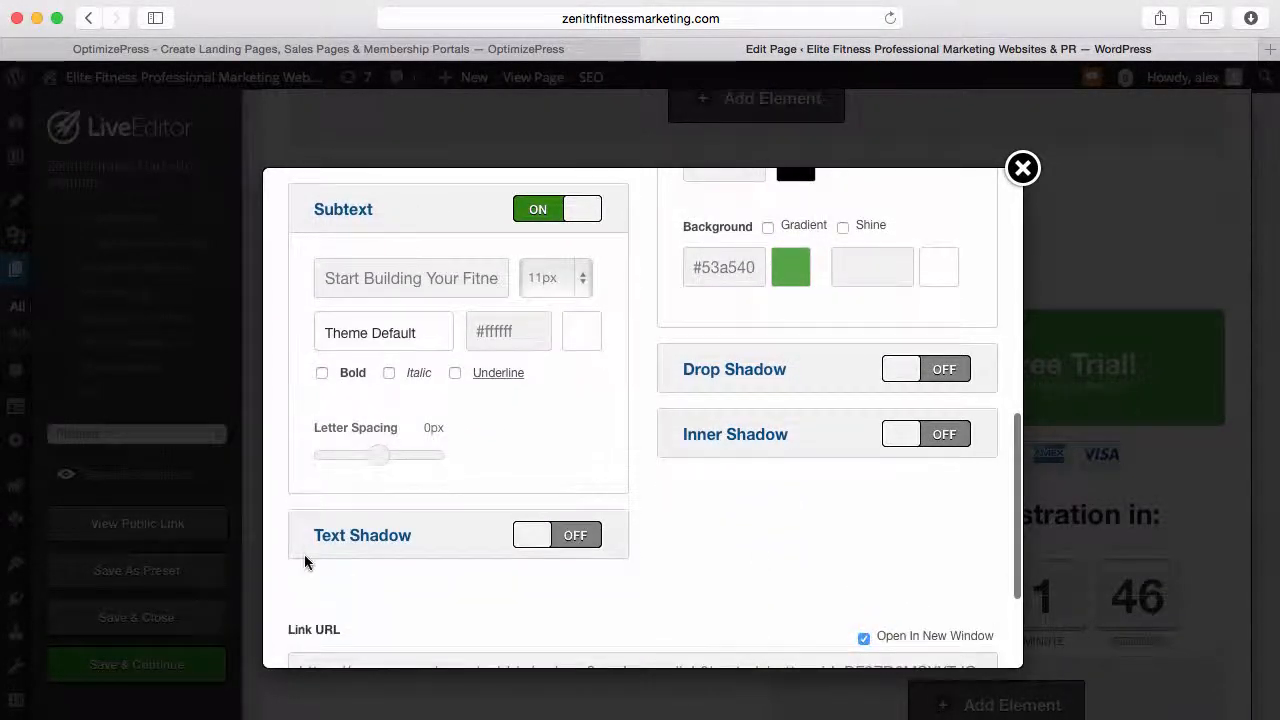
pyautogui.scroll(-2, 472, 554)
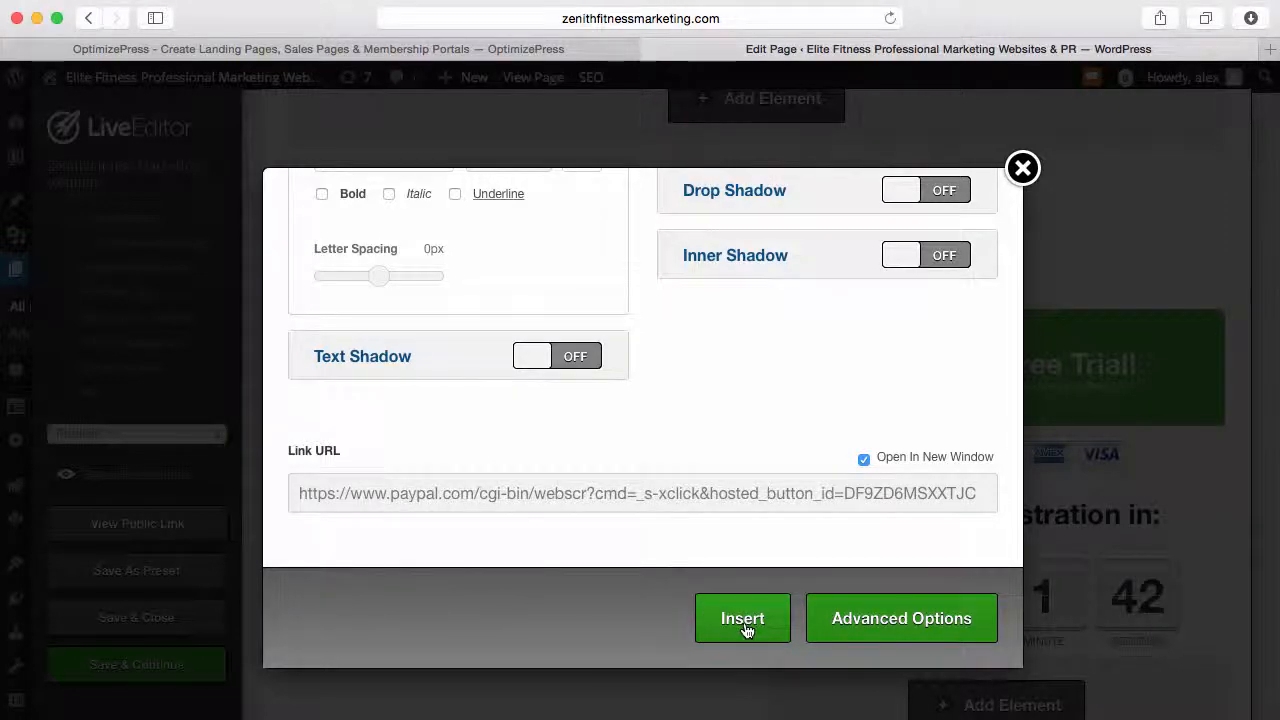
pyautogui.scroll(8, 749, 461)
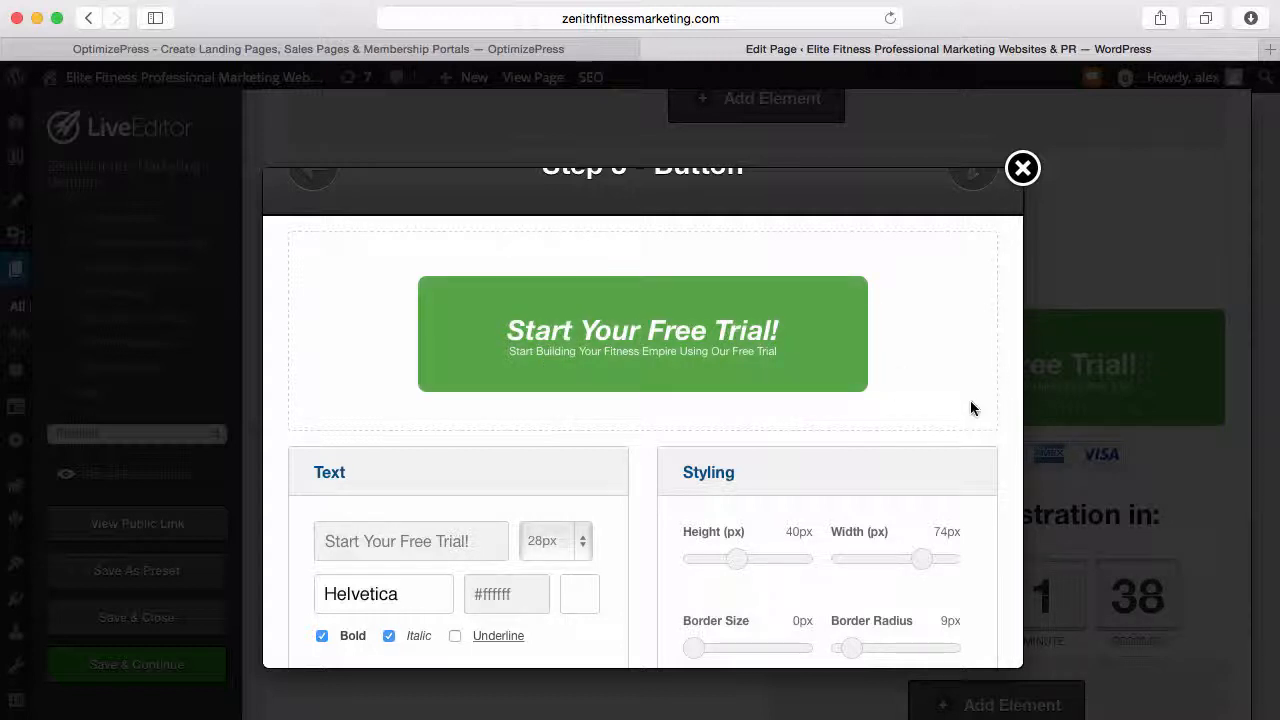
pyautogui.scroll(-7, 749, 445)
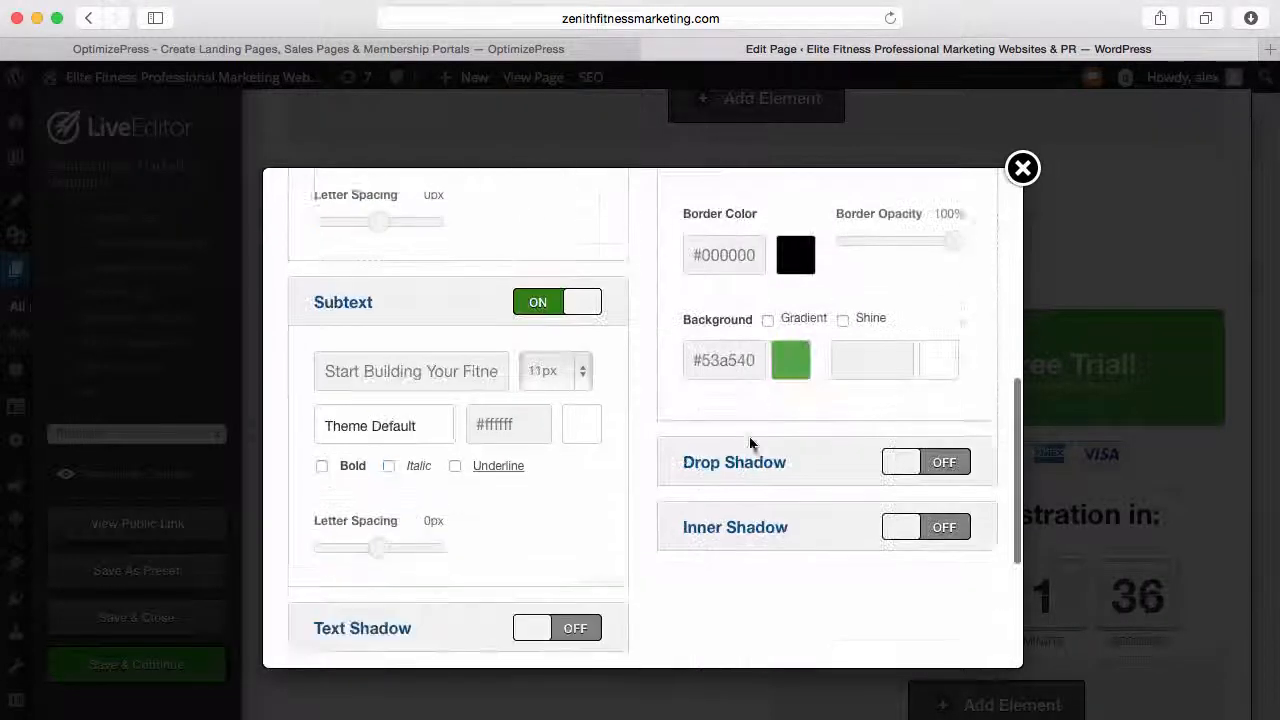
pyautogui.scroll(-3, 750, 440)
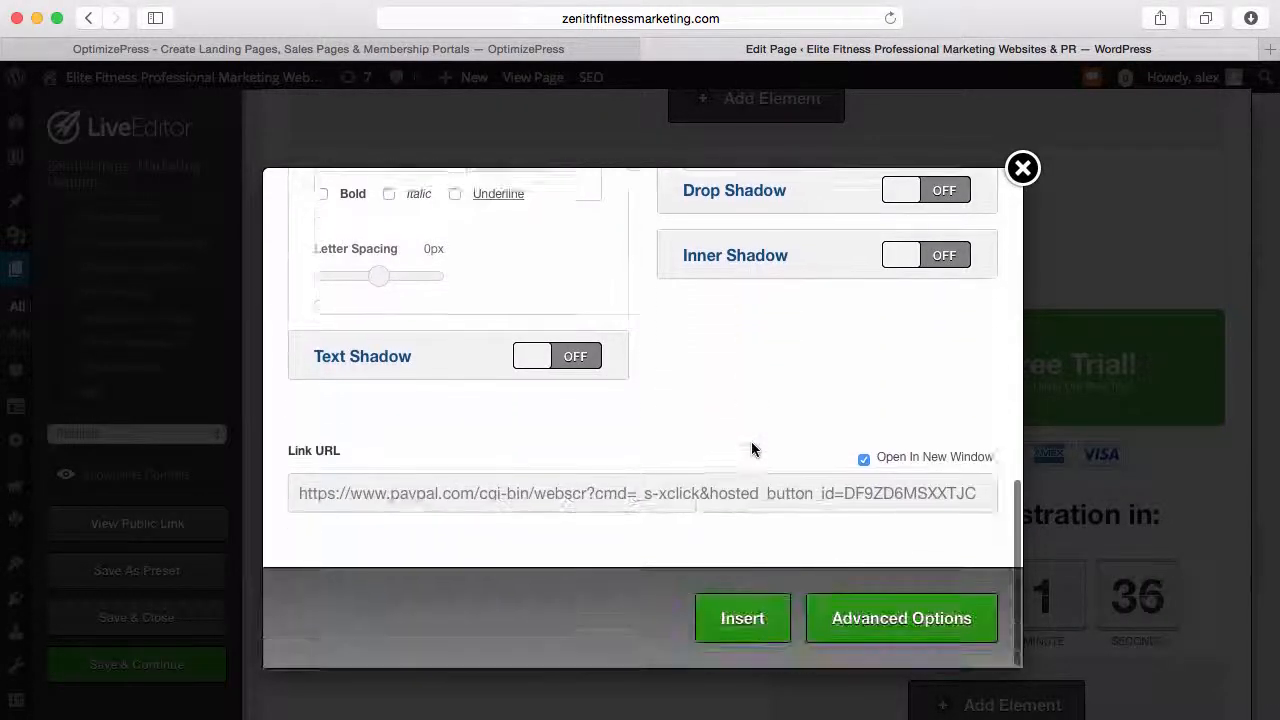
pyautogui.click(748, 632)
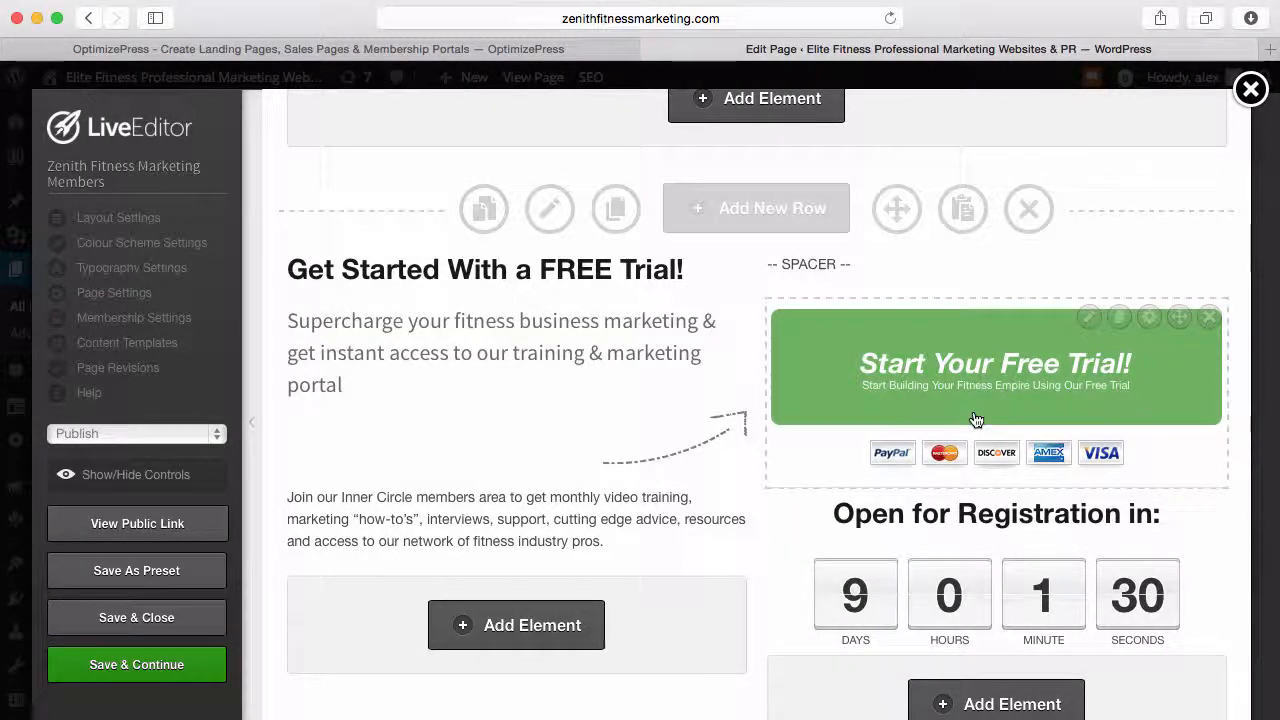
# Open the first feature block row under "When You Begin Your Membership Today, You'll Discover:" for editing and review its settings.
pyautogui.scroll(-3, 695, 514)
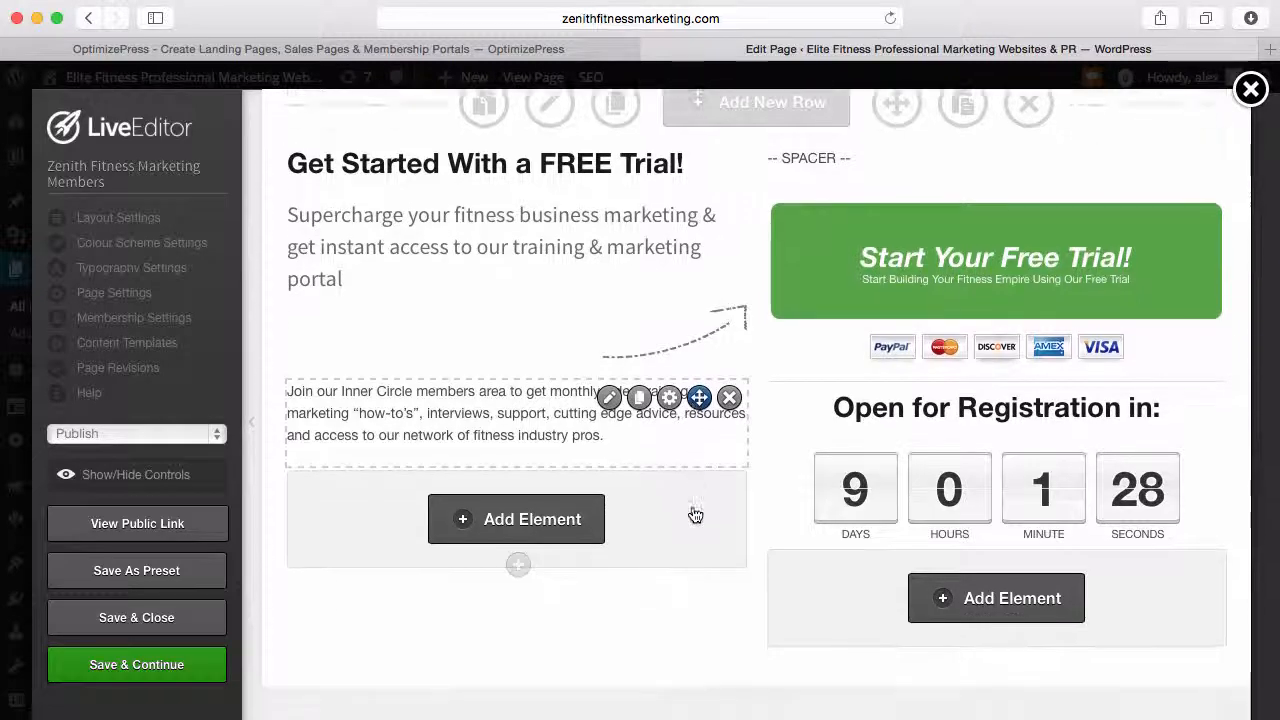
pyautogui.scroll(-5, 695, 514)
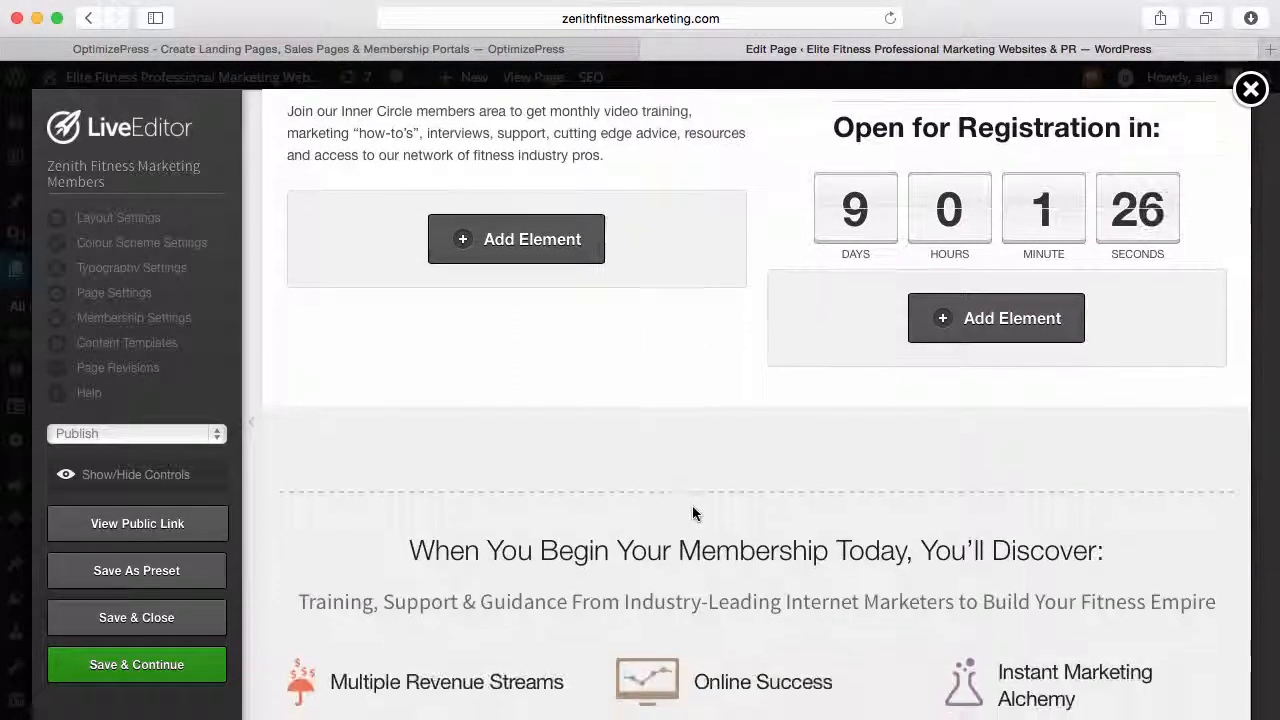
pyautogui.scroll(-5, 693, 511)
pyautogui.scroll(8, 692, 513)
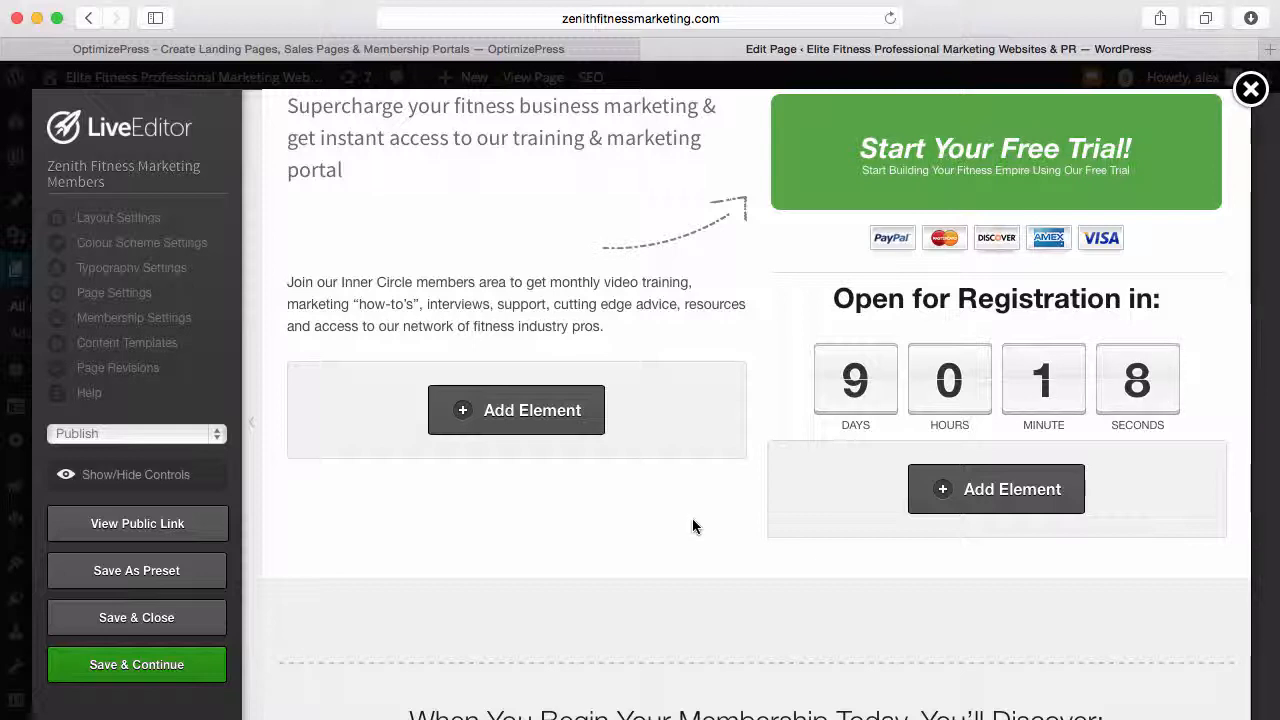
pyautogui.scroll(-8, 692, 518)
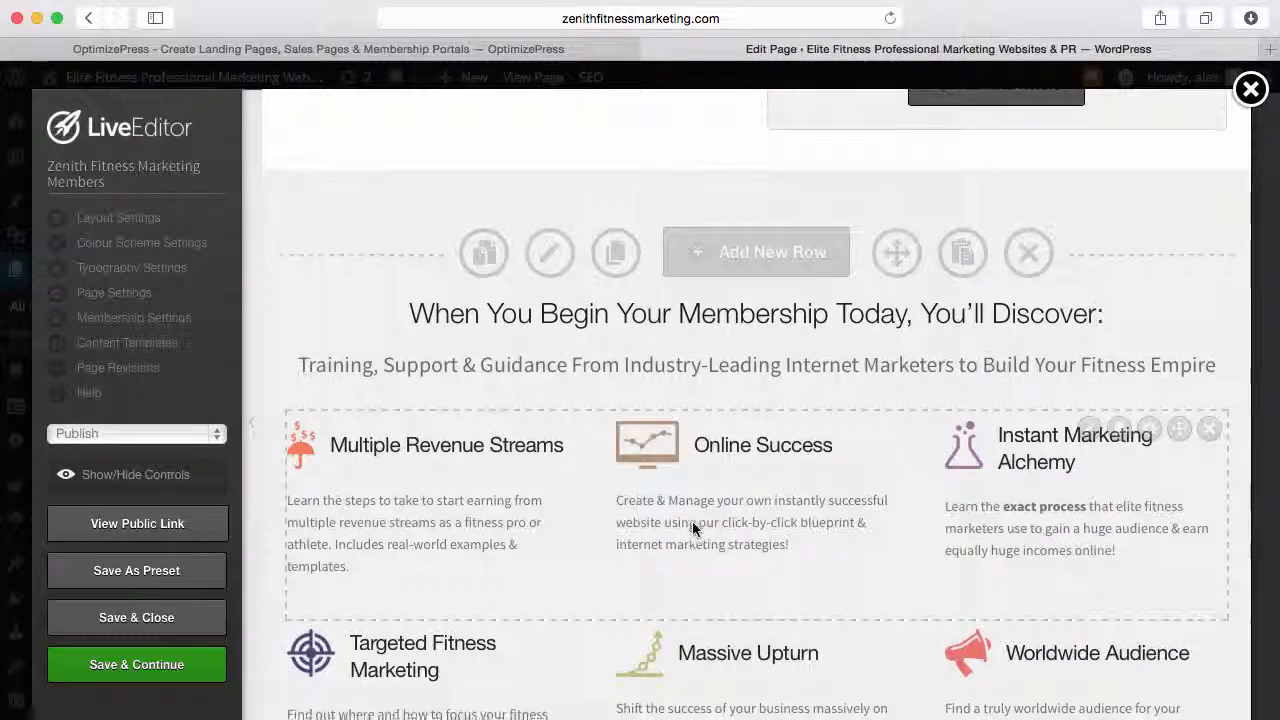
pyautogui.scroll(-3, 695, 520)
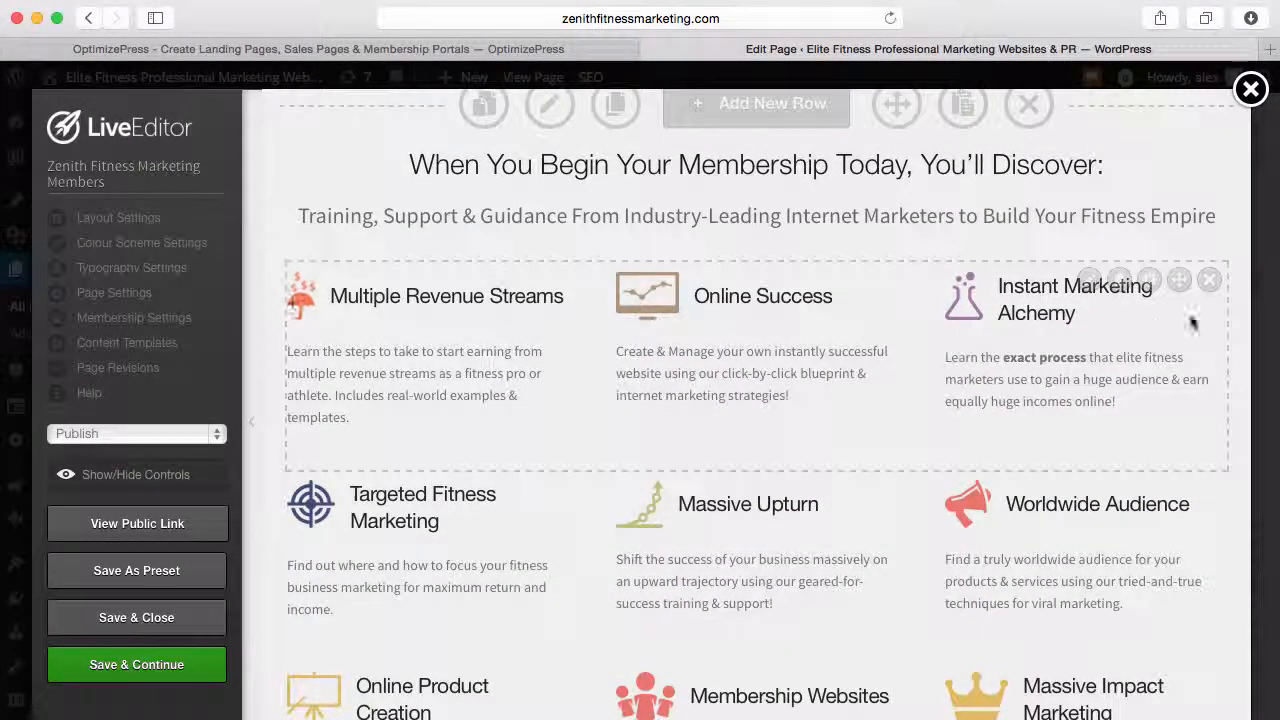
pyautogui.click(1089, 281)
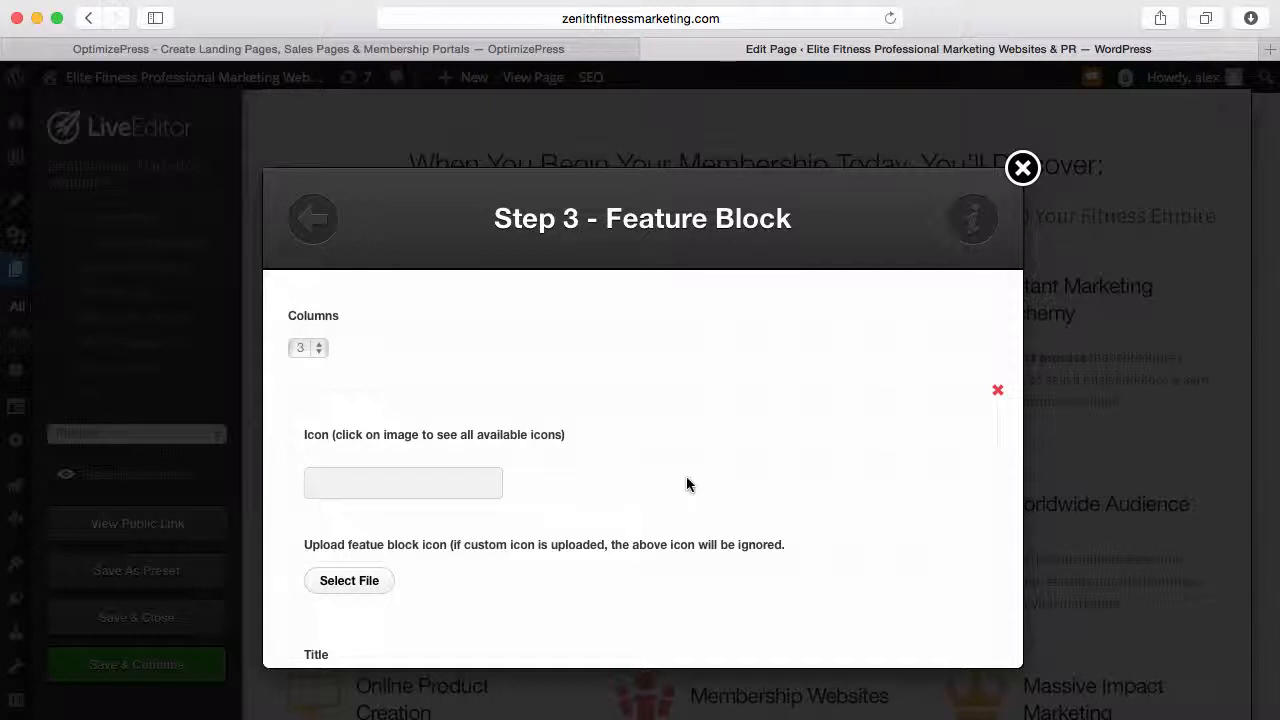
pyautogui.scroll(-3, 686, 484)
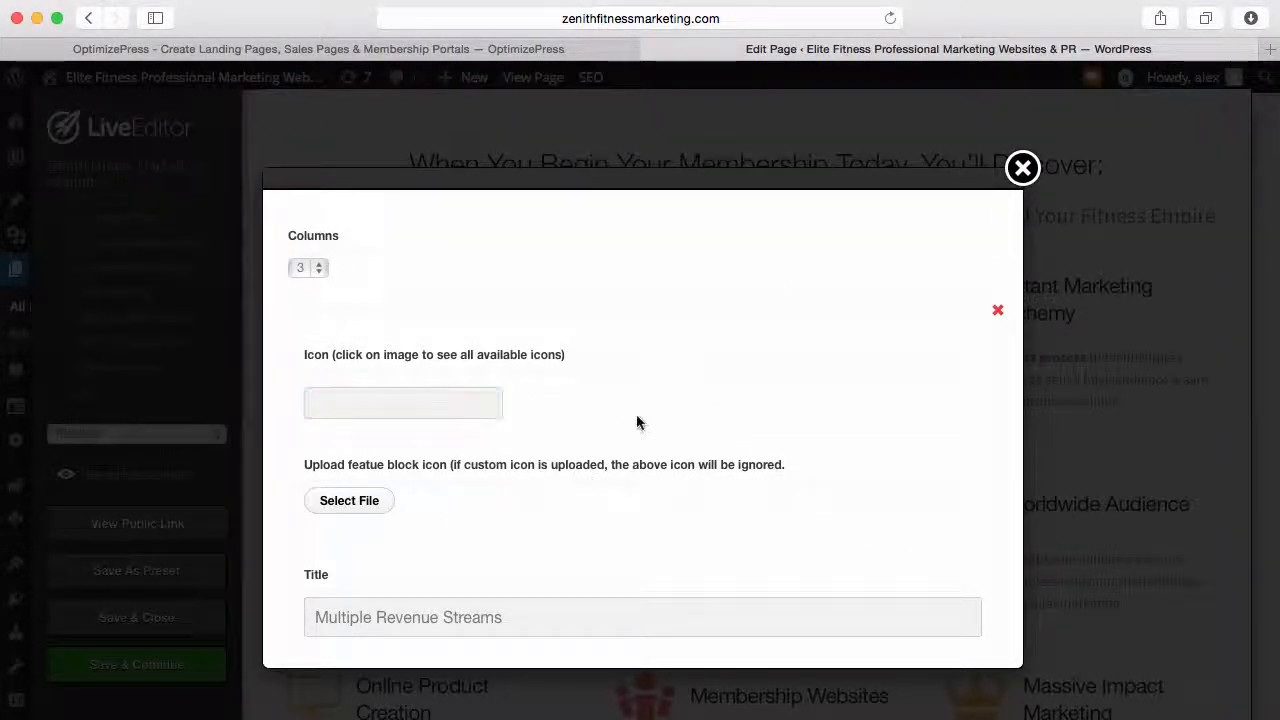
pyautogui.scroll(3, 650, 428)
pyautogui.scroll(-5, 660, 431)
pyautogui.scroll(-5, 658, 431)
pyautogui.scroll(5, 657, 431)
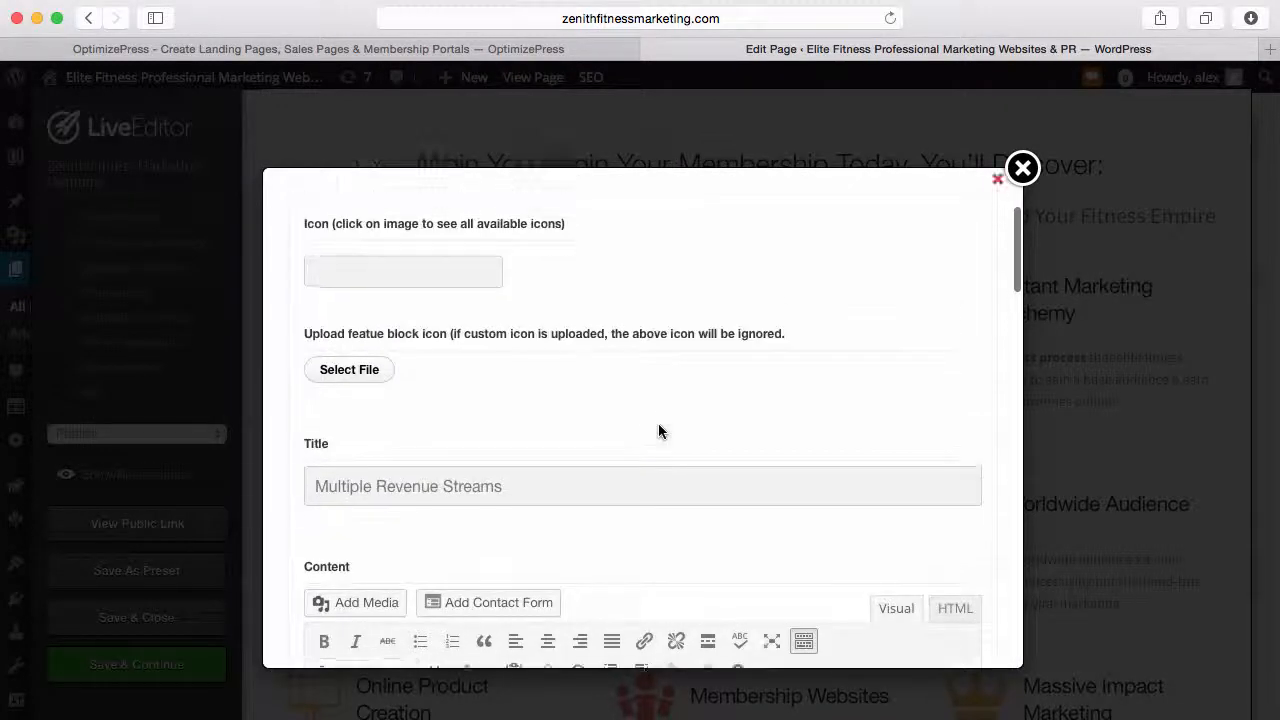
# Browse the icon library for the Multiple Revenue Streams feature and choose the three money bags icon.
pyautogui.click(340, 276)
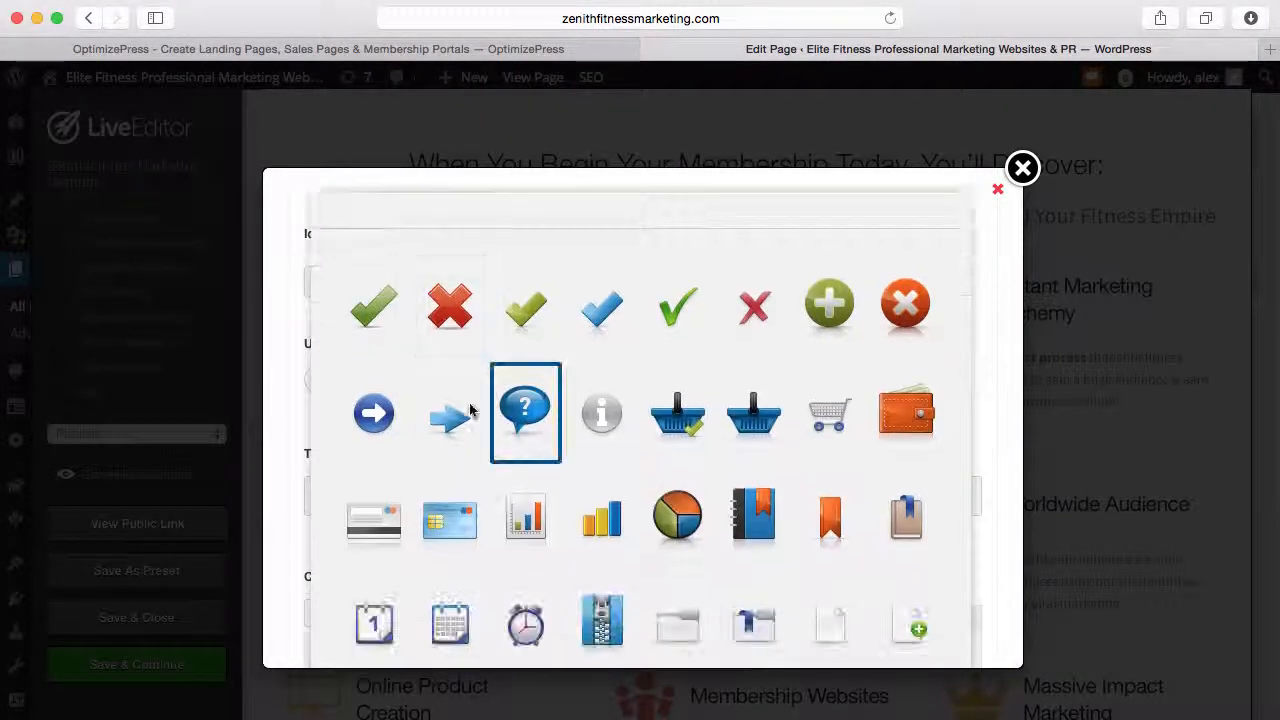
pyautogui.scroll(-3, 510, 350)
pyautogui.scroll(-10, 513, 356)
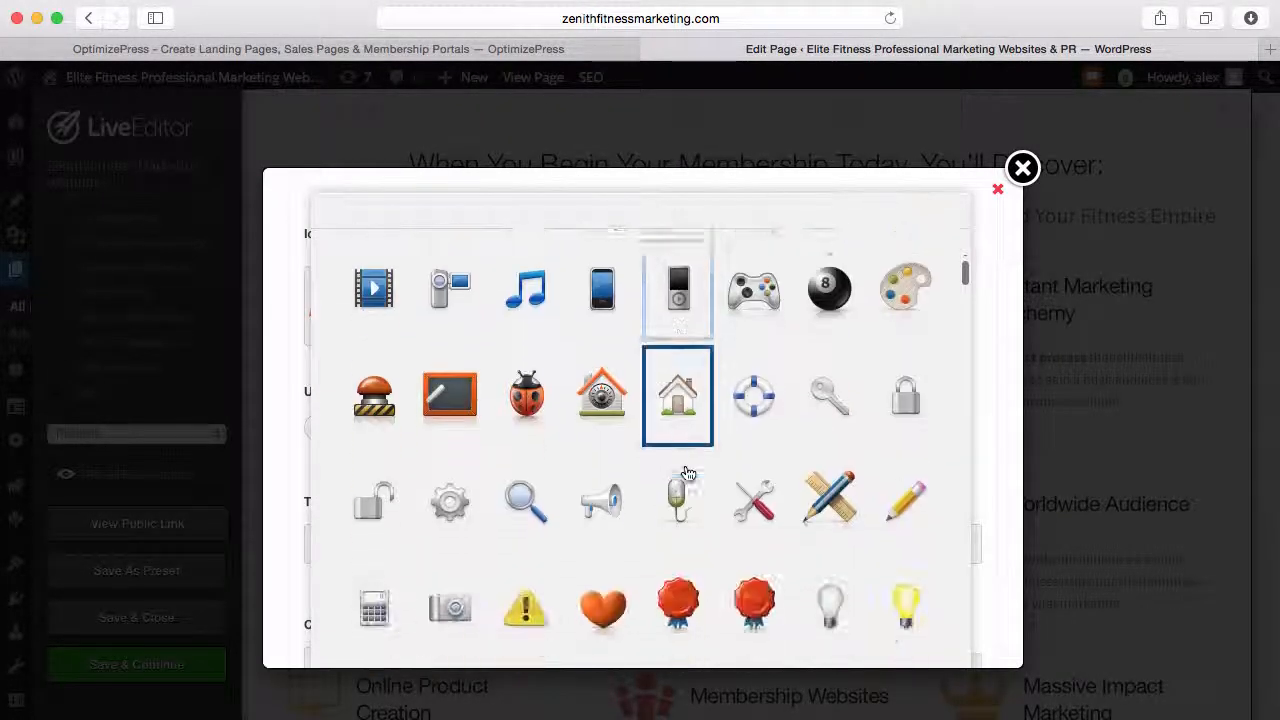
pyautogui.scroll(-4, 763, 550)
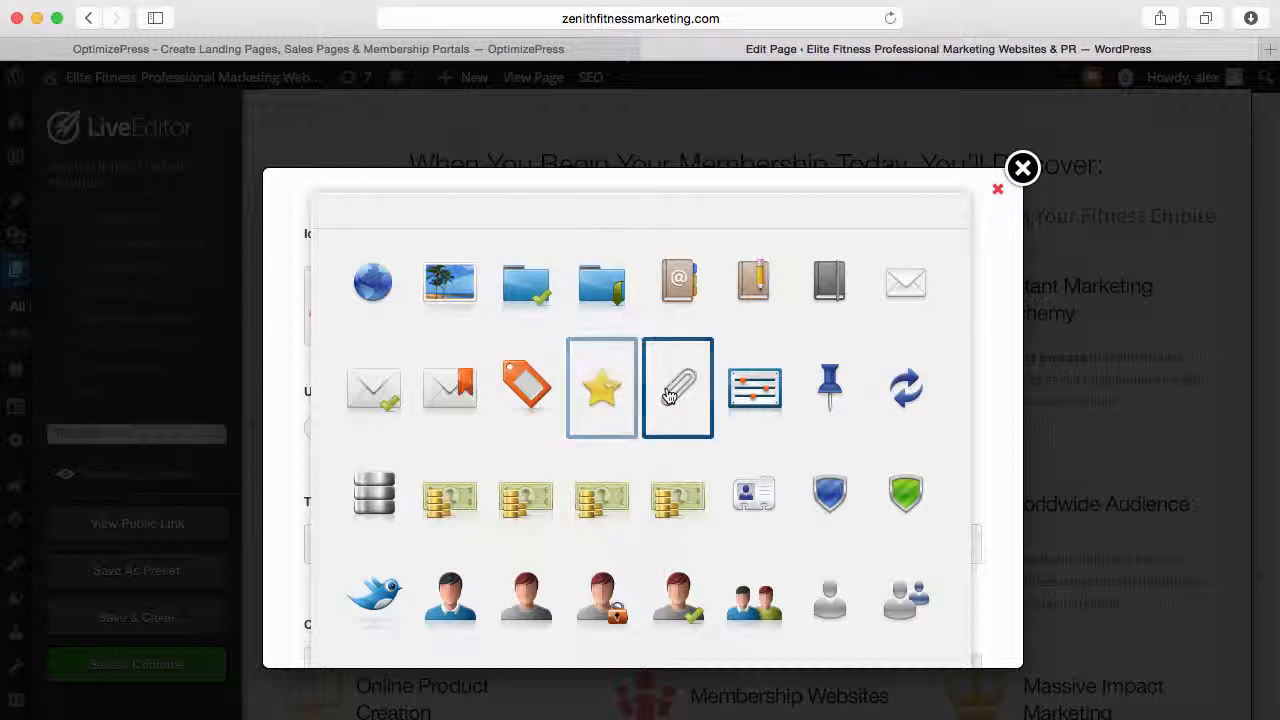
pyautogui.scroll(-5, 699, 400)
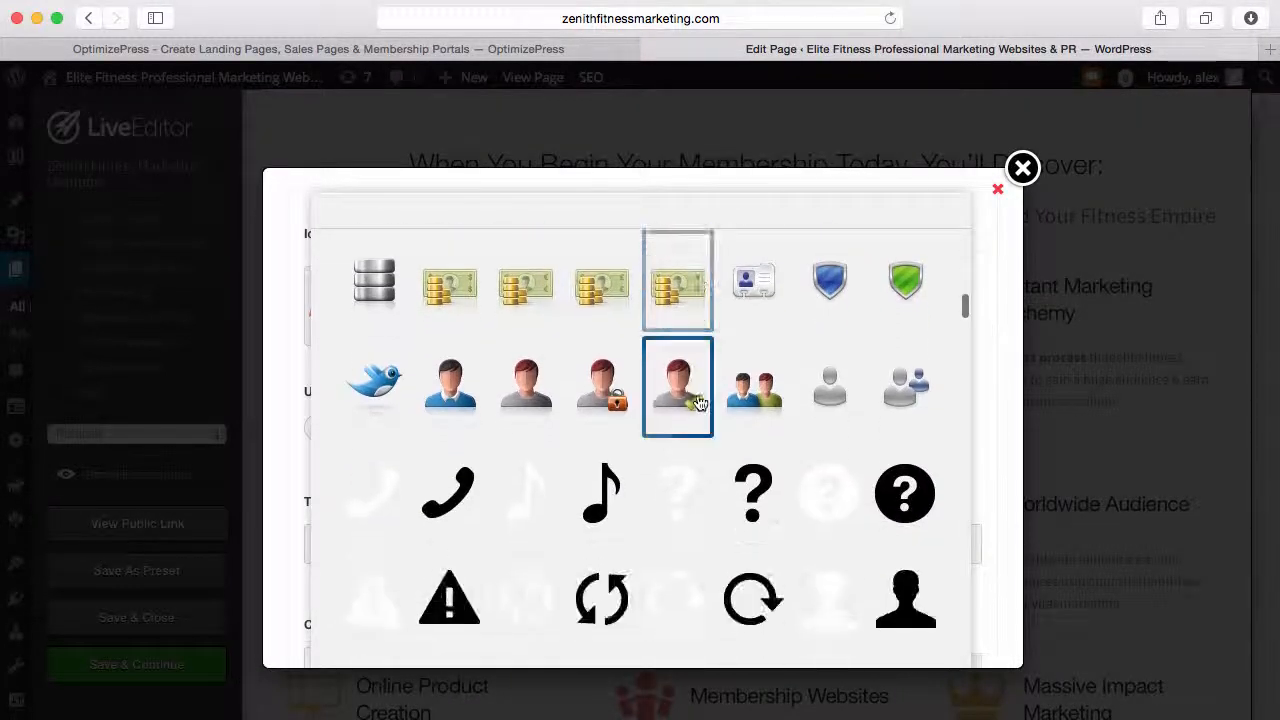
pyautogui.scroll(-3, 700, 440)
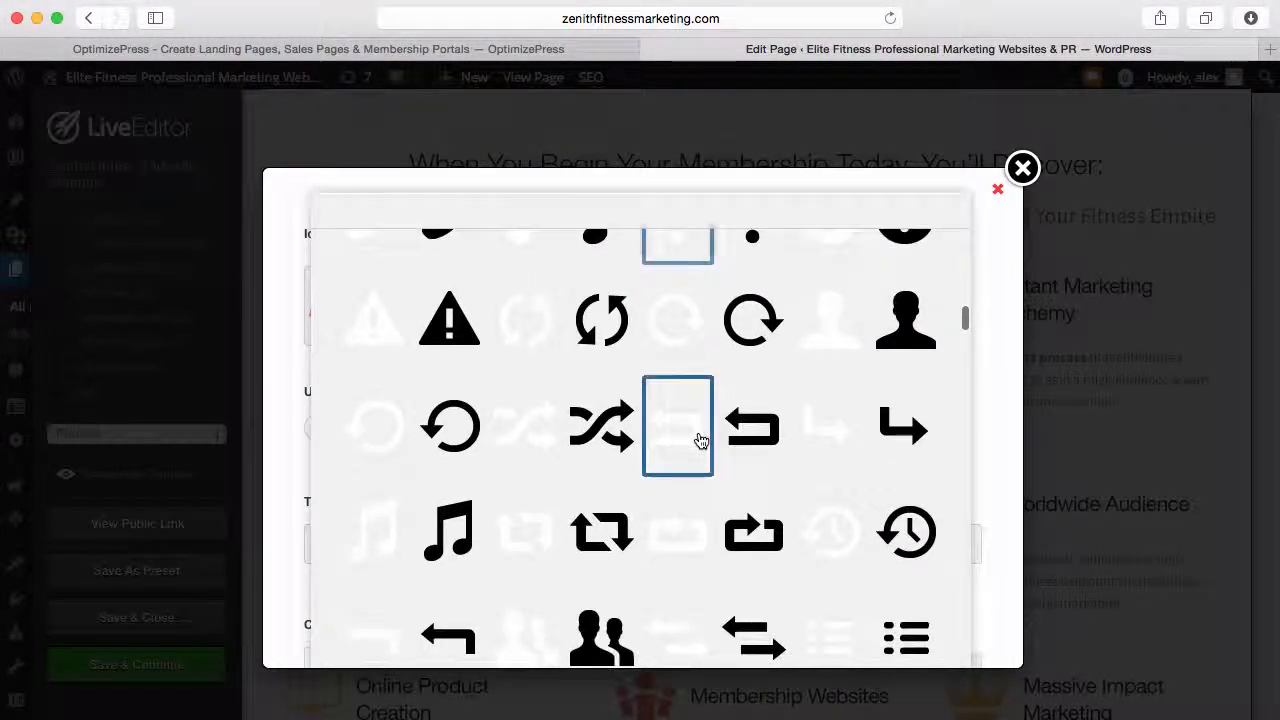
pyautogui.scroll(-1, 700, 440)
pyautogui.scroll(-8, 700, 440)
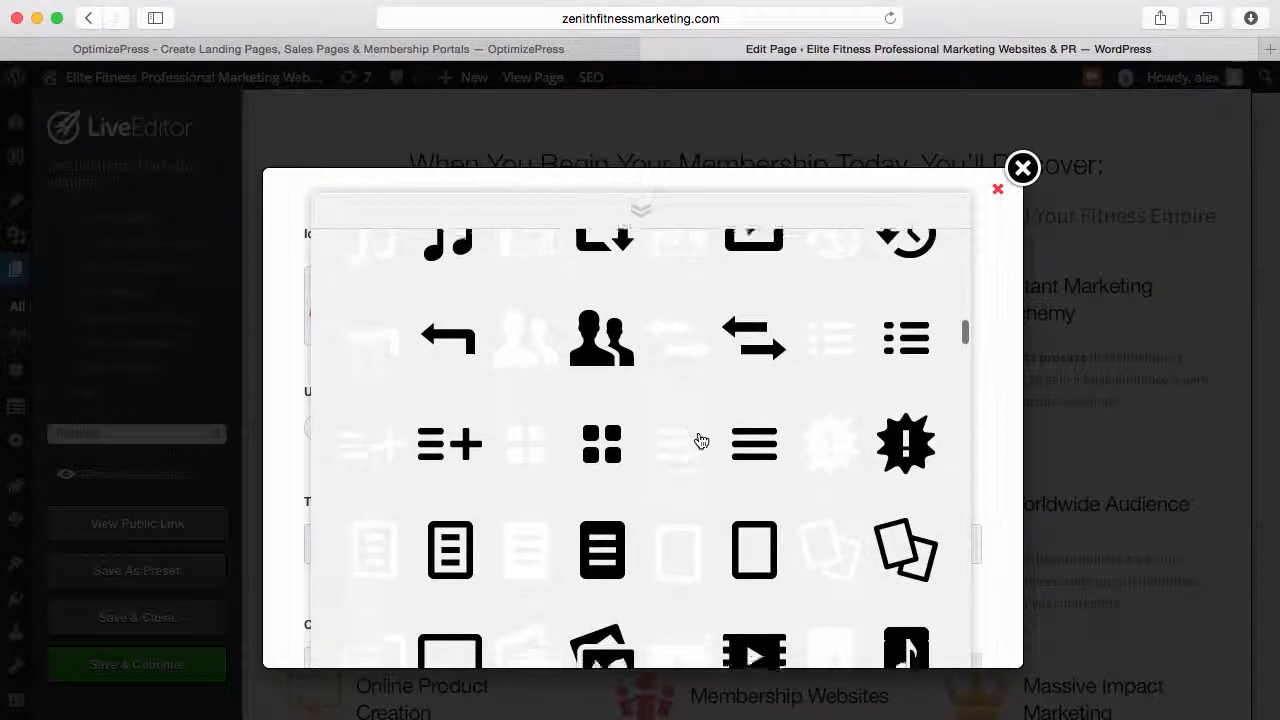
pyautogui.scroll(-12, 700, 440)
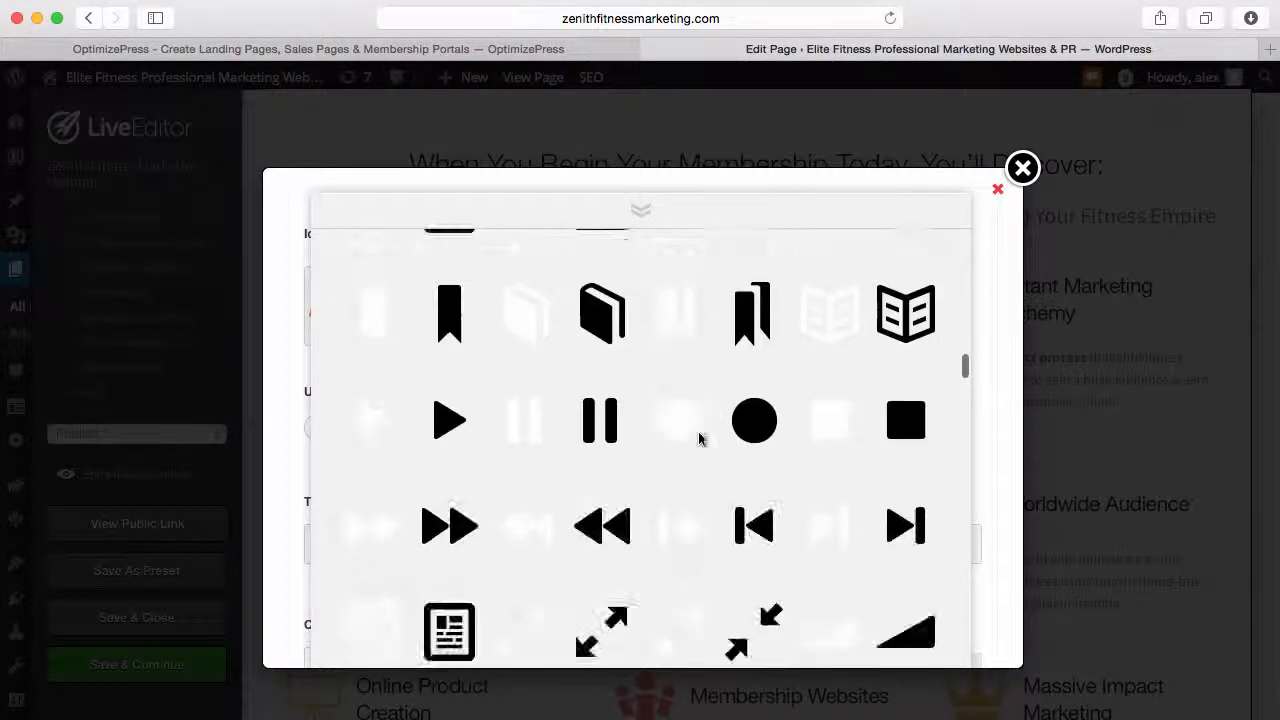
pyautogui.scroll(-20, 700, 440)
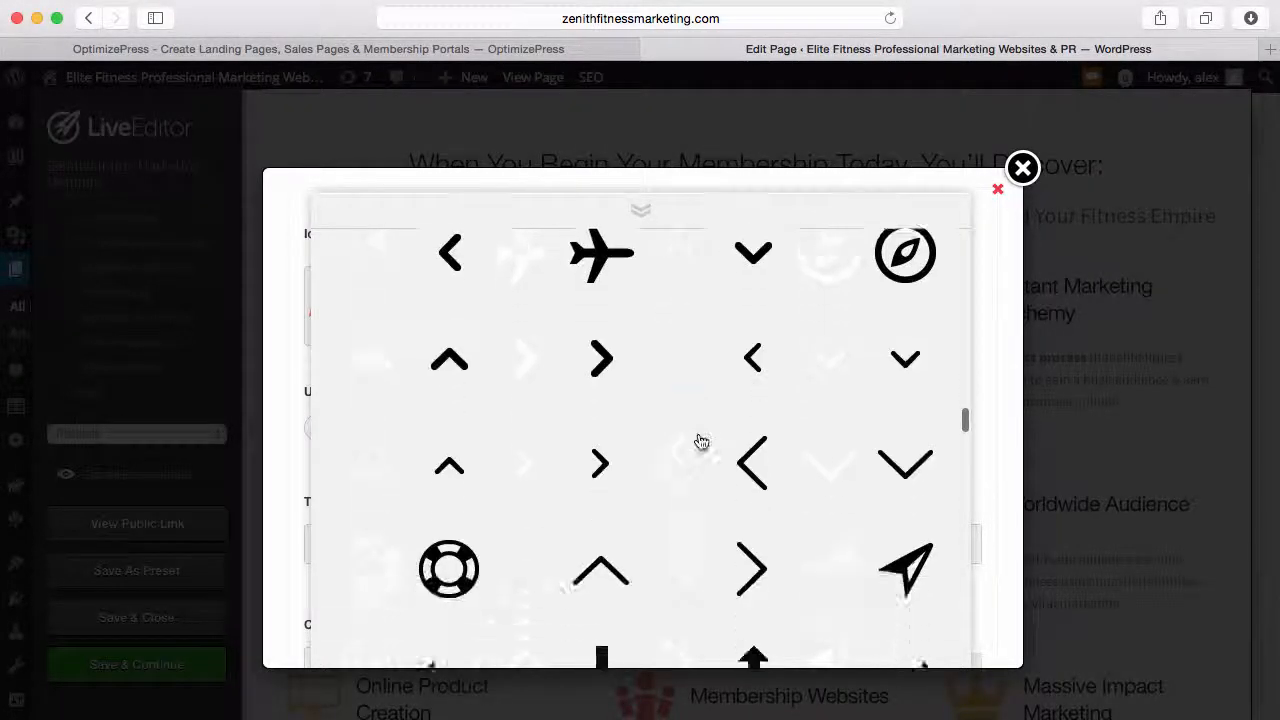
pyautogui.scroll(-20, 700, 442)
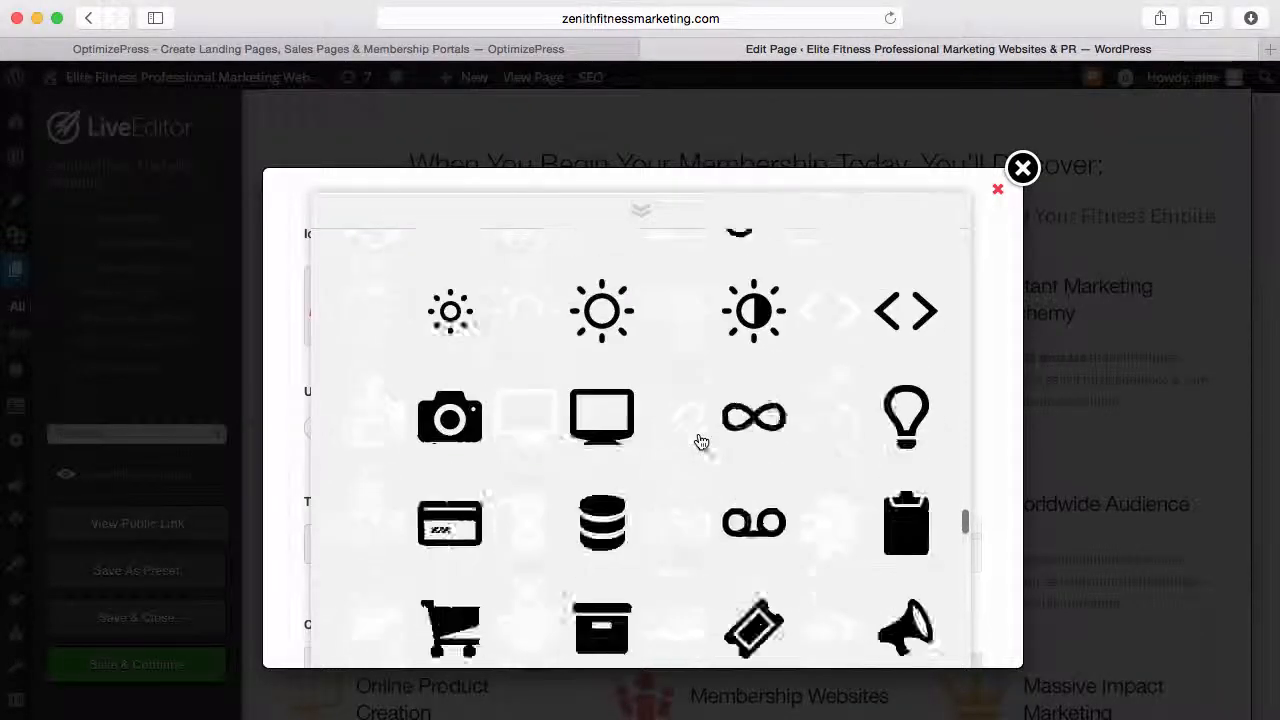
pyautogui.scroll(5, 700, 442)
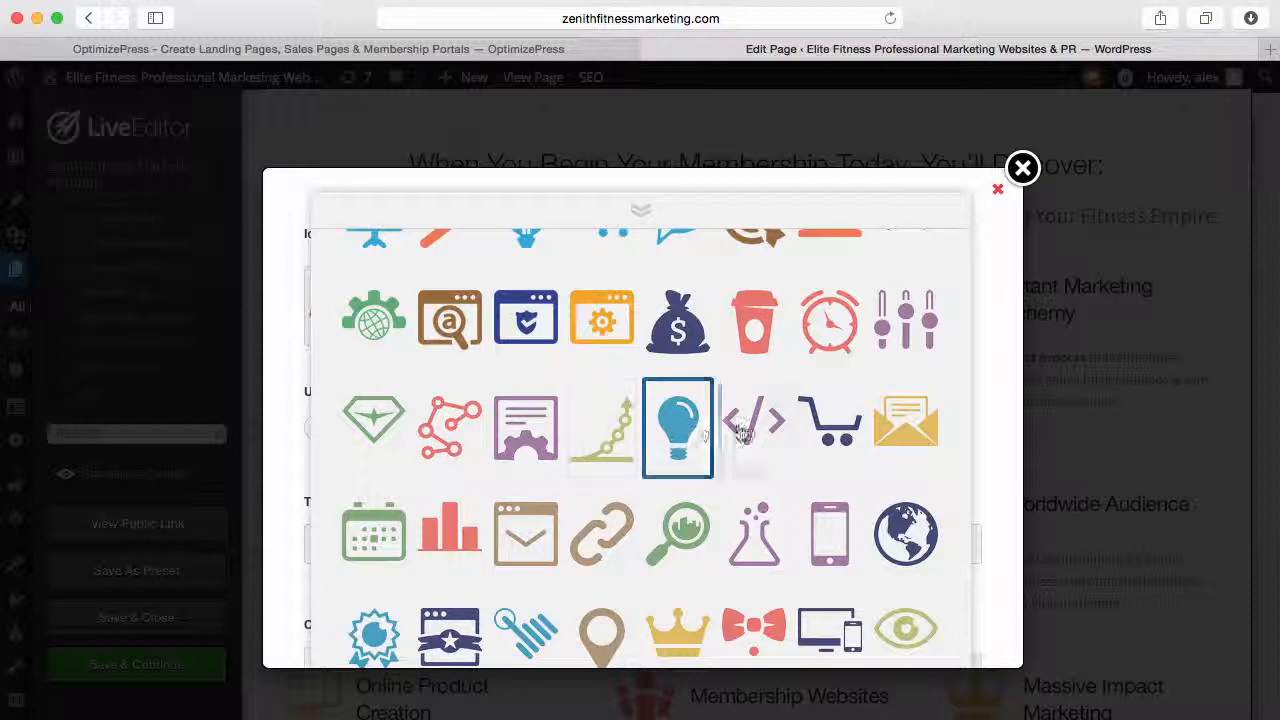
pyautogui.scroll(3, 826, 438)
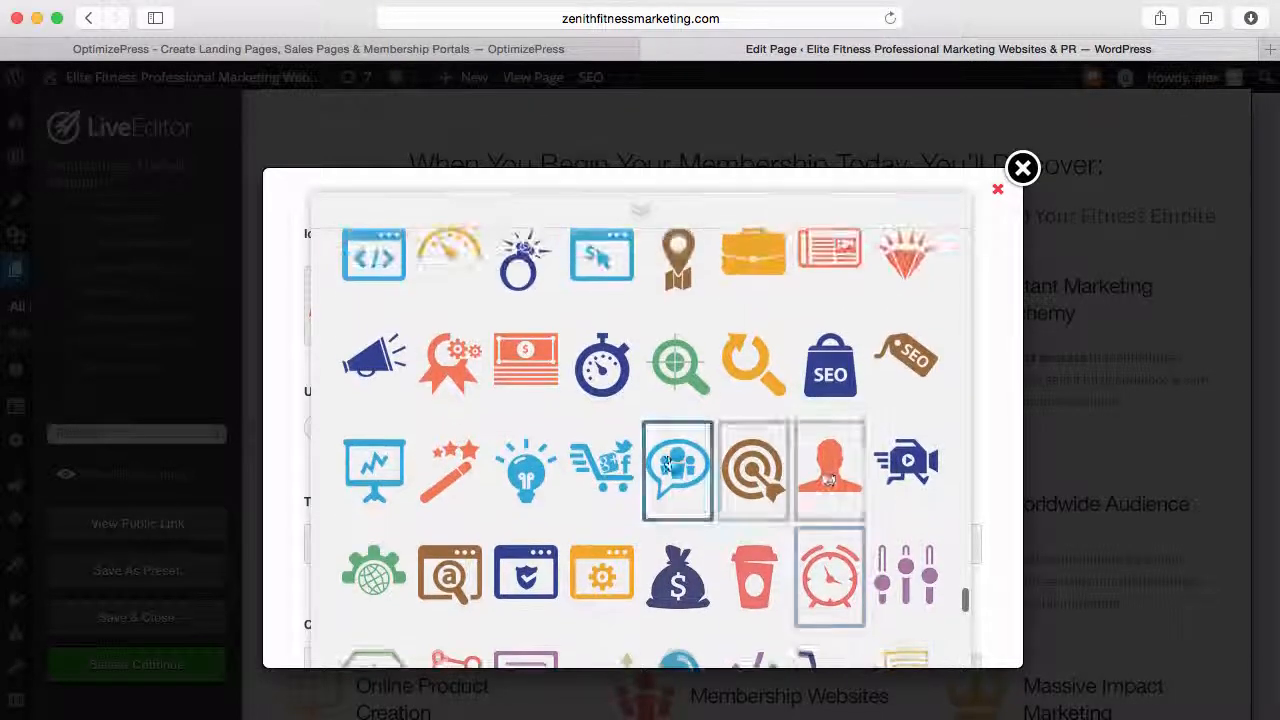
pyautogui.scroll(3, 620, 392)
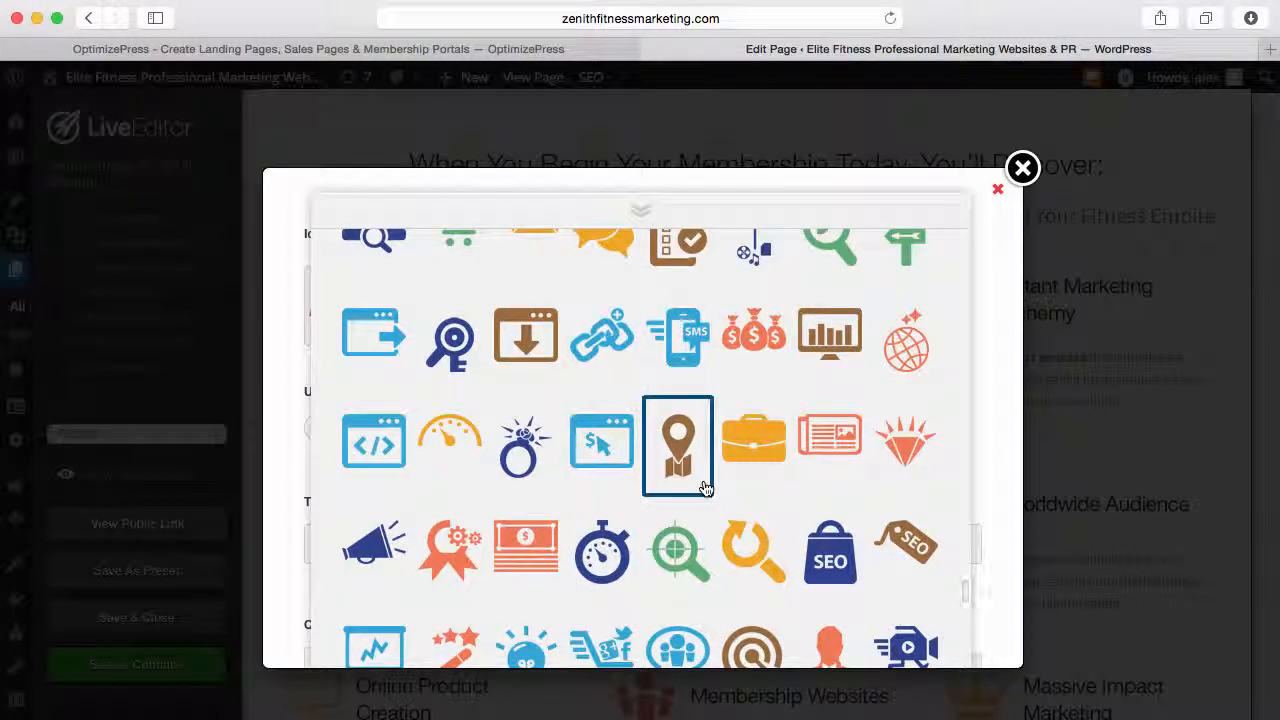
pyautogui.scroll(-5, 705, 487)
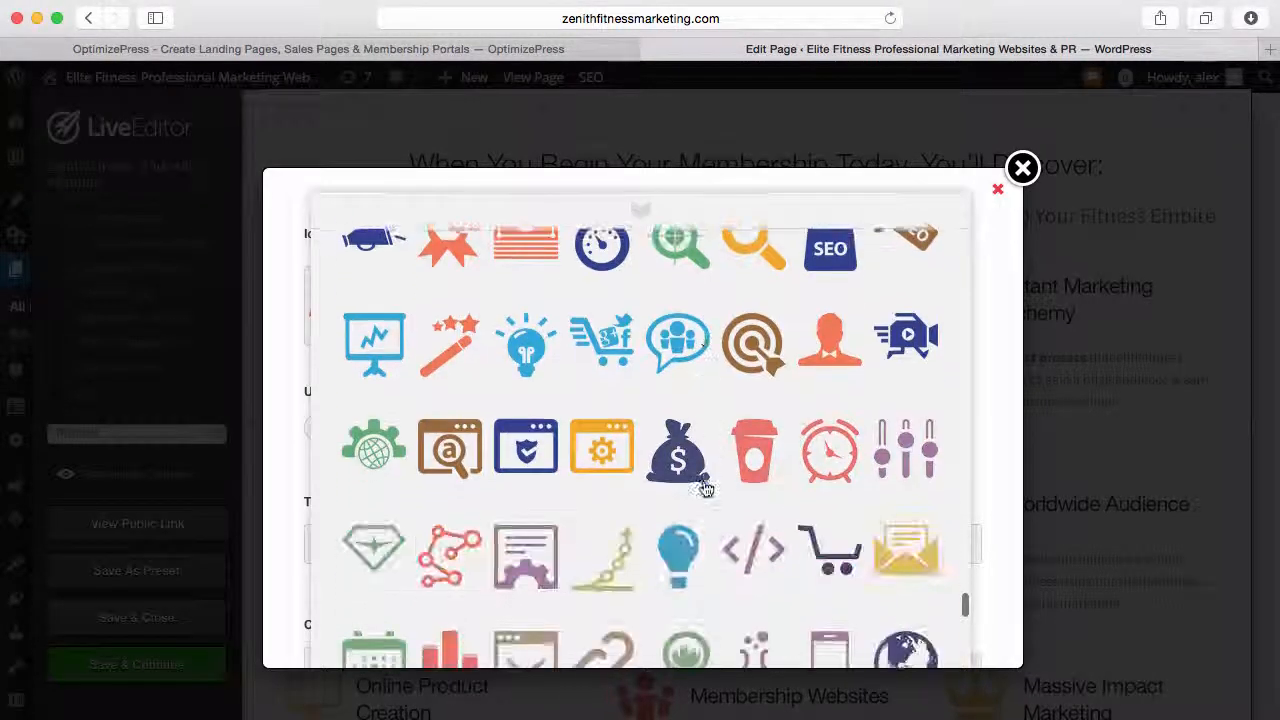
pyautogui.scroll(4, 772, 495)
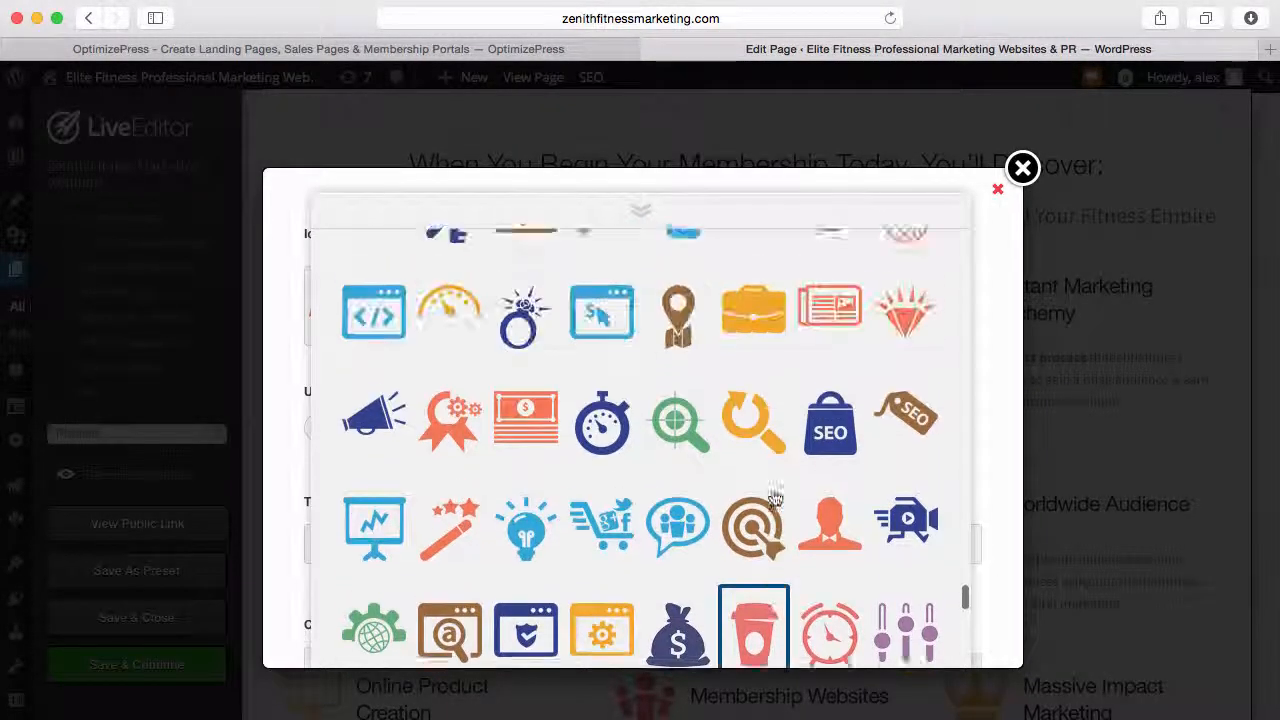
pyautogui.scroll(-1, 775, 497)
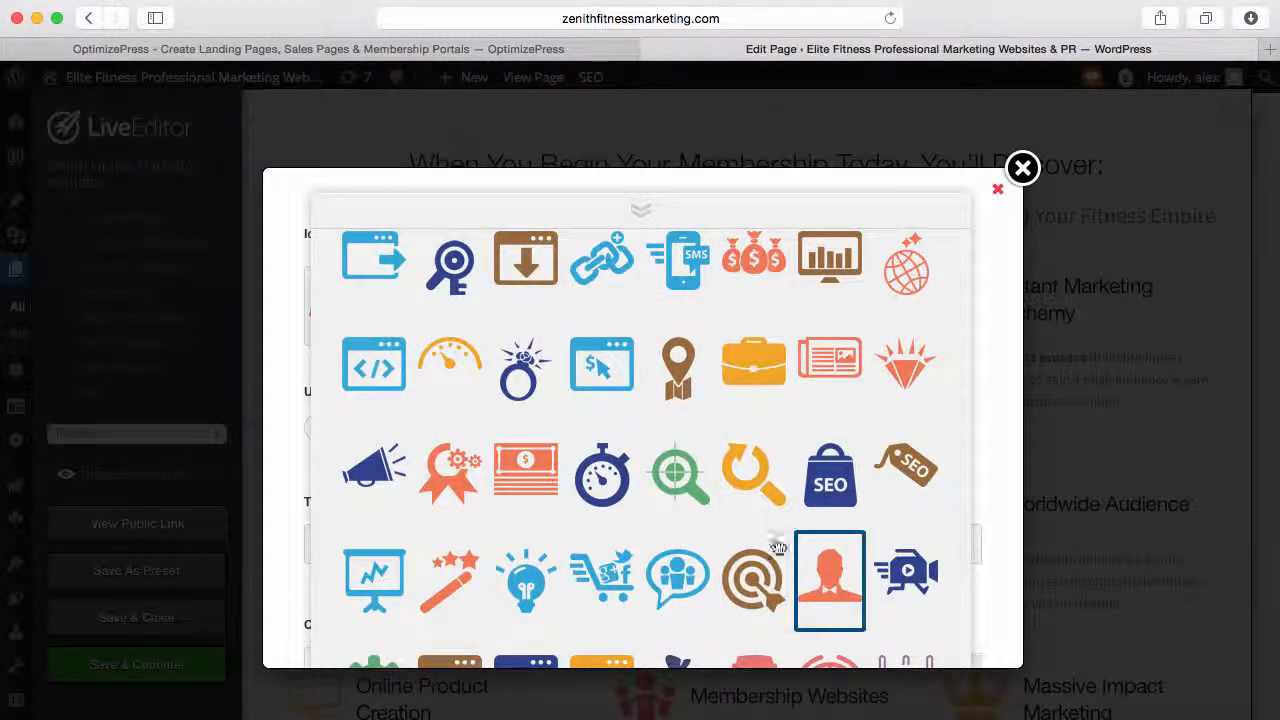
pyautogui.click(750, 262)
# Review the Online Success feature's title and content, close the settings unsaved, and briefly open and close the second feature row's settings.
pyautogui.scroll(-10, 690, 395)
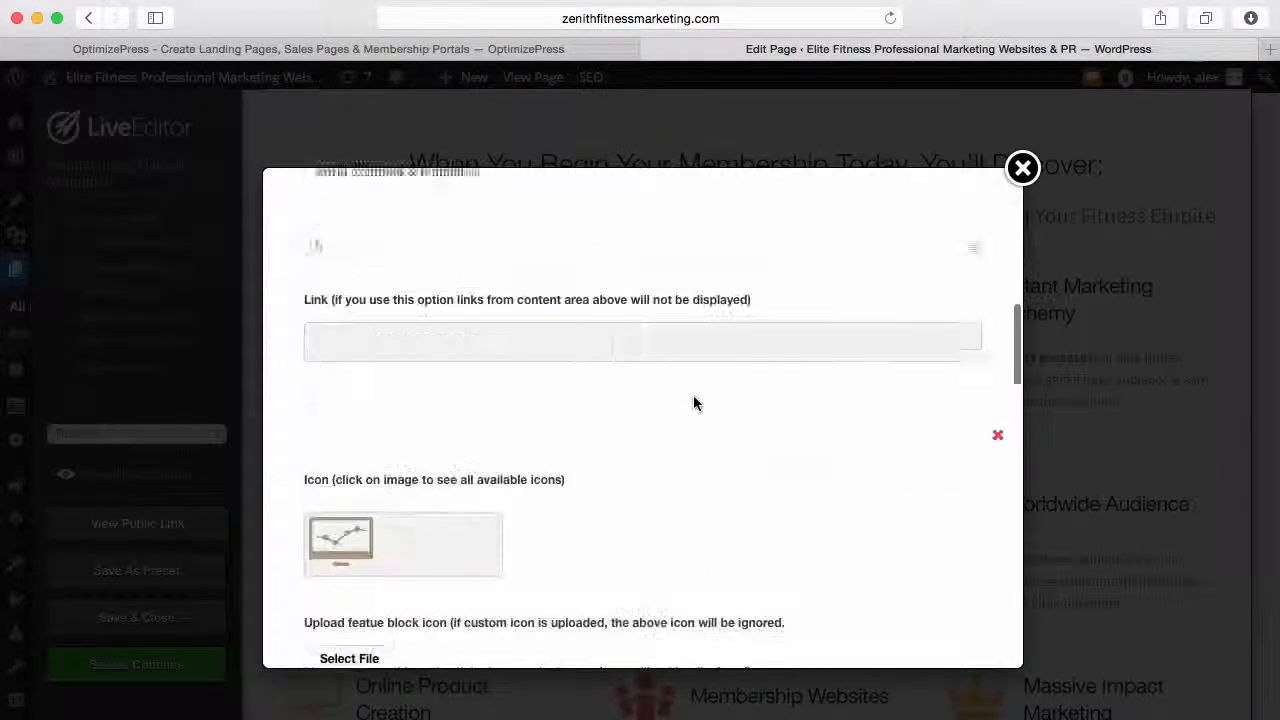
pyautogui.scroll(-4, 778, 495)
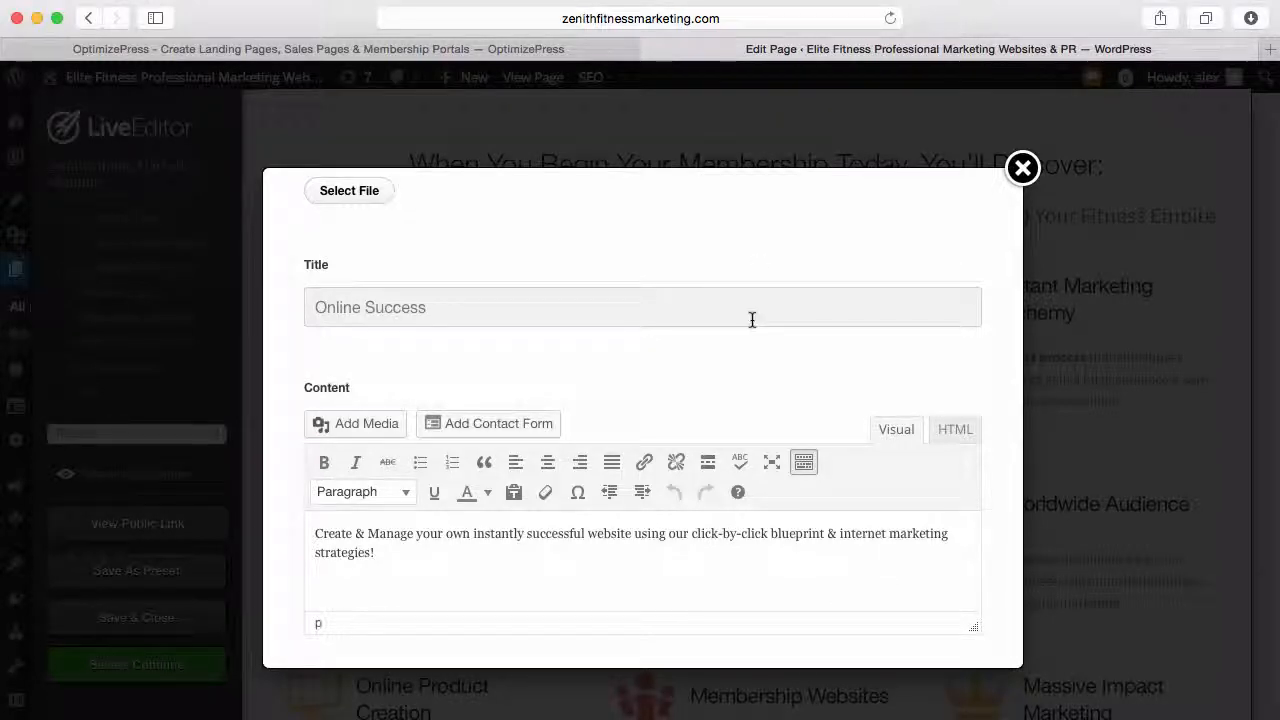
pyautogui.click(853, 295)
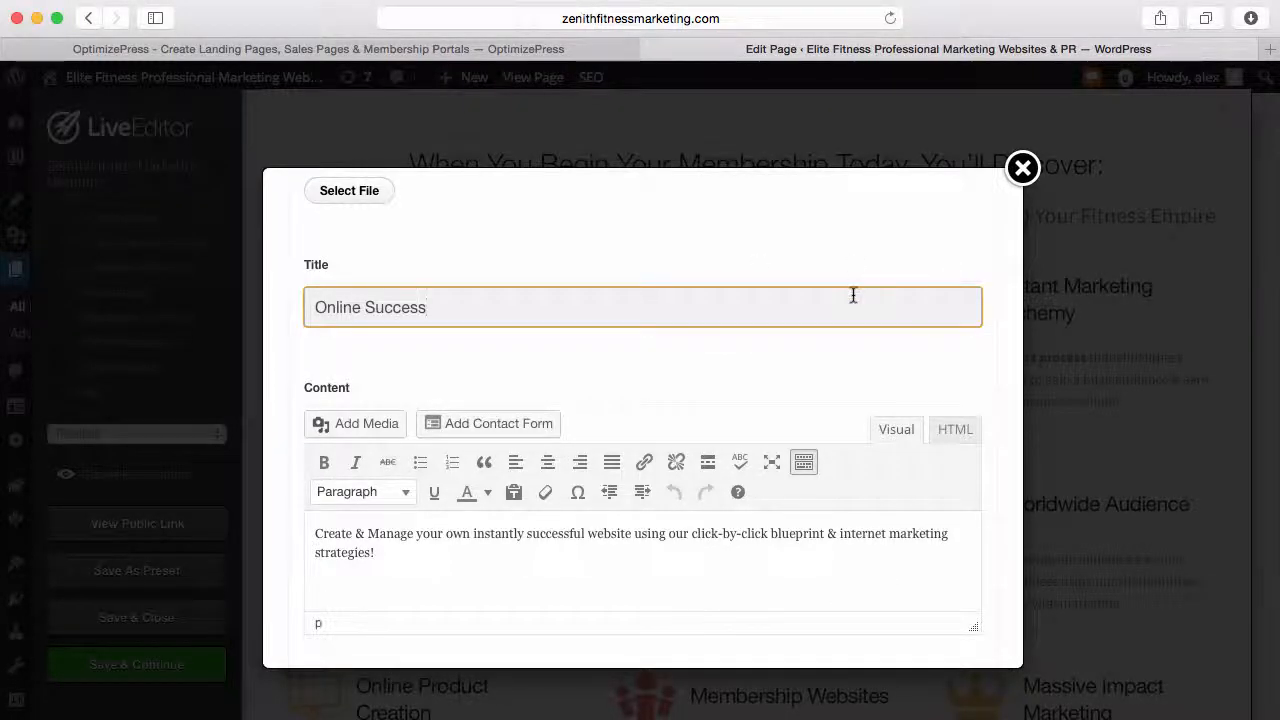
pyautogui.click(1022, 168)
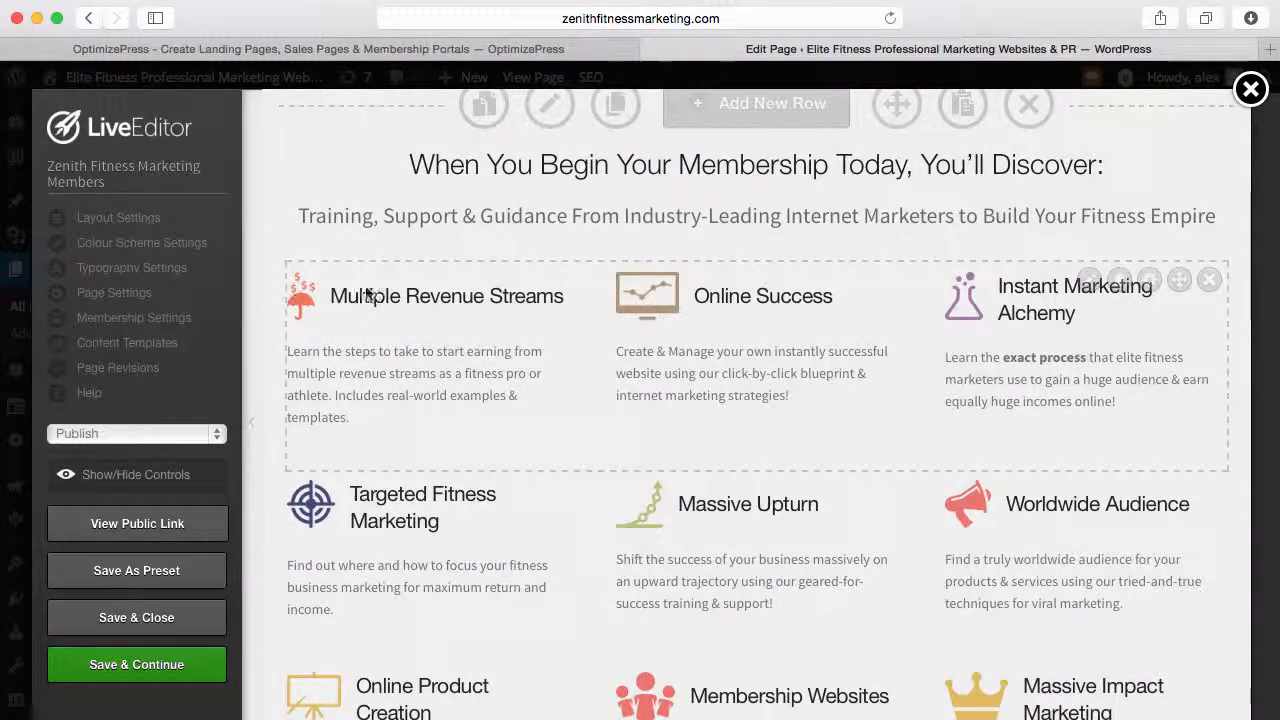
pyautogui.click(1092, 490)
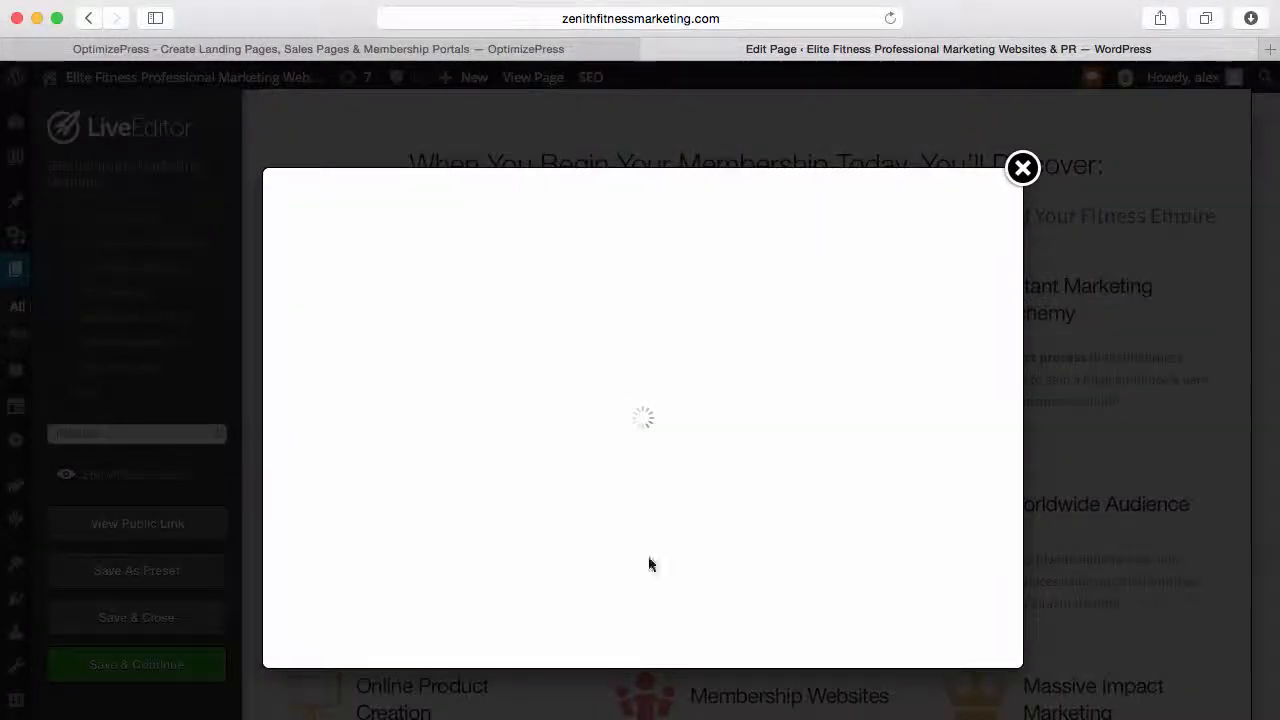
pyautogui.click(1016, 170)
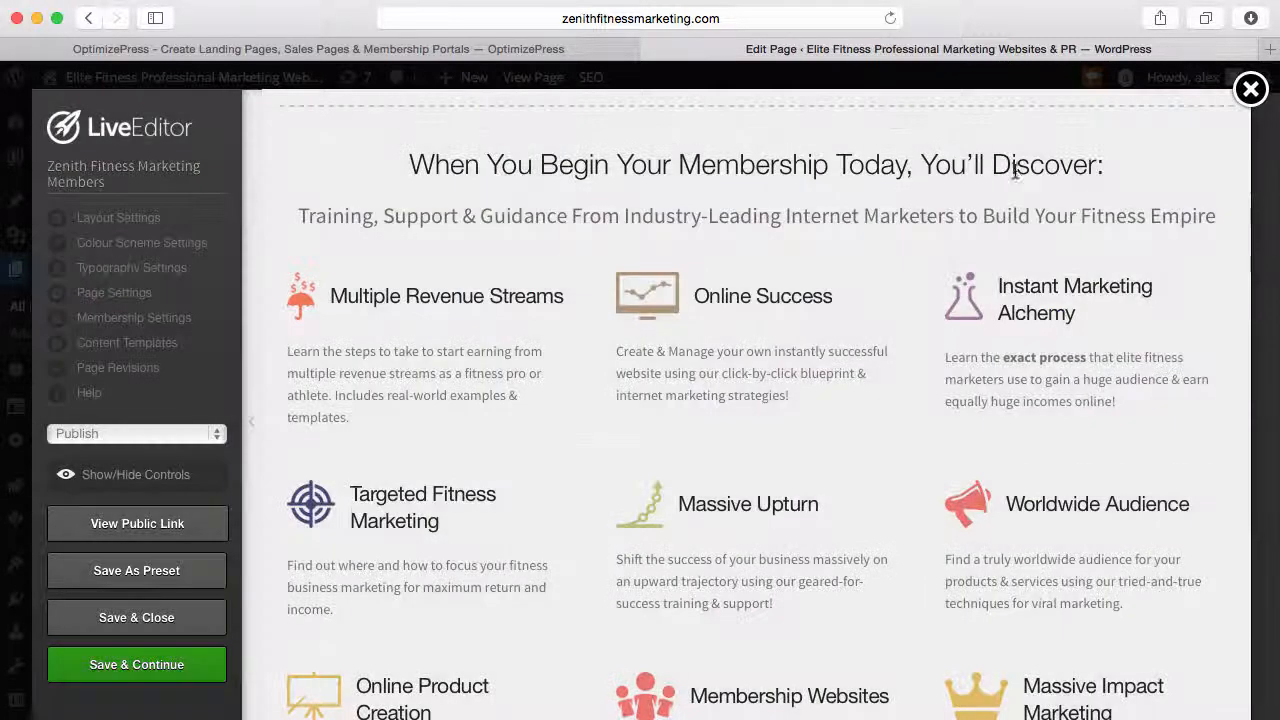
# Save and close the page, and relaunch the Live Editor for it.
pyautogui.click(136, 617)
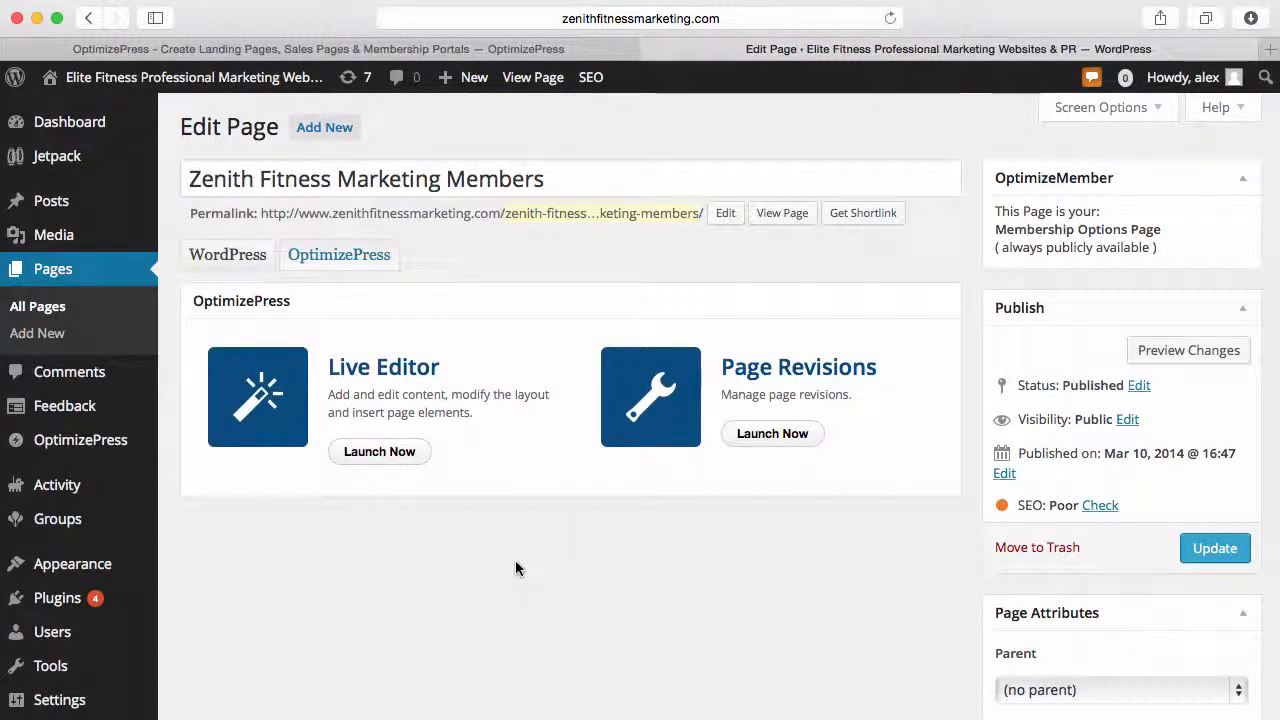
pyautogui.click(379, 452)
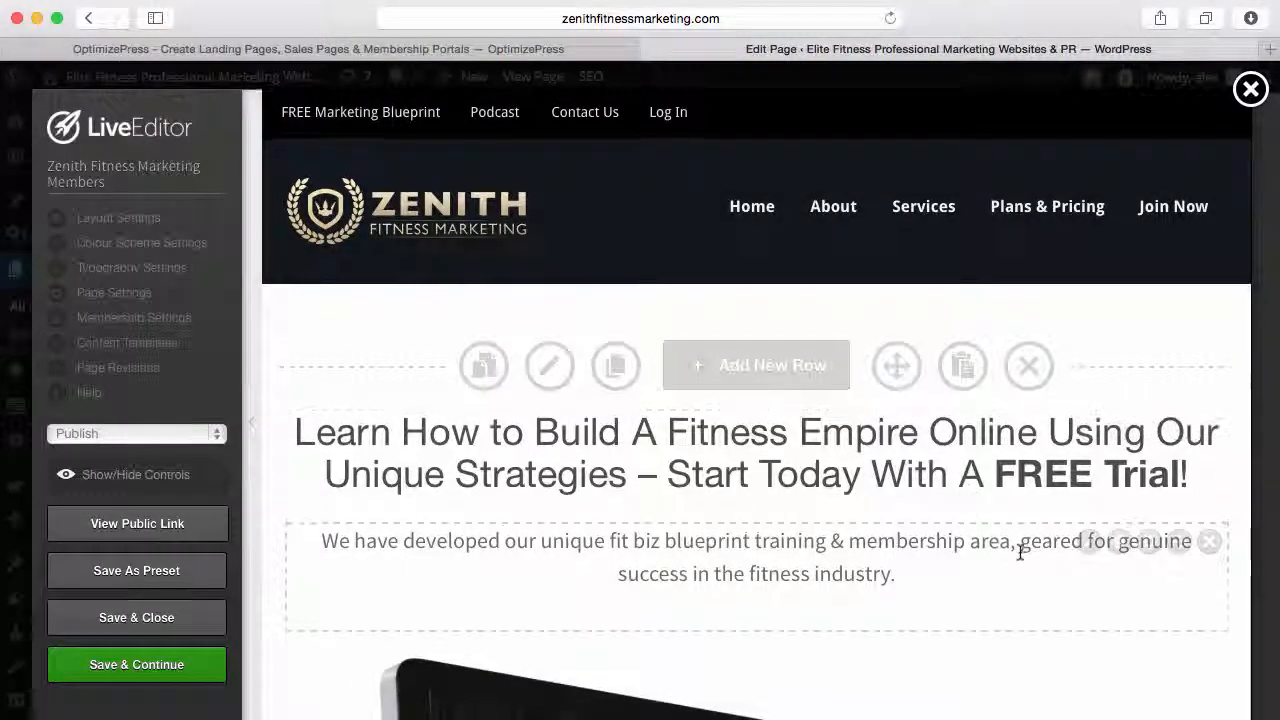
# Change the Multiple Revenue Streams feature's icon to the blue cloud and apply the feature block settings to the page.
pyautogui.scroll(-3, 1020, 550)
pyautogui.scroll(-15, 1019, 552)
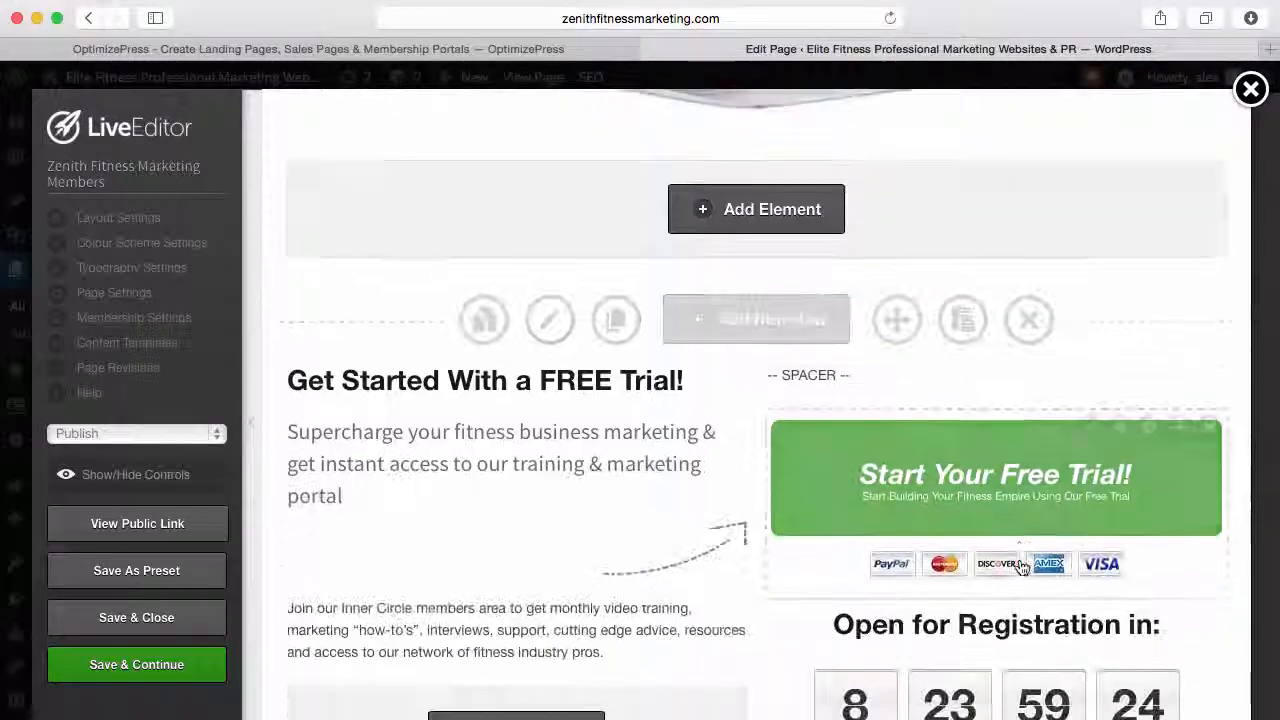
pyautogui.scroll(-10, 1020, 568)
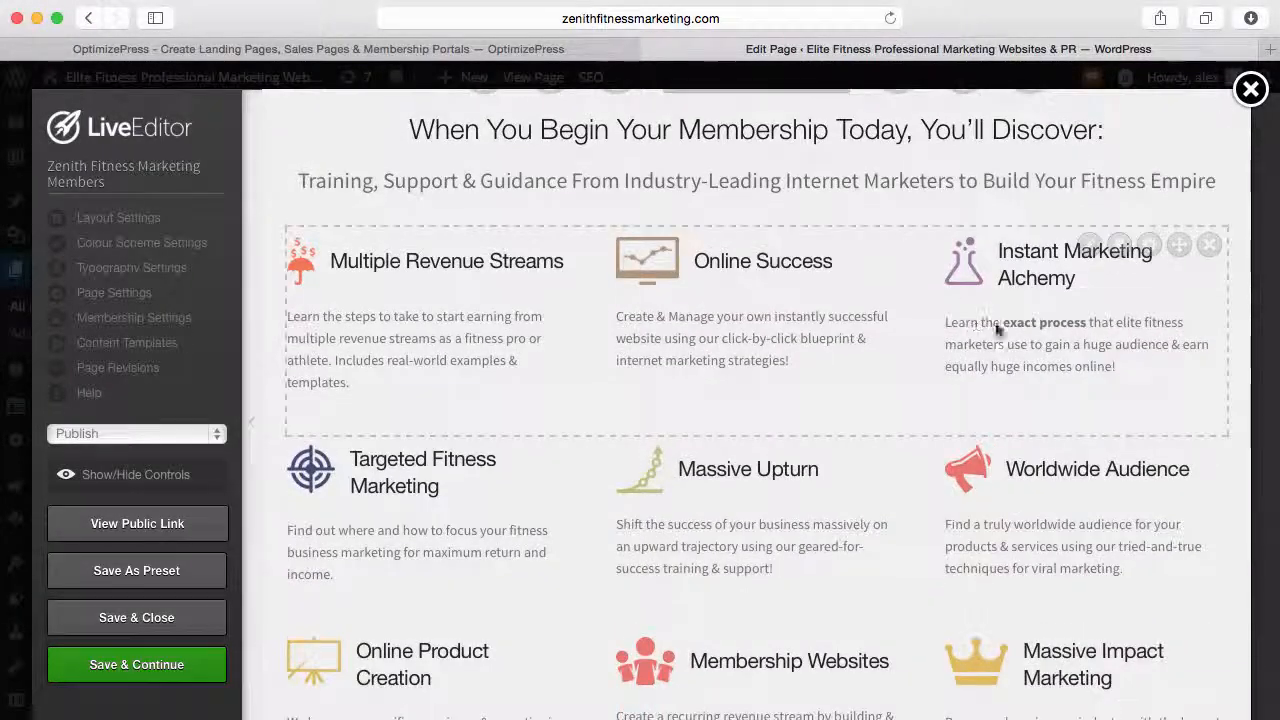
pyautogui.click(1089, 244)
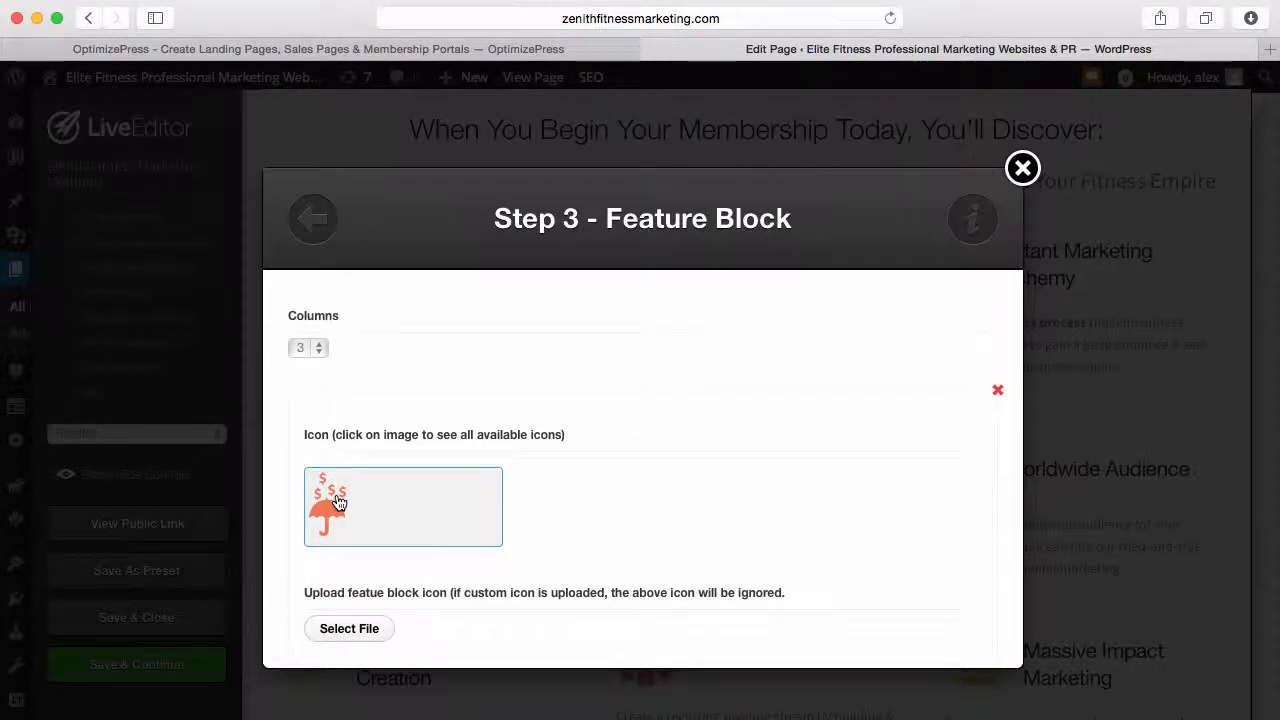
pyautogui.click(325, 505)
pyautogui.scroll(-20, 525, 513)
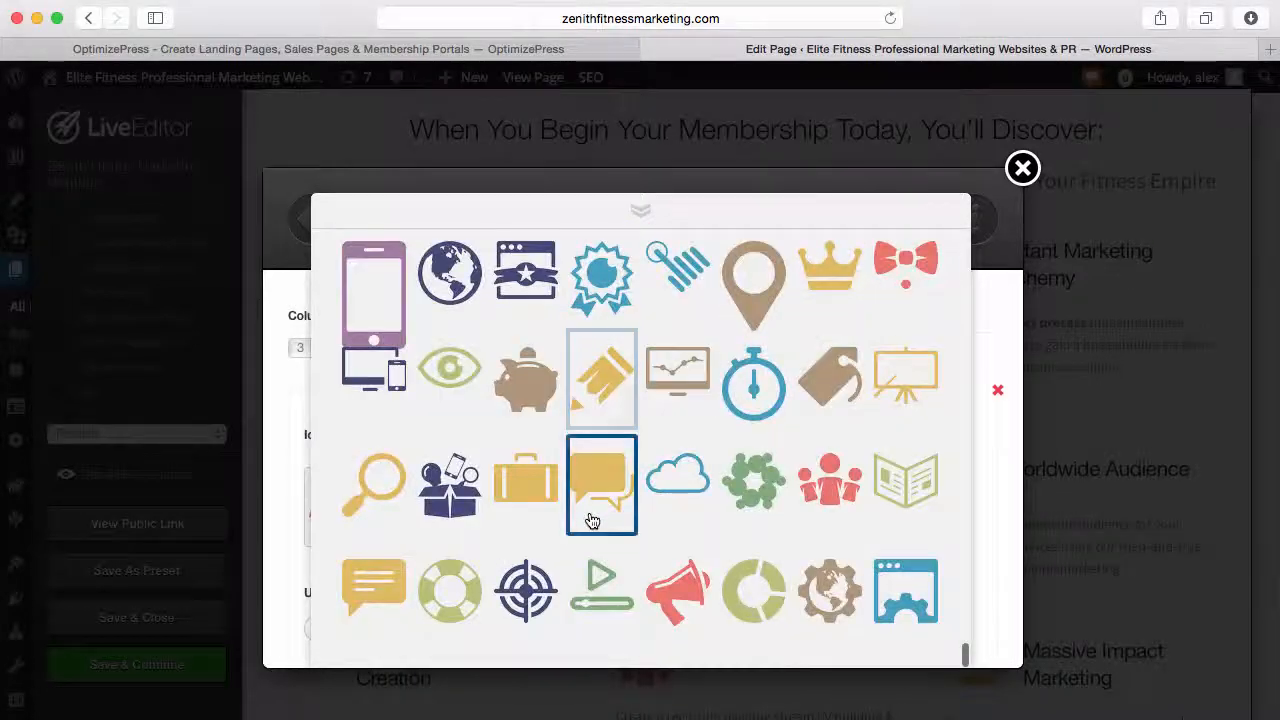
pyautogui.click(677, 487)
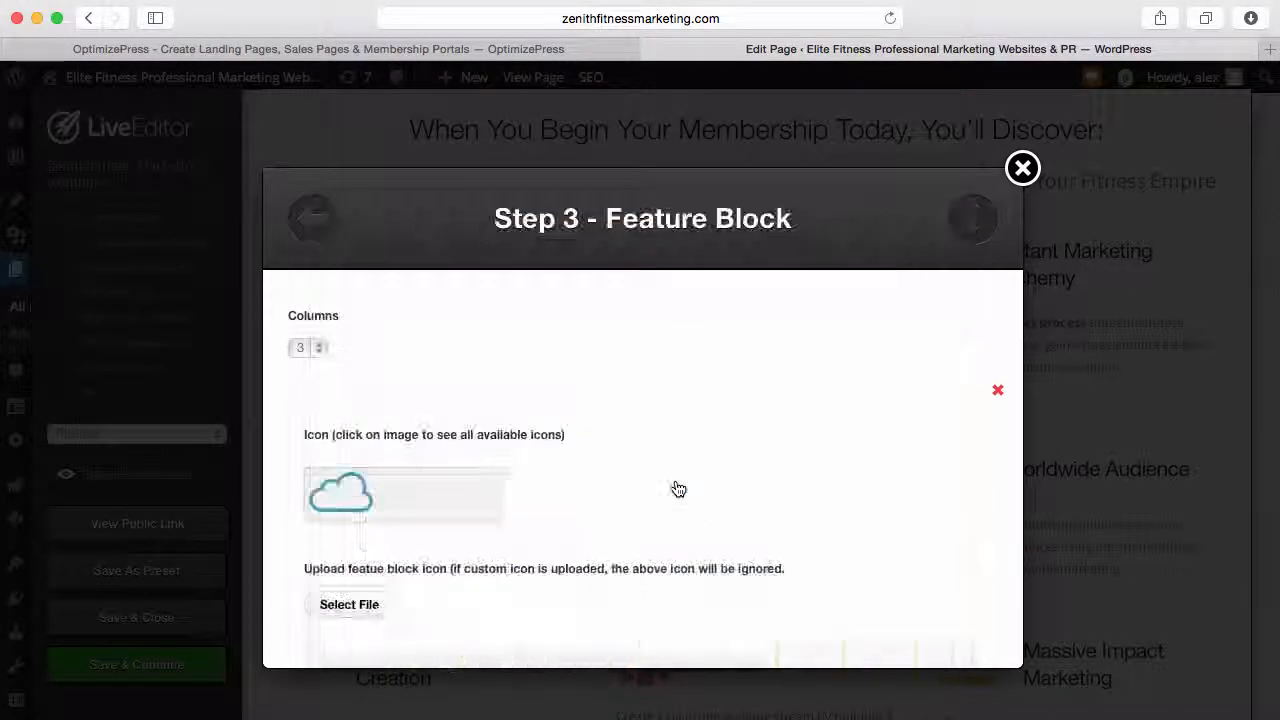
pyautogui.scroll(-10, 880, 542)
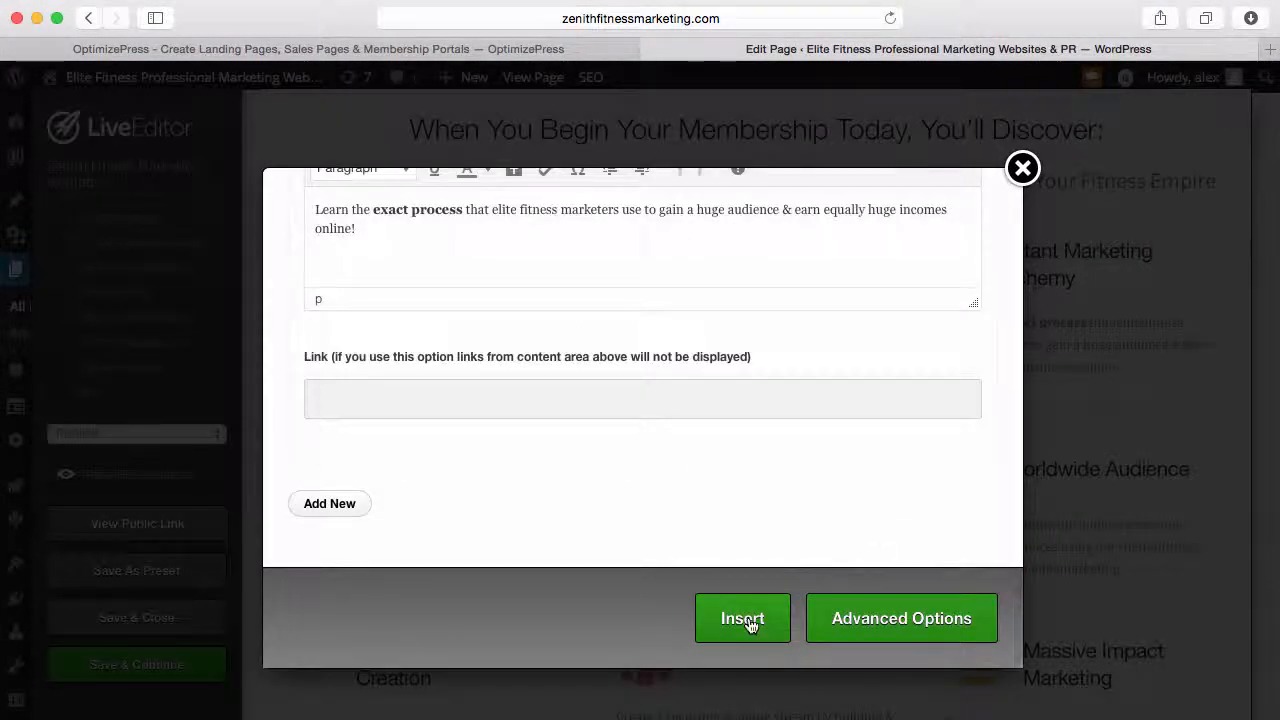
pyautogui.click(742, 619)
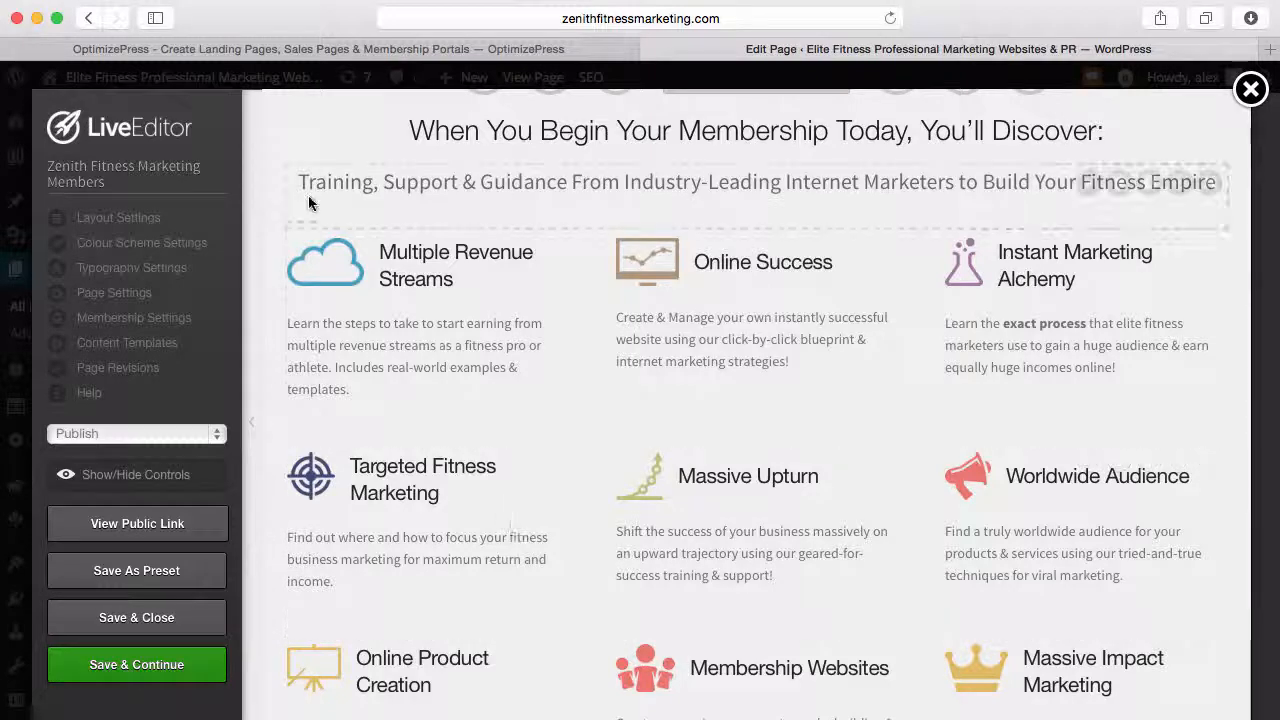
# Open the social sharing element below the feature blocks for editing and review its Facebook settings.
pyautogui.scroll(-3, 613, 453)
pyautogui.scroll(-5, 882, 411)
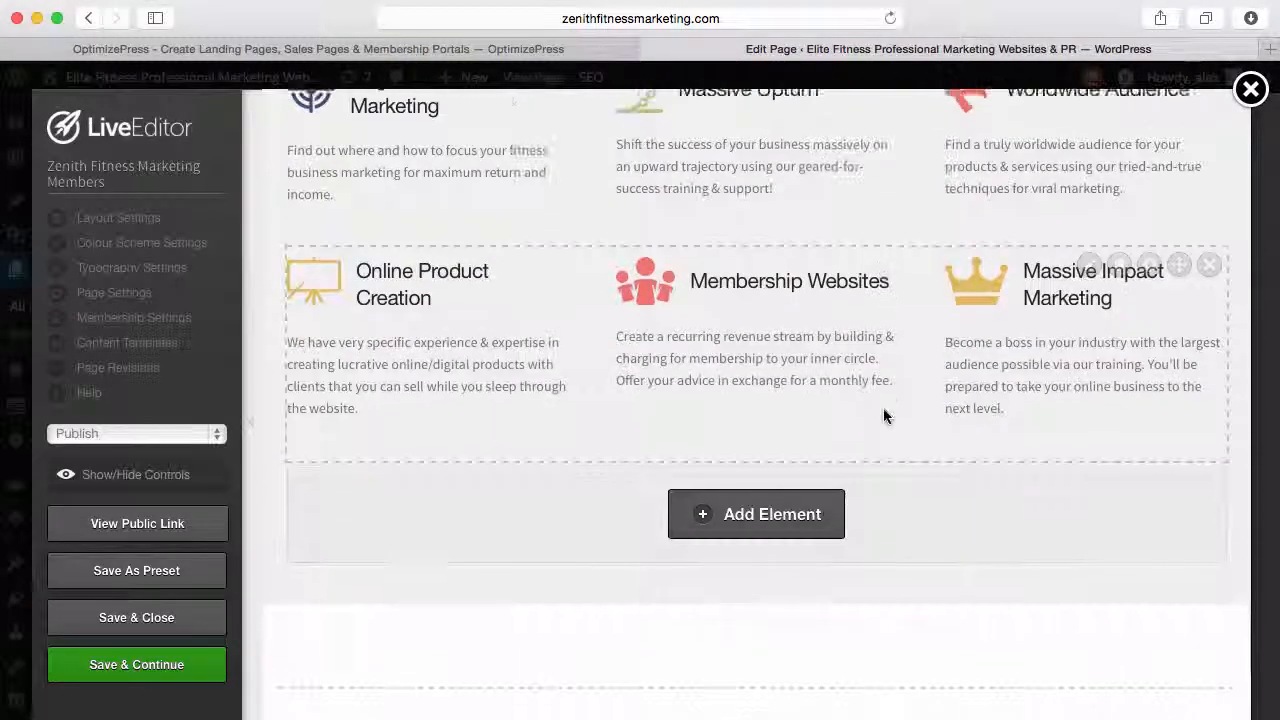
pyautogui.scroll(-4, 884, 411)
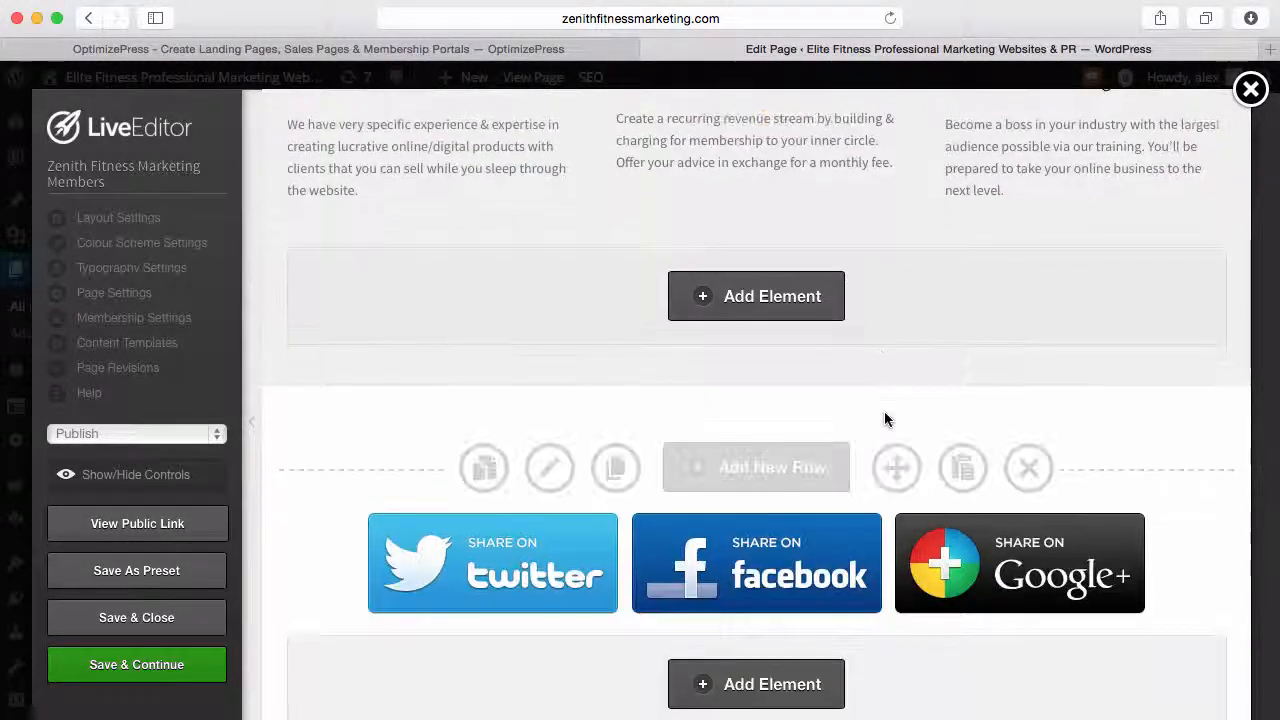
pyautogui.click(1087, 531)
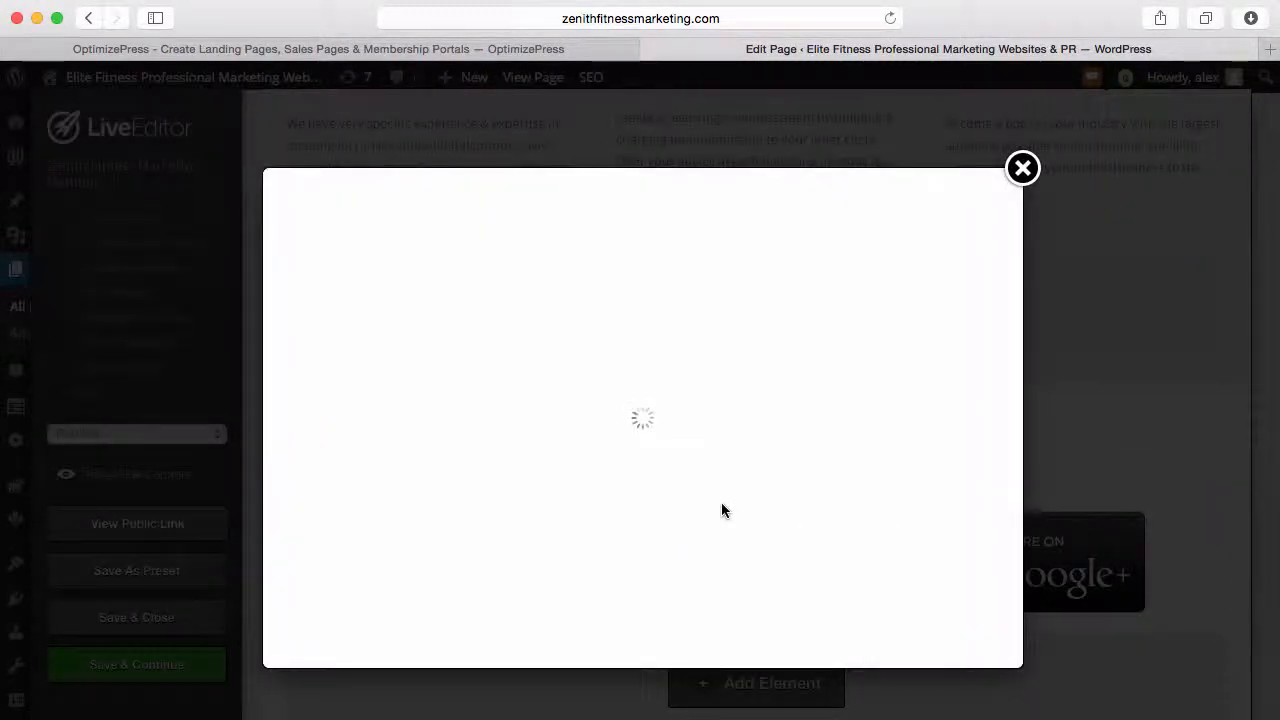
pyautogui.scroll(-5, 493, 486)
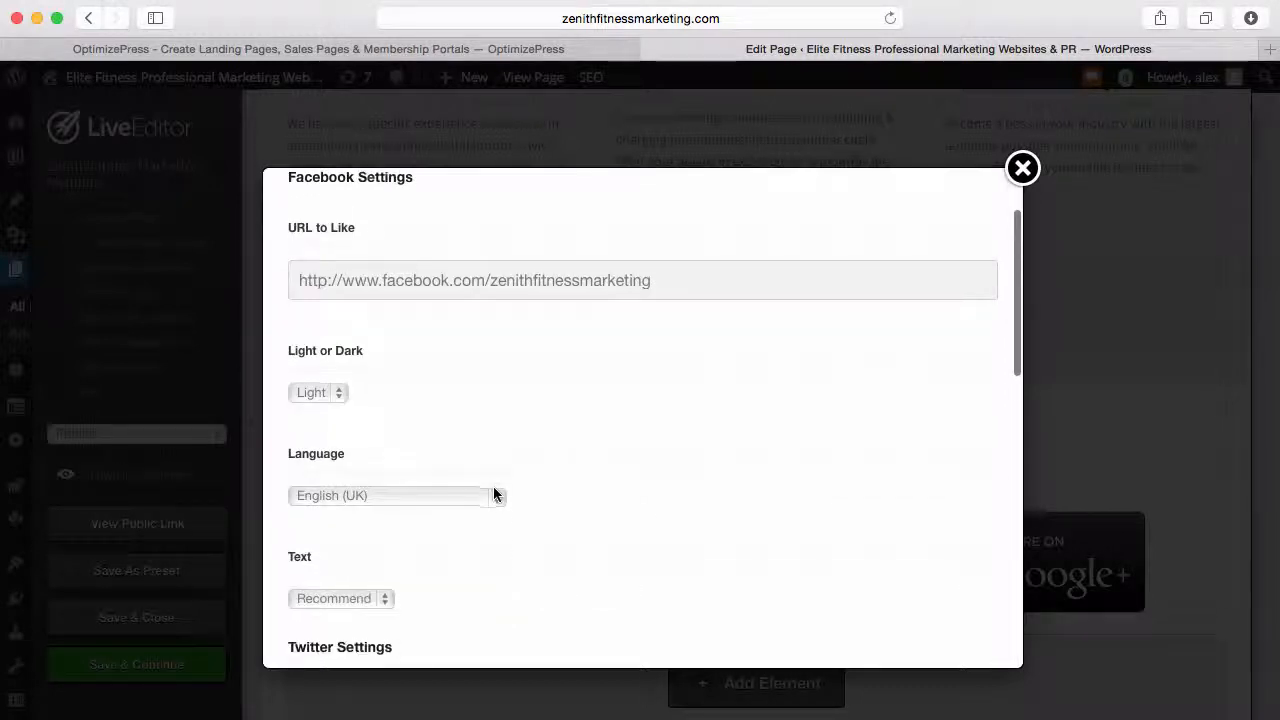
pyautogui.scroll(5, 493, 490)
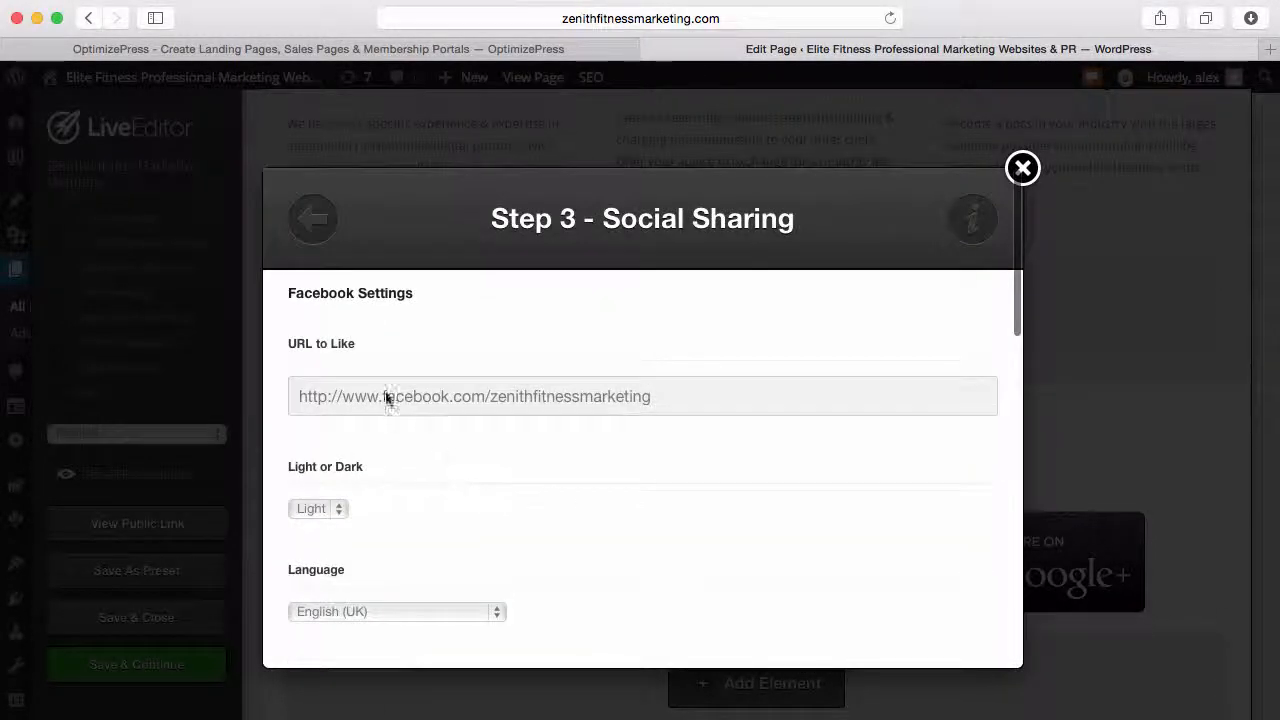
# Browse the available social sharing button styles and close the settings without choosing a different one.
pyautogui.click(313, 220)
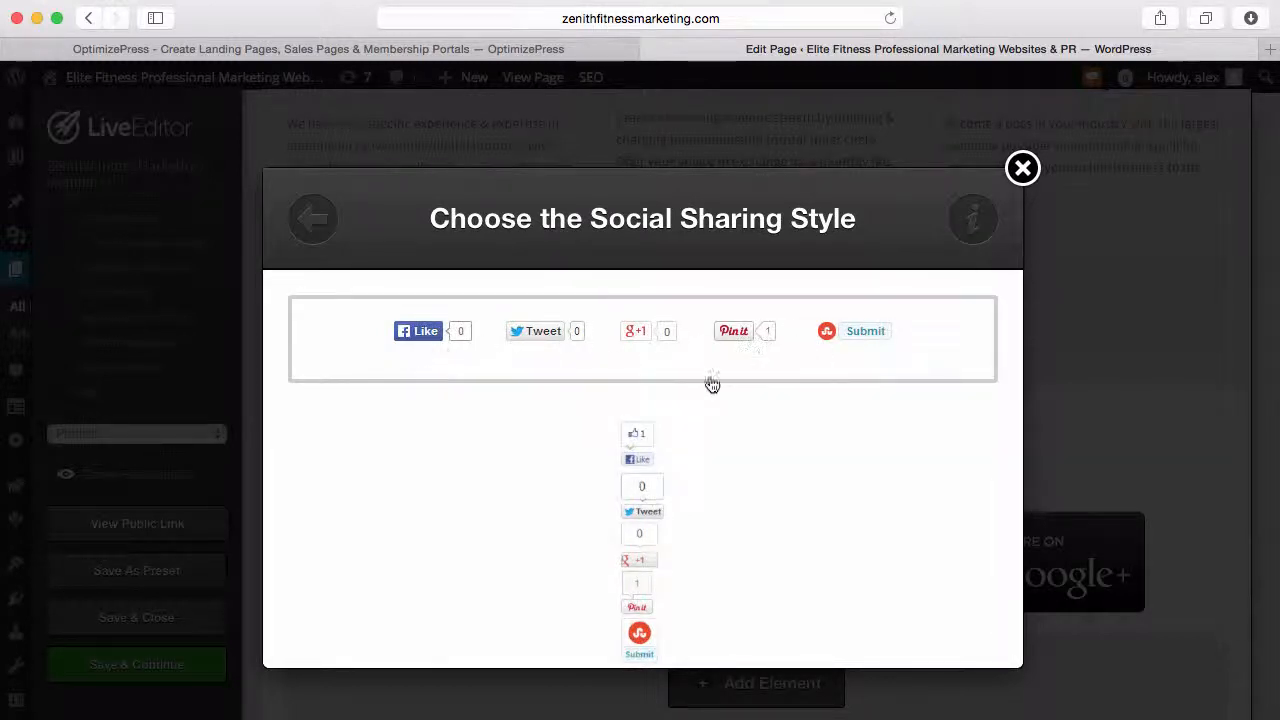
pyautogui.scroll(-2, 648, 470)
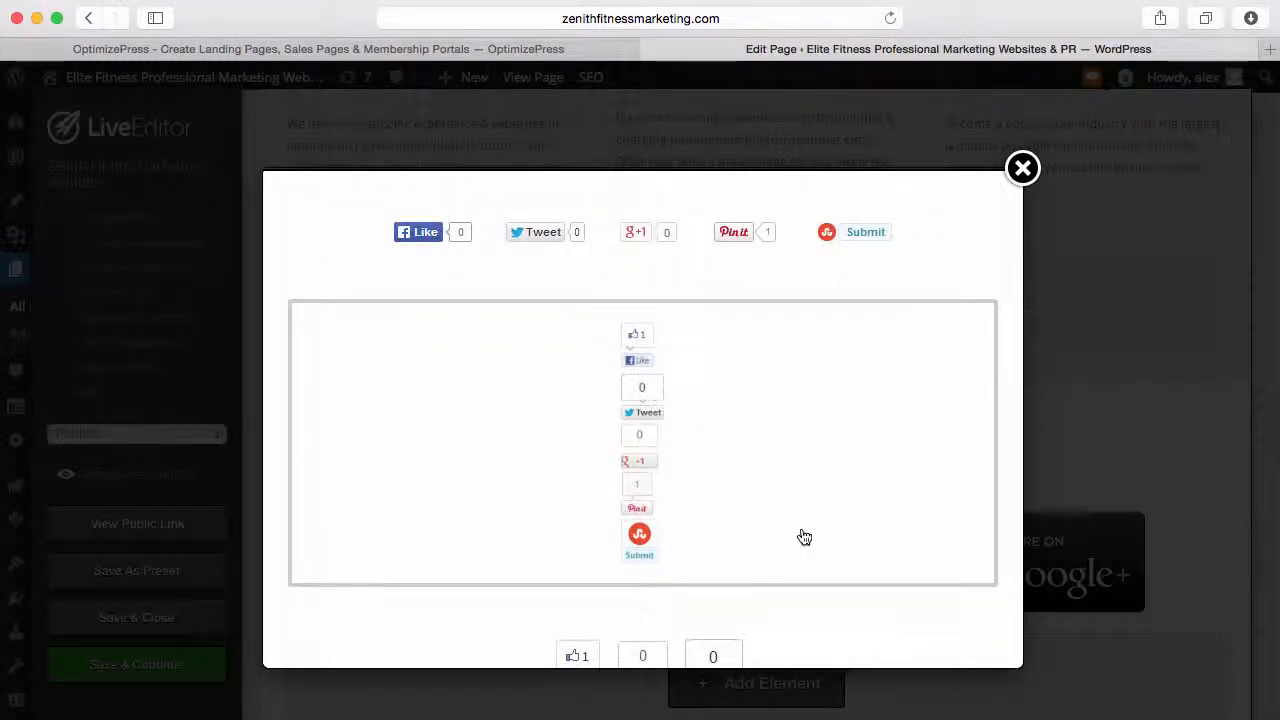
pyautogui.scroll(-5, 804, 537)
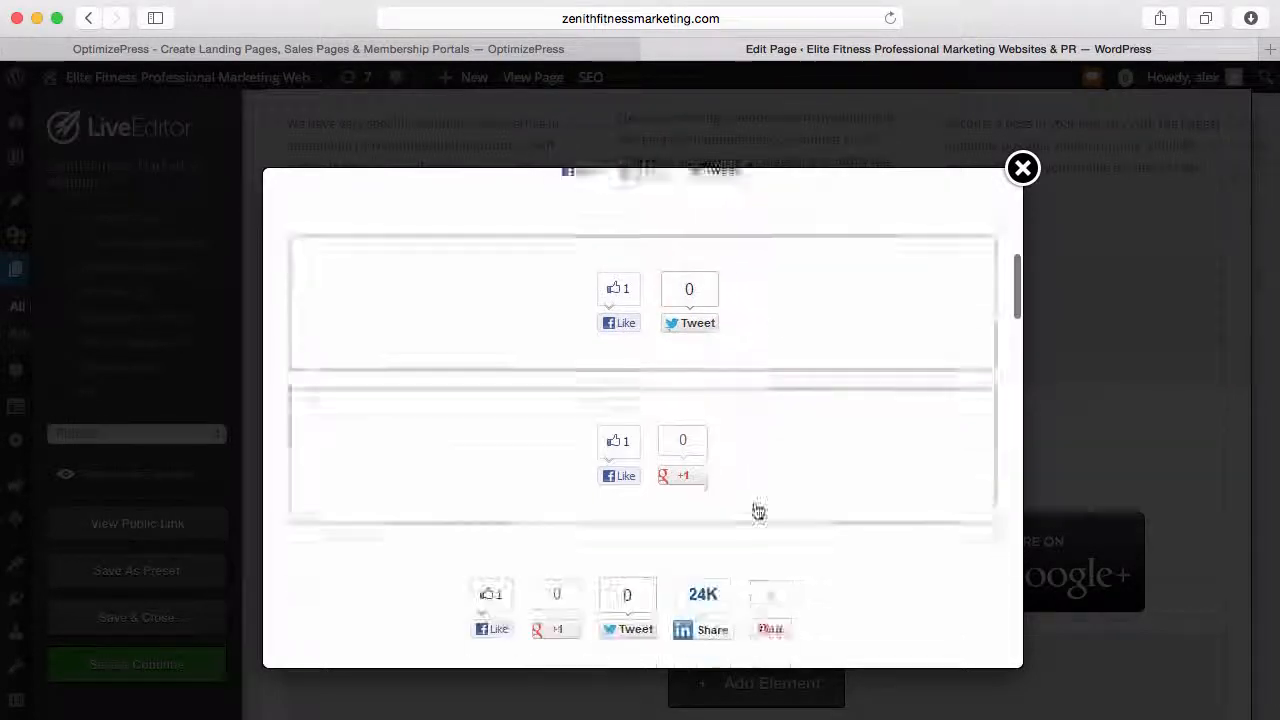
pyautogui.scroll(-10, 759, 512)
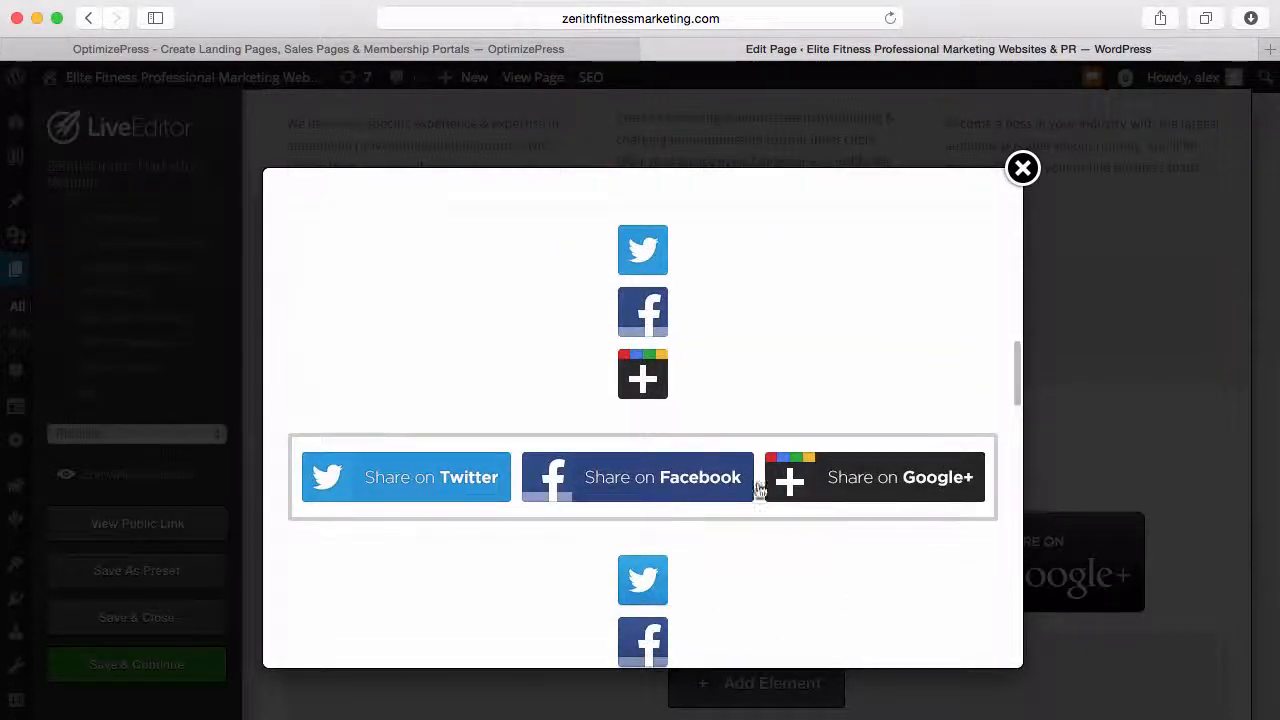
pyautogui.scroll(-6, 759, 488)
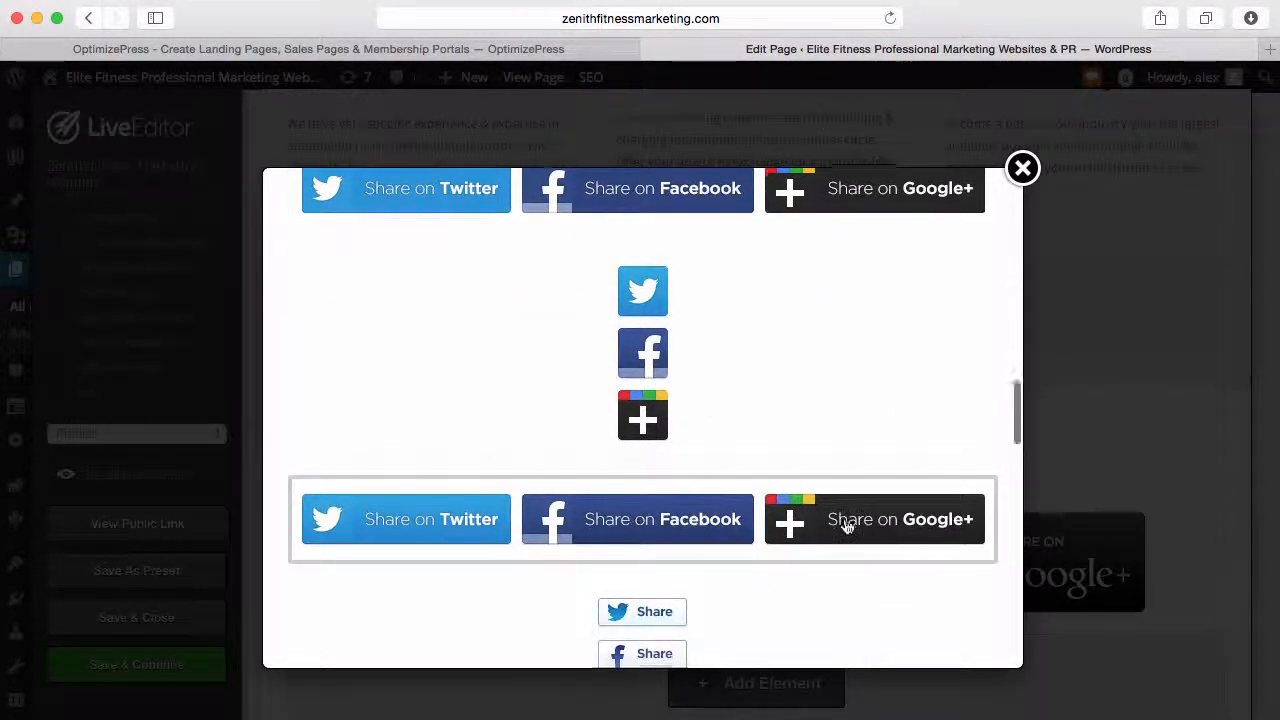
pyautogui.scroll(-8, 845, 525)
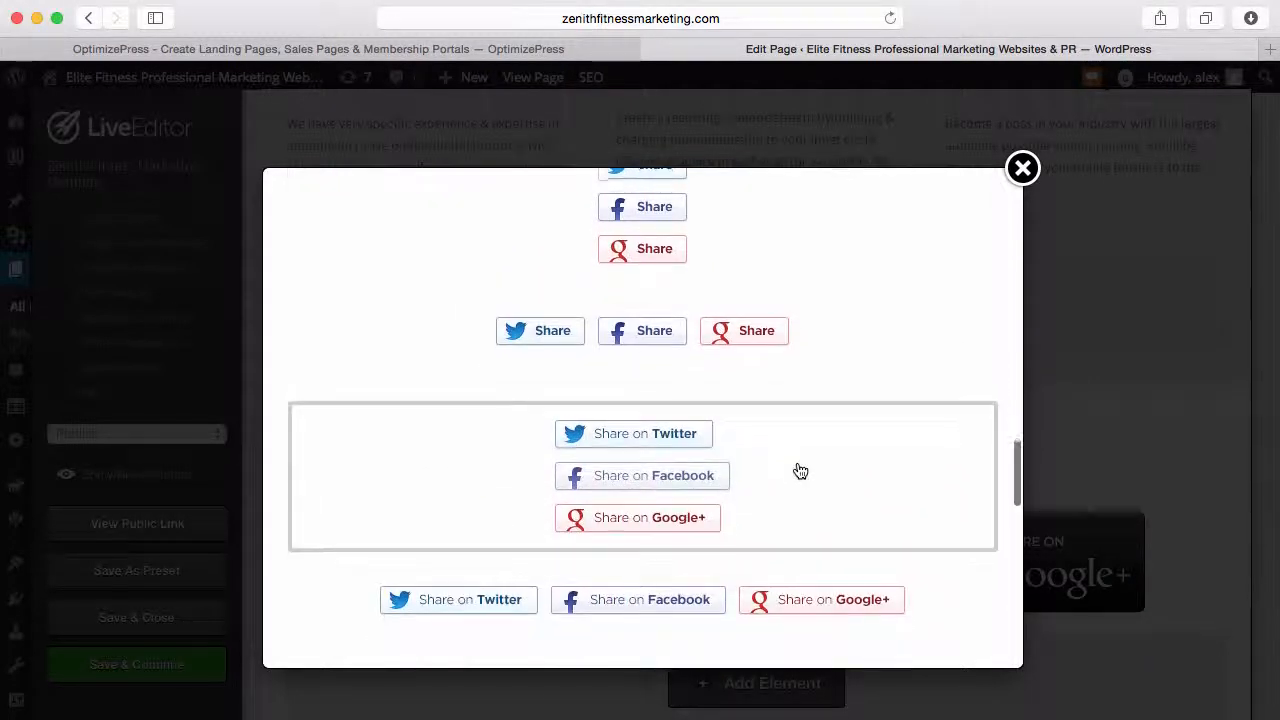
pyautogui.scroll(-8, 800, 471)
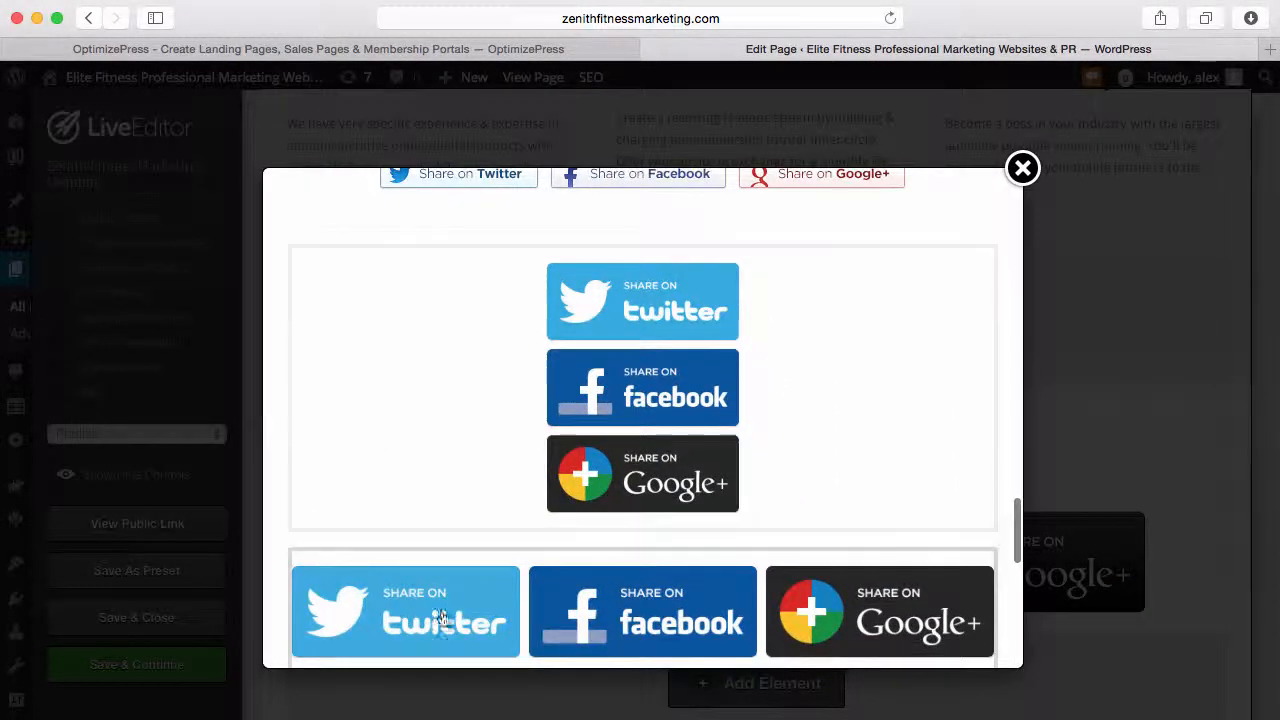
pyautogui.scroll(-8, 829, 554)
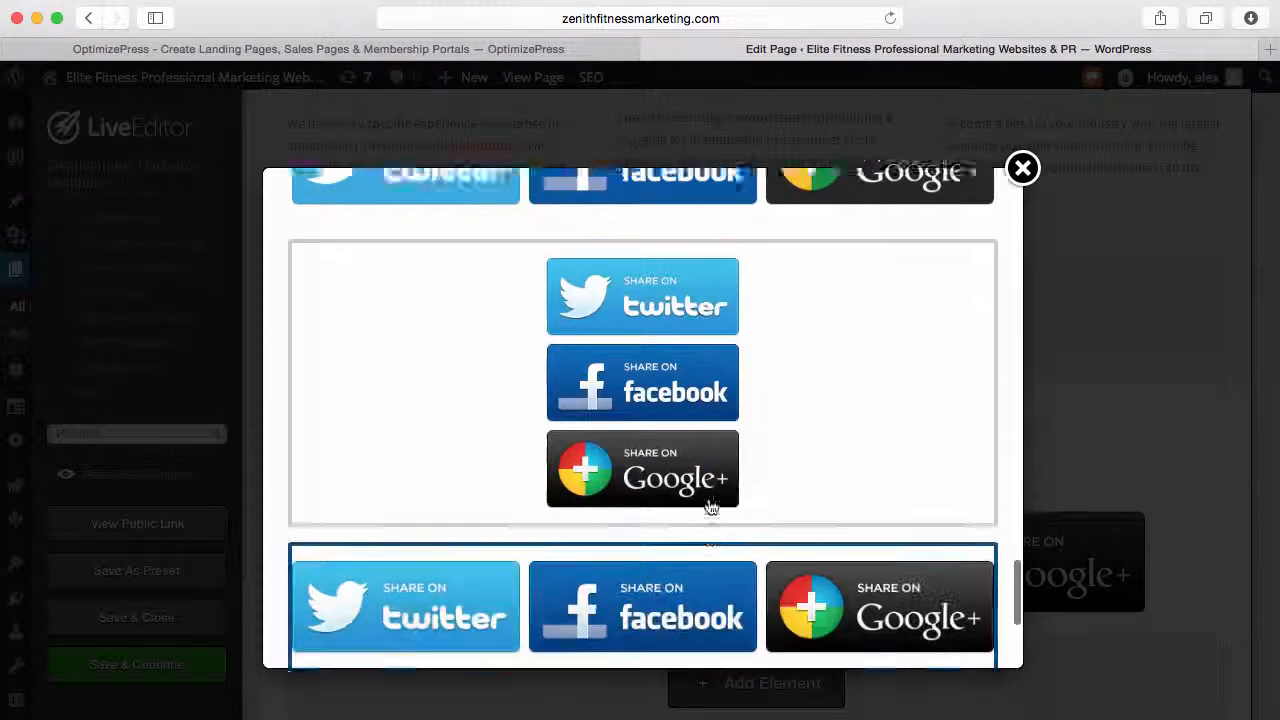
pyautogui.scroll(-6, 710, 508)
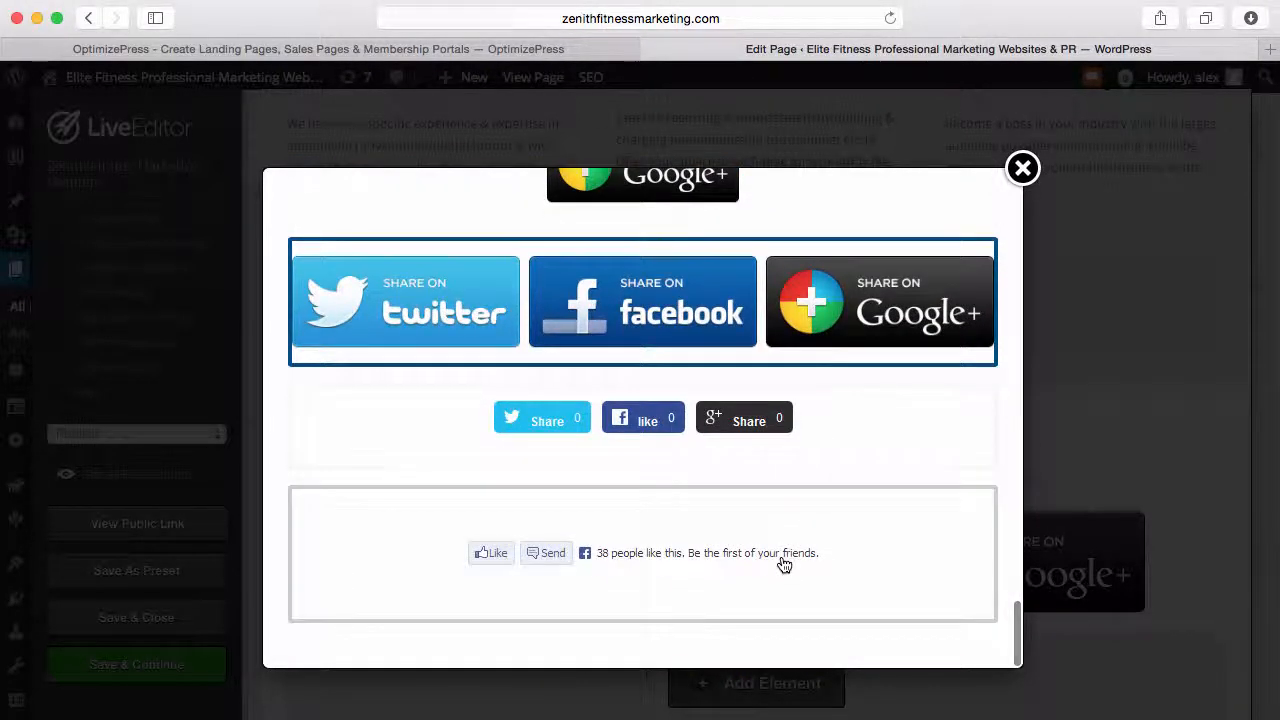
pyautogui.click(1023, 170)
# Look over the remaining page sections and the feature blocks, and check the page's publish status options without changing them.
pyautogui.scroll(-3, 514, 462)
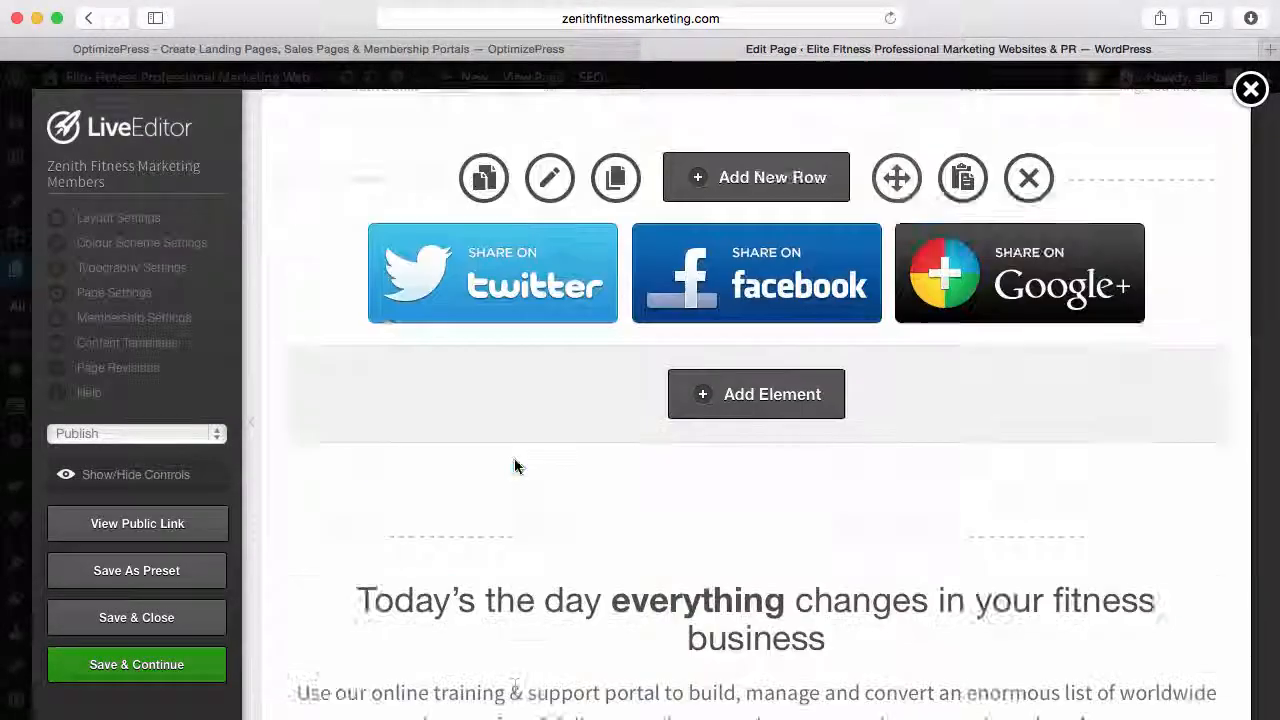
pyautogui.scroll(-10, 514, 466)
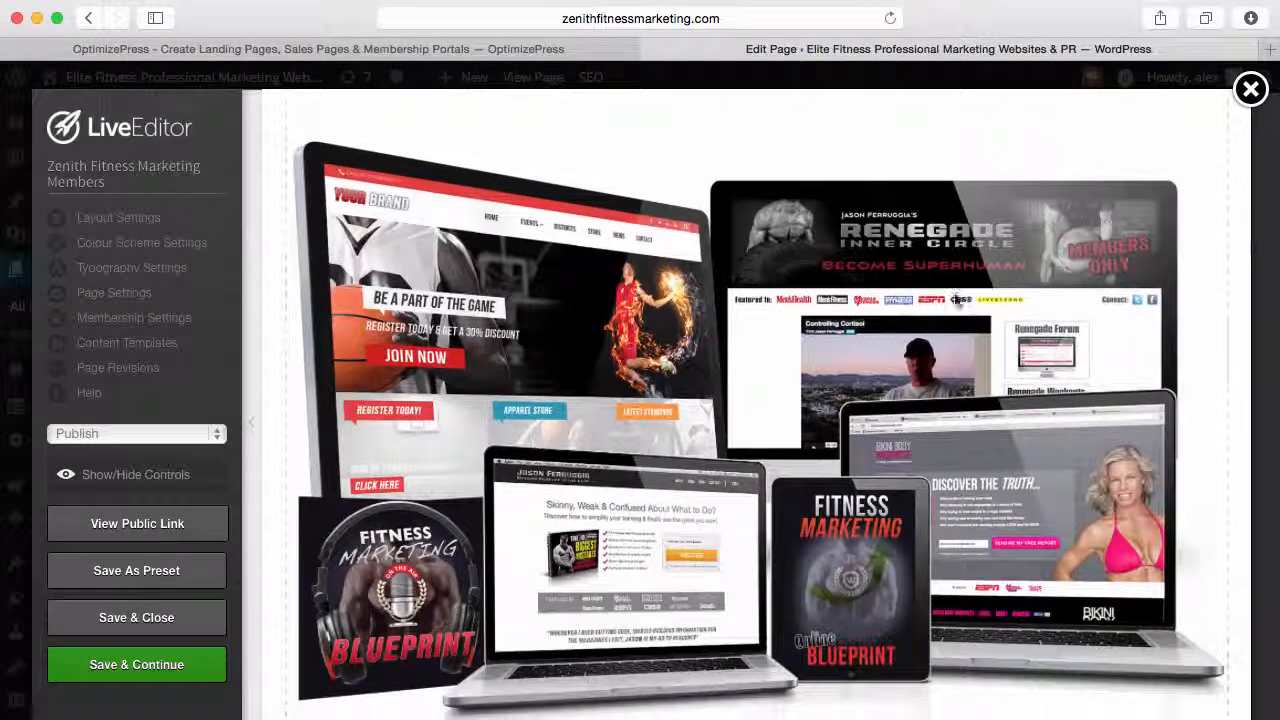
pyautogui.scroll(-1, 604, 372)
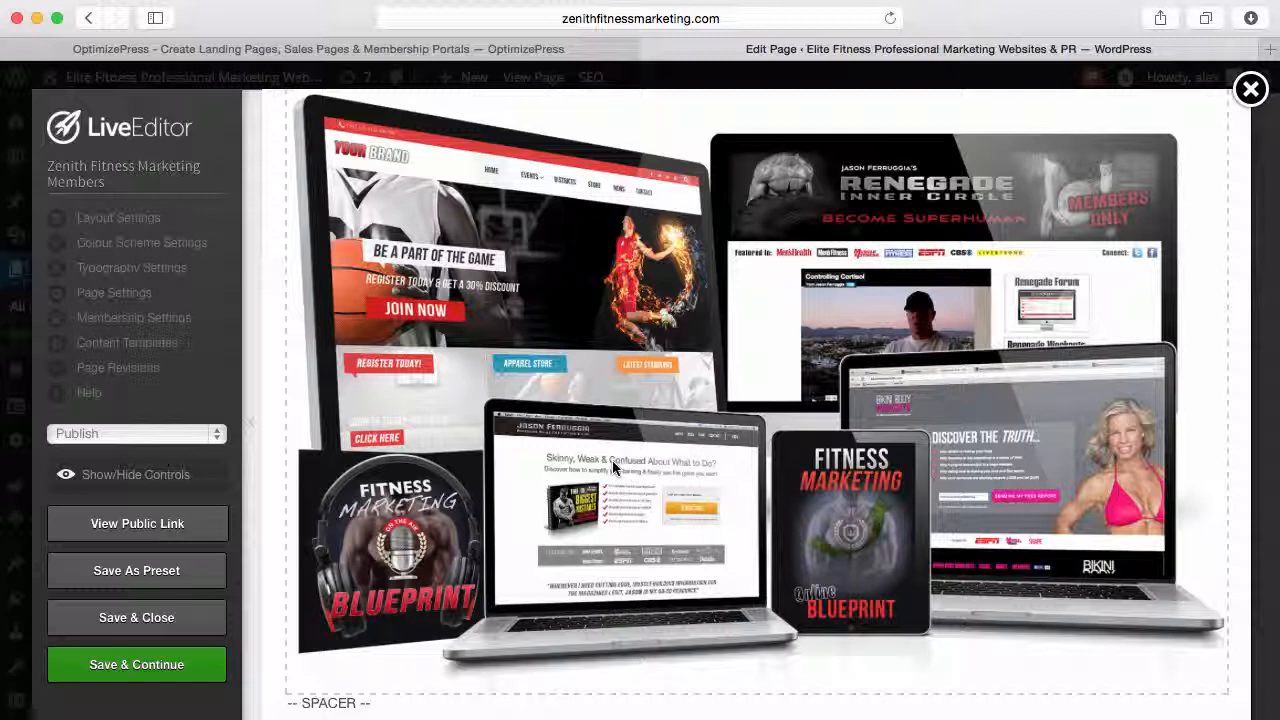
pyautogui.scroll(-3, 610, 501)
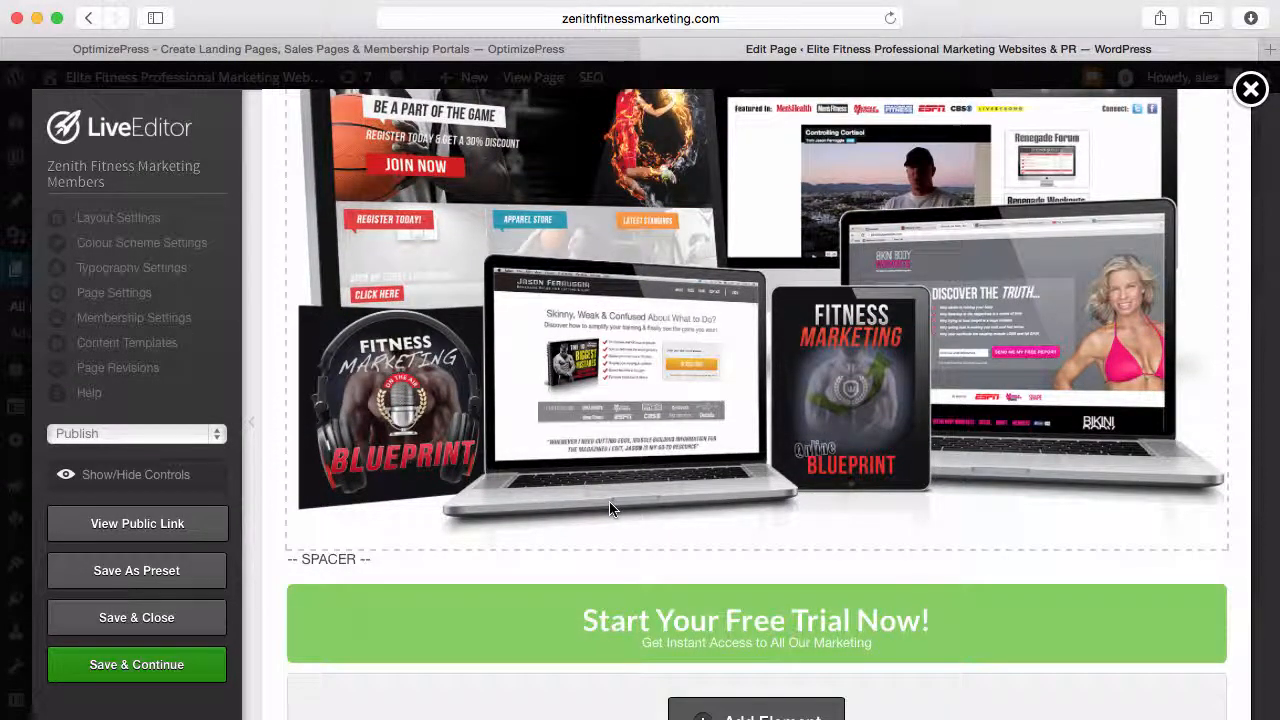
pyautogui.scroll(-10, 466, 445)
pyautogui.scroll(6, 490, 400)
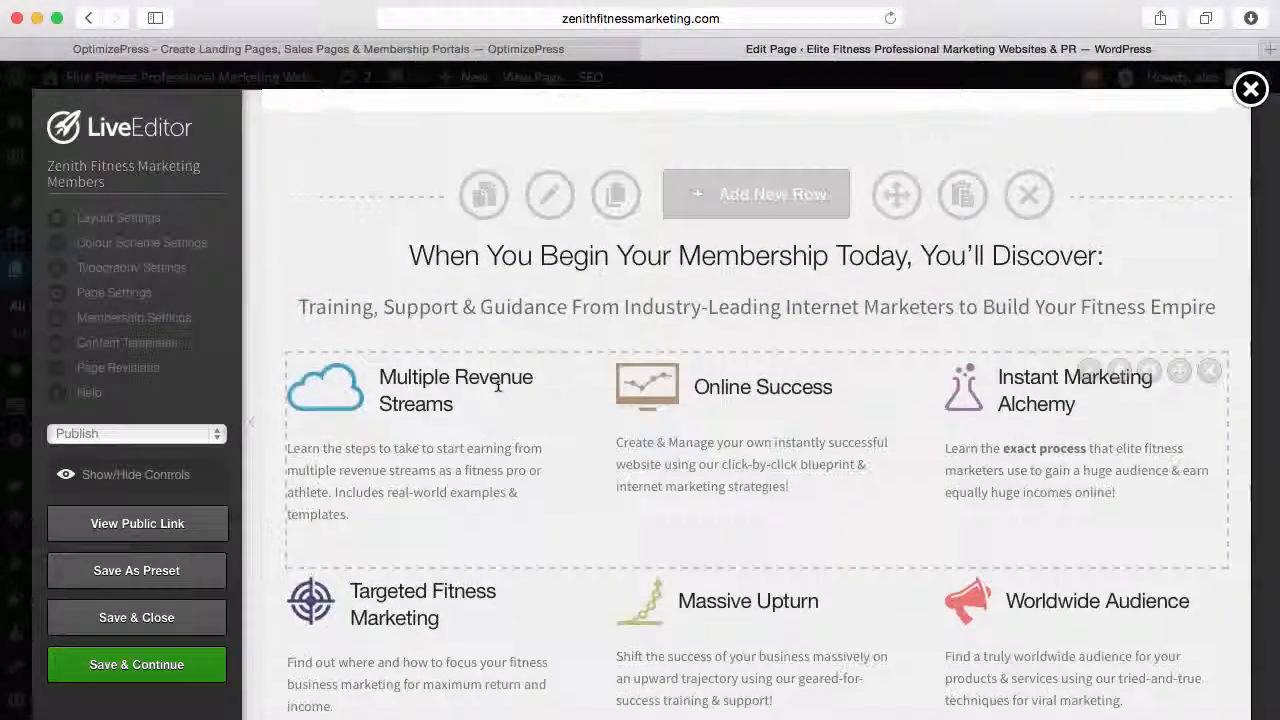
pyautogui.scroll(8, 498, 386)
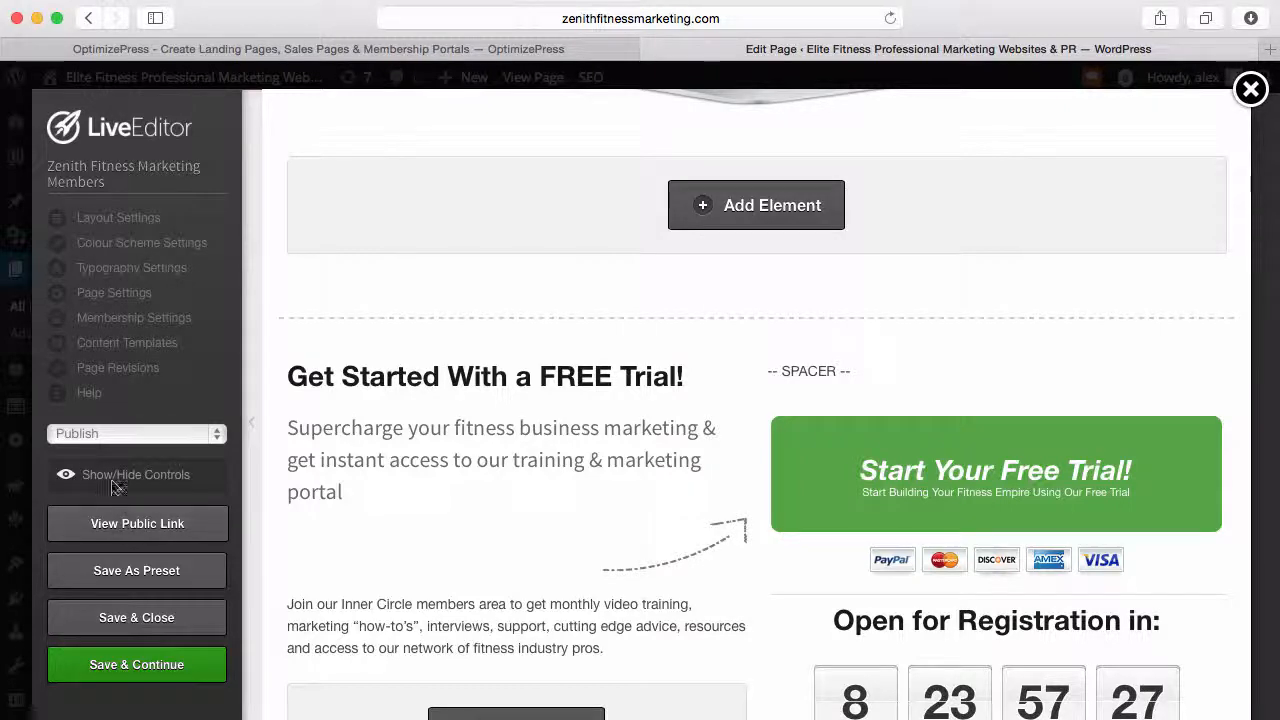
pyautogui.click(221, 441)
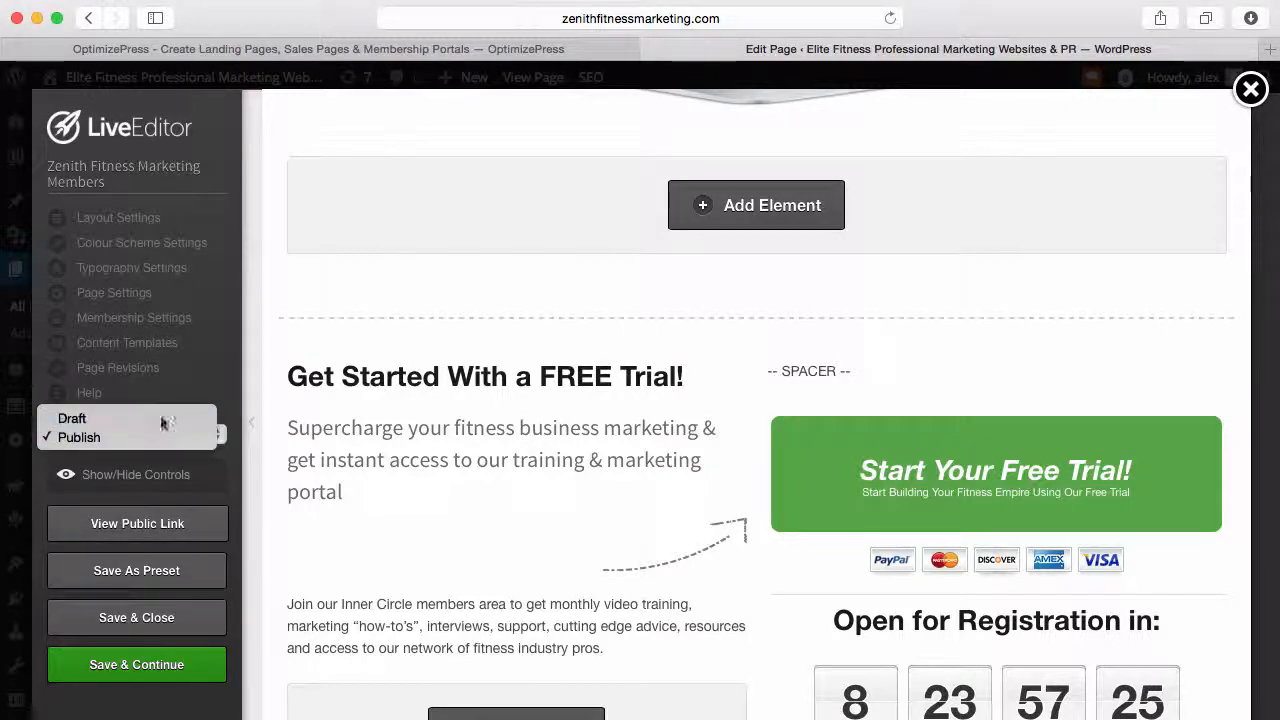
pyautogui.click(215, 380)
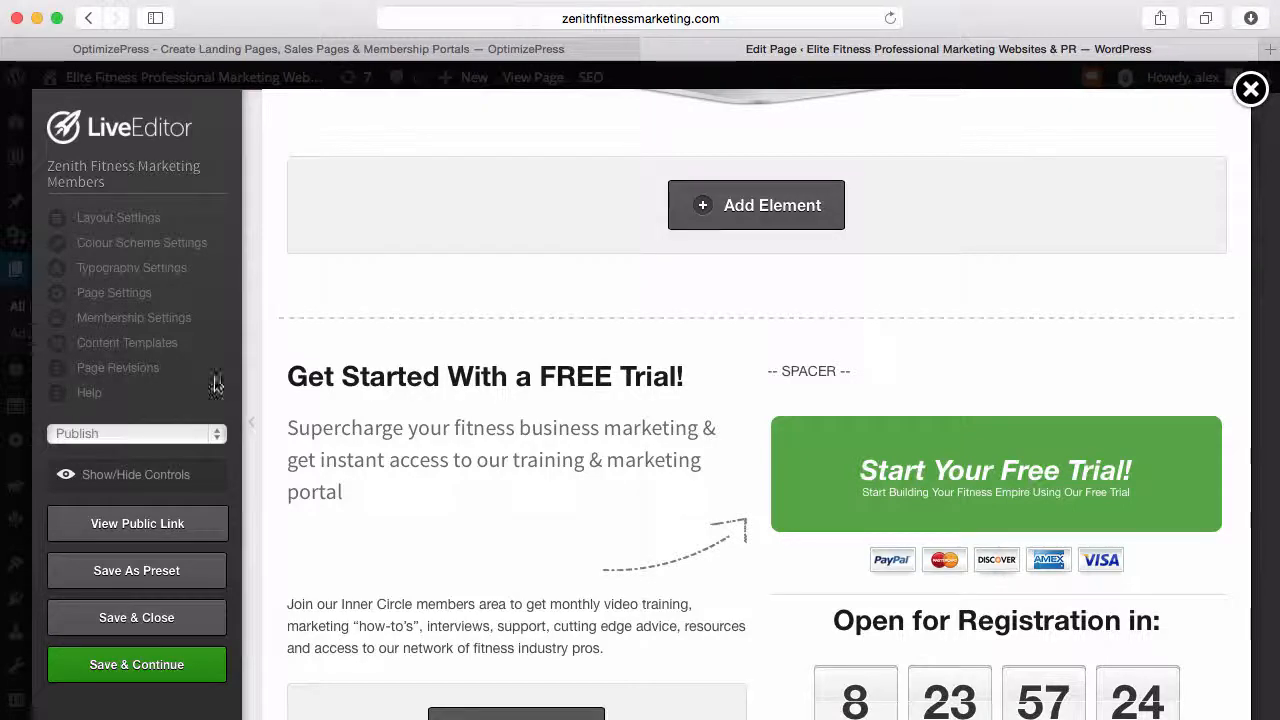
# Open the page revisions, review the current state preview, and select the revision from 10.05.2014 17:34:43 for comparison.
pyautogui.click(118, 368)
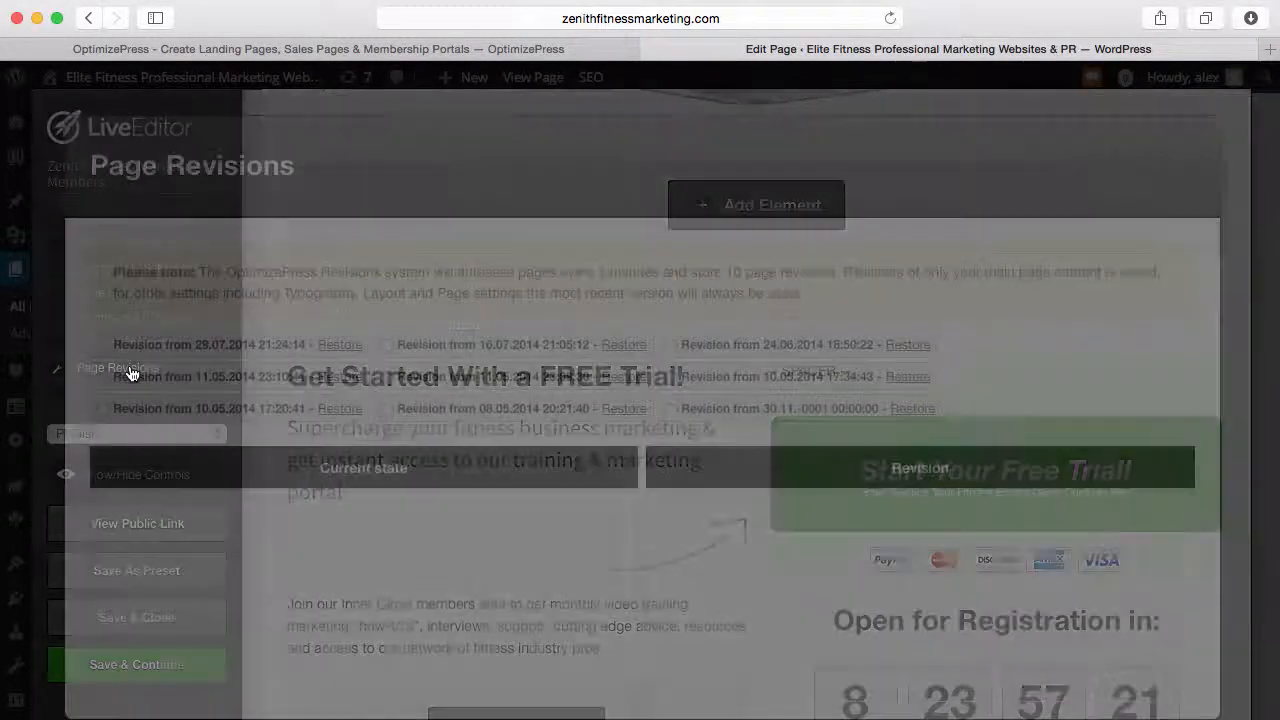
pyautogui.scroll(-3, 389, 568)
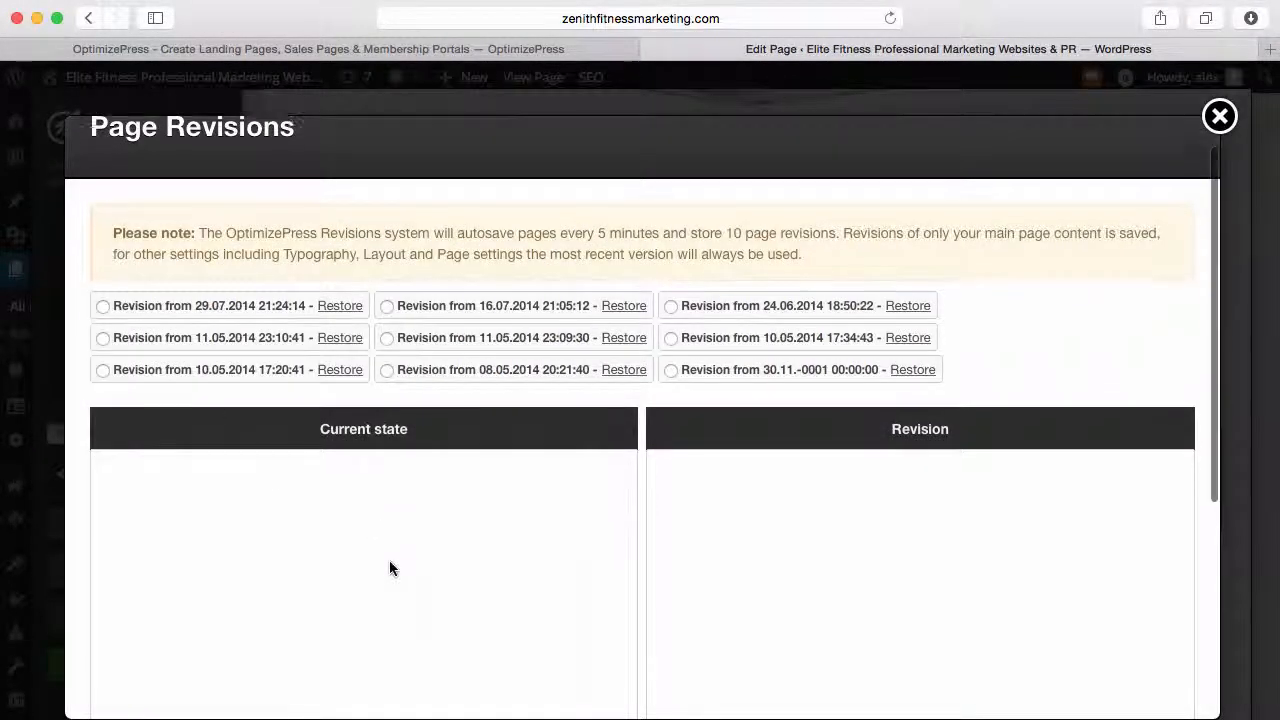
pyautogui.scroll(-4, 320, 450)
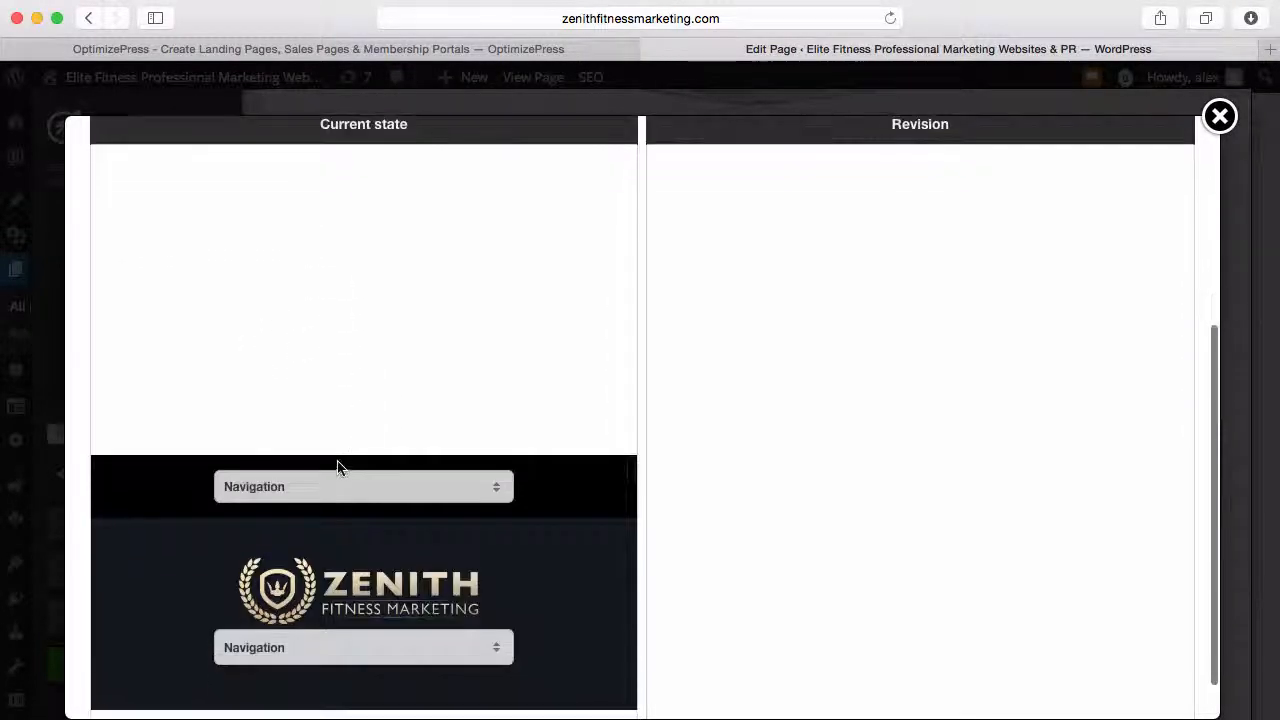
pyautogui.scroll(-5, 391, 551)
pyautogui.scroll(-2, 394, 570)
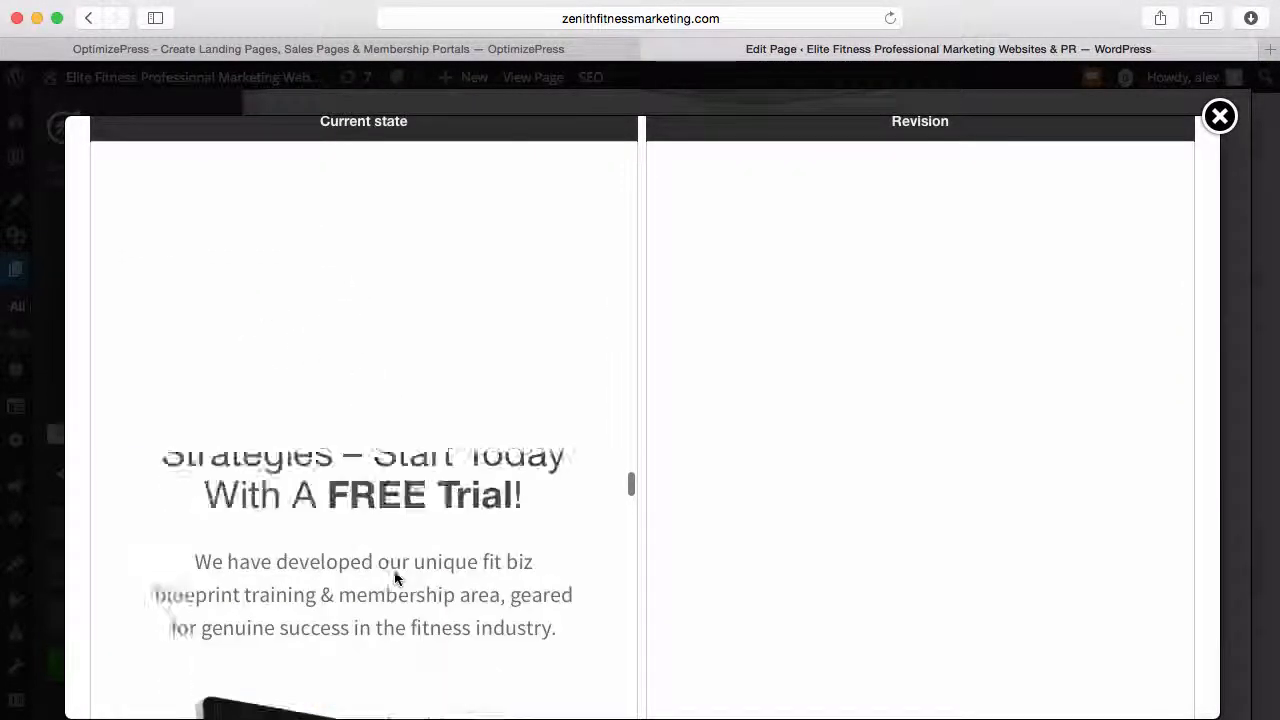
pyautogui.scroll(10, 394, 572)
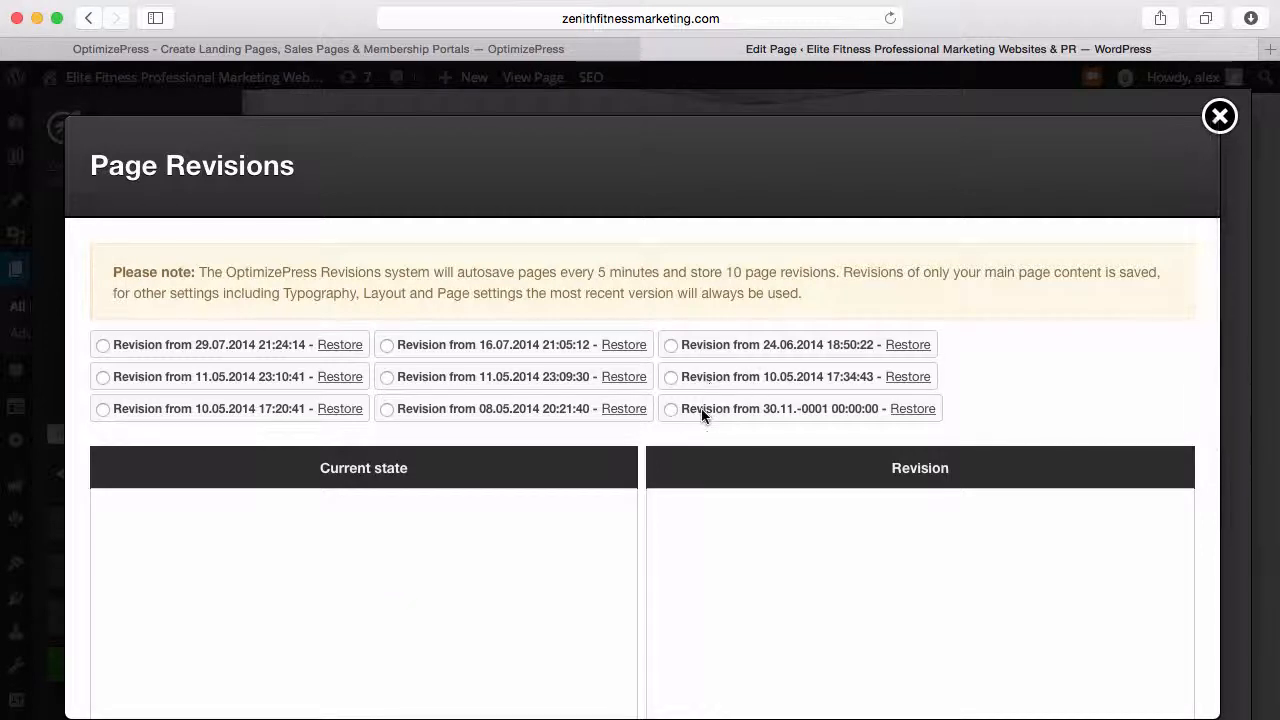
pyautogui.click(670, 377)
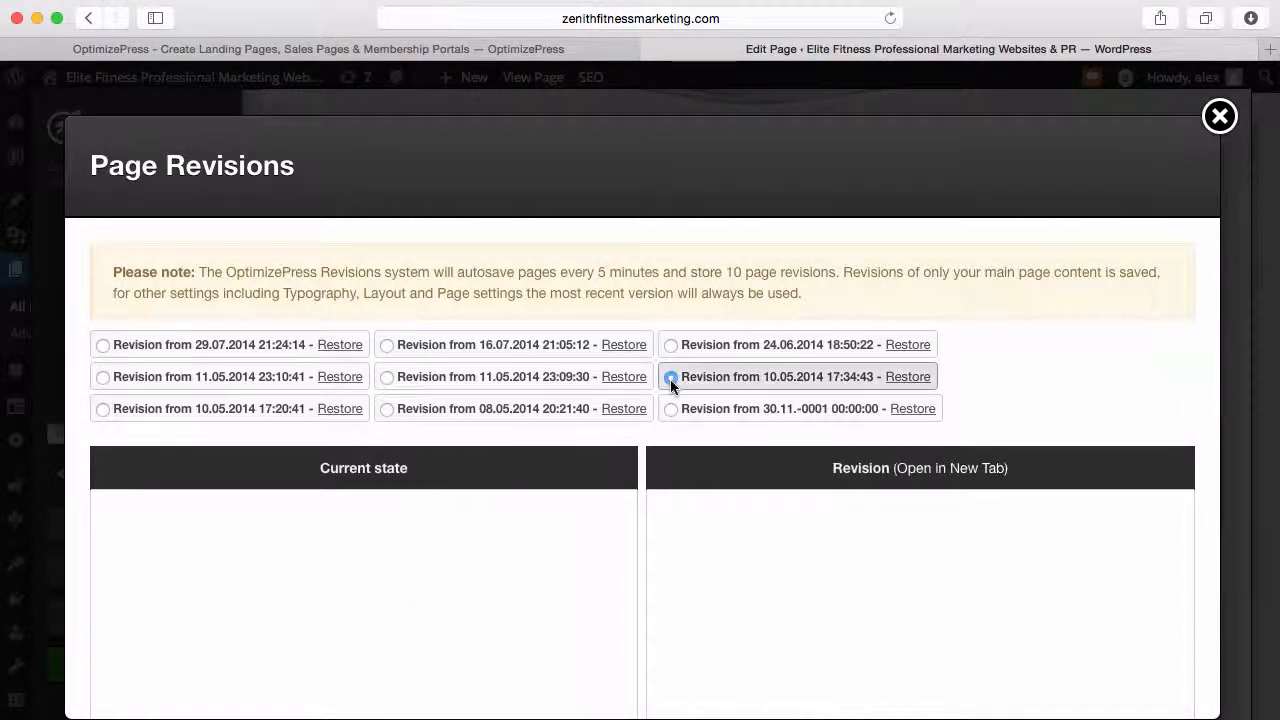
# Compare the current state with the selected revision from the trial section to the registration countdown, and close the page revisions without restoring.
pyautogui.scroll(-3, 746, 472)
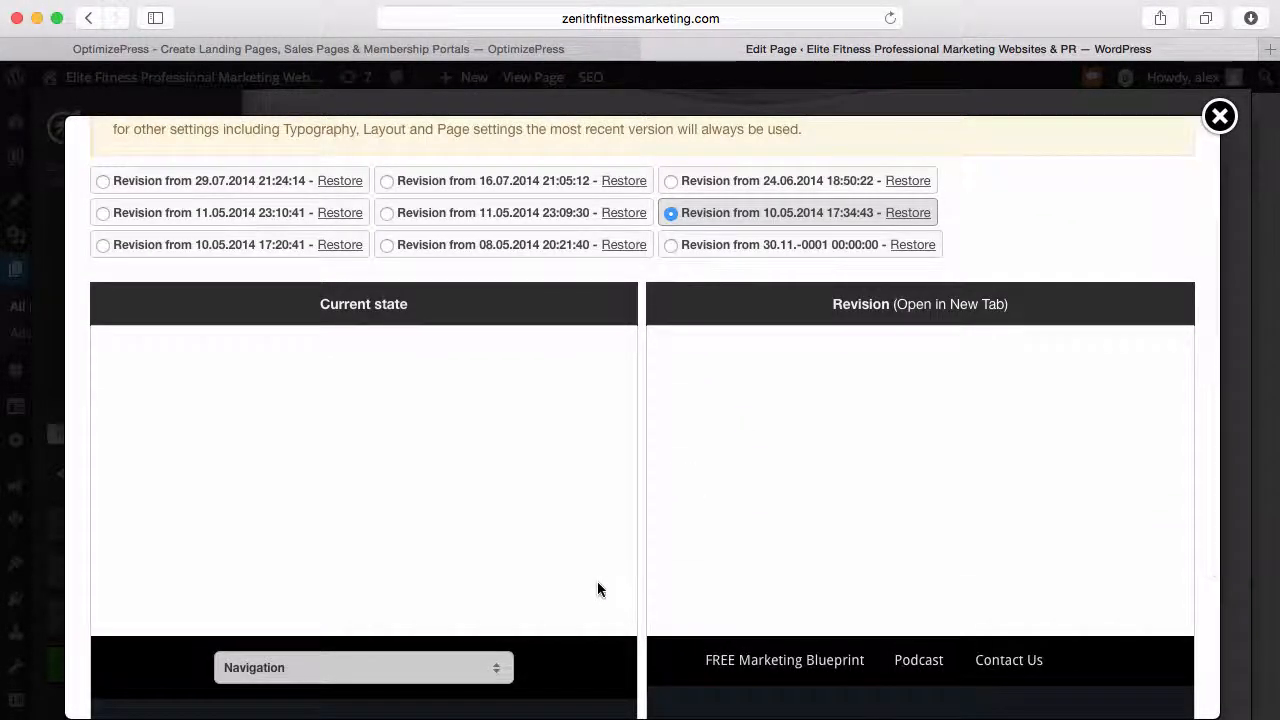
pyautogui.scroll(-4, 600, 589)
pyautogui.scroll(-3, 744, 620)
pyautogui.scroll(-5, 744, 620)
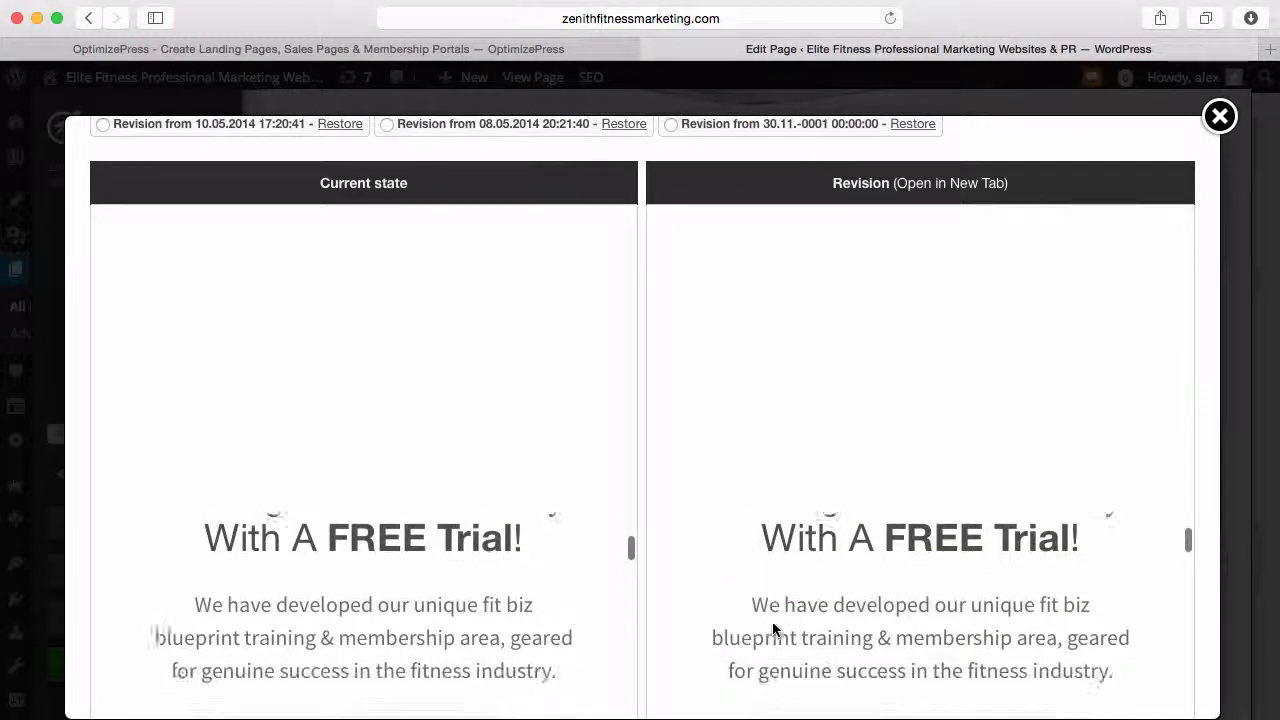
pyautogui.scroll(-10, 1149, 674)
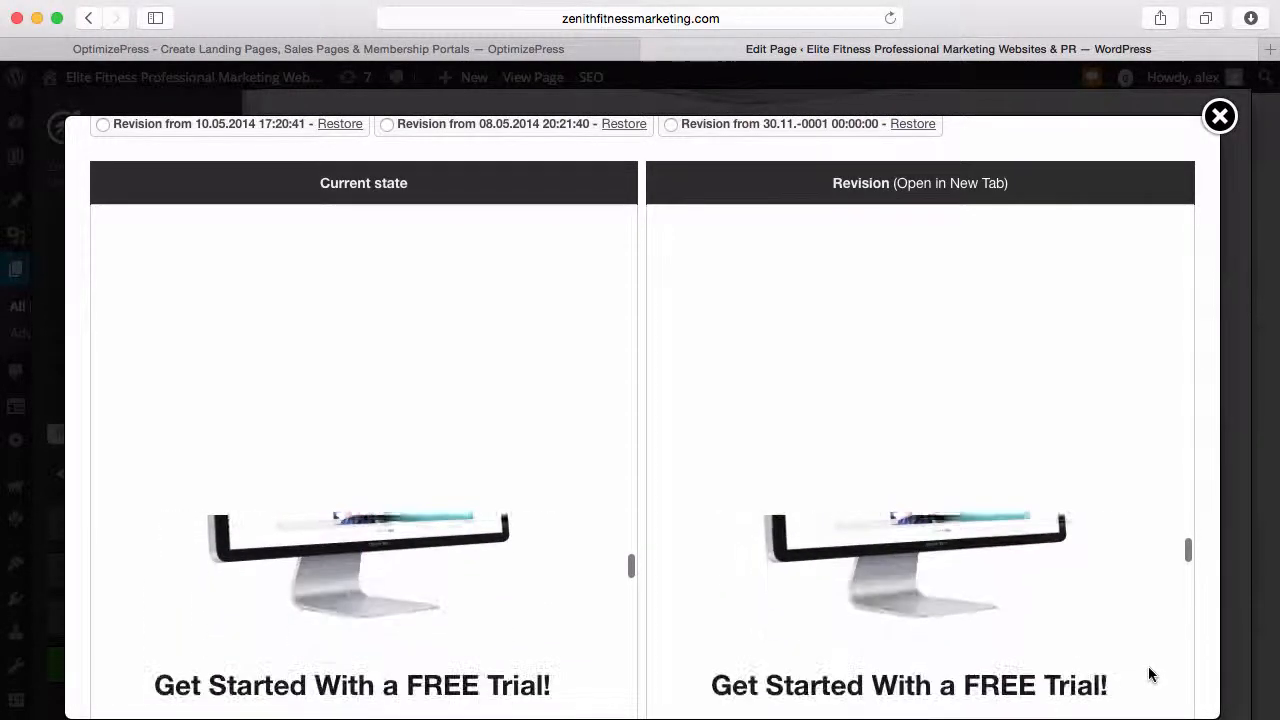
pyautogui.scroll(-2, 1149, 668)
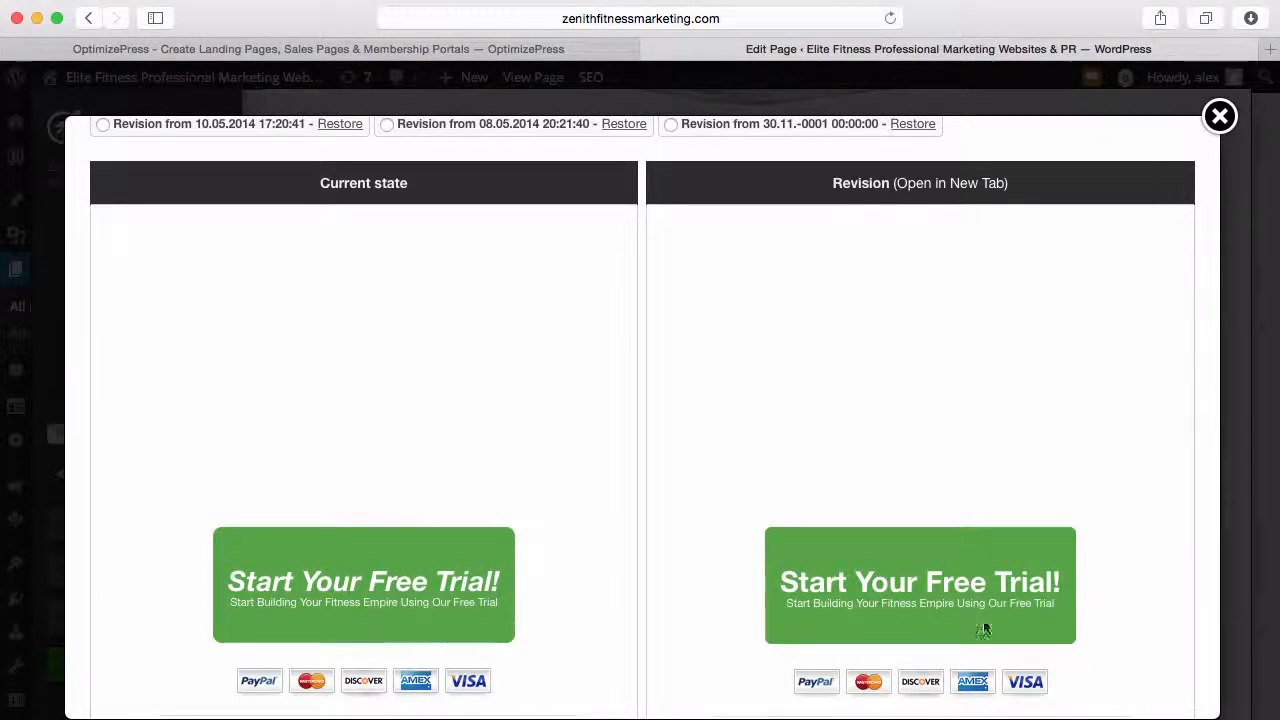
pyautogui.scroll(-4, 988, 628)
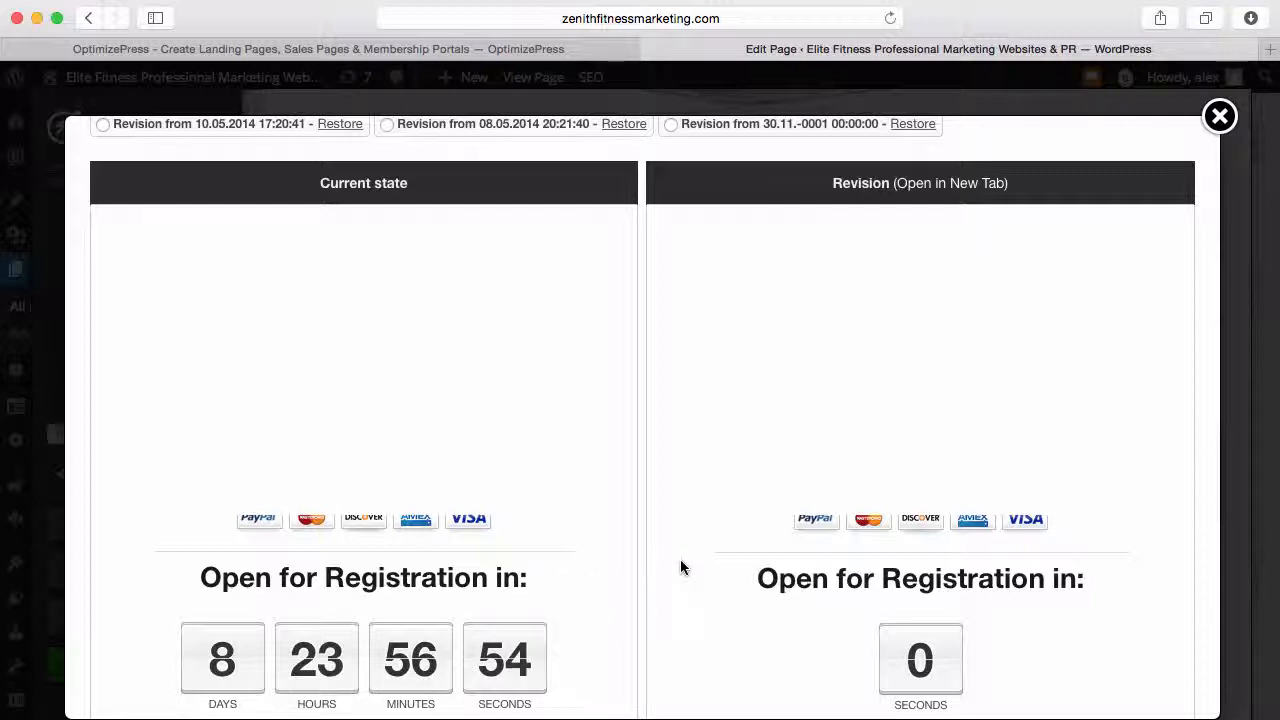
pyautogui.scroll(8, 923, 558)
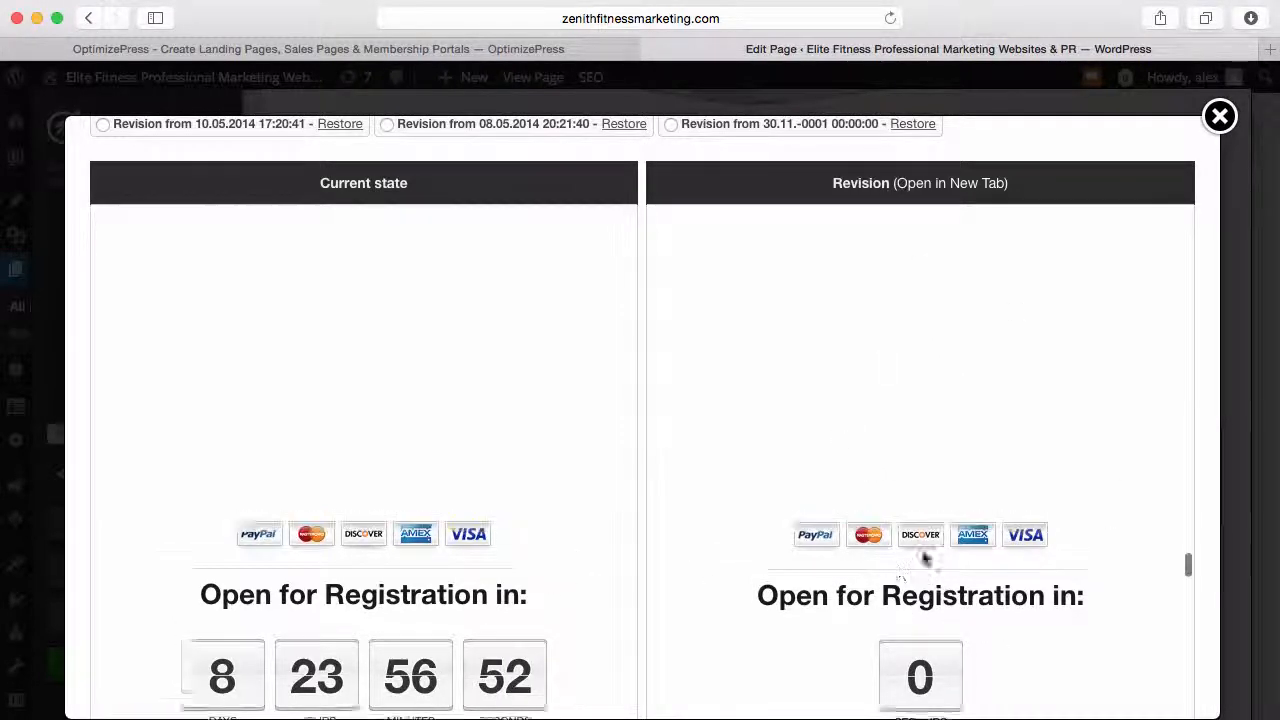
pyautogui.scroll(5, 932, 554)
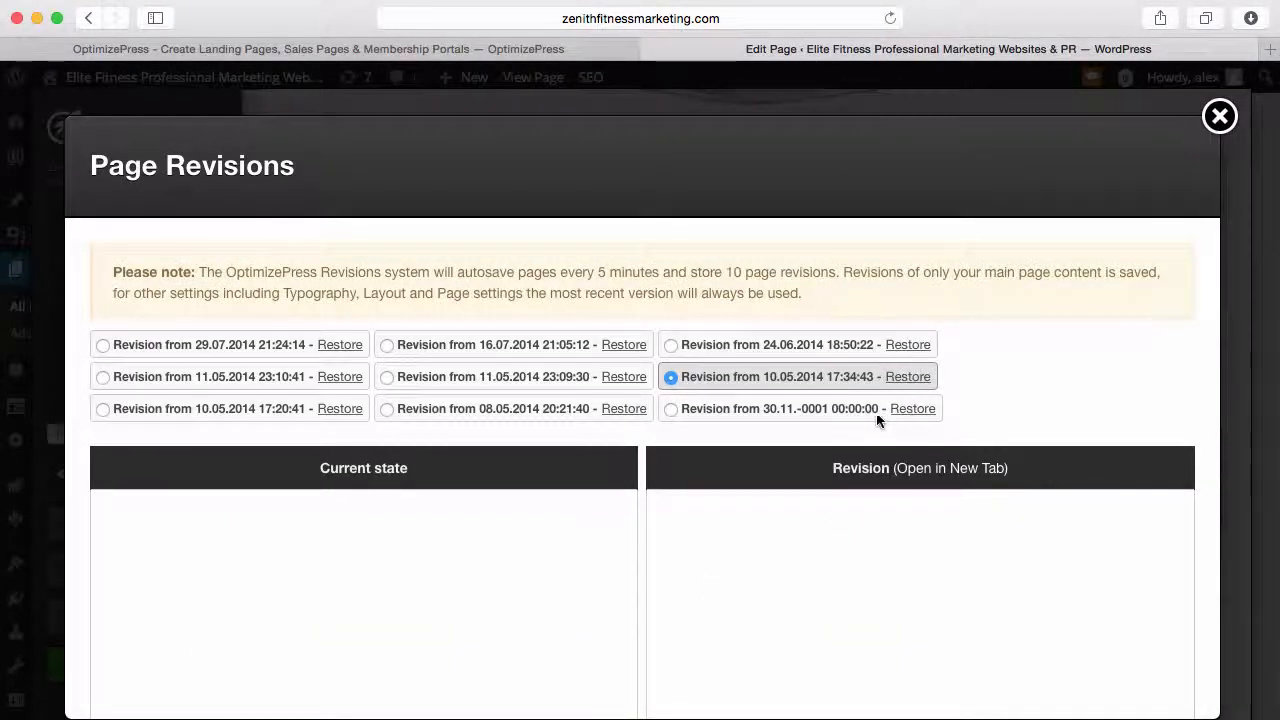
pyautogui.click(1220, 117)
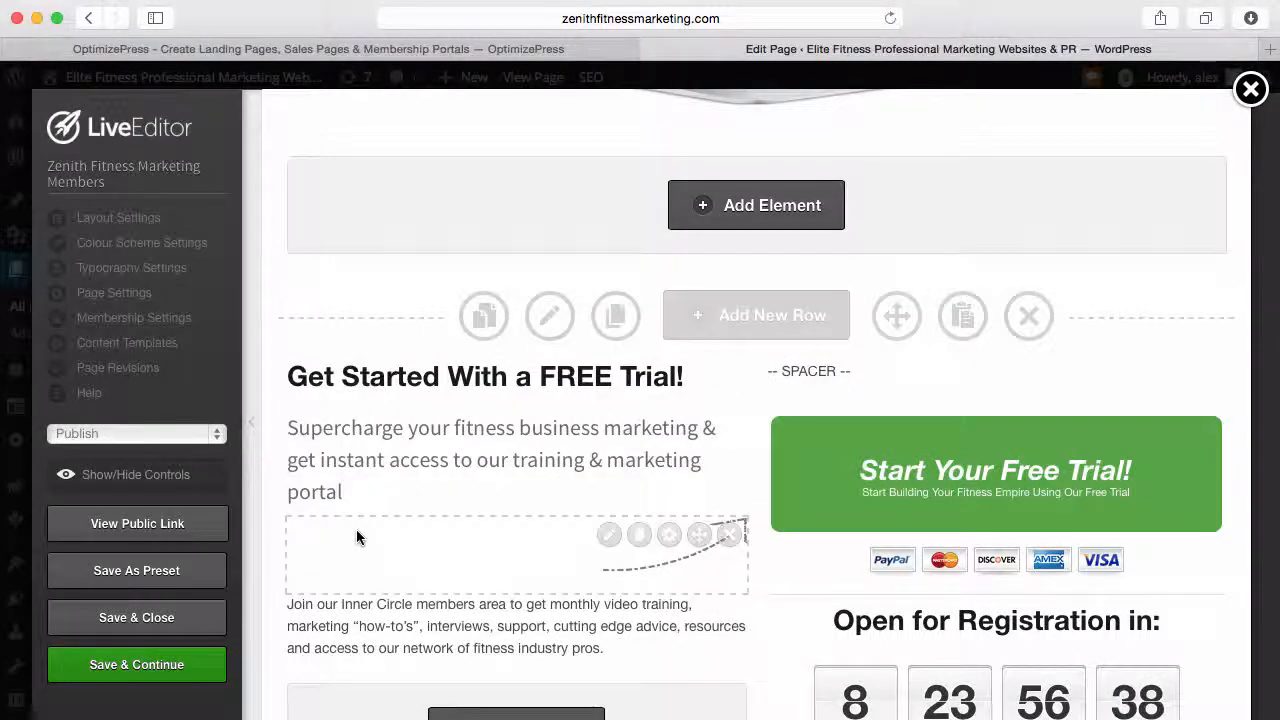
# Open the layout settings and review the Header & Navigation options for header style, logo, background colour and header/logo link.
pyautogui.click(88, 220)
pyautogui.click(393, 393)
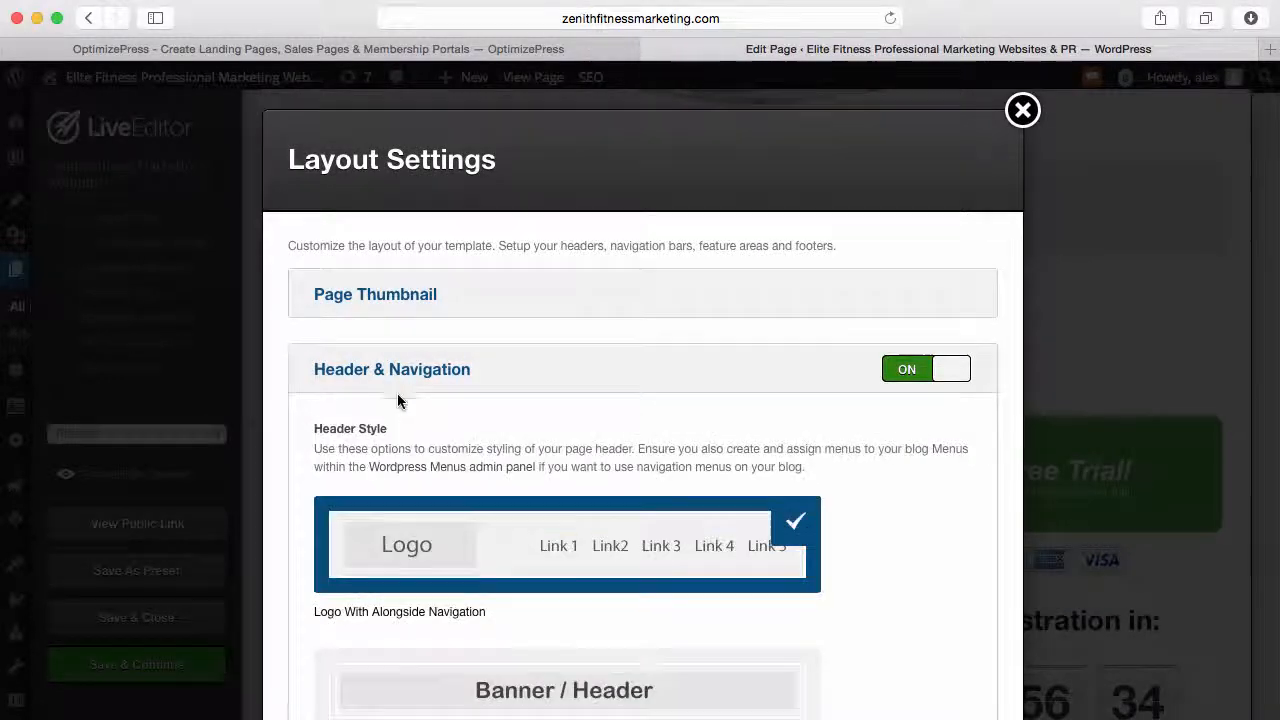
pyautogui.scroll(-5, 435, 518)
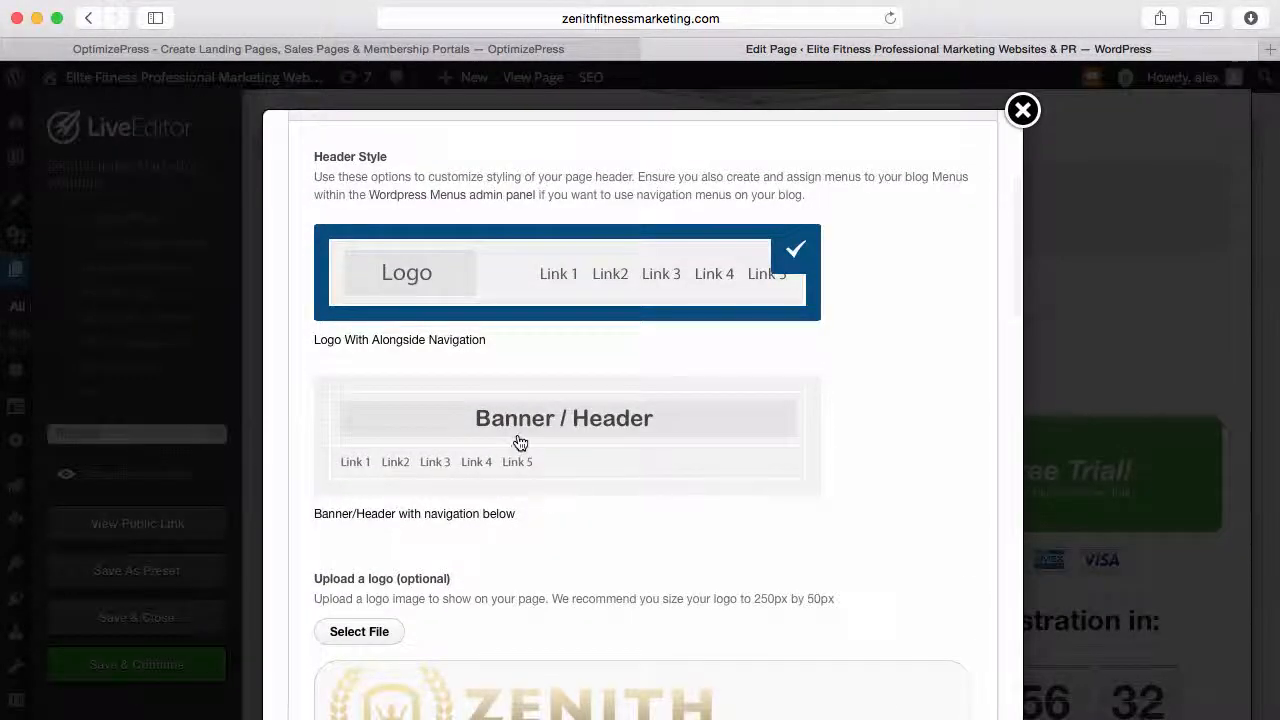
pyautogui.scroll(-5, 520, 442)
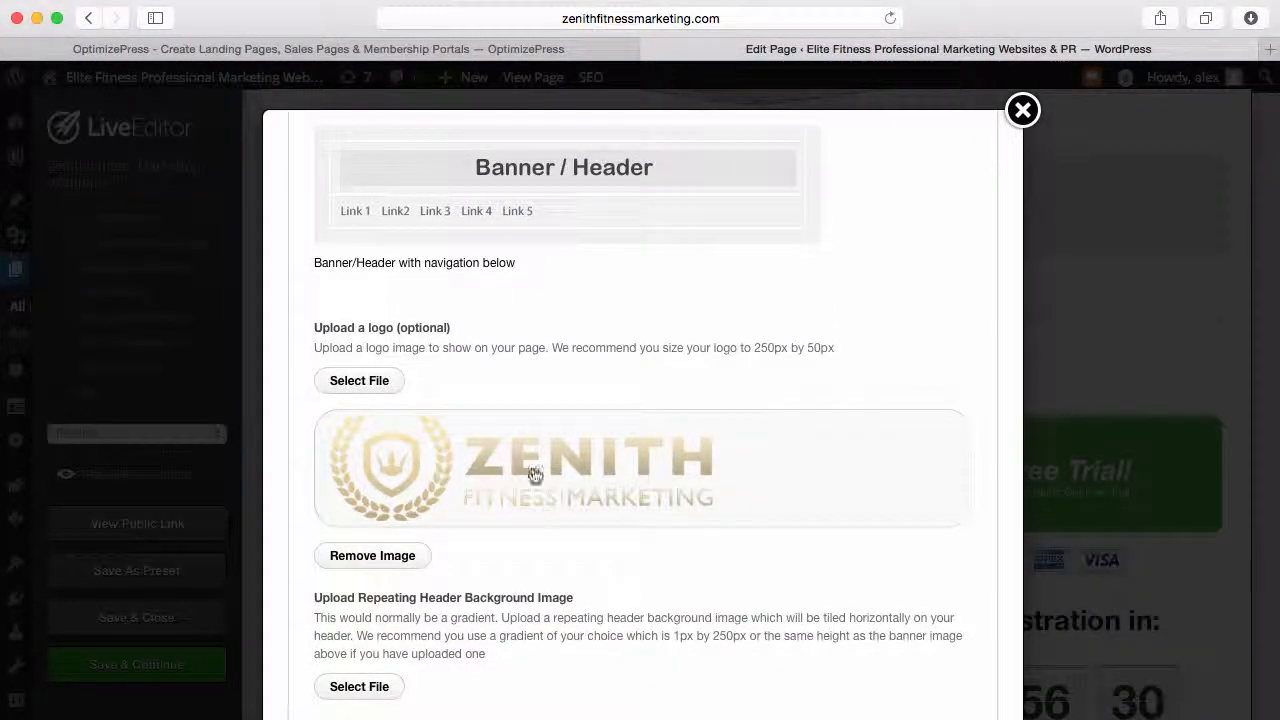
pyautogui.scroll(-2, 535, 475)
pyautogui.scroll(-5, 520, 580)
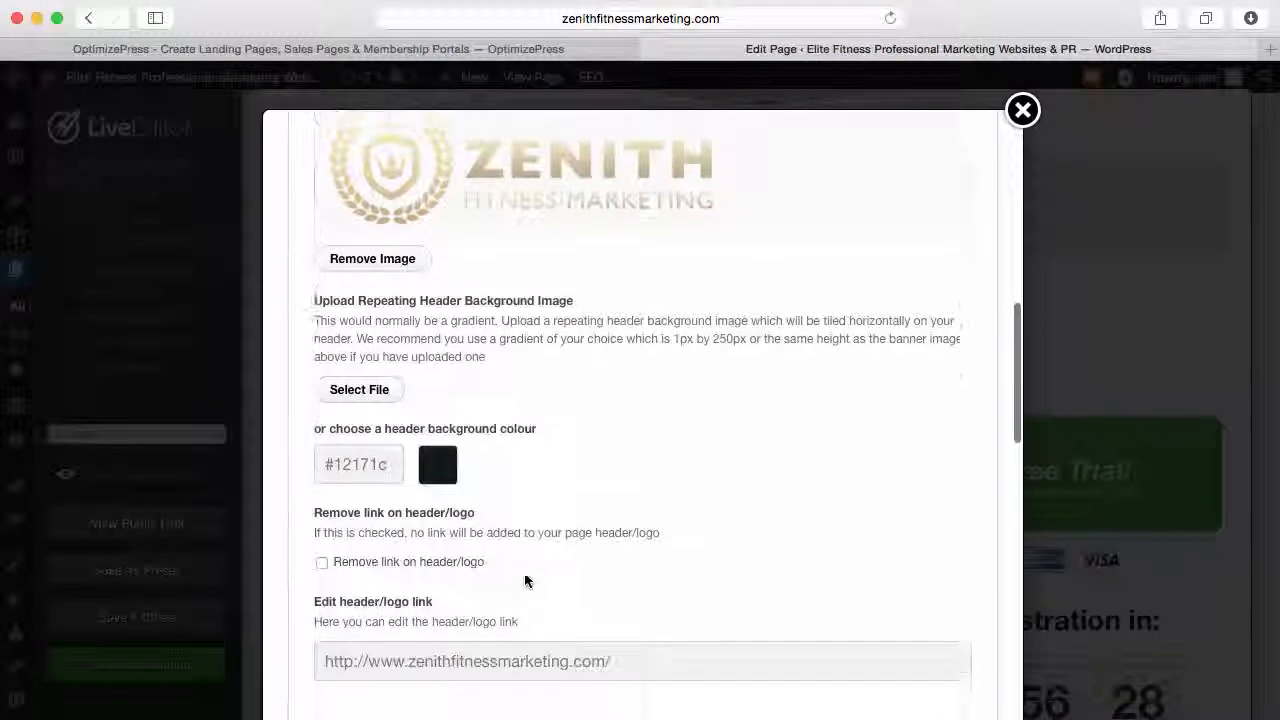
pyautogui.scroll(-4, 498, 440)
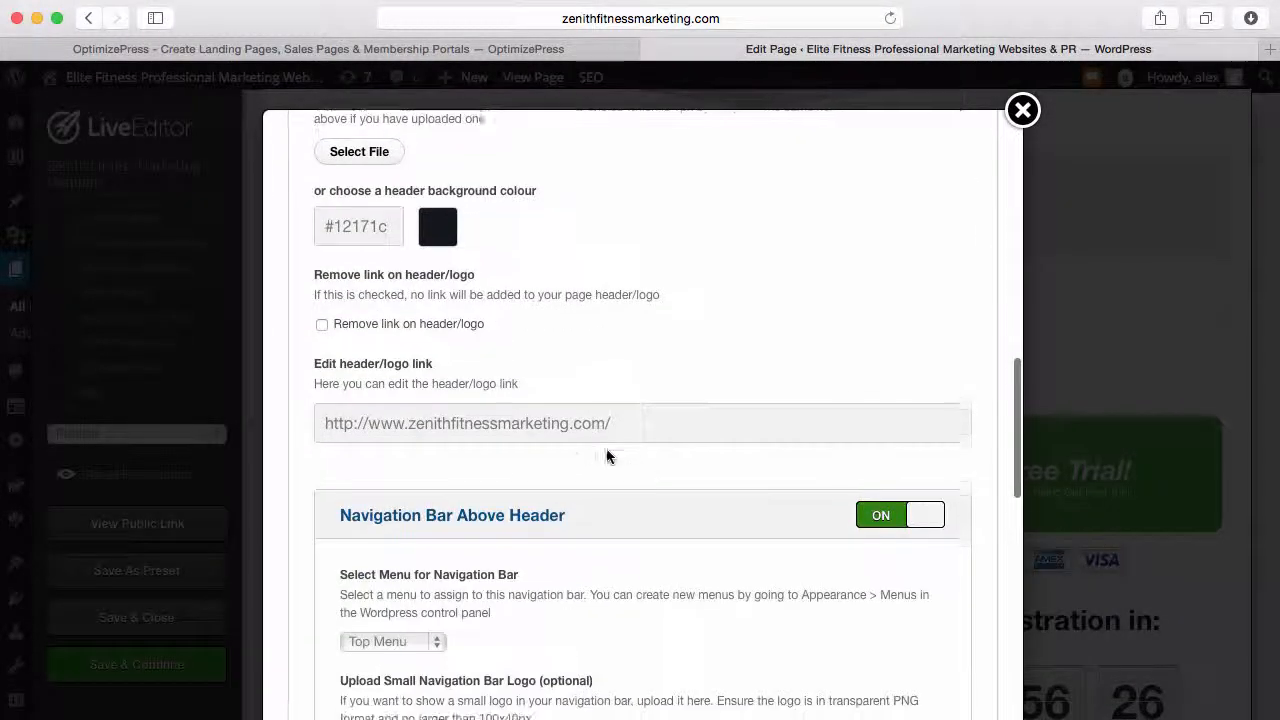
pyautogui.moveTo(643, 414); pyautogui.dragTo(336, 425)
# Review the menu choices and settings of the navigation bars above the header and alongside the logo, and close the layout settings without changes.
pyautogui.scroll(-6, 551, 514)
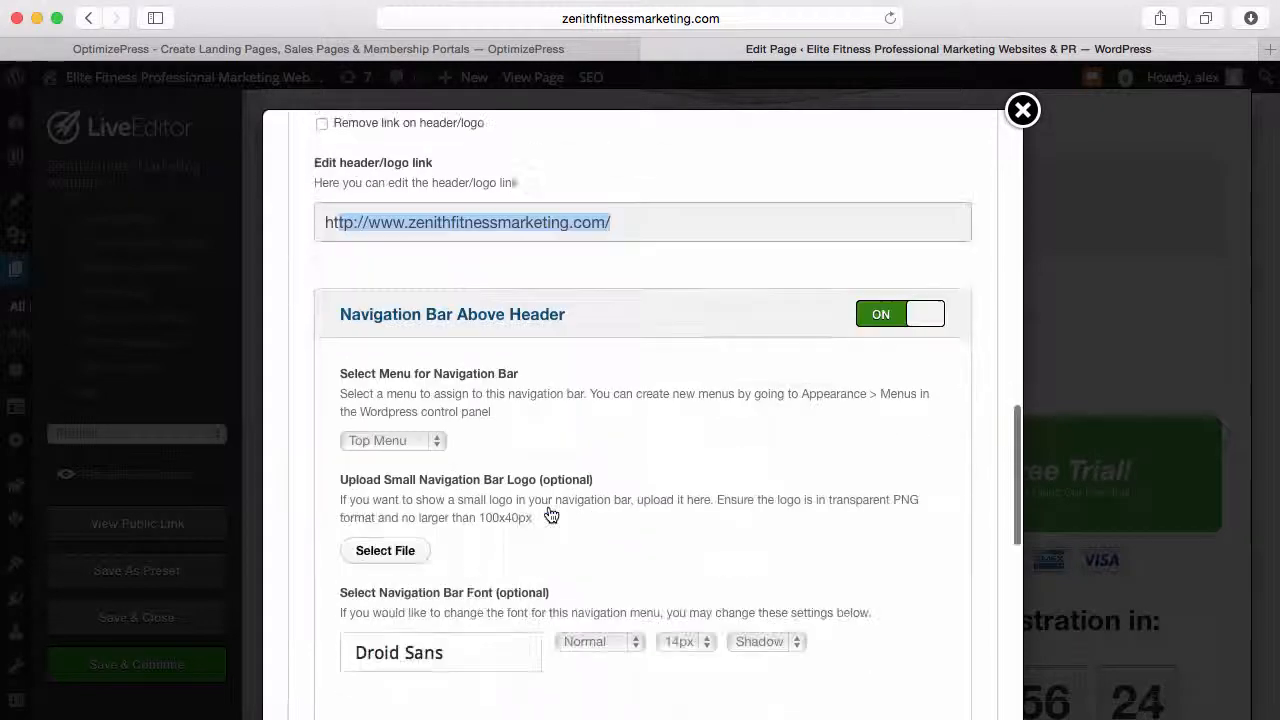
pyautogui.click(440, 262)
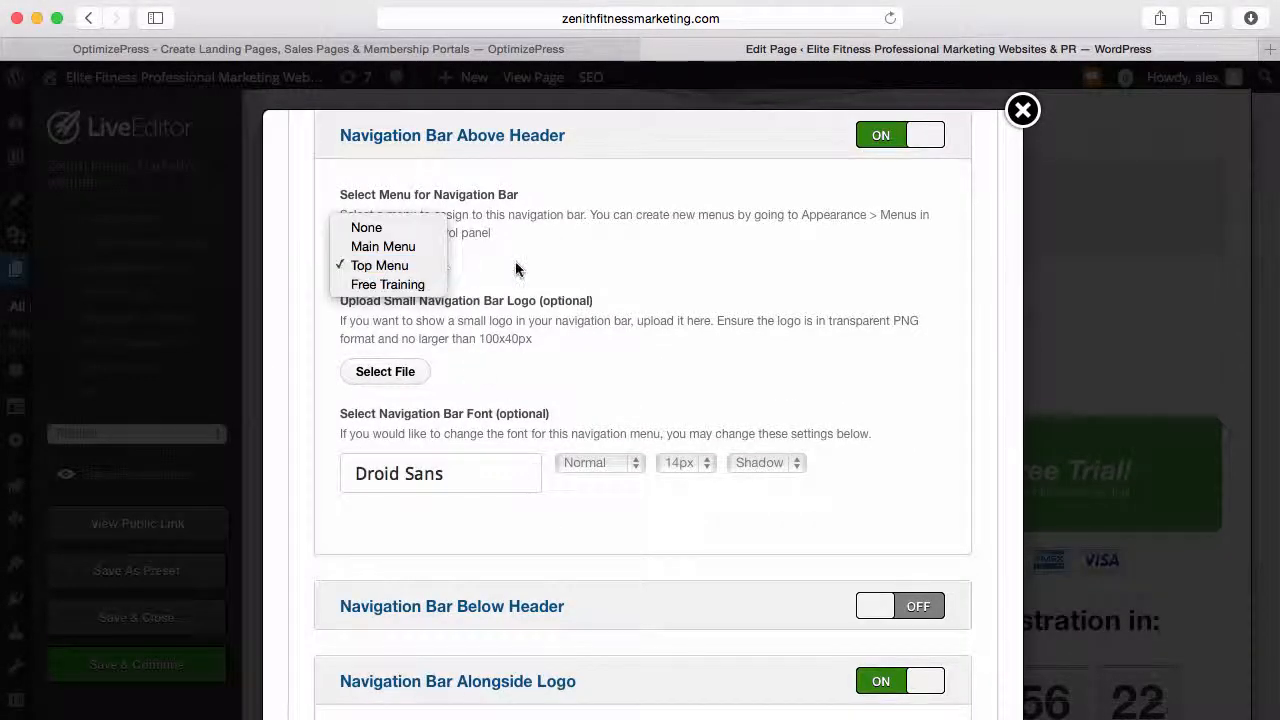
pyautogui.click(515, 261)
pyautogui.scroll(-4, 655, 366)
pyautogui.scroll(-6, 655, 366)
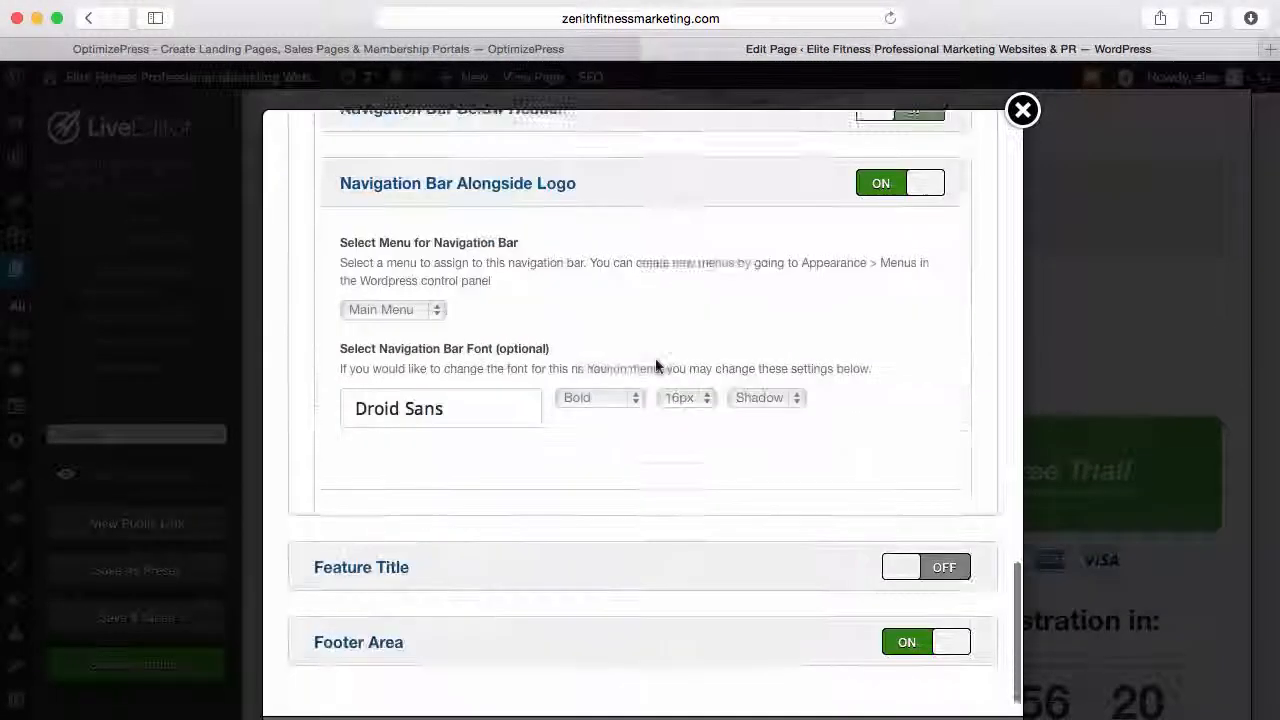
pyautogui.scroll(15, 655, 366)
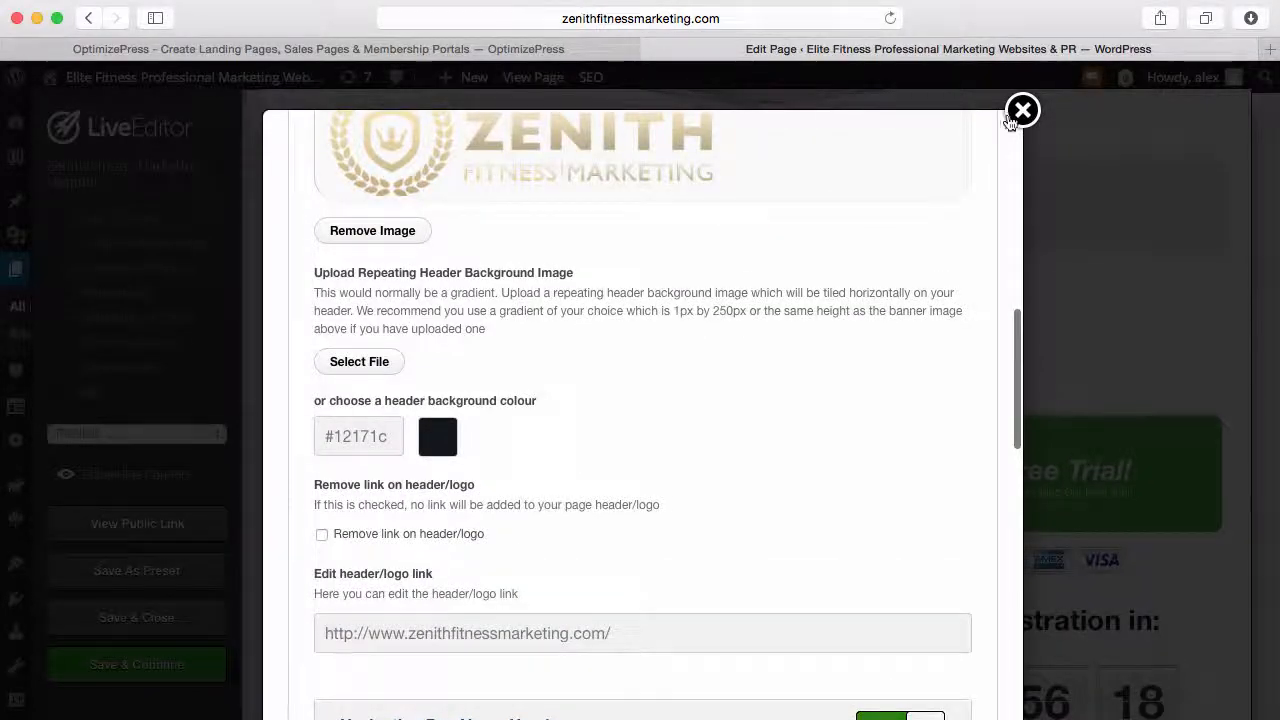
pyautogui.click(1020, 112)
# Open the "Supercharge your fitness business marketing" headline for editing and check the available font sizes without choosing another.
pyautogui.moveTo(666, 429)
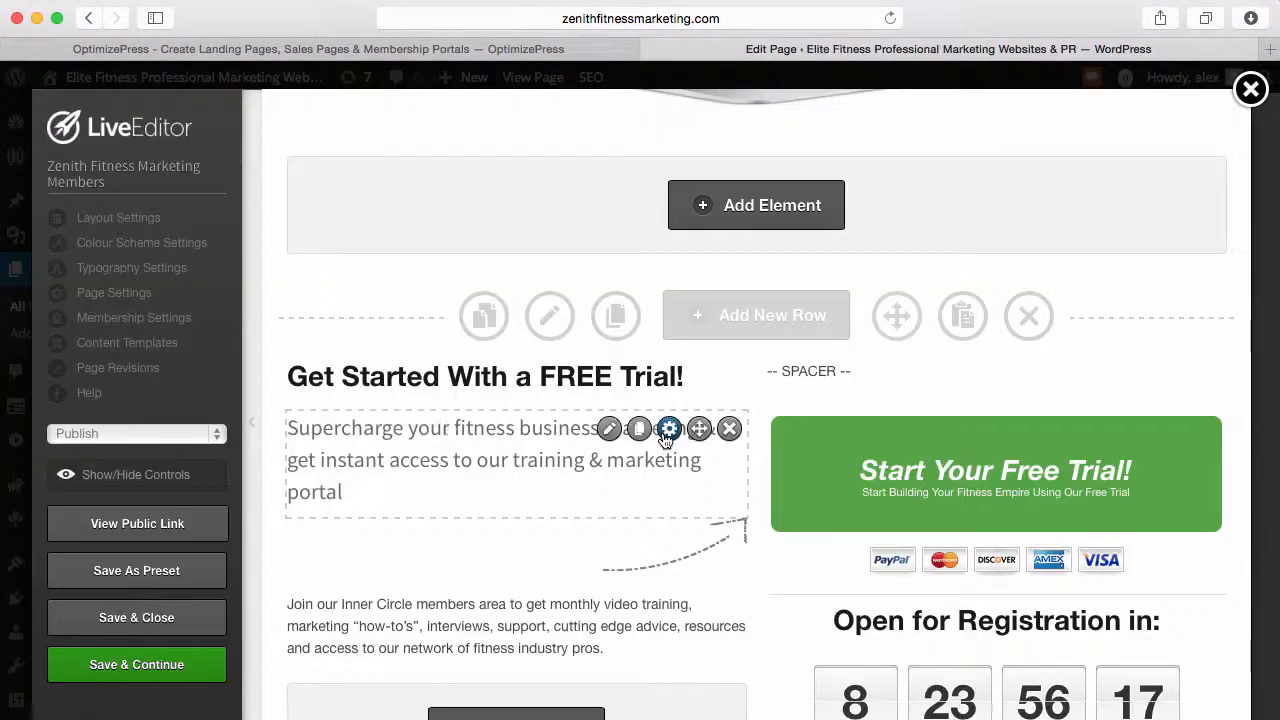
pyautogui.click(607, 429)
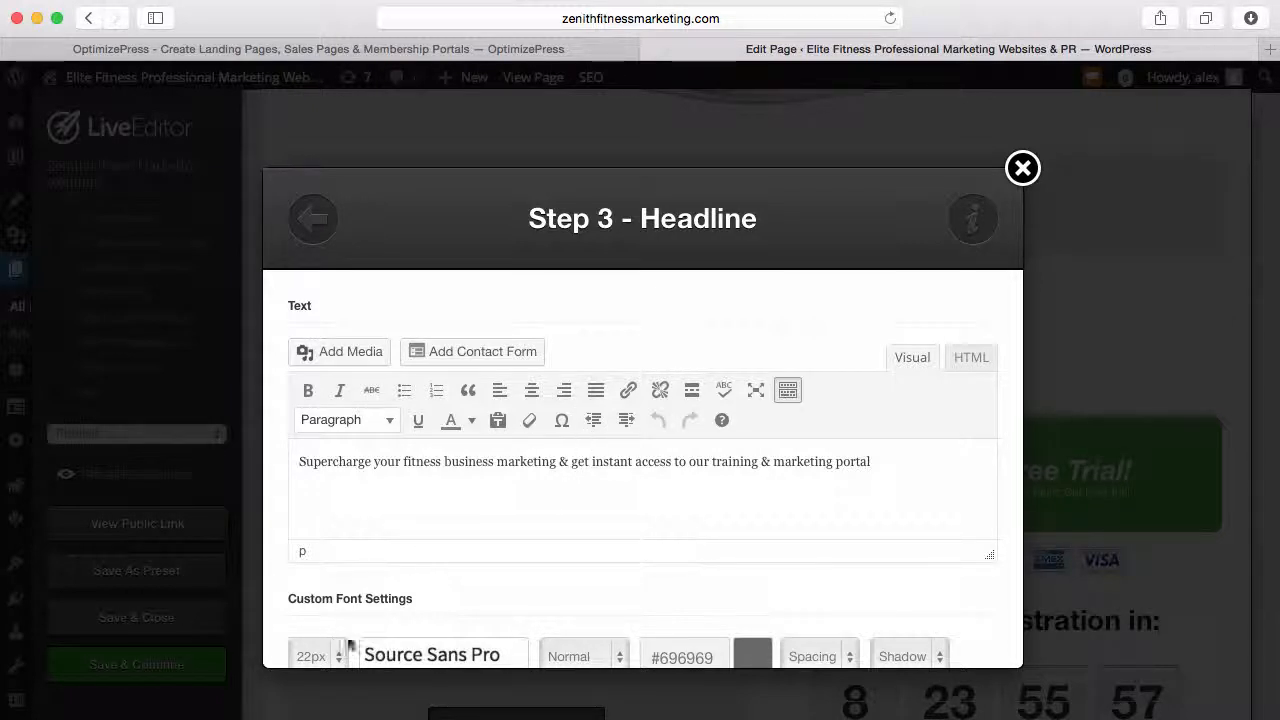
pyautogui.moveTo(474, 606); pyautogui.dragTo(509, 683)
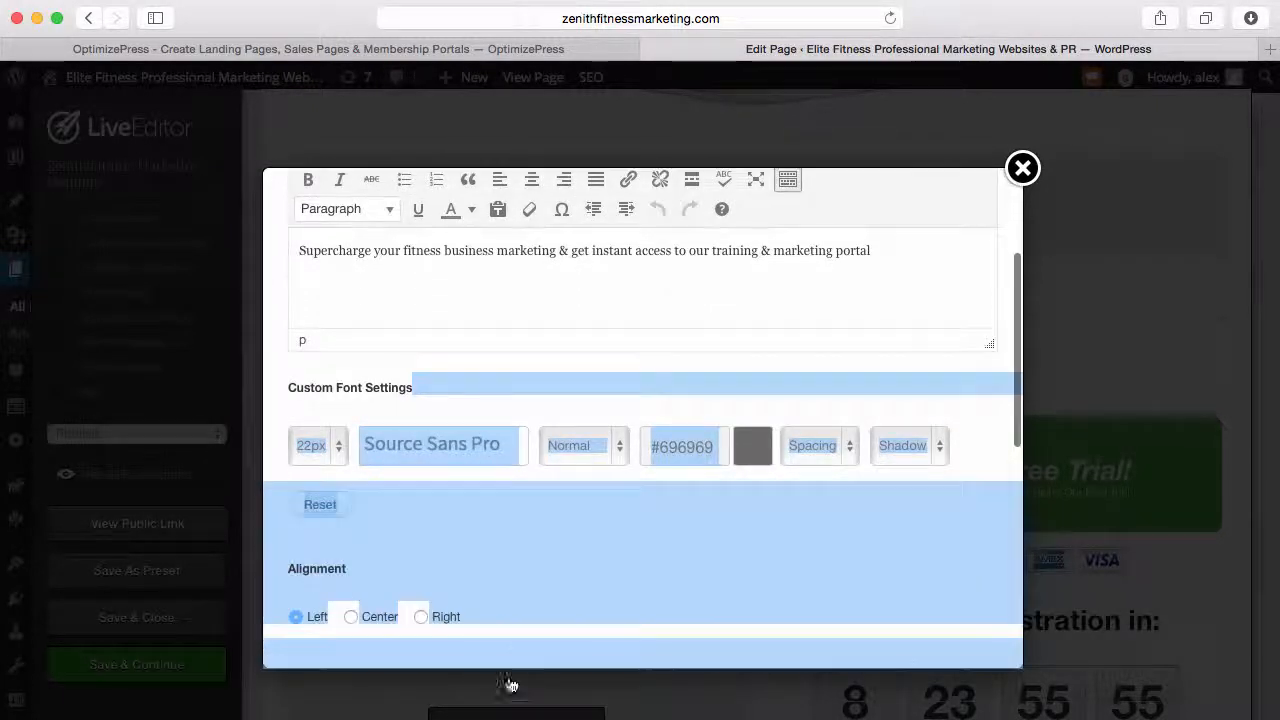
pyautogui.moveTo(534, 508); pyautogui.dragTo(649, 518)
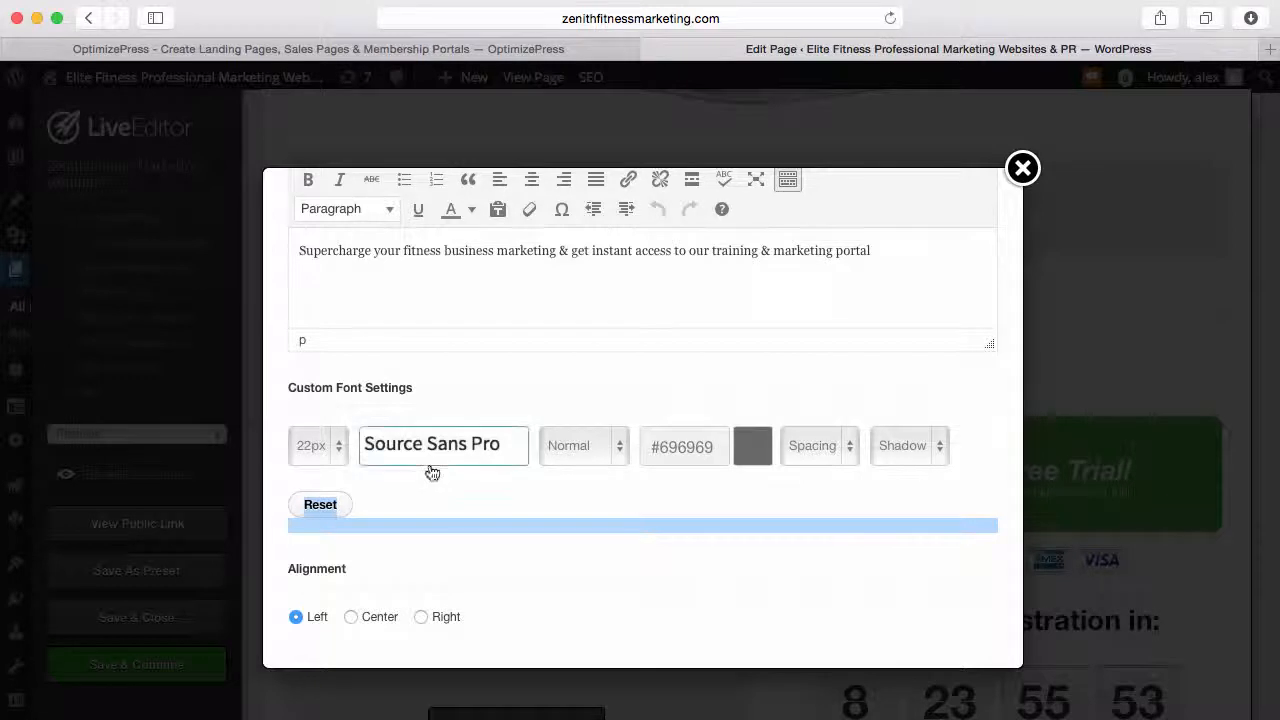
pyautogui.click(331, 448)
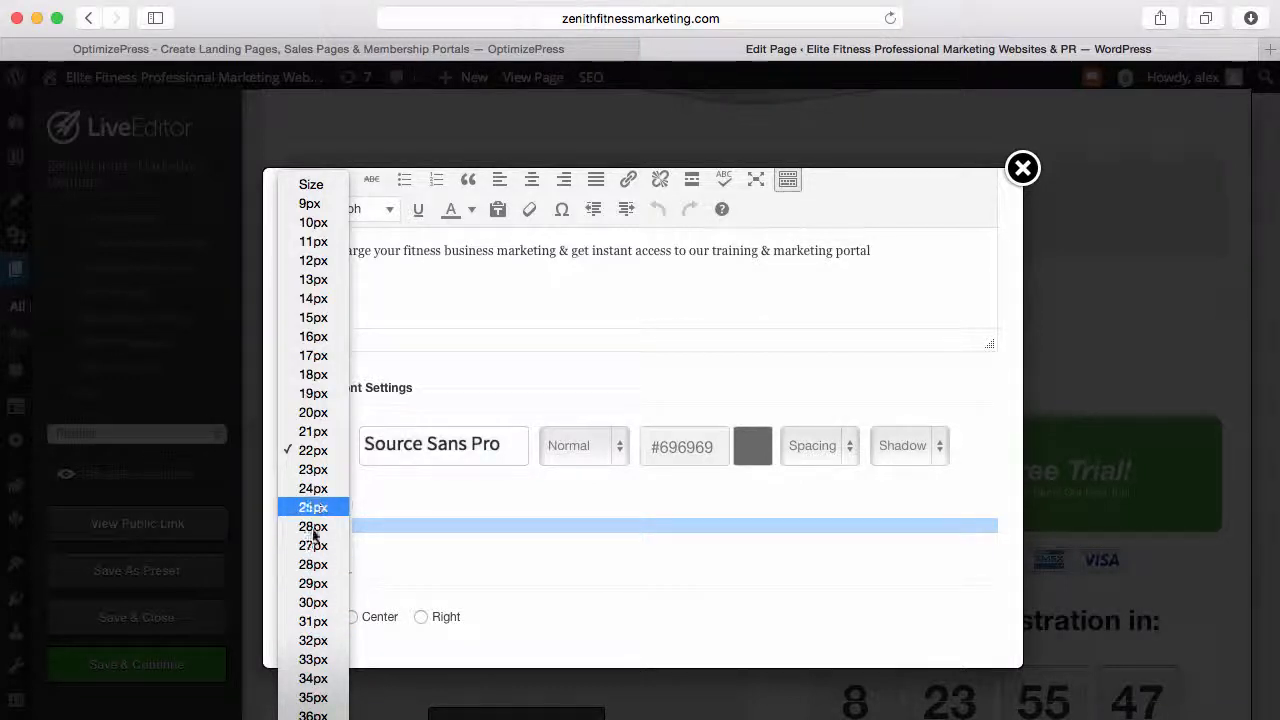
pyautogui.click(440, 468)
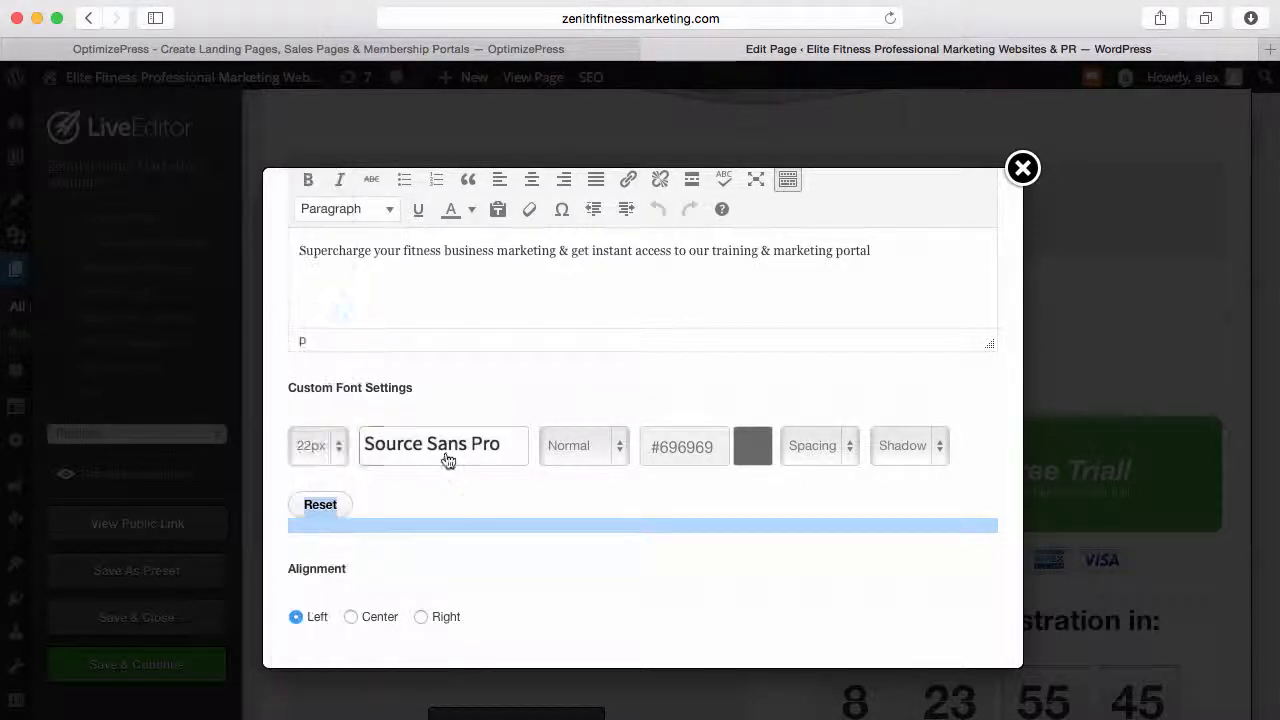
# Browse the default and Google fonts available for the headline and close the font list without picking one.
pyautogui.click(443, 460)
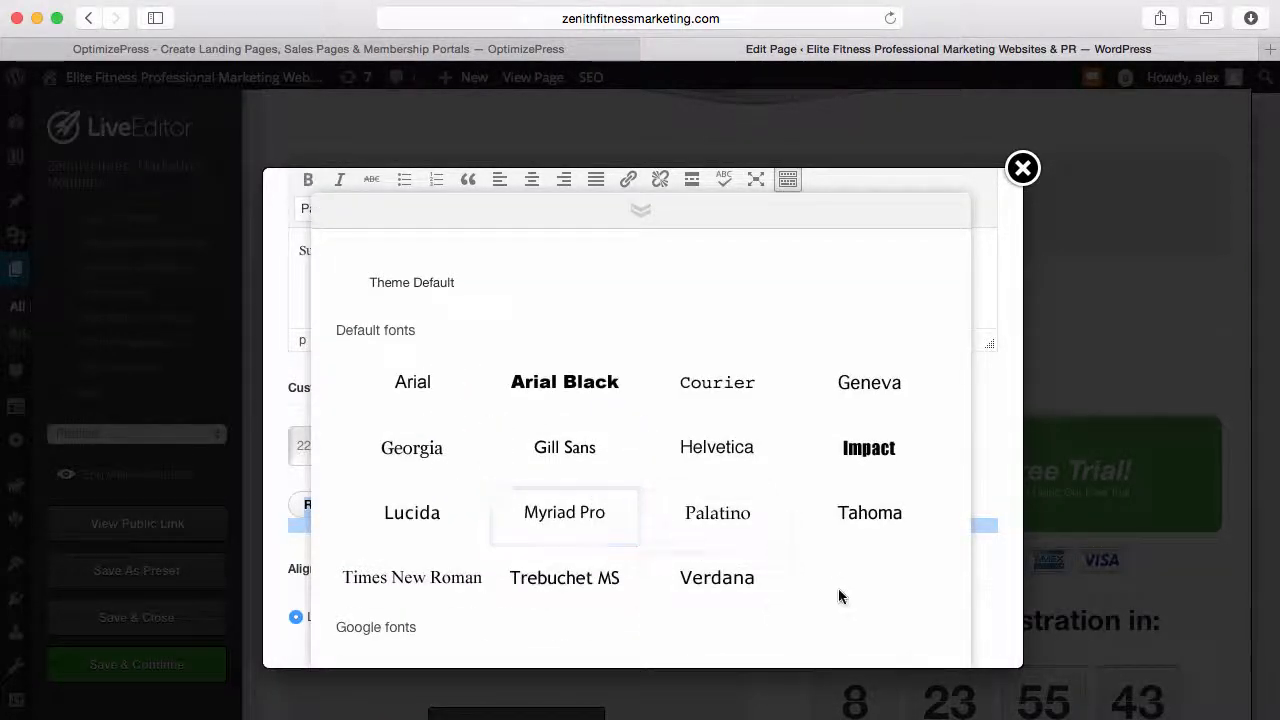
pyautogui.moveTo(846, 620); pyautogui.dragTo(878, 688)
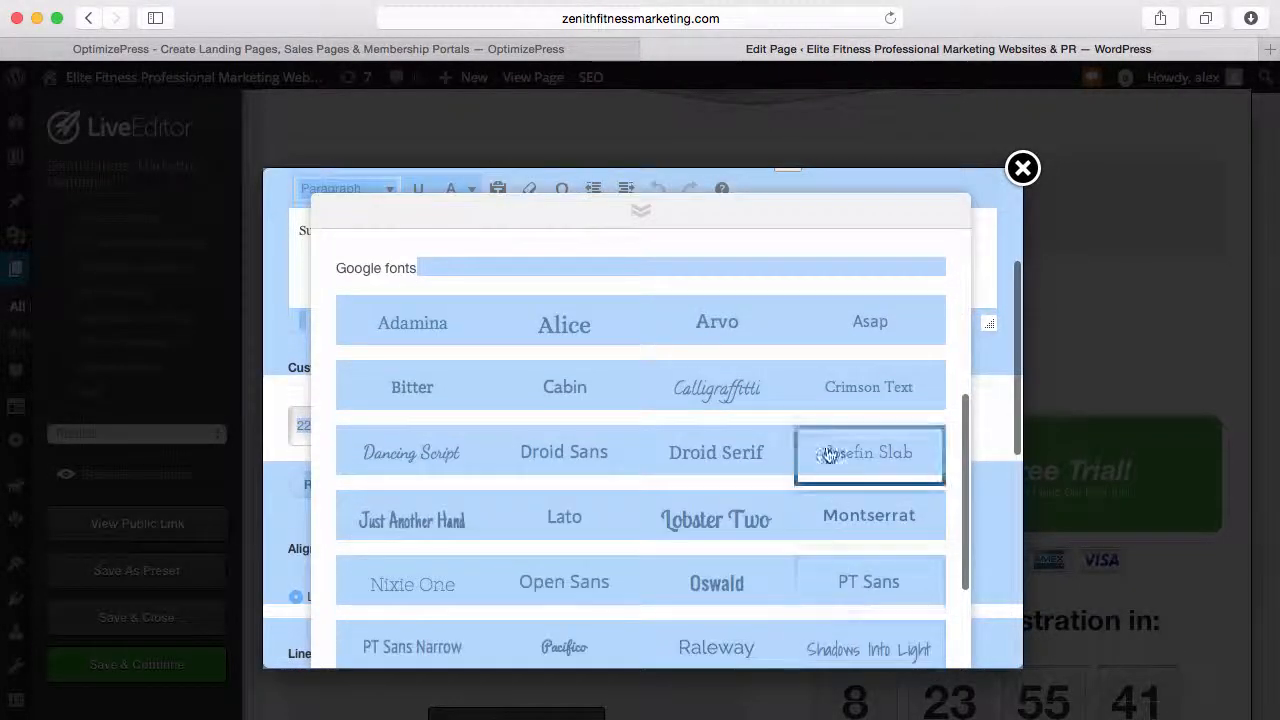
pyautogui.click(887, 248)
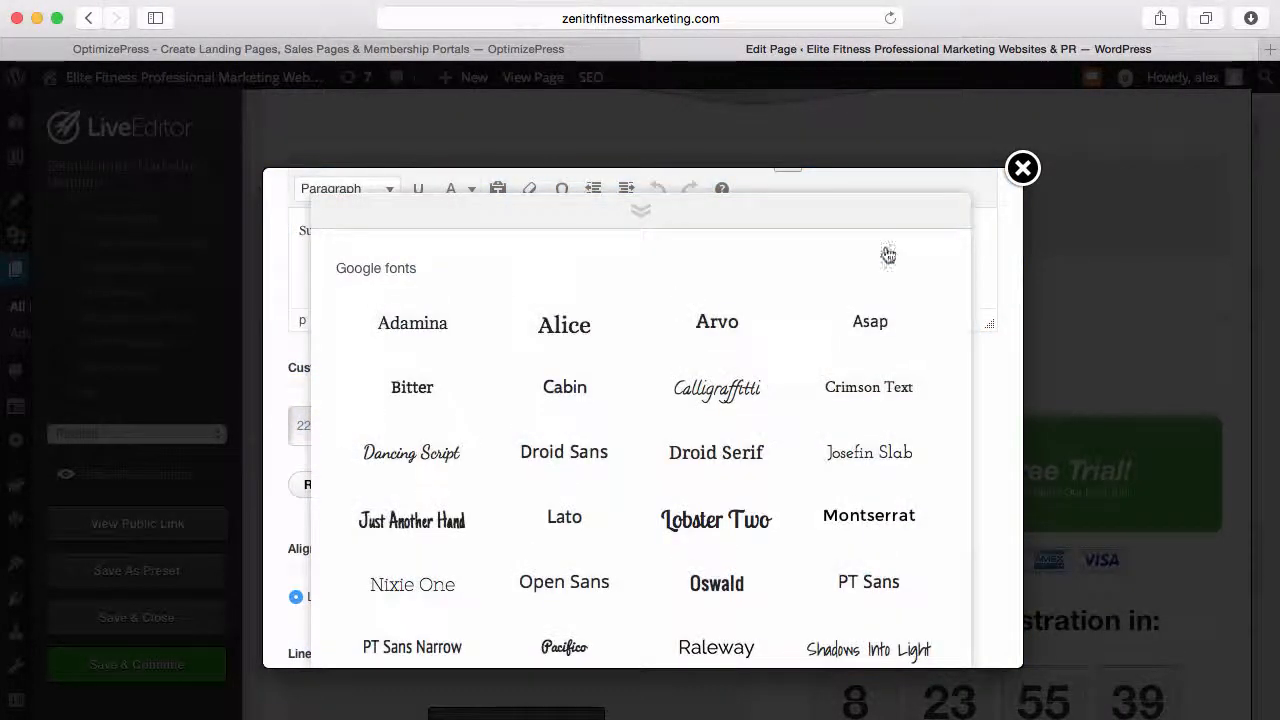
pyautogui.click(983, 606)
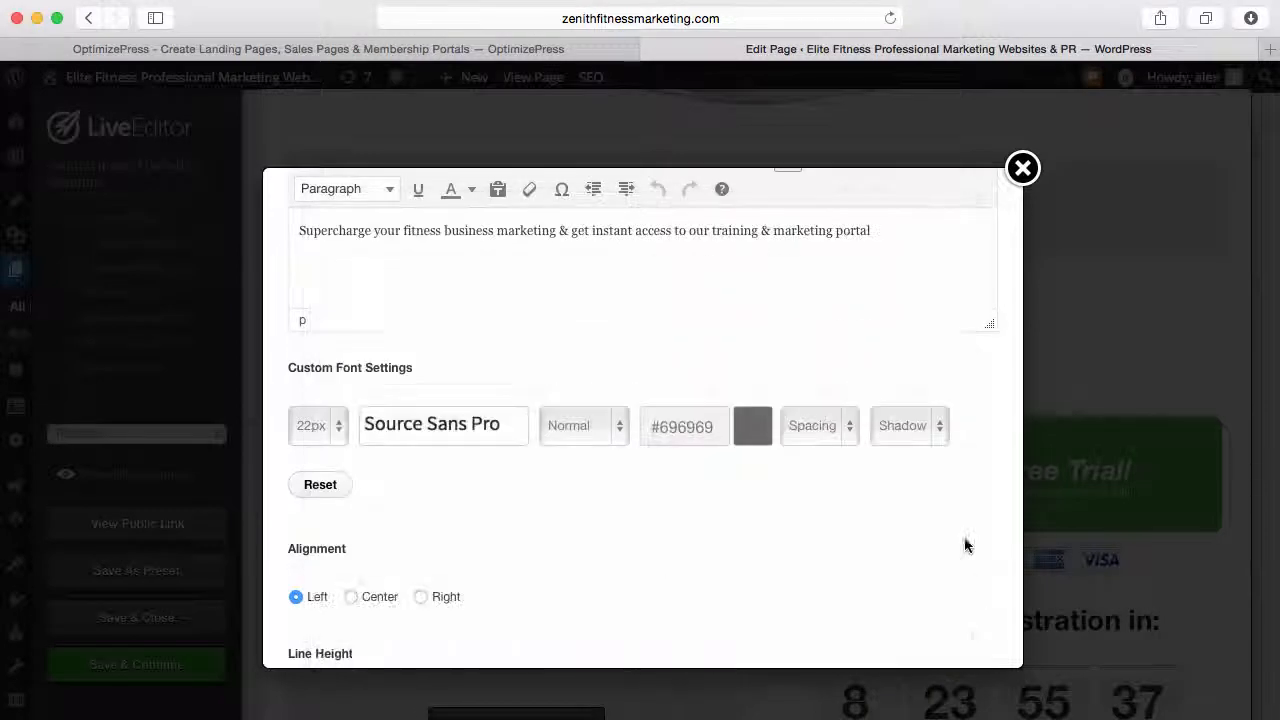
# Review the headline's font style, alignment and line height options, and close the headline settings without changing them.
pyautogui.click(618, 431)
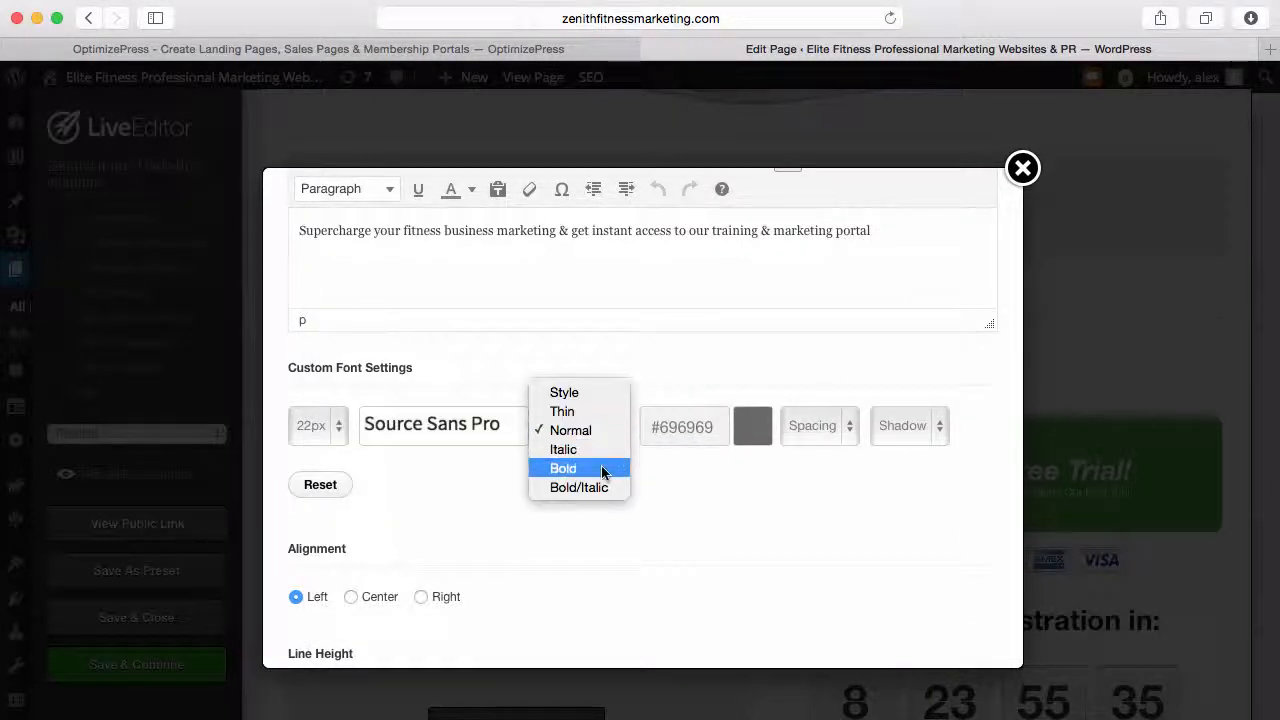
pyautogui.click(733, 493)
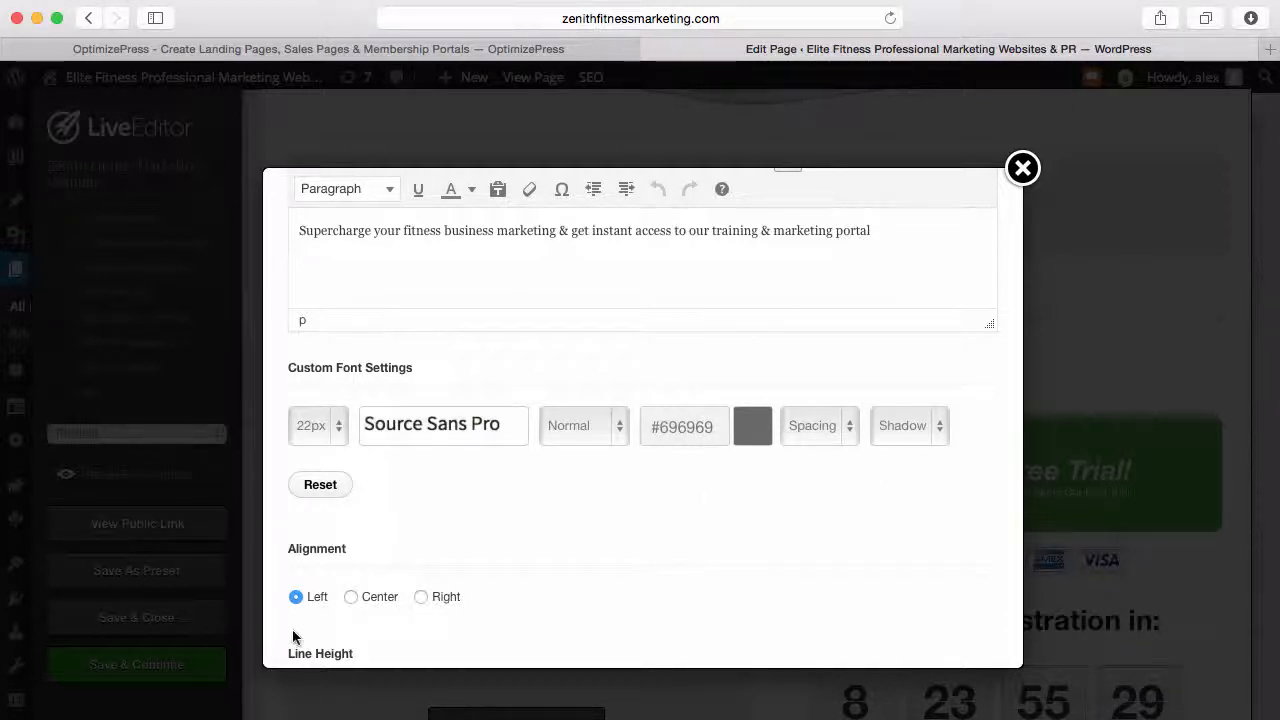
pyautogui.moveTo(703, 598); pyautogui.dragTo(760, 690)
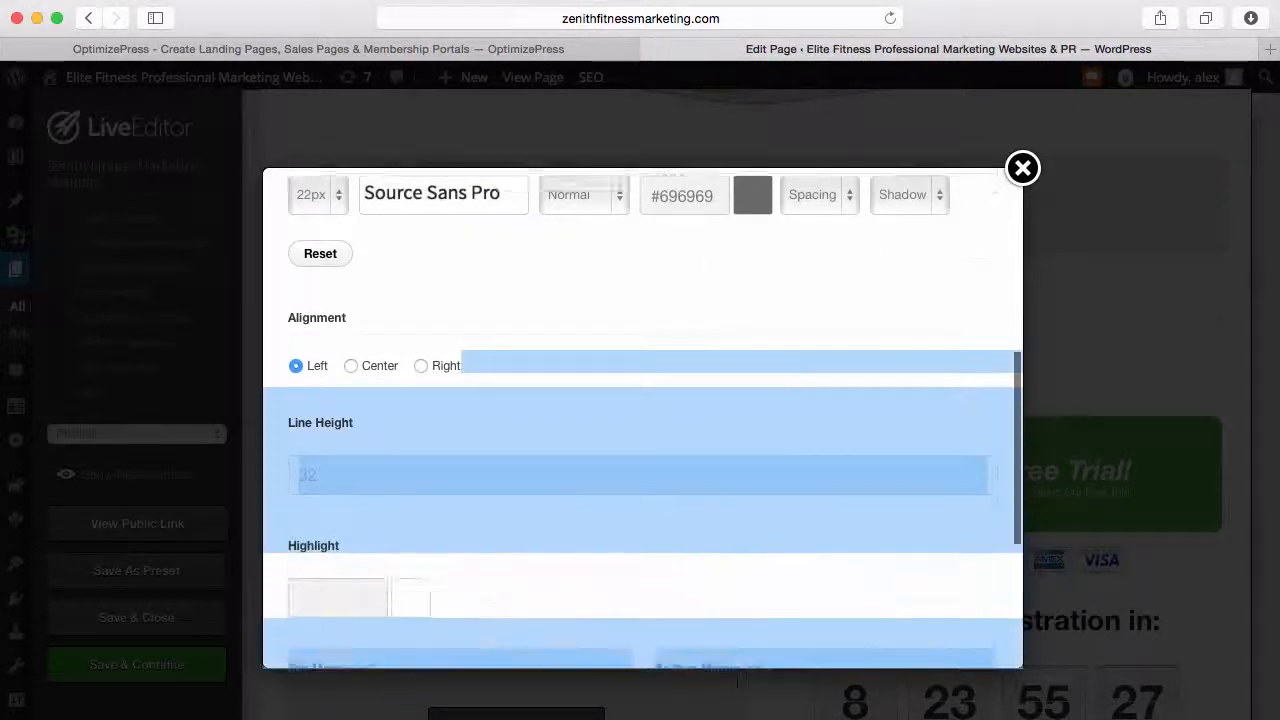
pyautogui.doubleClick(555, 416)
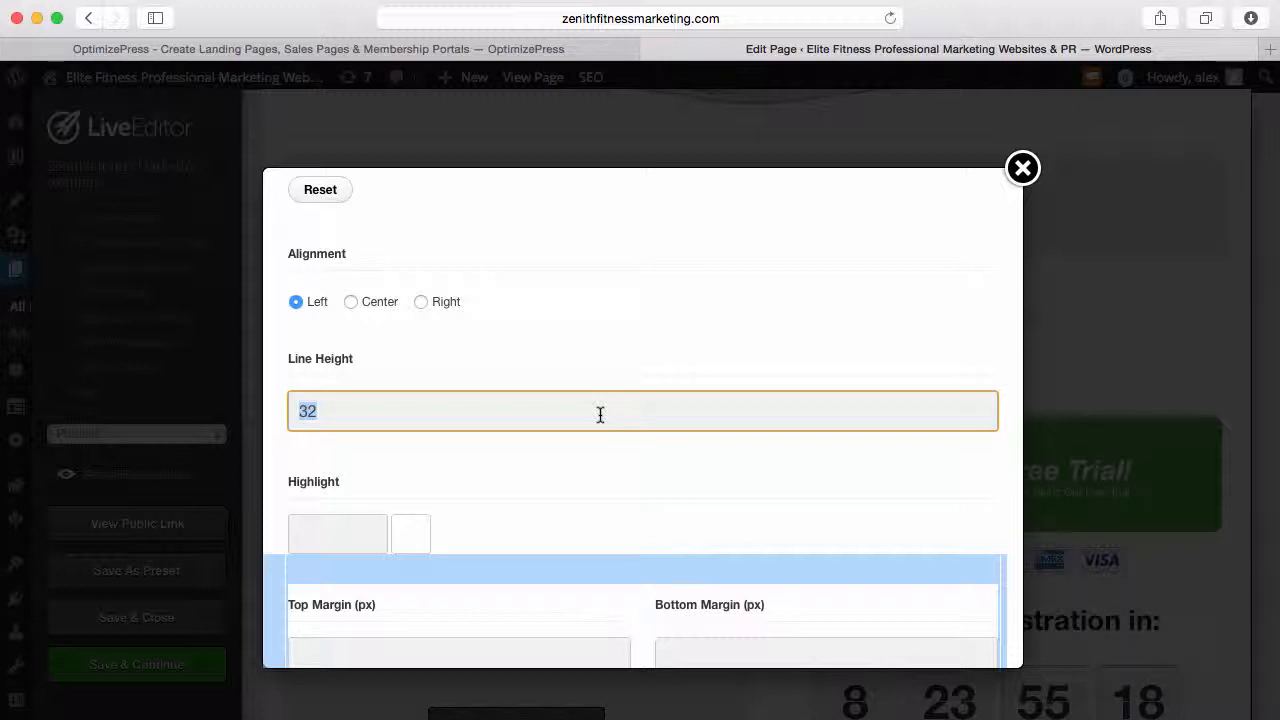
pyautogui.click(1022, 168)
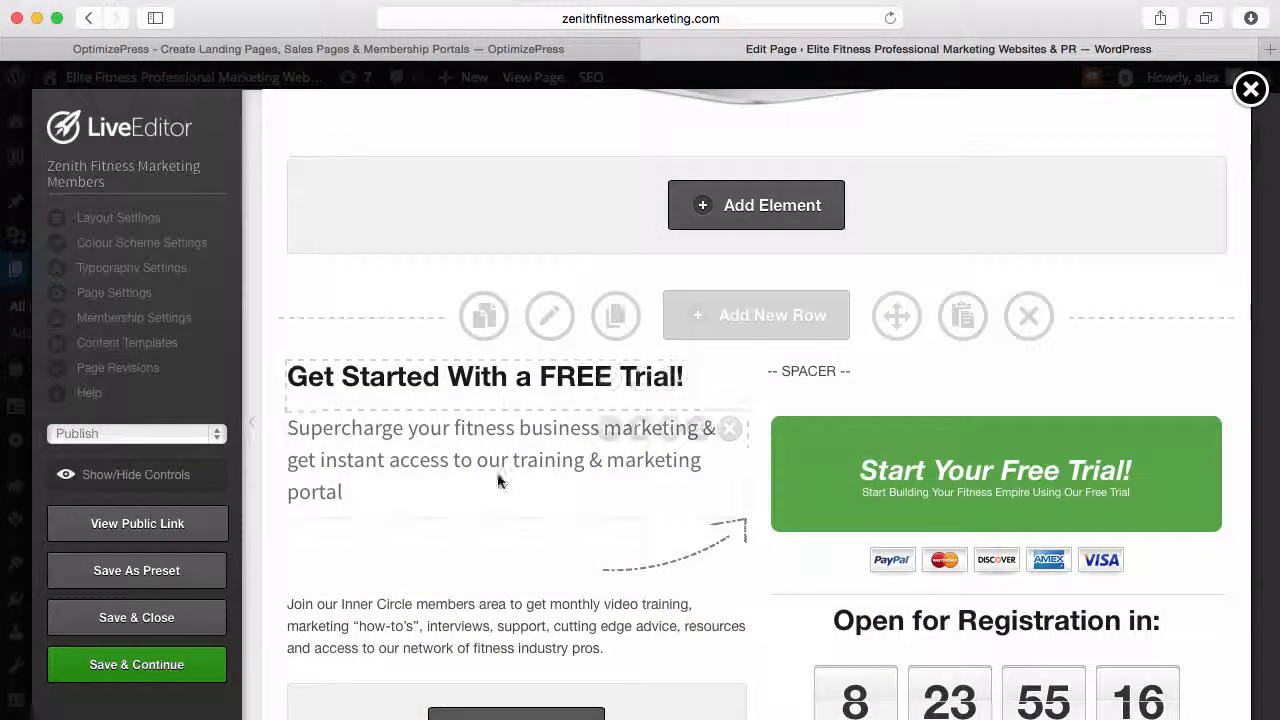
# Look over the page sections from the registration countdown through the feature blocks down to the social sharing buttons.
pyautogui.scroll(-5, 384, 455)
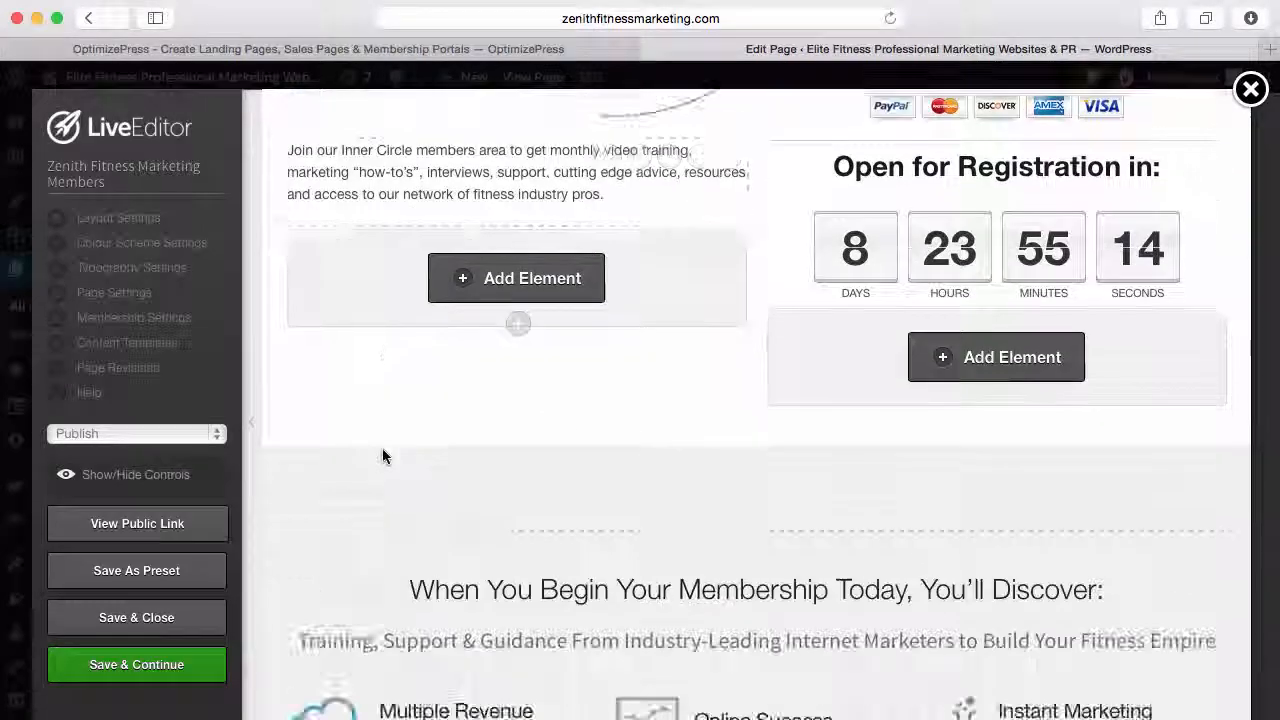
pyautogui.scroll(-3, 384, 453)
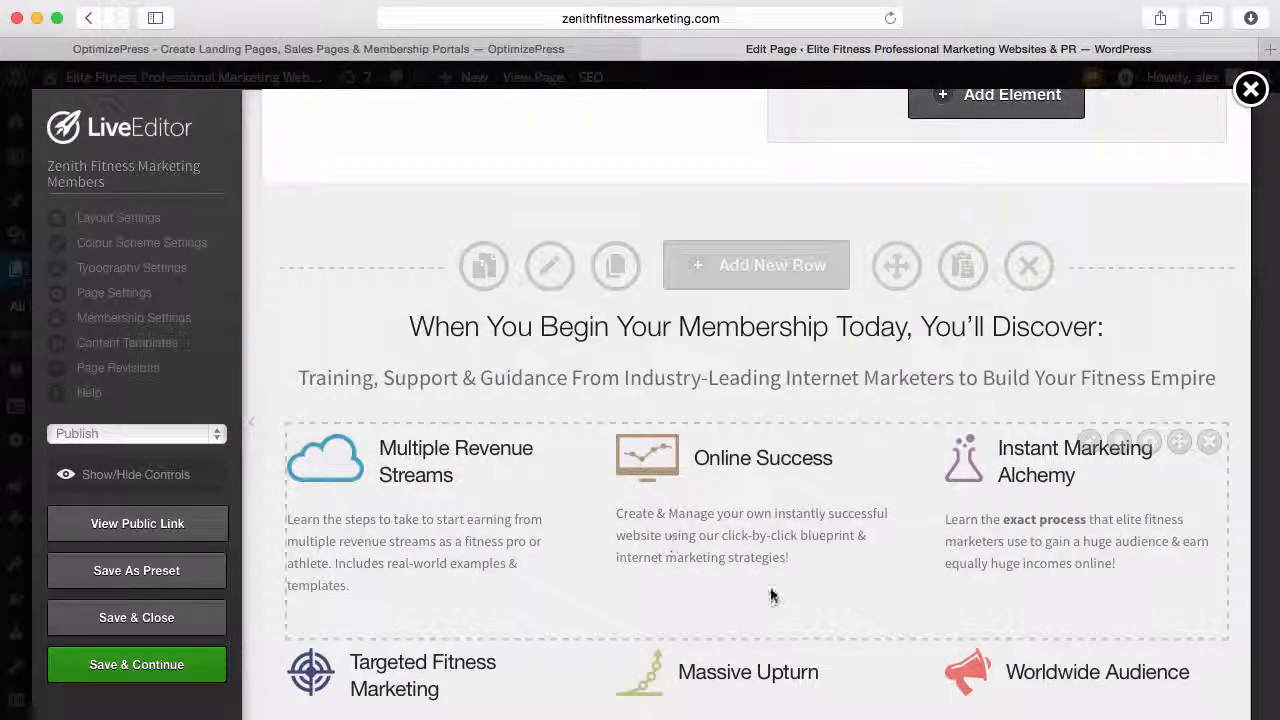
pyautogui.scroll(-10, 737, 591)
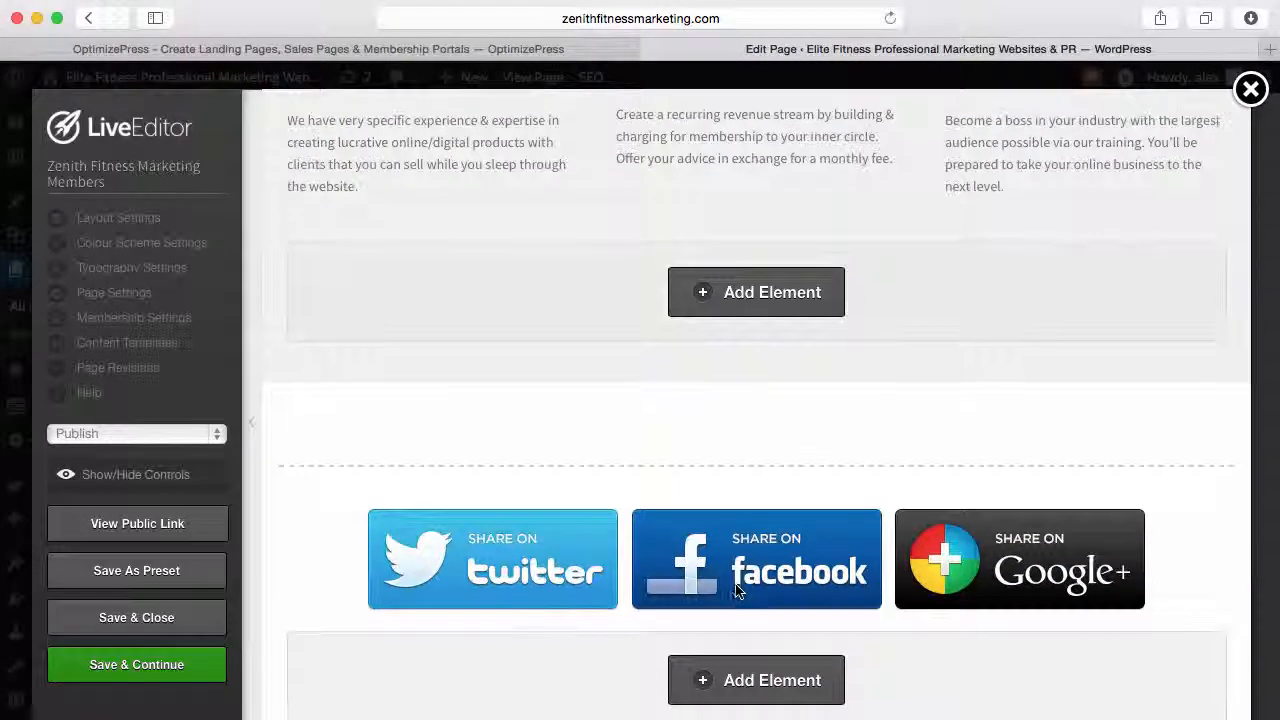
# Return to the beginning of the Zenith Fitness Marketing Members page and close the Live Editor.
pyautogui.moveTo(737, 586)
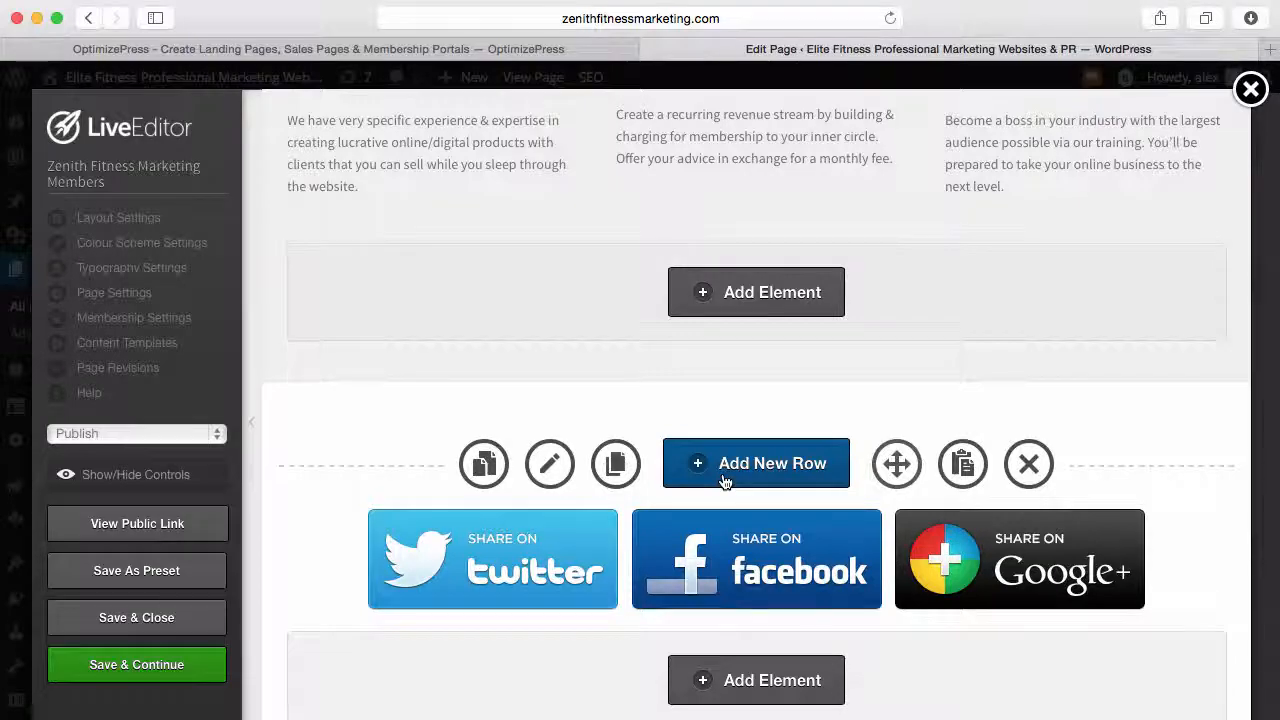
pyautogui.scroll(15, 725, 482)
pyautogui.scroll(5, 725, 482)
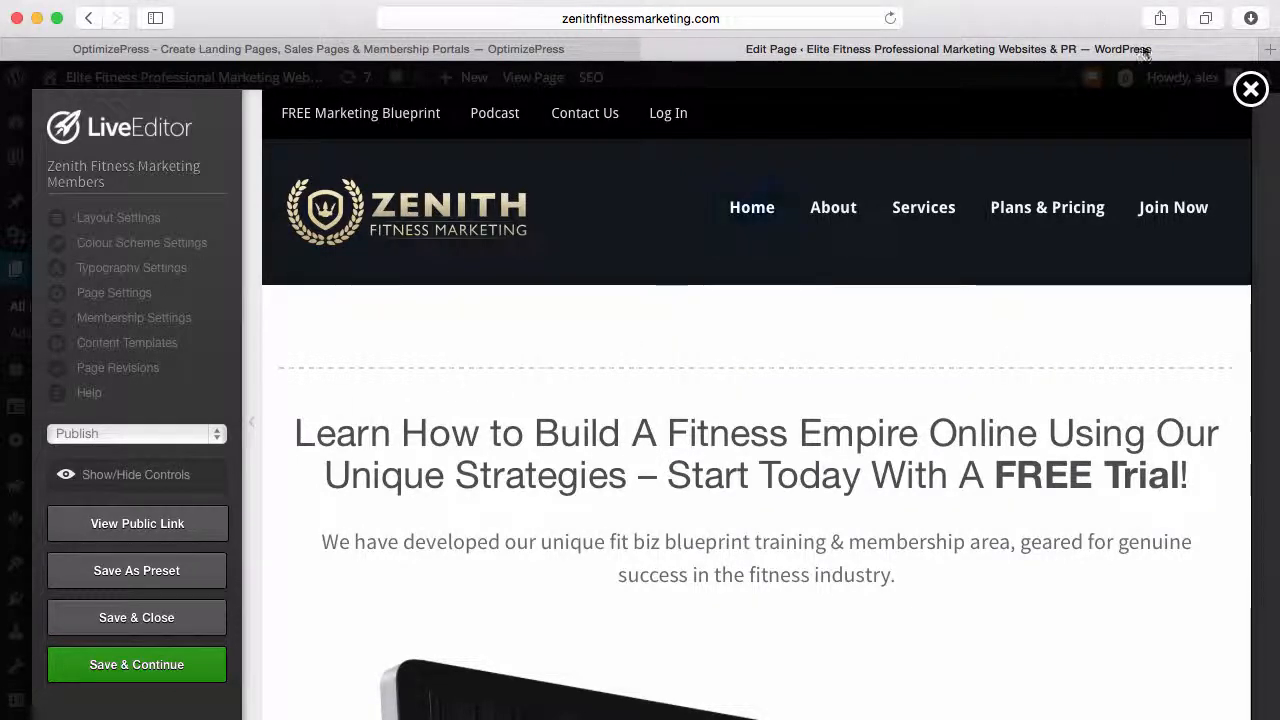
pyautogui.click(1246, 88)
pyautogui.click(990, 278)
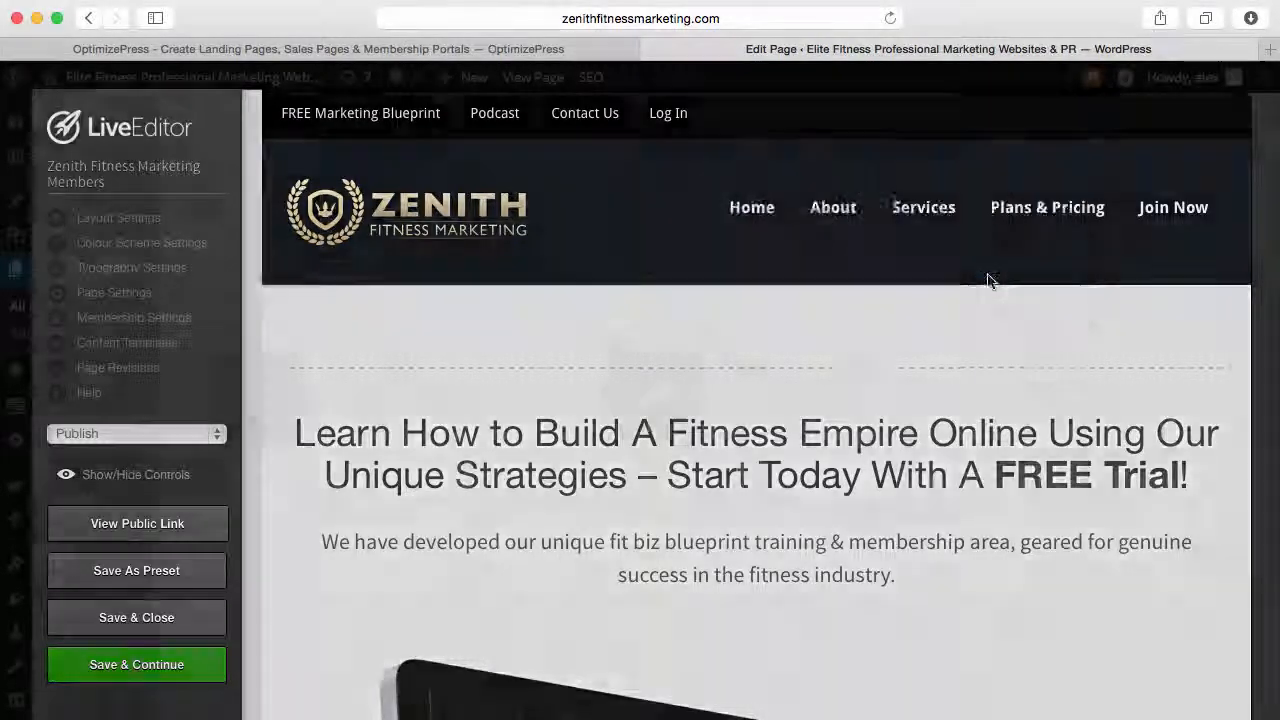
# Switch to the OptimizePress website and look over its introduction, customer stories and the page types it can create.
pyautogui.click(315, 49)
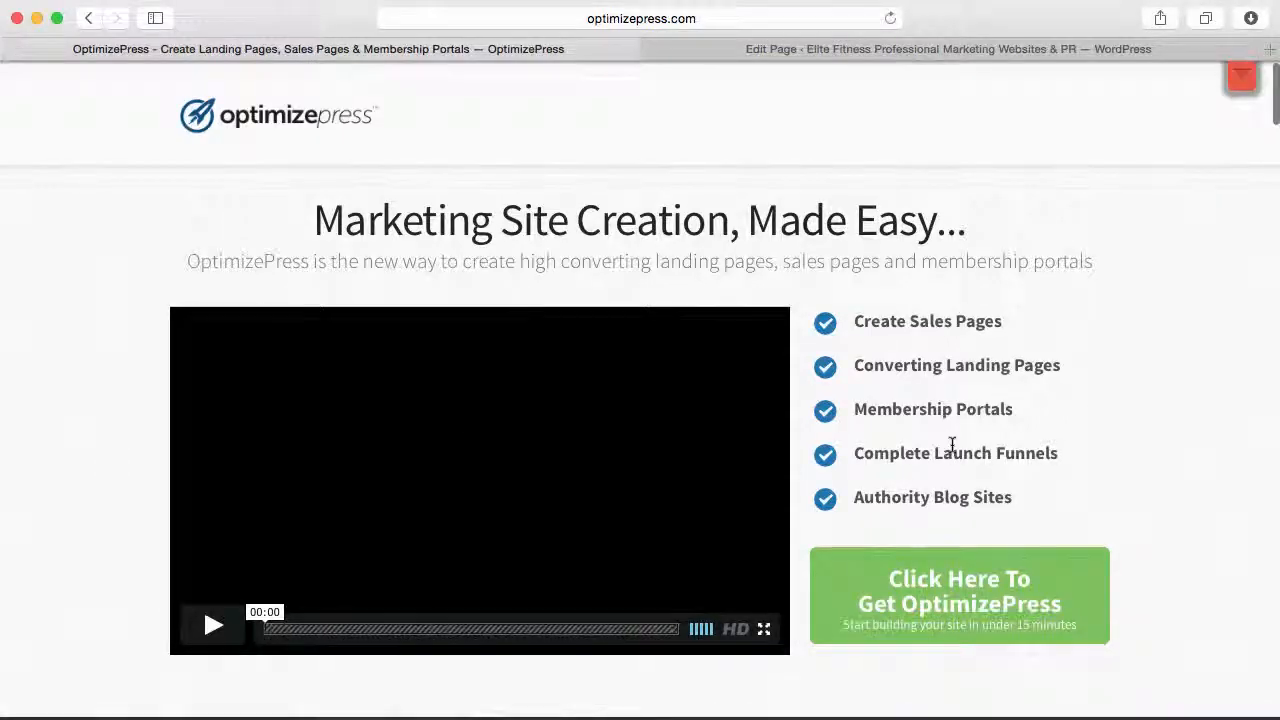
pyautogui.scroll(-8, 960, 451)
pyautogui.scroll(-8, 960, 451)
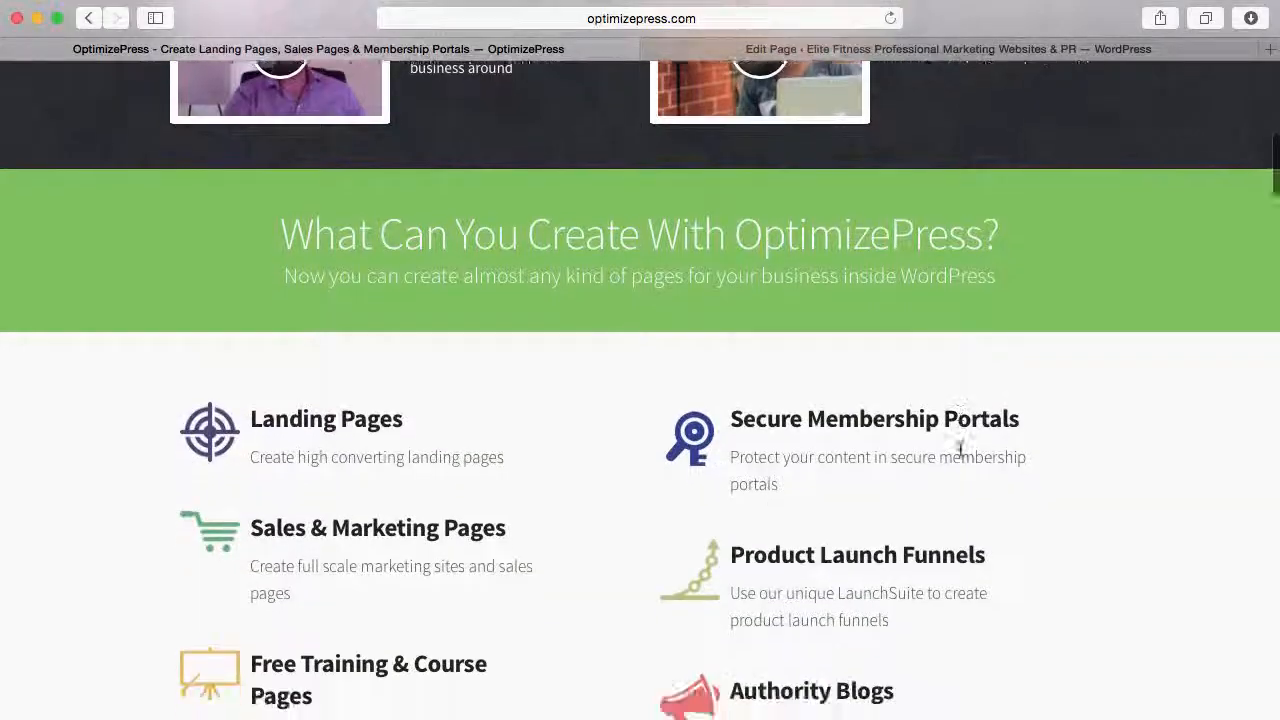
pyautogui.scroll(15, 970, 451)
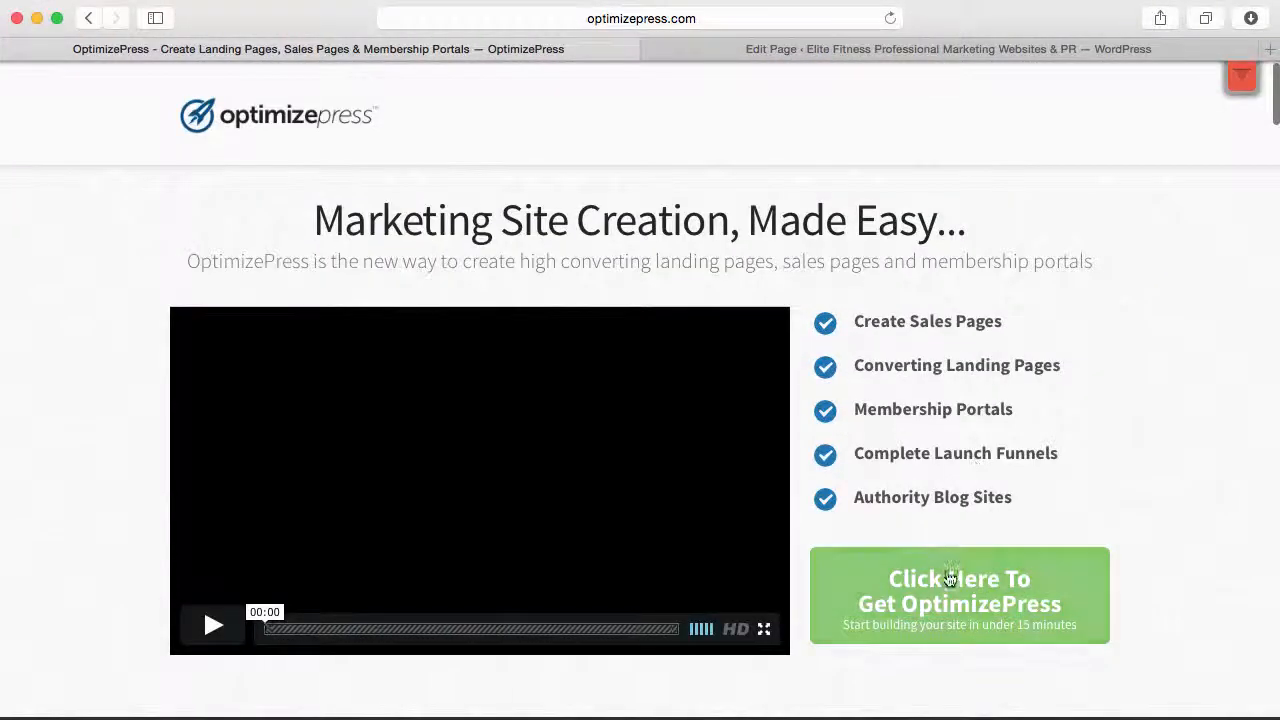
pyautogui.scroll(-3, 950, 585)
pyautogui.scroll(-6, 947, 592)
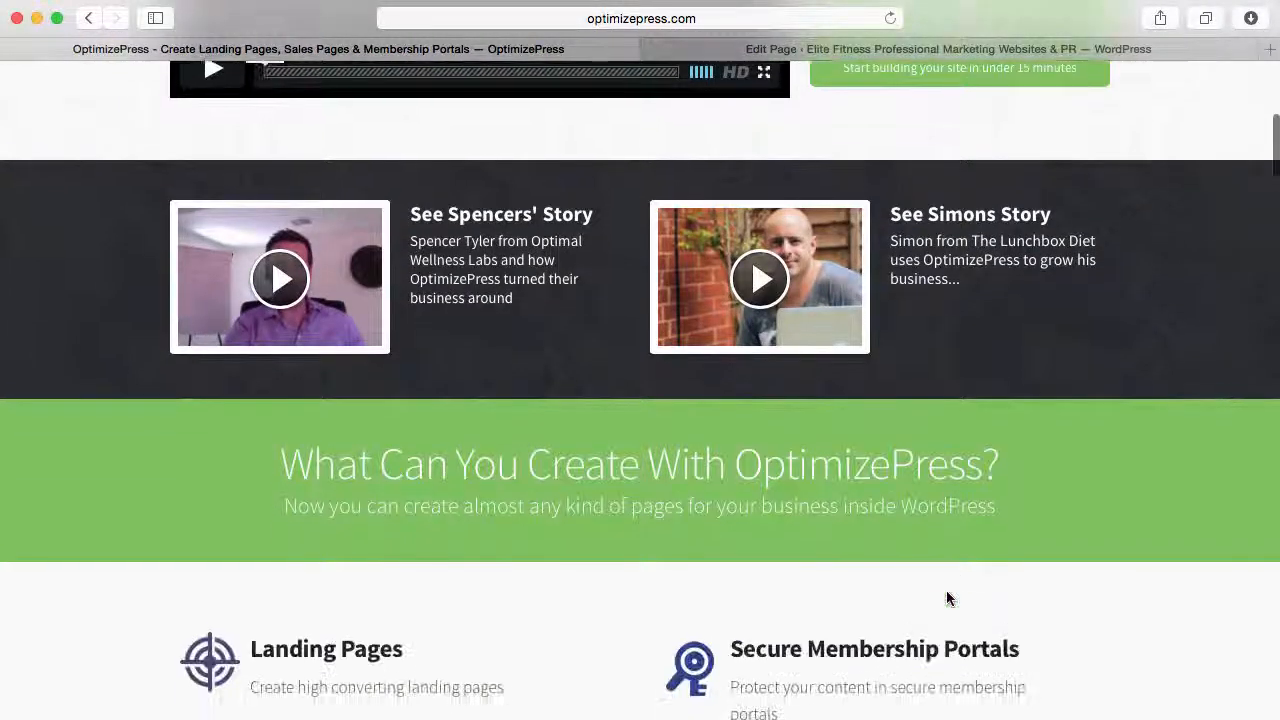
pyautogui.scroll(-2, 947, 592)
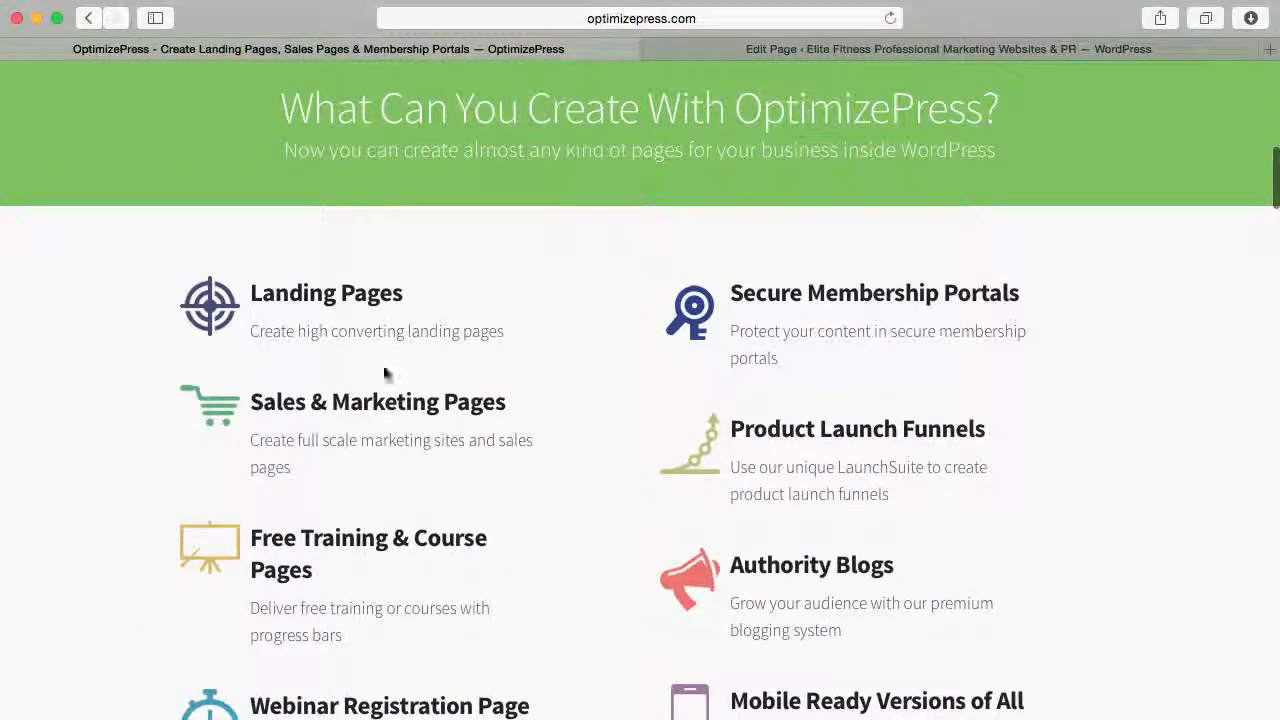
pyautogui.scroll(-4, 538, 466)
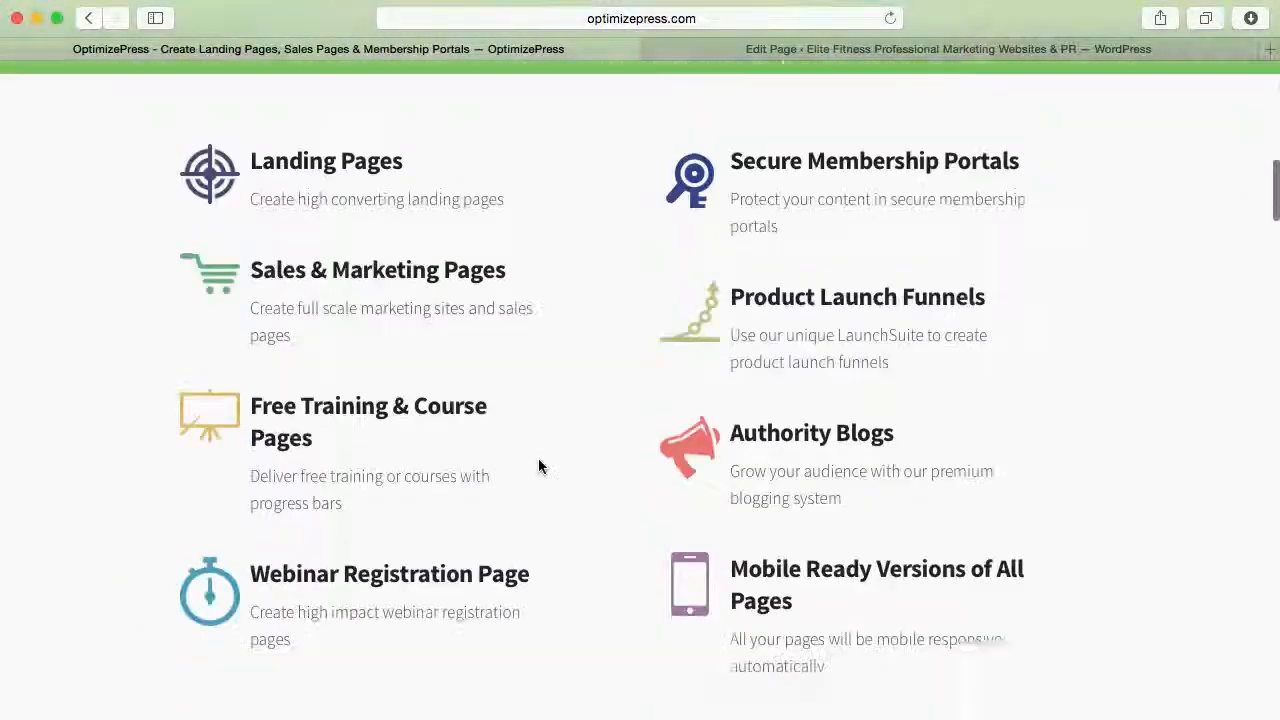
# Look through the OptimizePress feature, custom element, integration and membership portal sections down to the guarantee and FAQ.
pyautogui.scroll(-6, 538, 466)
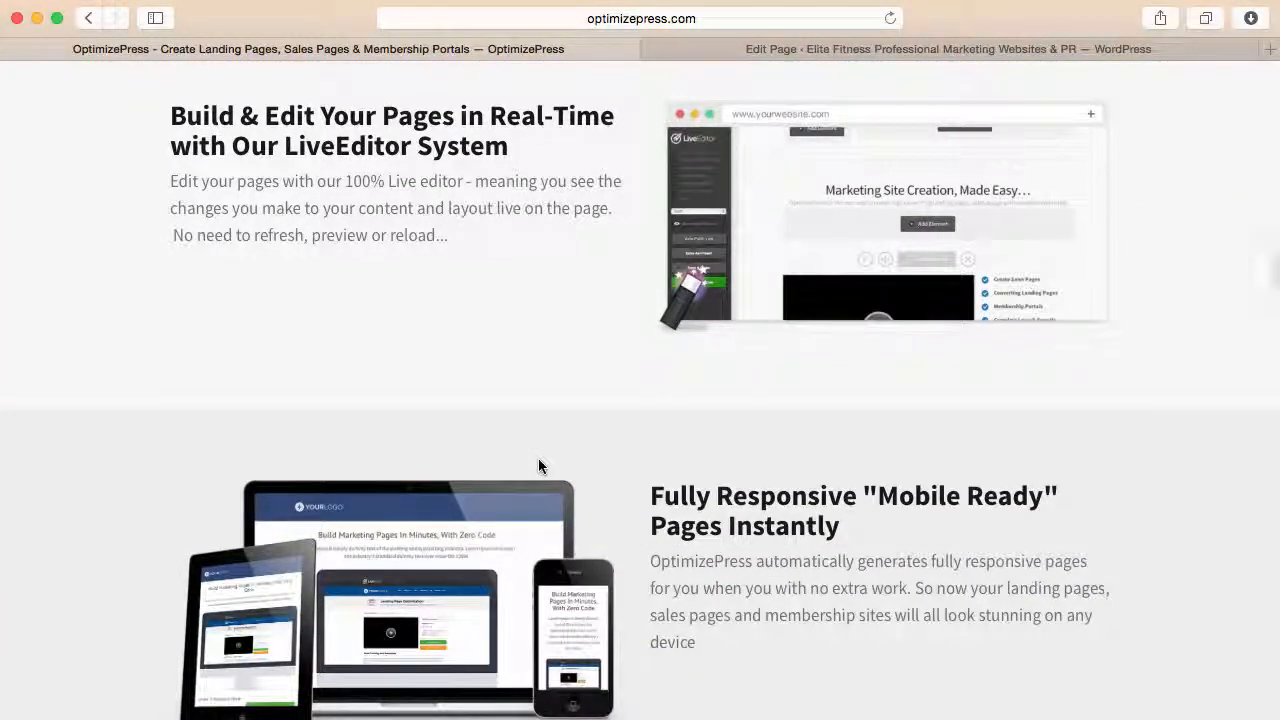
pyautogui.scroll(-3, 538, 466)
pyautogui.scroll(-1, 538, 460)
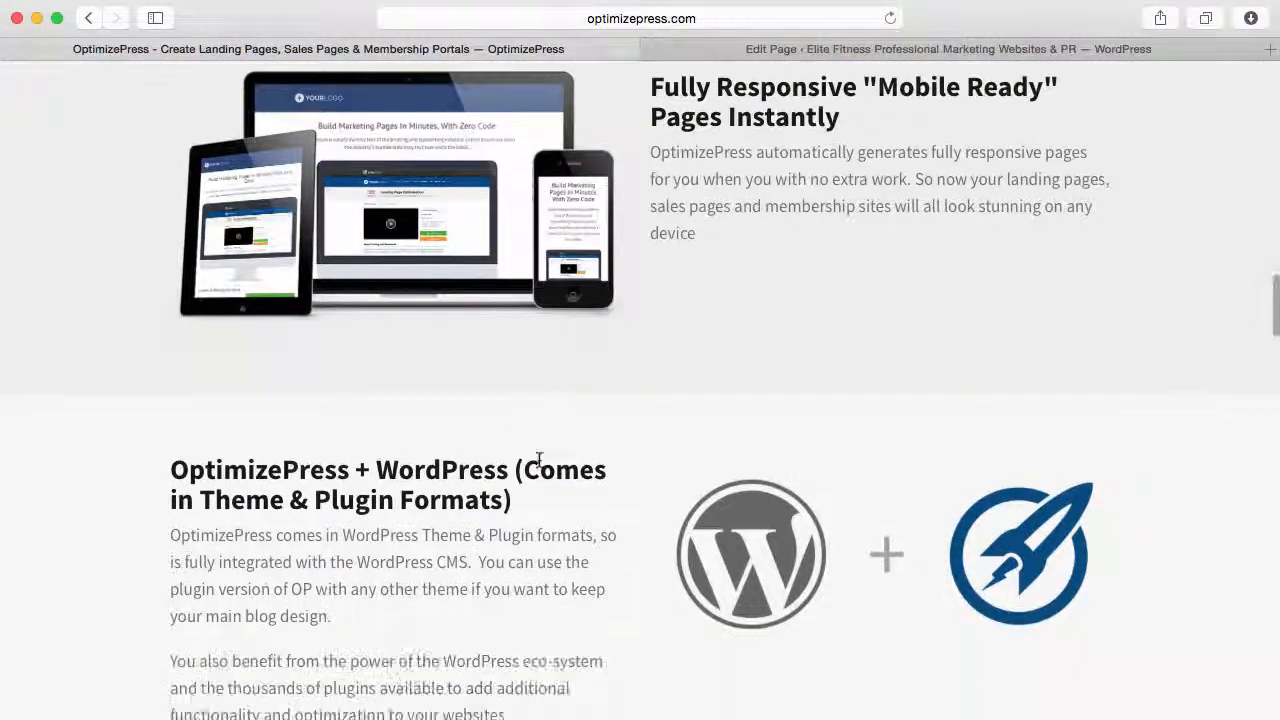
pyautogui.scroll(-7, 538, 460)
pyautogui.scroll(-10, 538, 466)
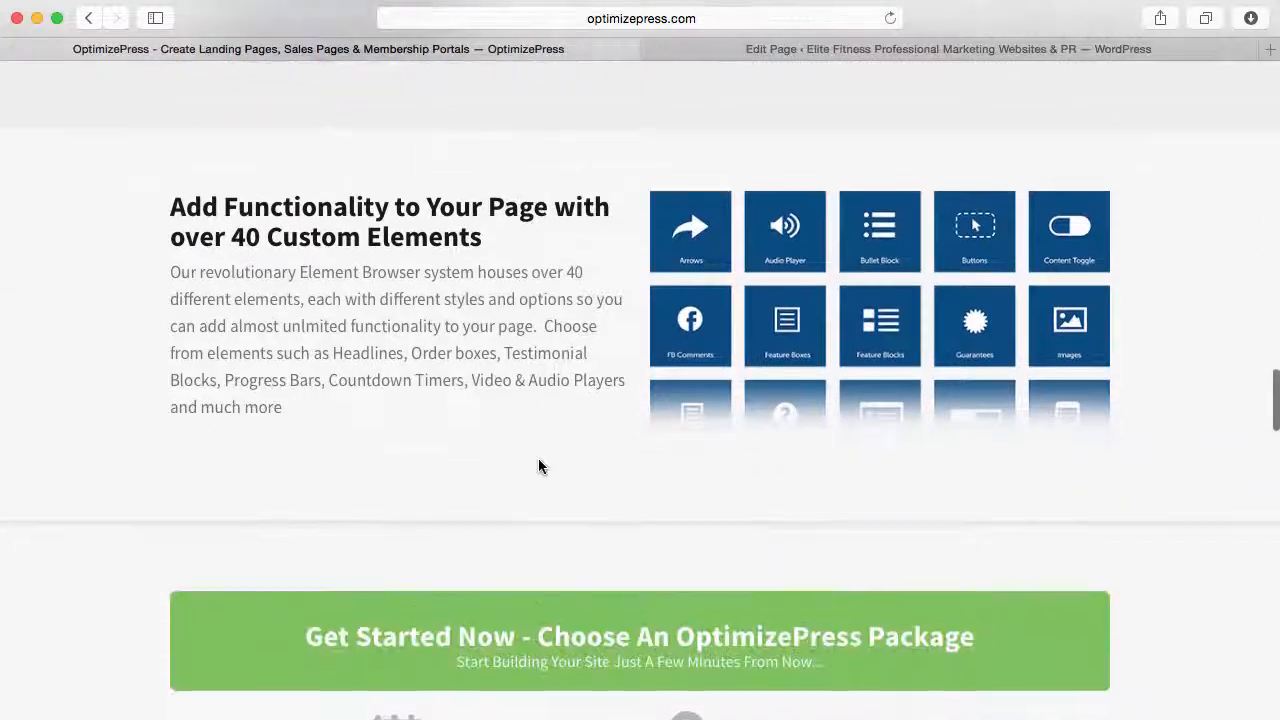
pyautogui.scroll(-7, 520, 505)
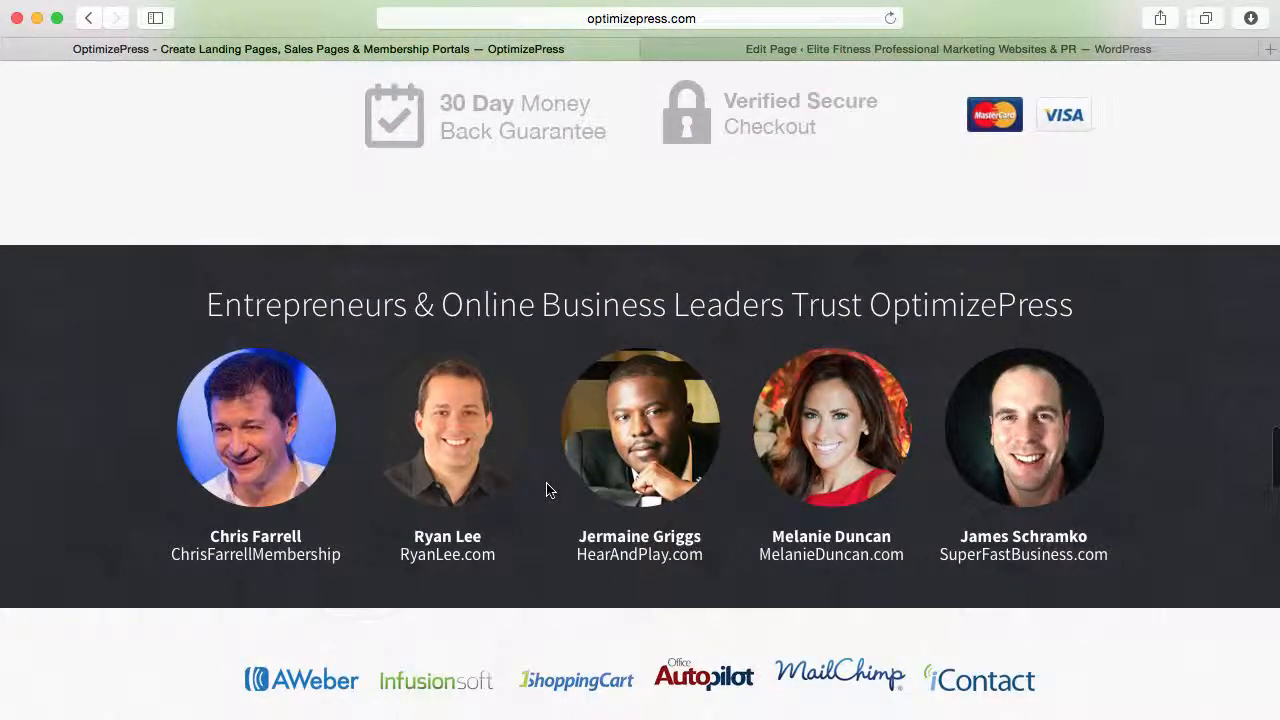
pyautogui.scroll(-8, 546, 490)
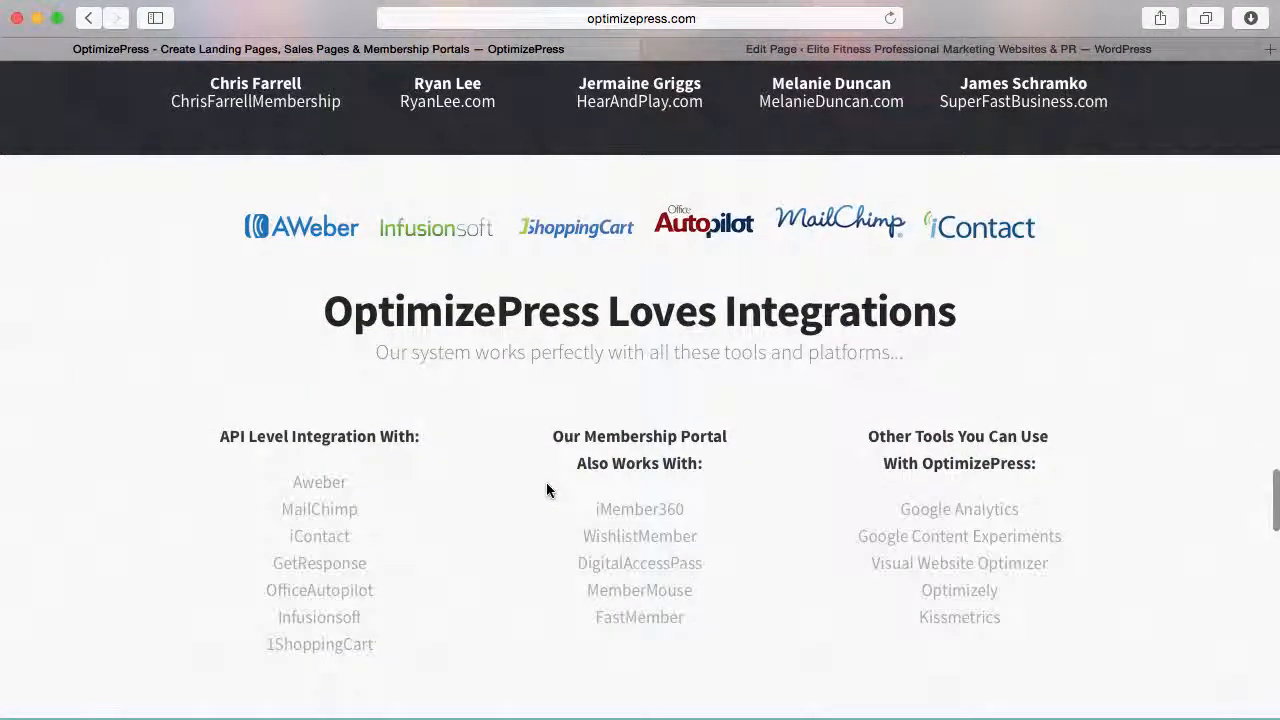
pyautogui.scroll(-20, 547, 490)
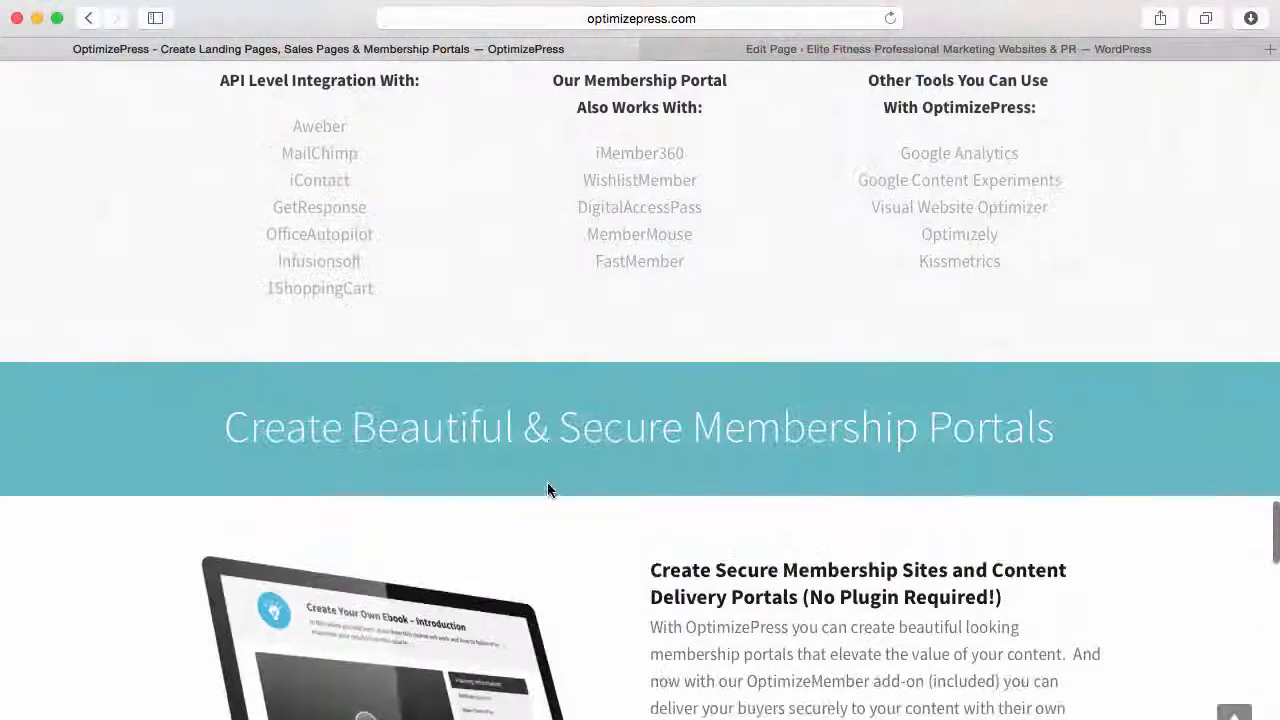
pyautogui.scroll(-20, 547, 490)
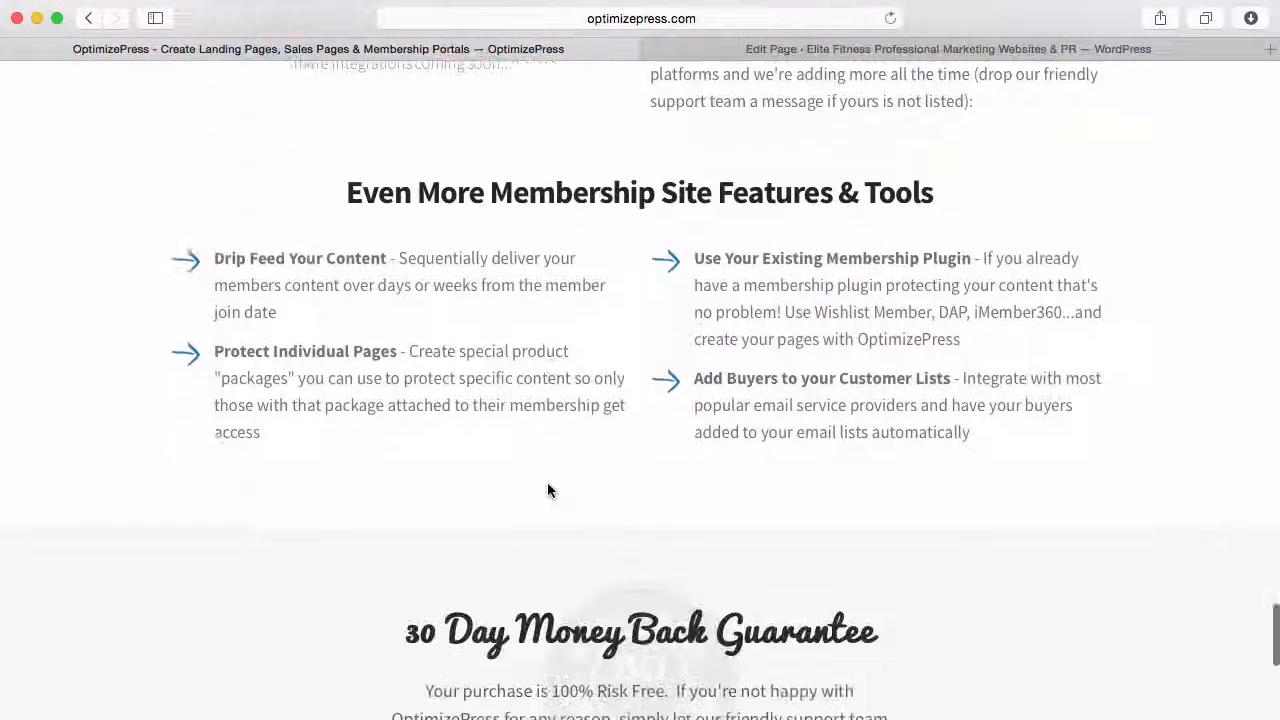
pyautogui.scroll(-5, 547, 490)
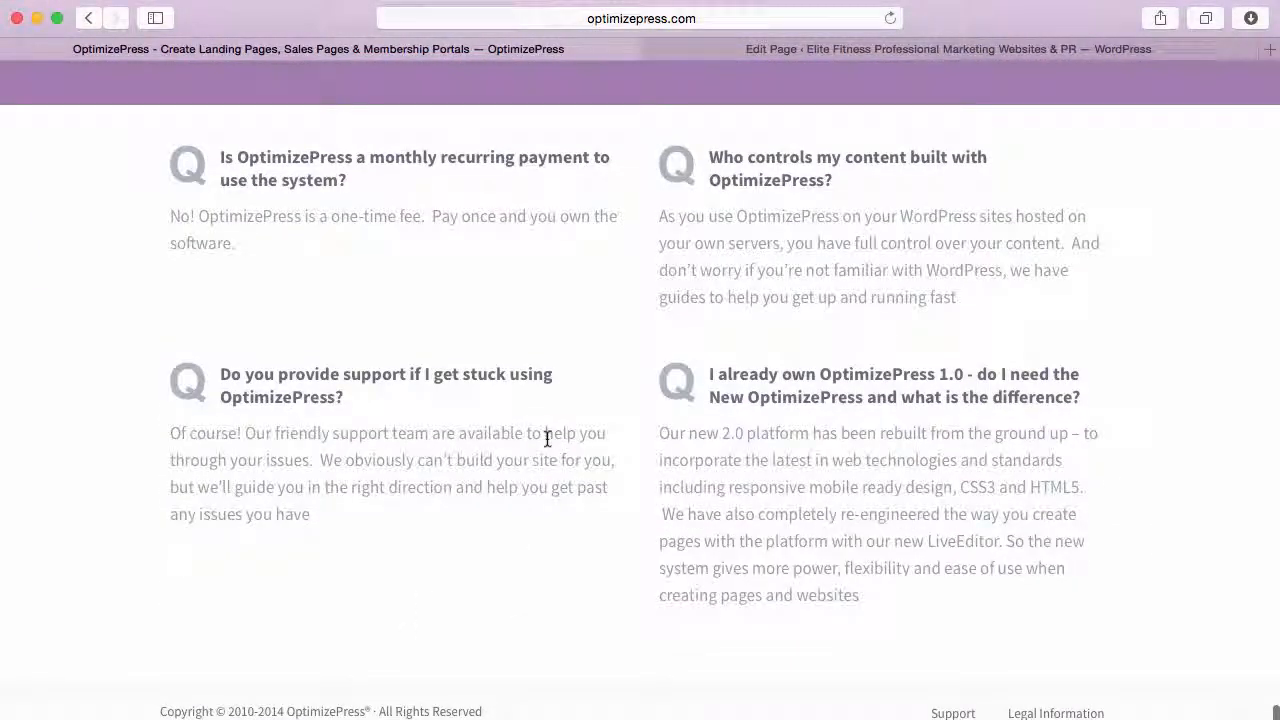
# Reload the OptimizePress home page and open its pricing page to view the available packages.
pyautogui.press('super+r')
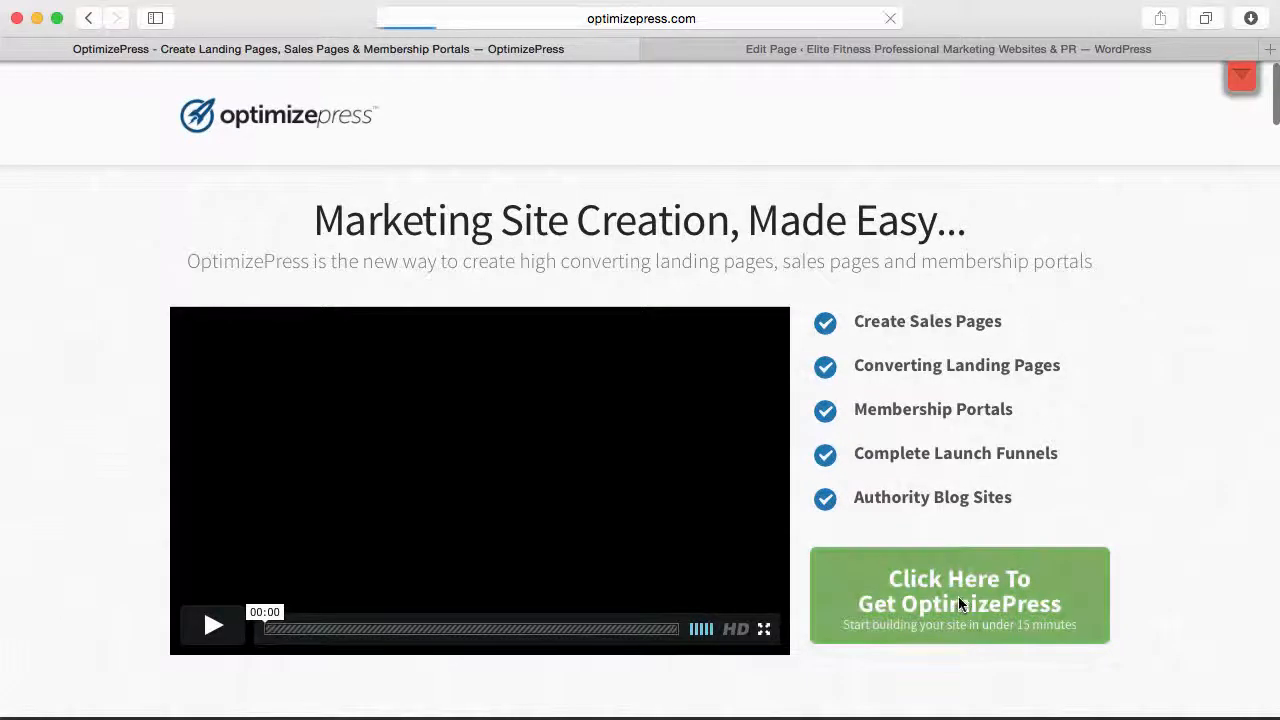
pyautogui.click(958, 598)
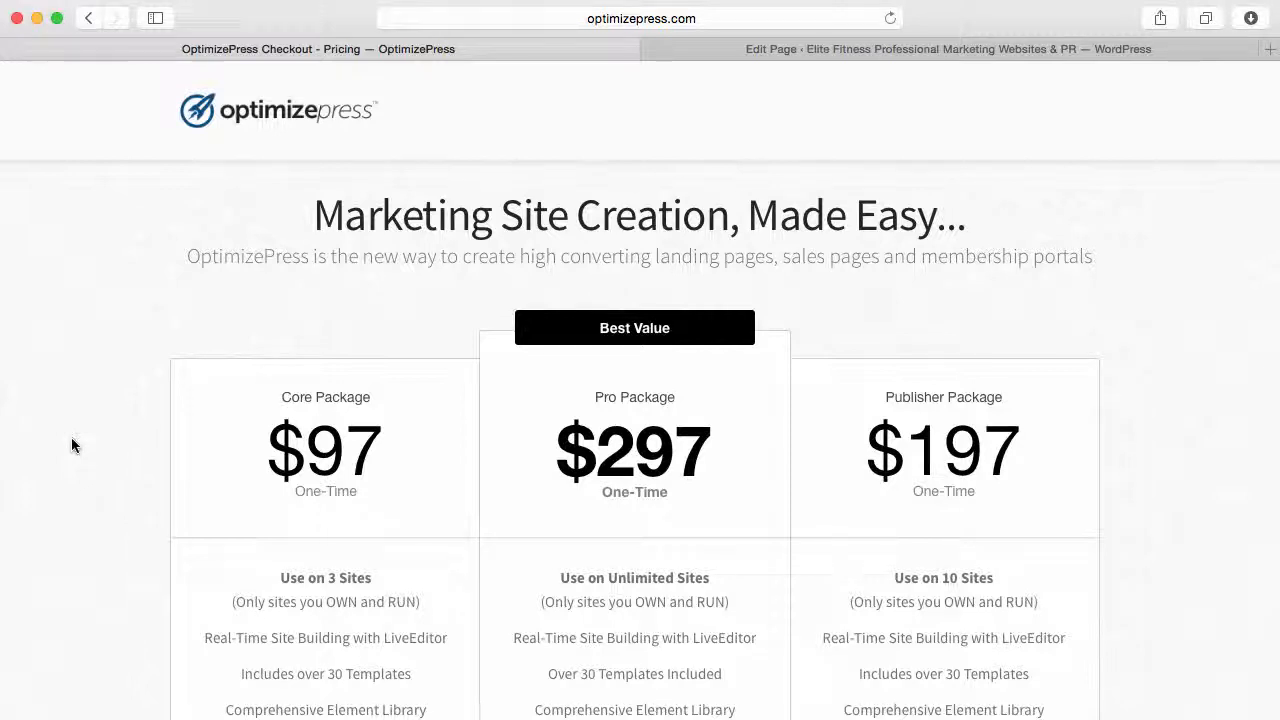
# Switch back to the WordPress site, start a new page in the OptimizePress Page Builder and name it "tester one".
pyautogui.click(1042, 64)
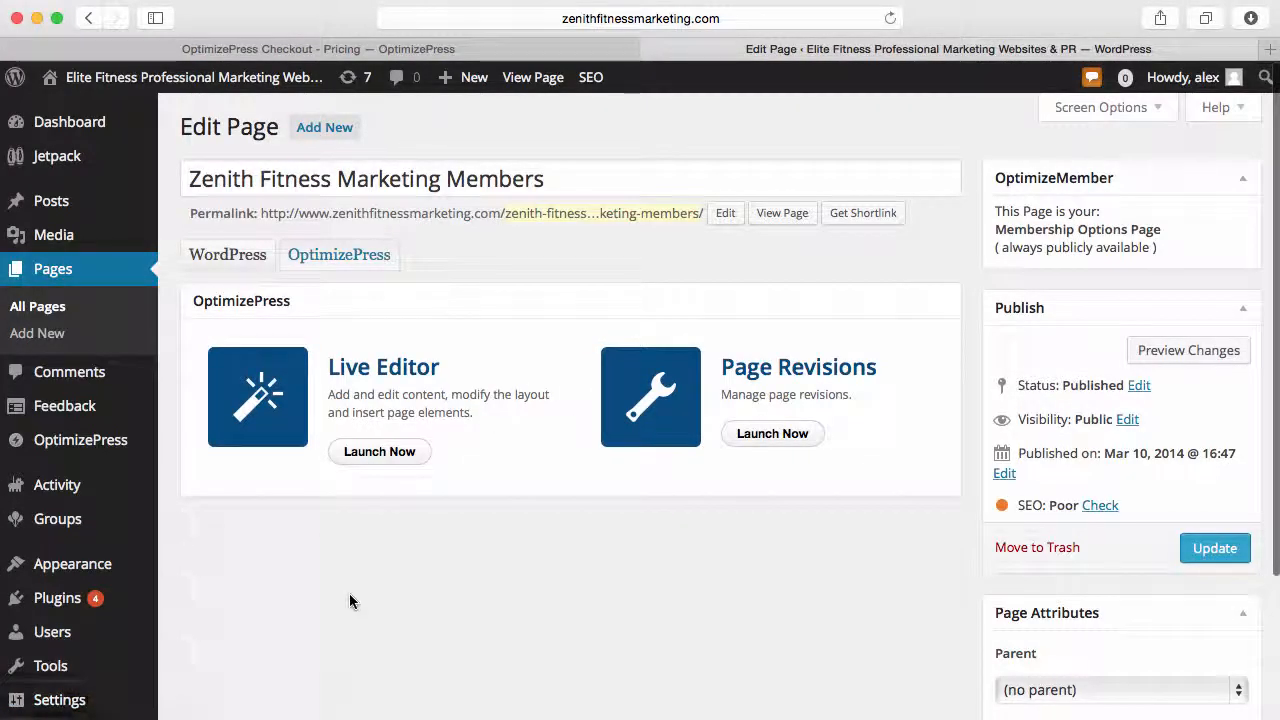
pyautogui.moveTo(110, 440)
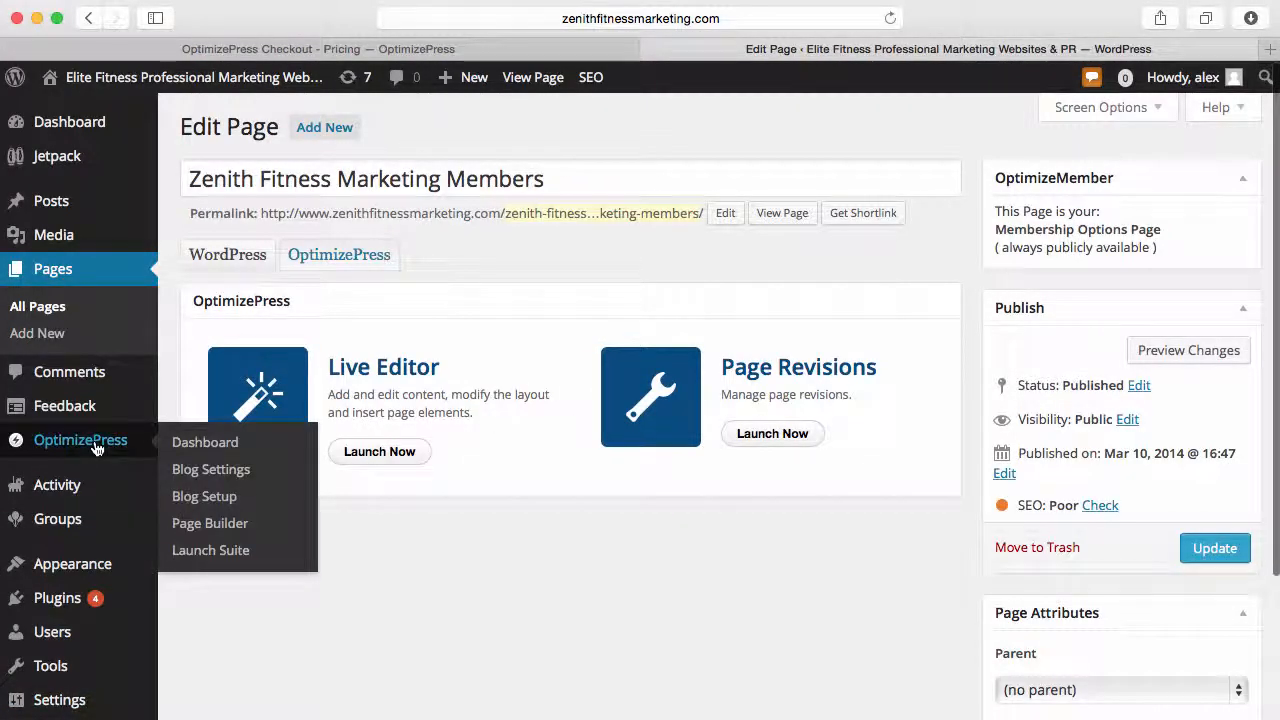
pyautogui.click(201, 524)
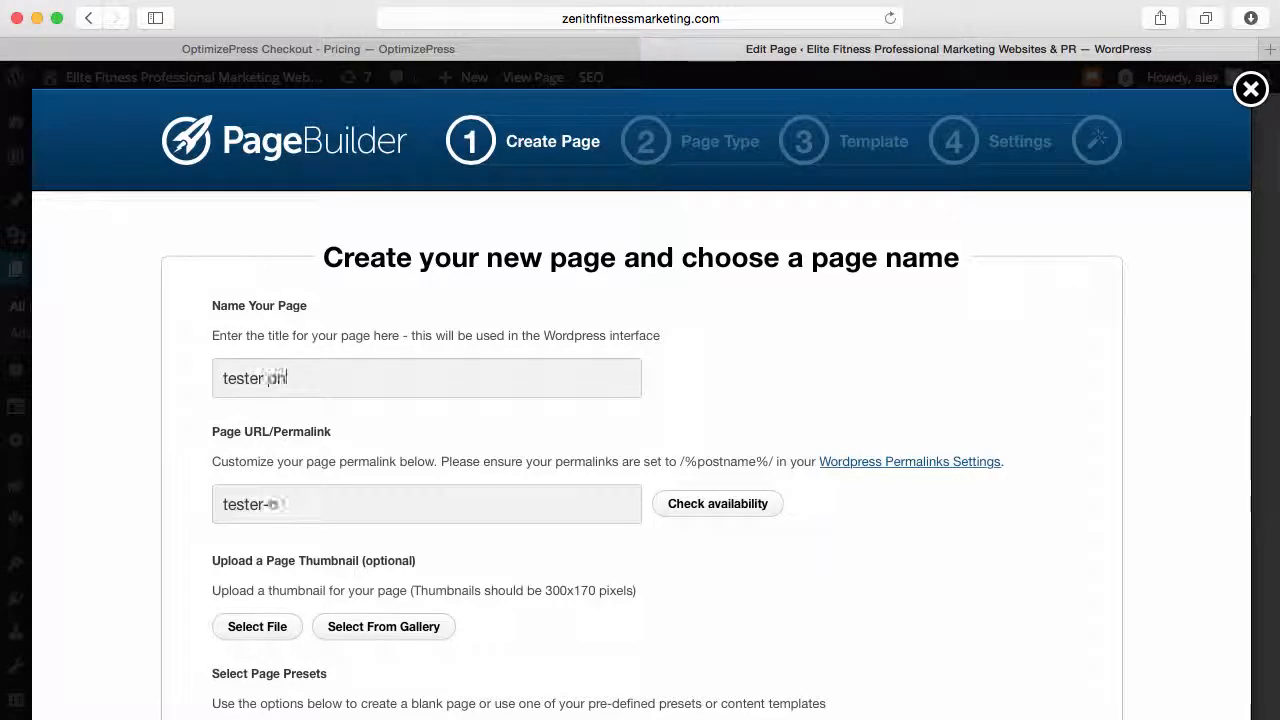
# Check the availability of the permalink "tester-one" and set the page to use a content template.
pyautogui.click(738, 510)
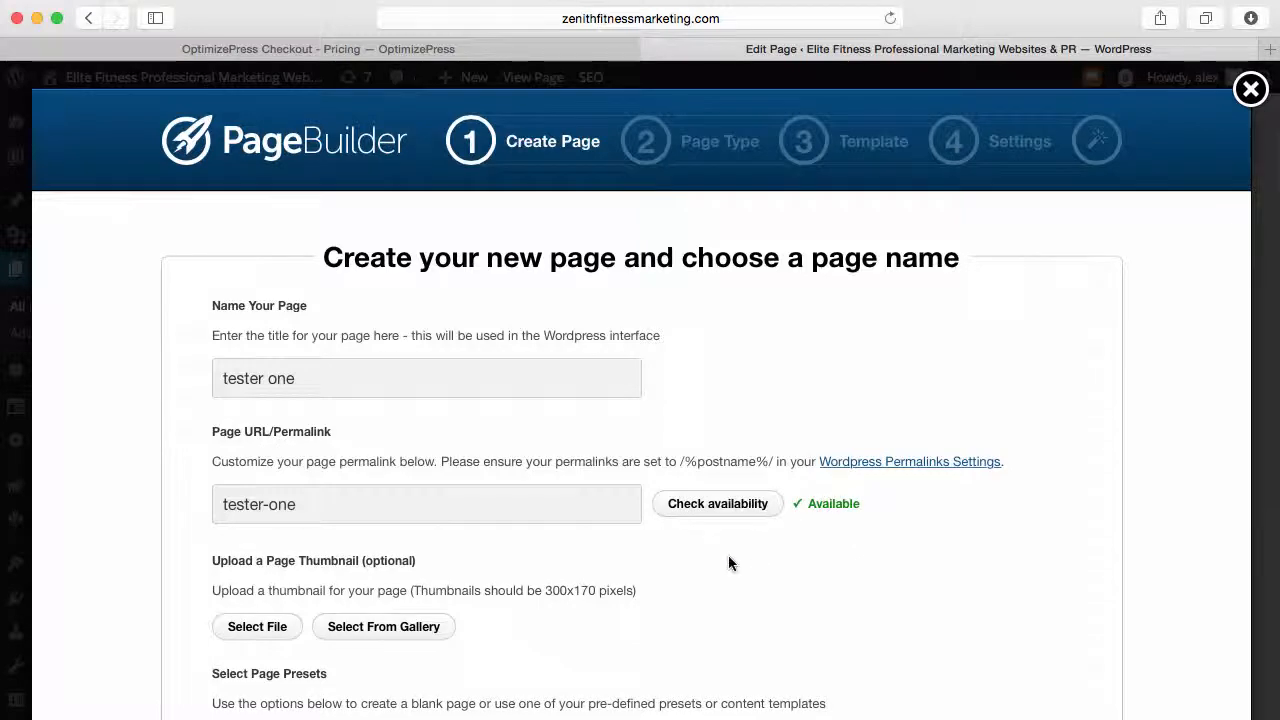
pyautogui.scroll(-5, 728, 563)
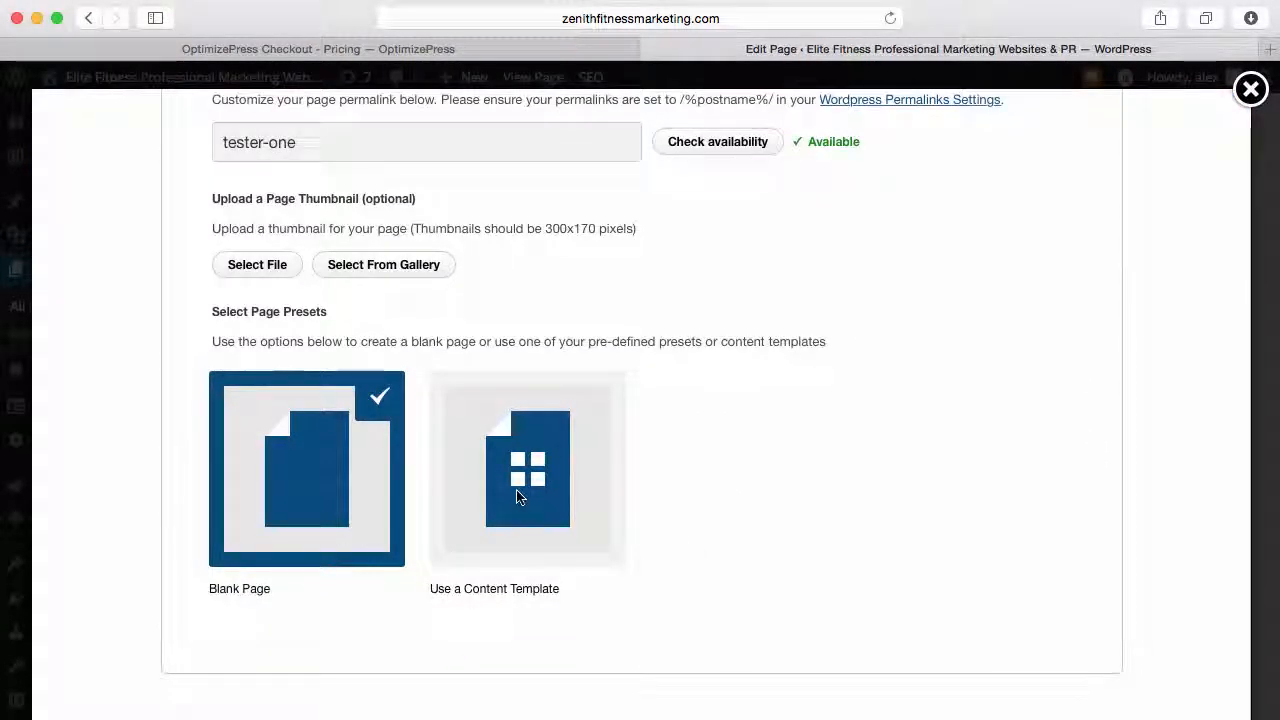
pyautogui.click(553, 470)
# Browse the home, membership and opt-in page templates offered for the new page.
pyautogui.scroll(-8, 816, 486)
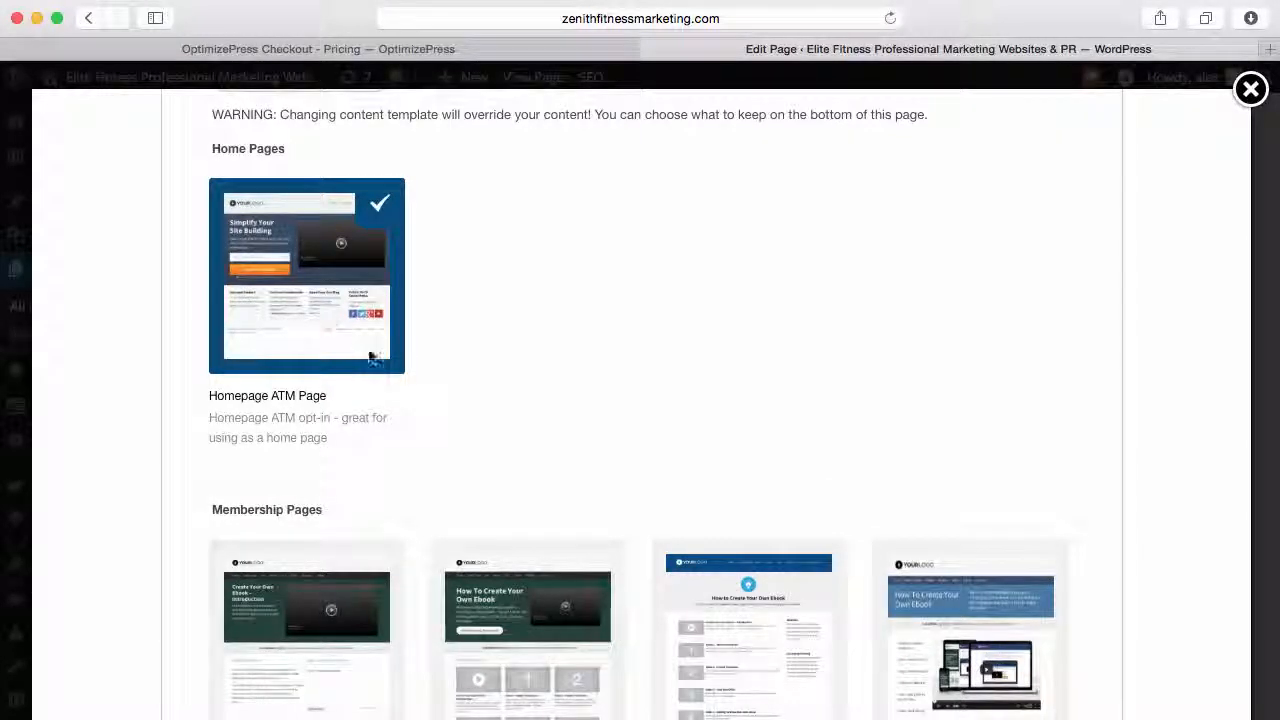
pyautogui.scroll(-3, 668, 405)
pyautogui.scroll(-2, 668, 405)
pyautogui.scroll(-2, 950, 417)
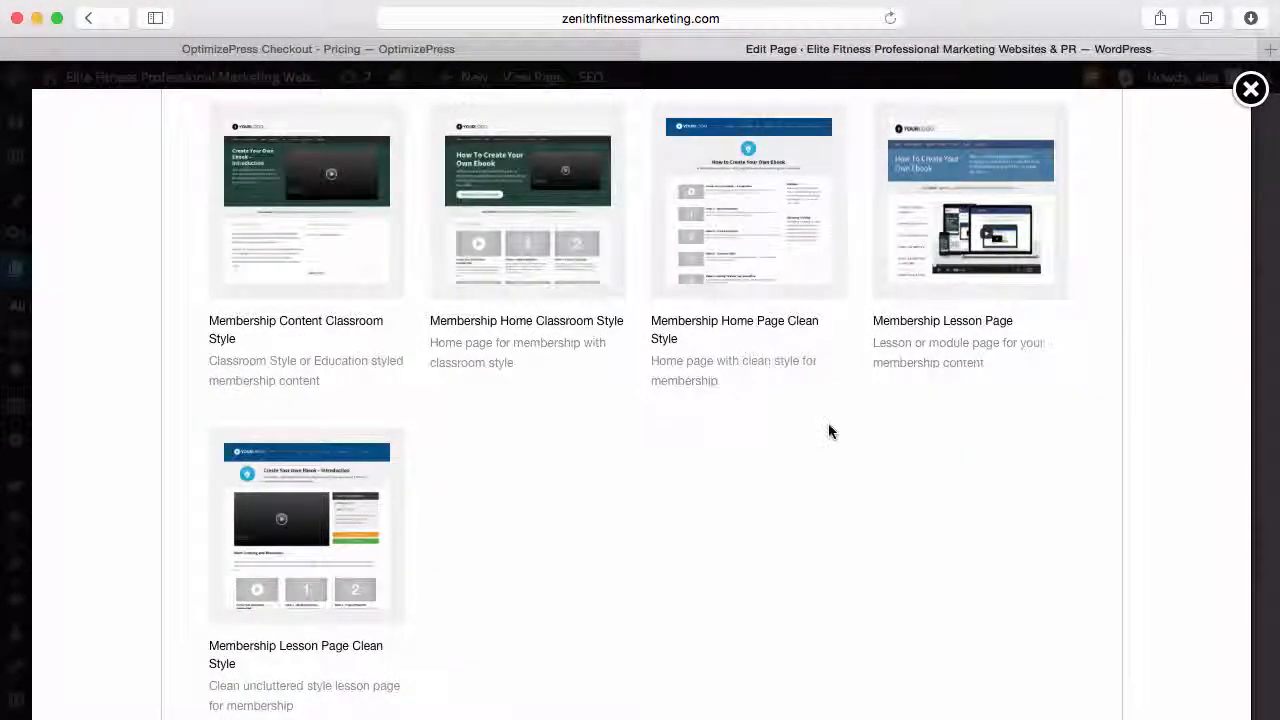
pyautogui.scroll(-4, 828, 423)
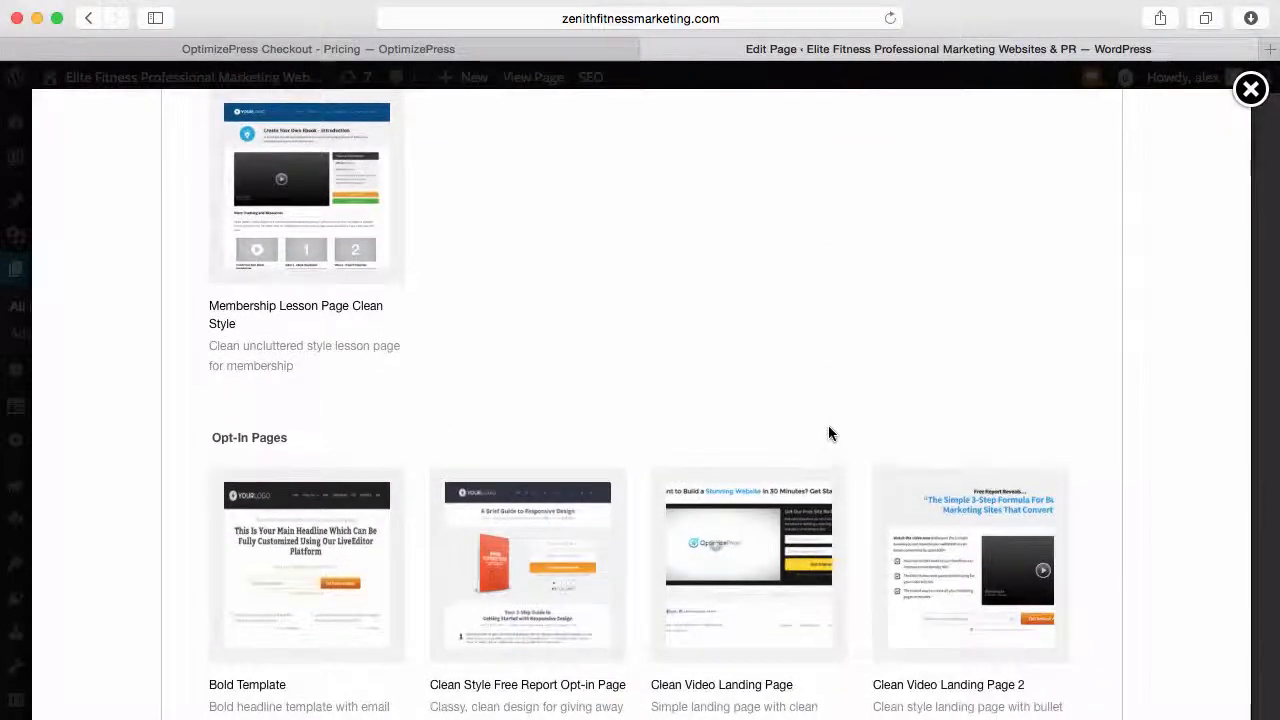
pyautogui.scroll(-3, 828, 432)
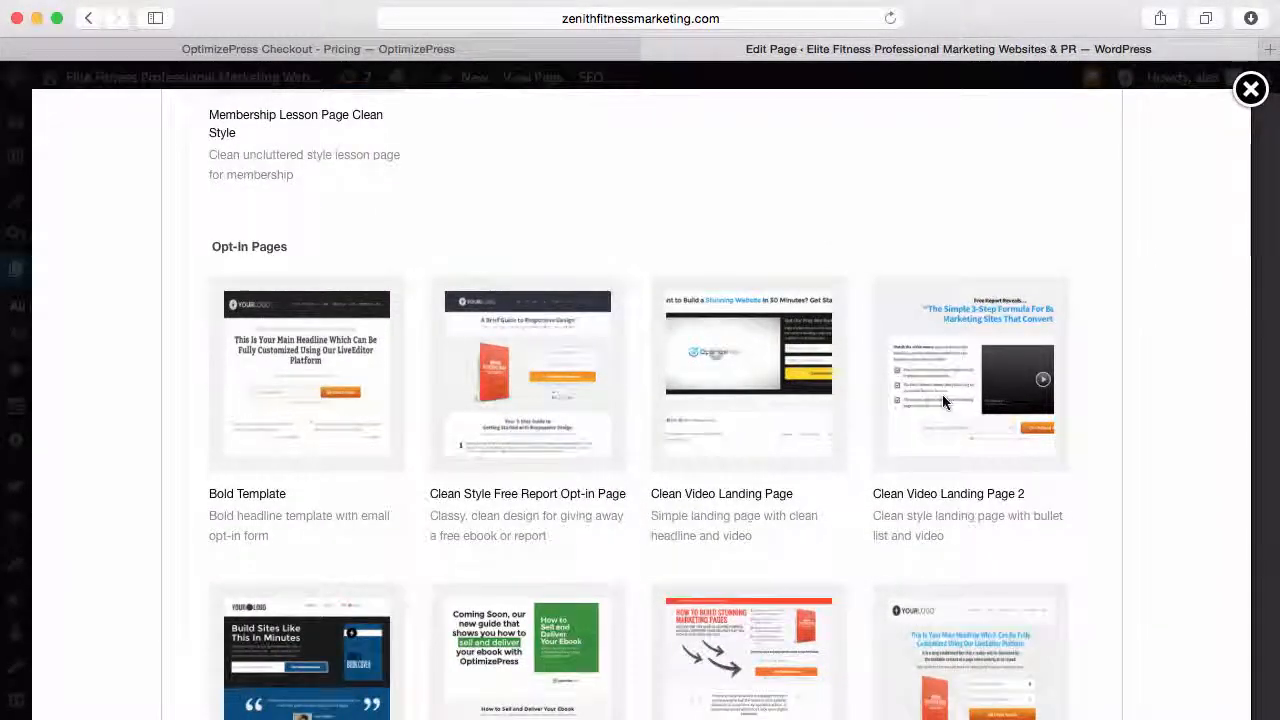
pyautogui.scroll(-3, 951, 399)
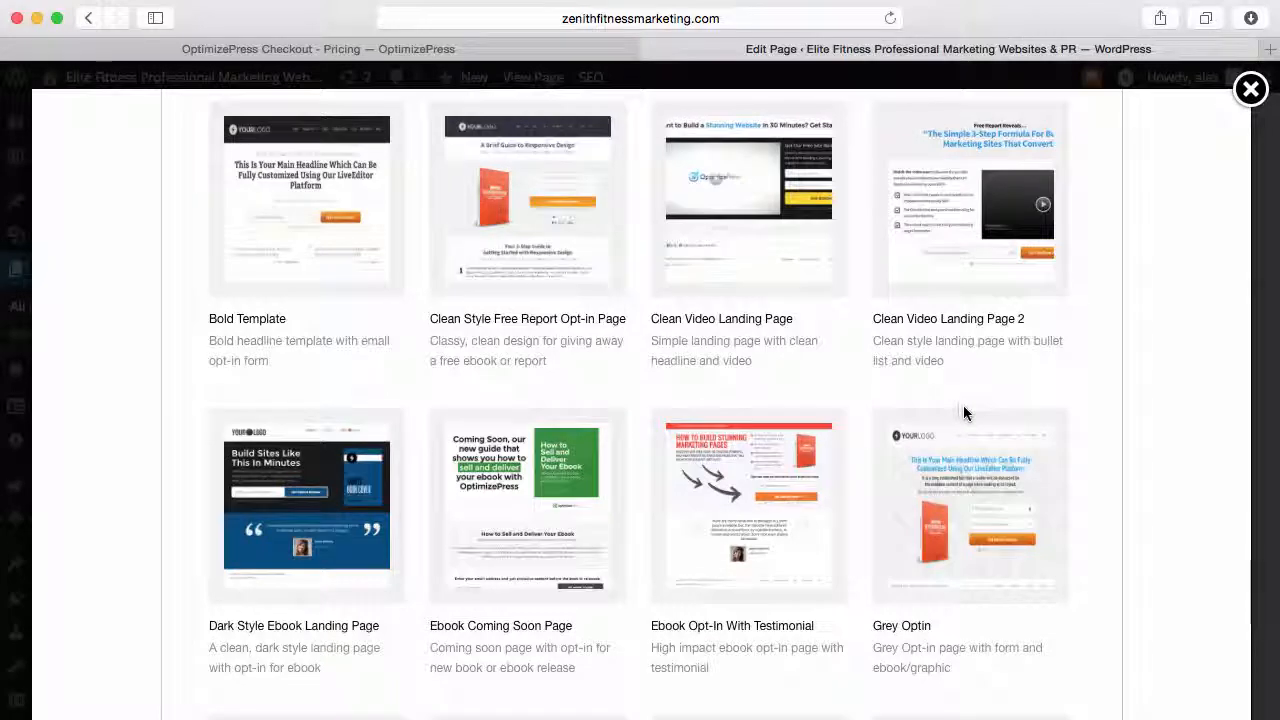
pyautogui.scroll(-7, 963, 406)
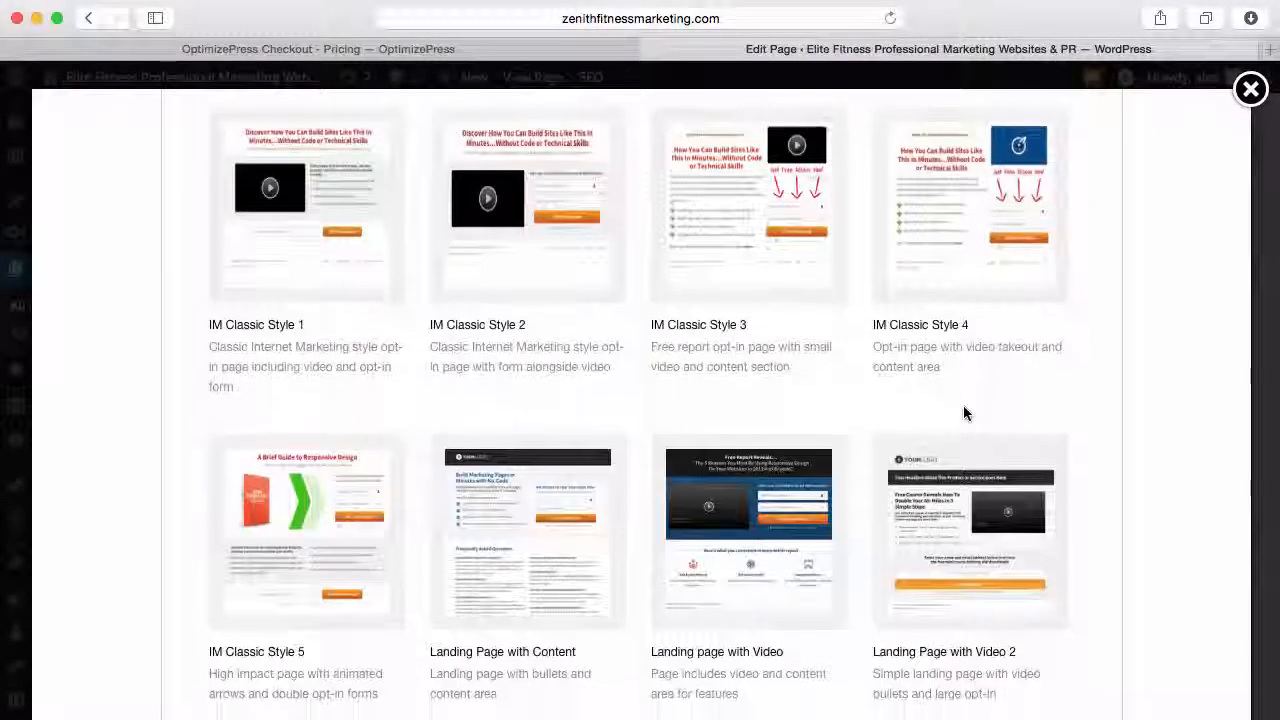
# Browse the remaining templates for download and FAQ pages, sales pages and webinar pages through to the last one.
pyautogui.scroll(-8, 963, 406)
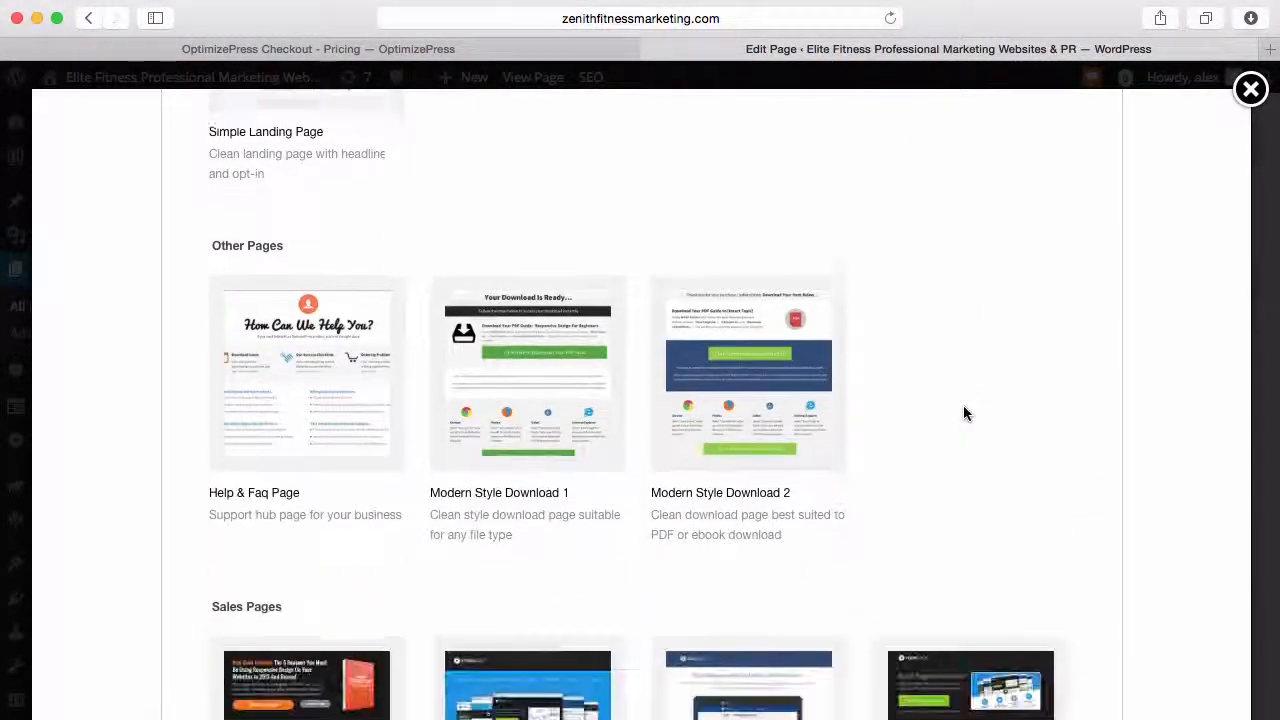
pyautogui.scroll(-1, 963, 405)
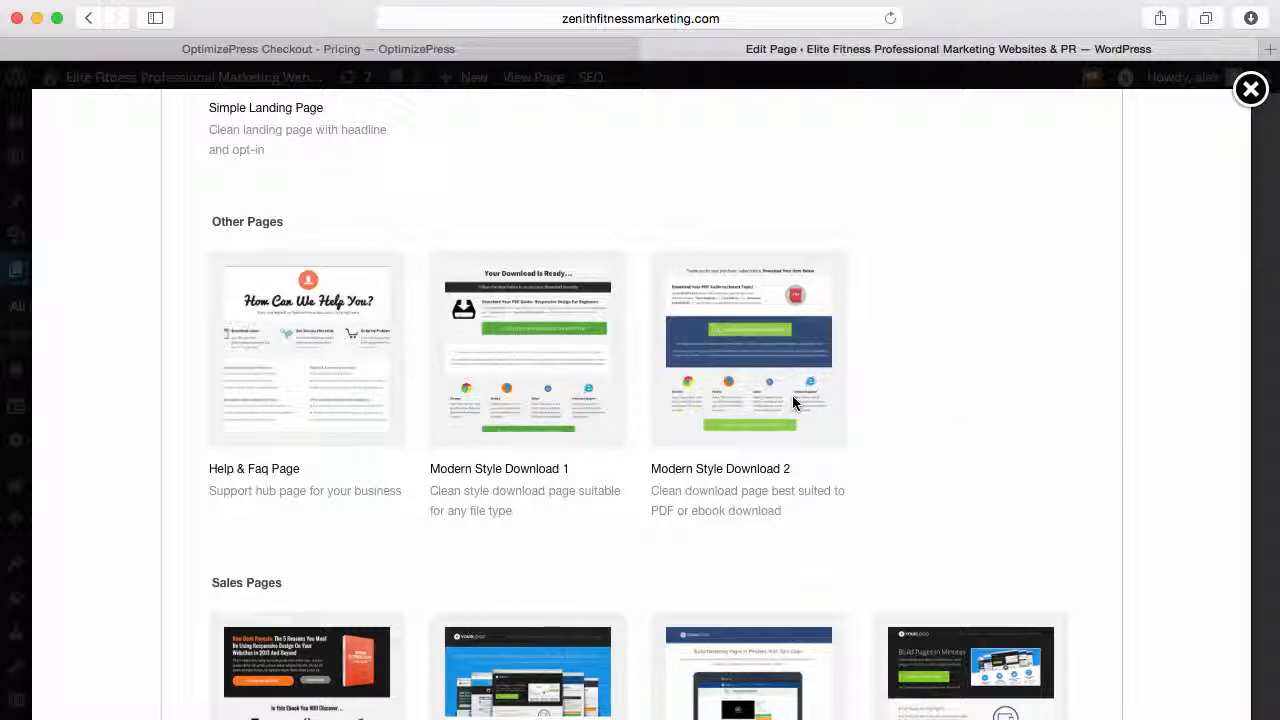
pyautogui.scroll(-5, 792, 402)
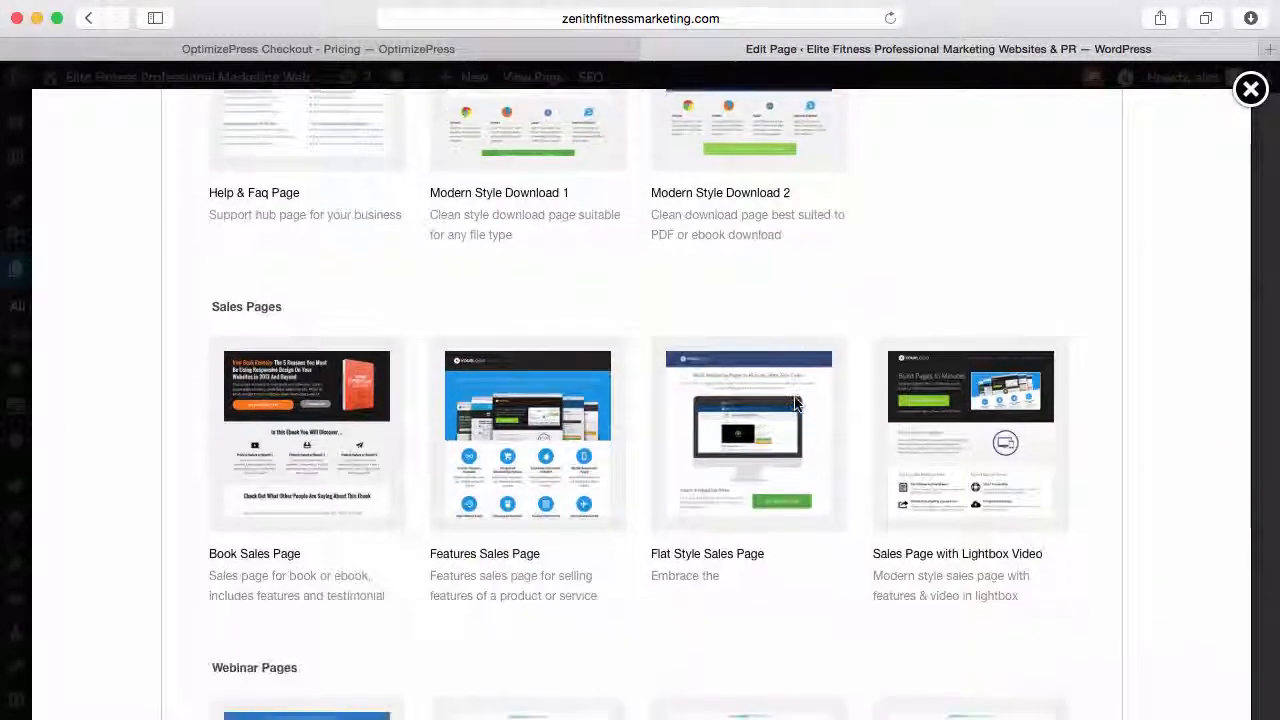
pyautogui.scroll(-1, 796, 406)
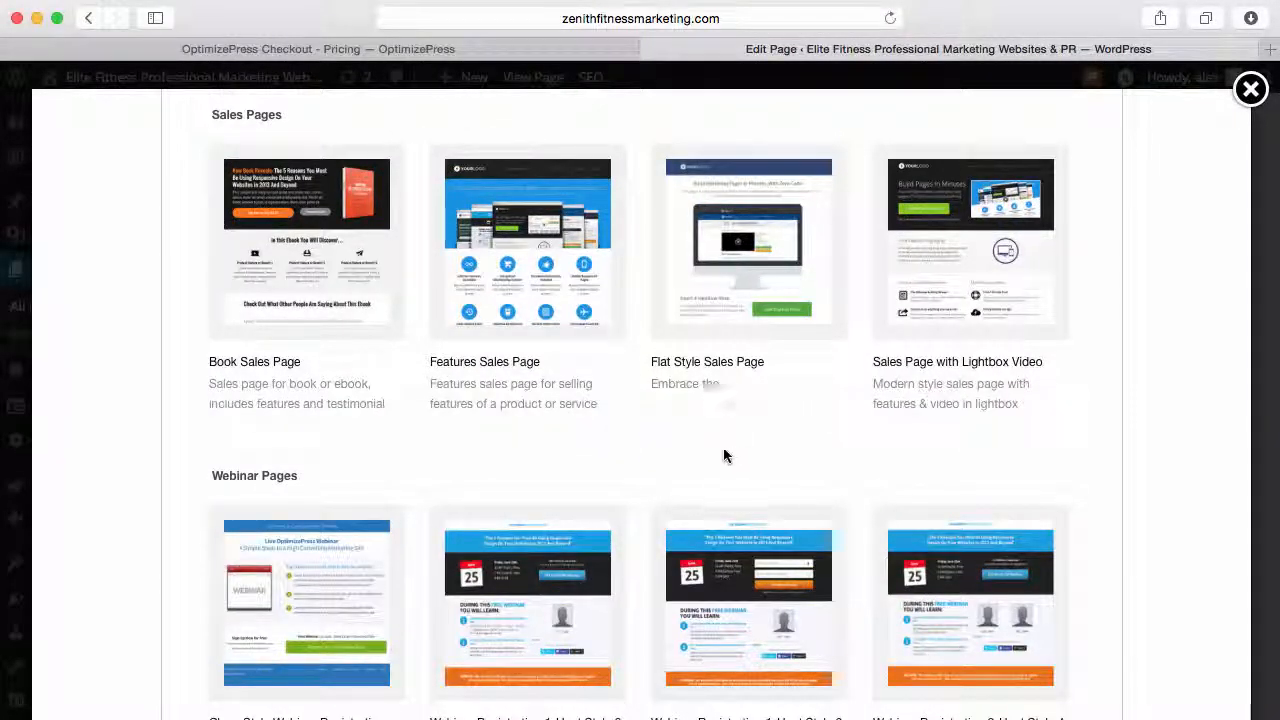
pyautogui.scroll(-6, 820, 642)
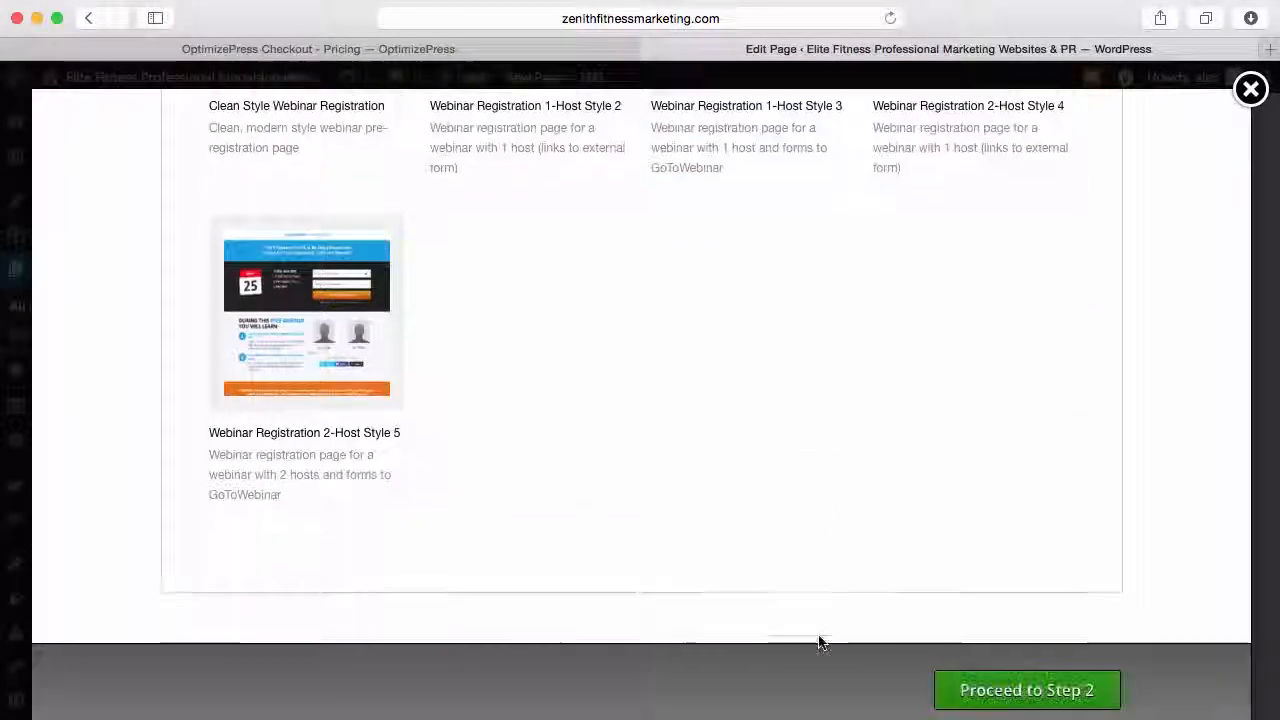
# Choose the Flat Style Sales Page template for the new page, proceed to step 2 and look over the generated page in the Live Editor.
pyautogui.scroll(8, 822, 642)
pyautogui.scroll(-3, 822, 642)
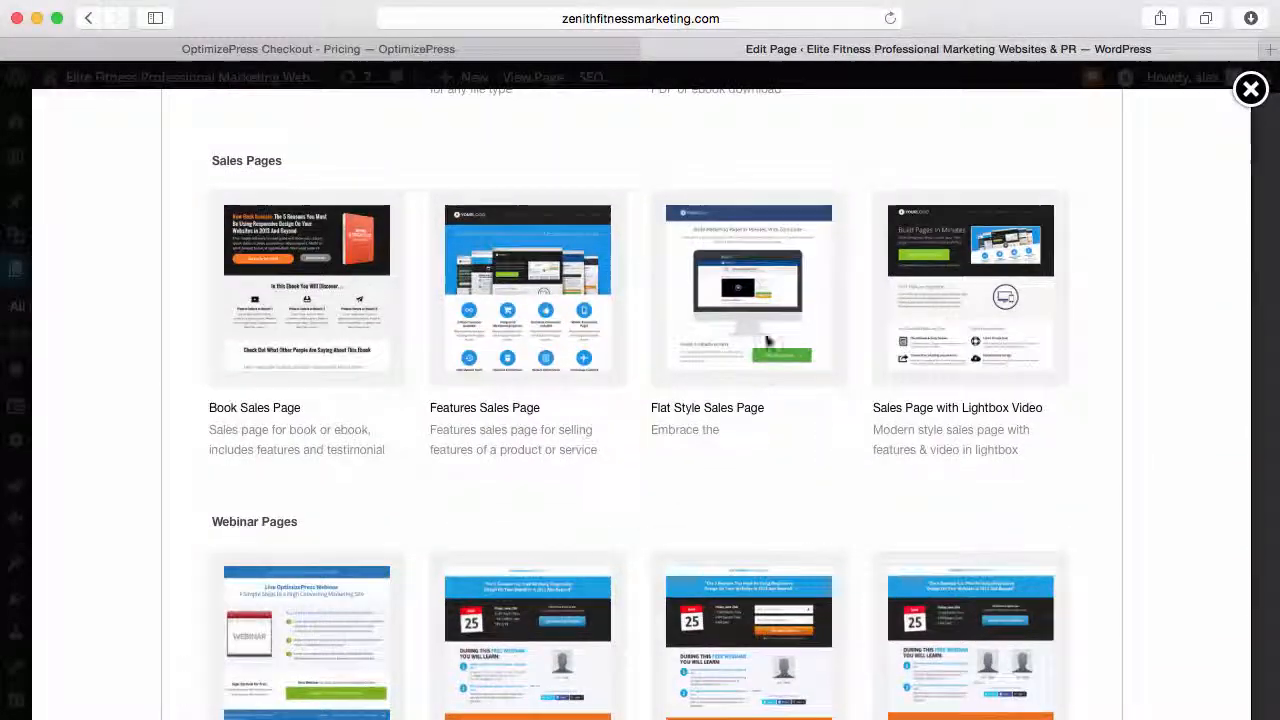
pyautogui.click(767, 290)
pyautogui.scroll(-10, 1051, 530)
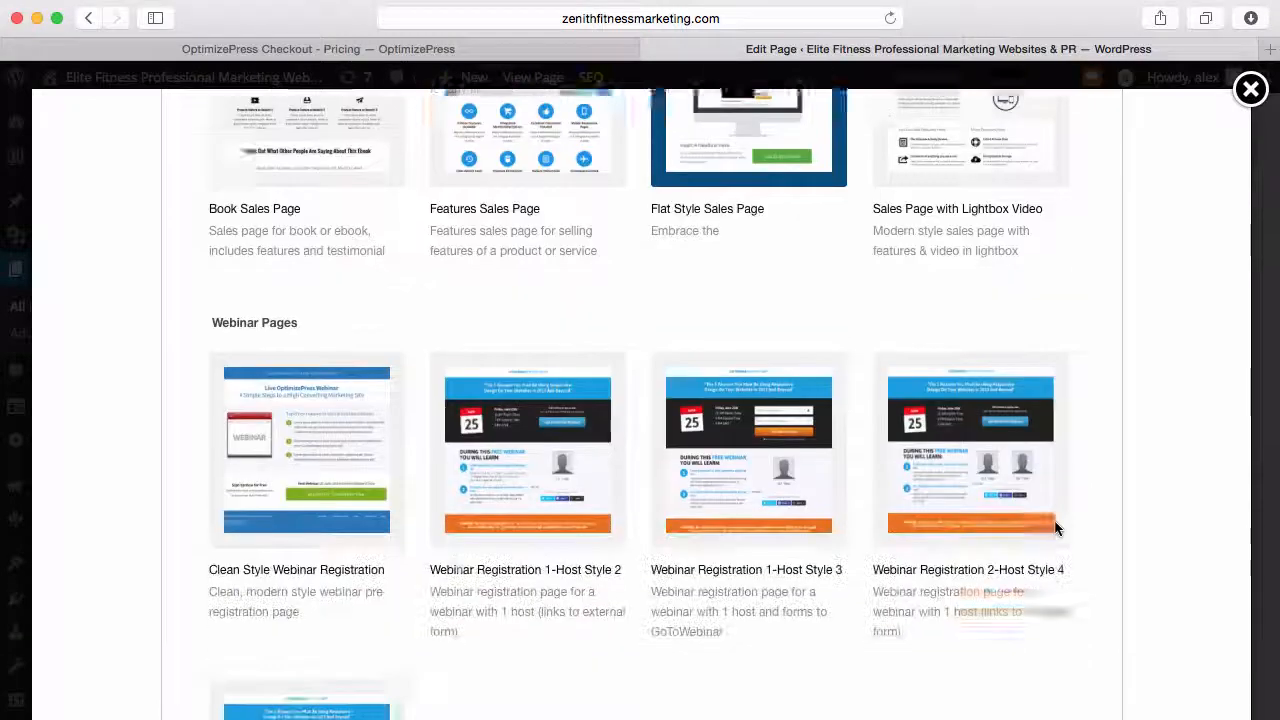
pyautogui.click(1030, 690)
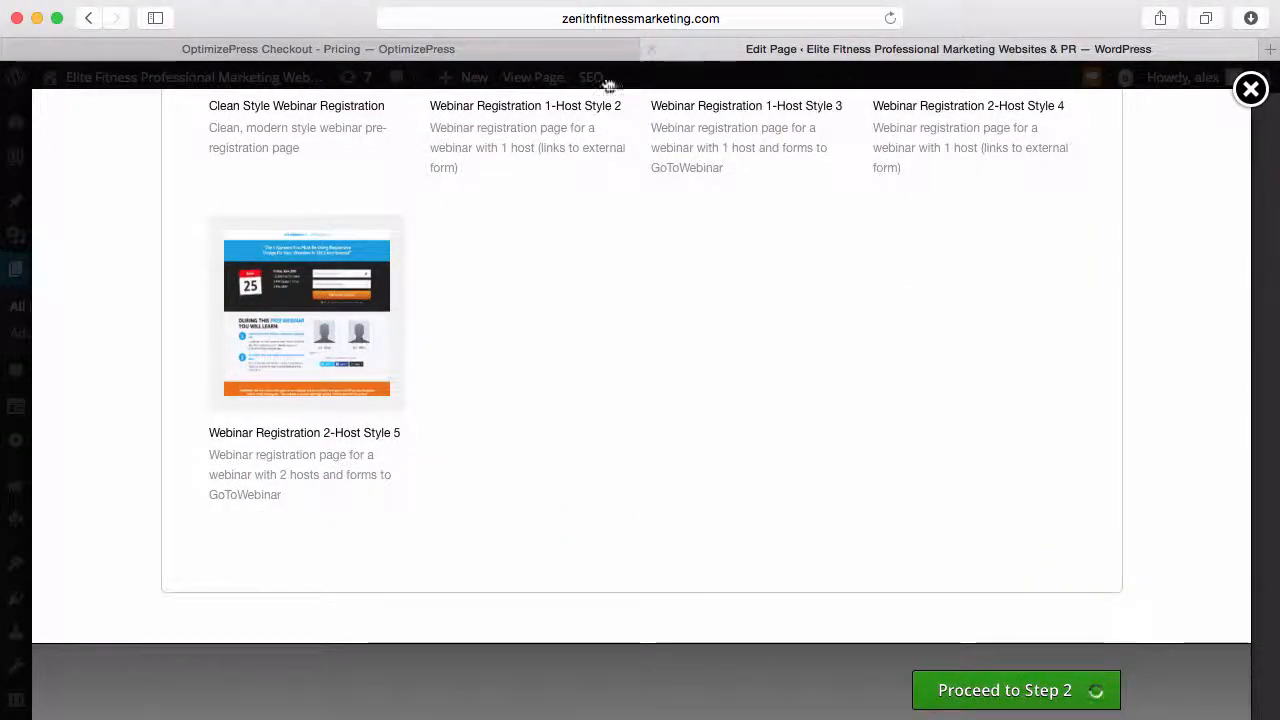
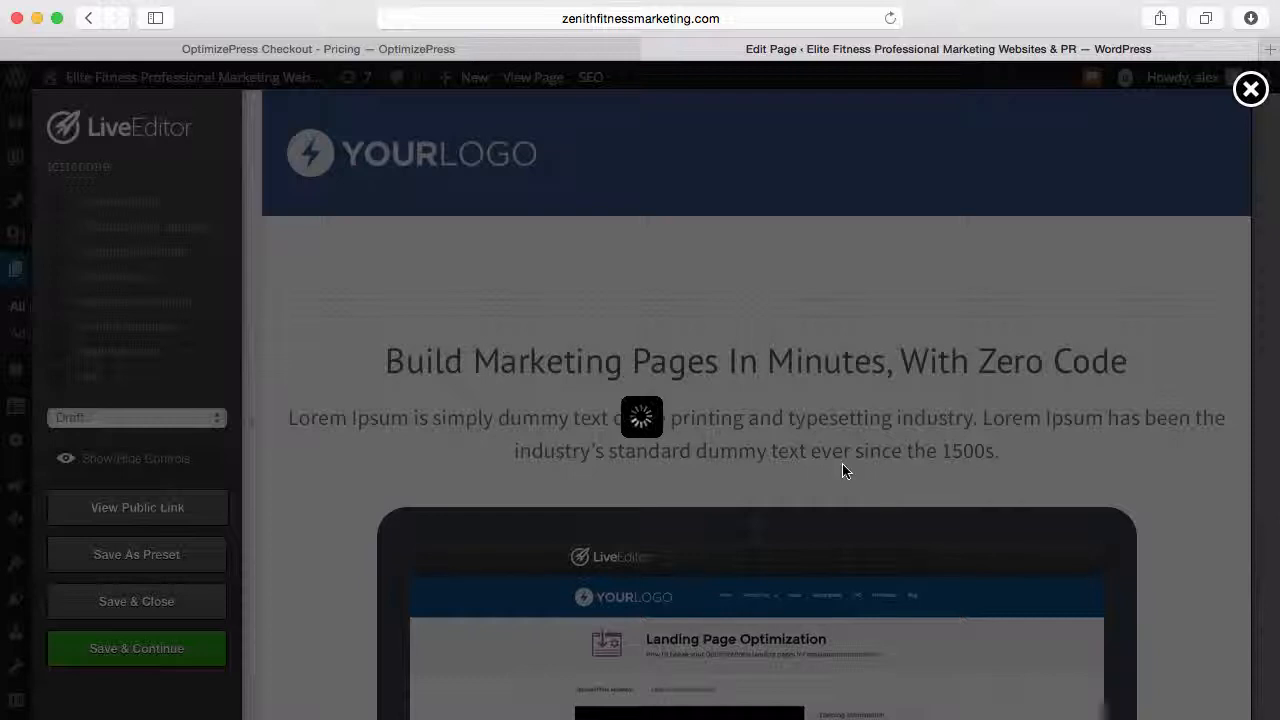
pyautogui.scroll(-3, 934, 482)
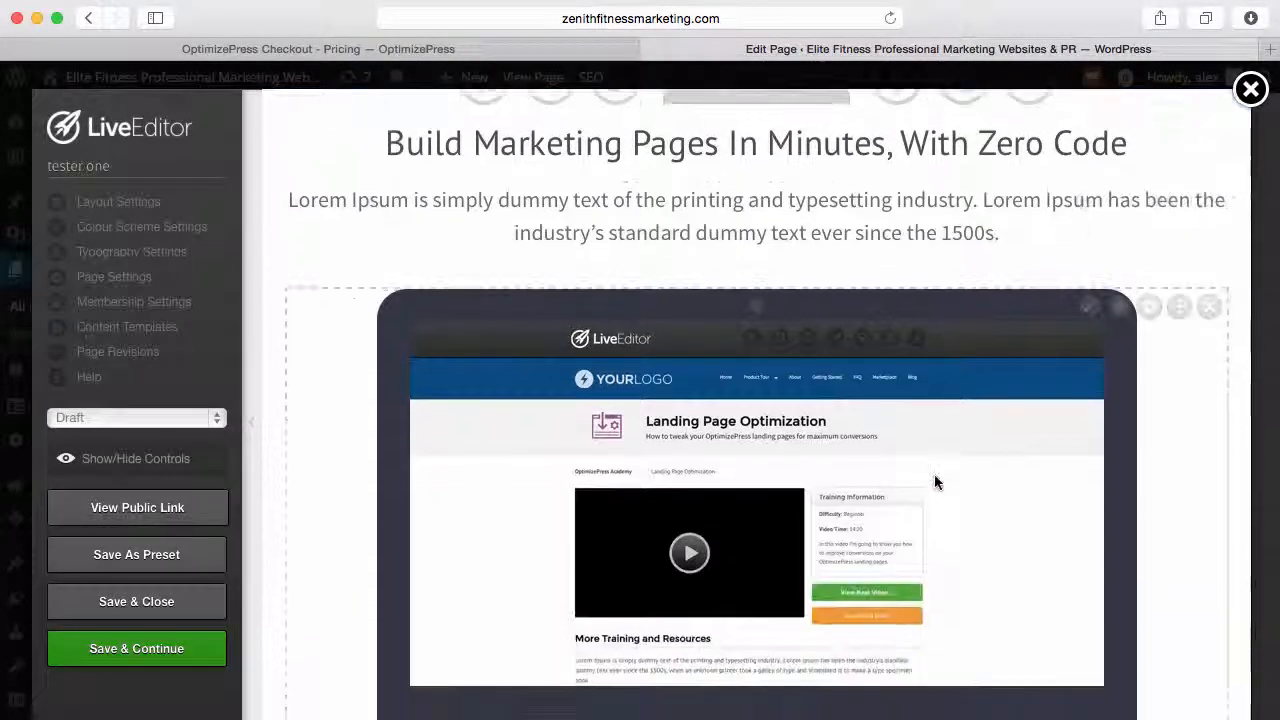
pyautogui.scroll(-10, 963, 502)
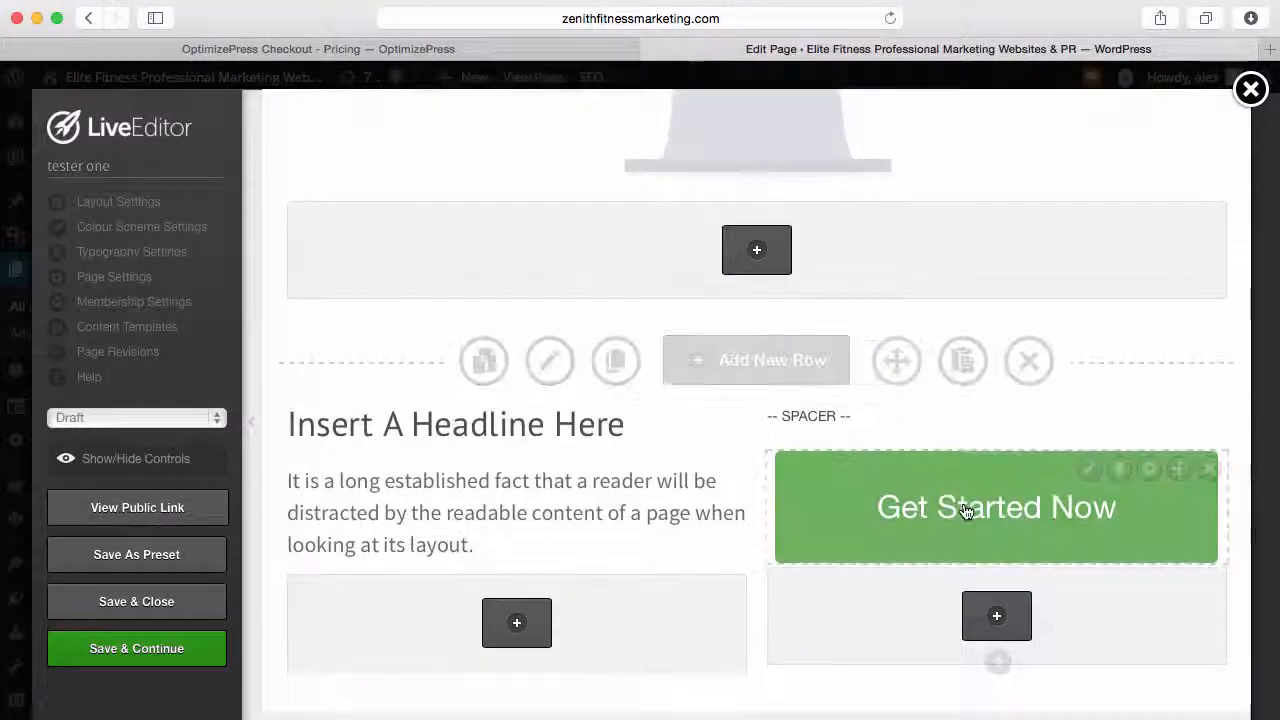
# In the OptimizePress pricing tab, load the Zenith Fitness Marketing site and open its Join Now page.
pyautogui.click(257, 49)
pyautogui.click(651, 18)
pyautogui.write('ze')
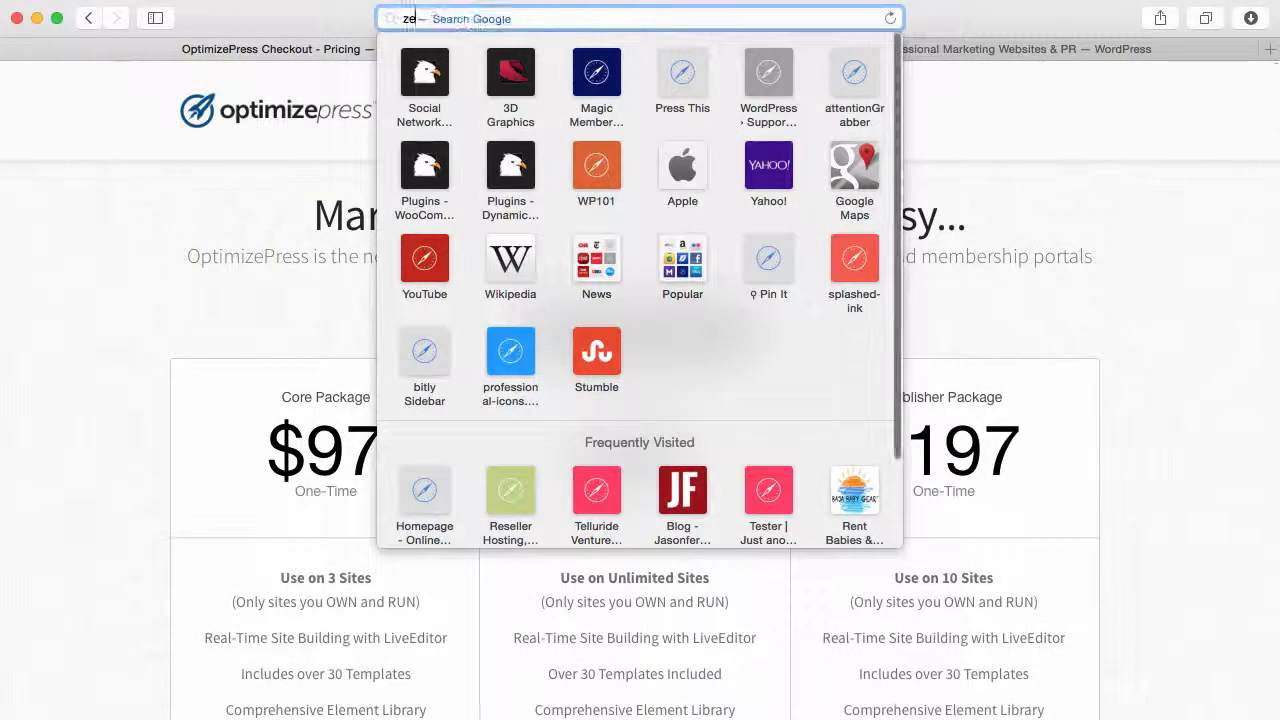
pyautogui.write('nithfit')
pyautogui.press('Return')
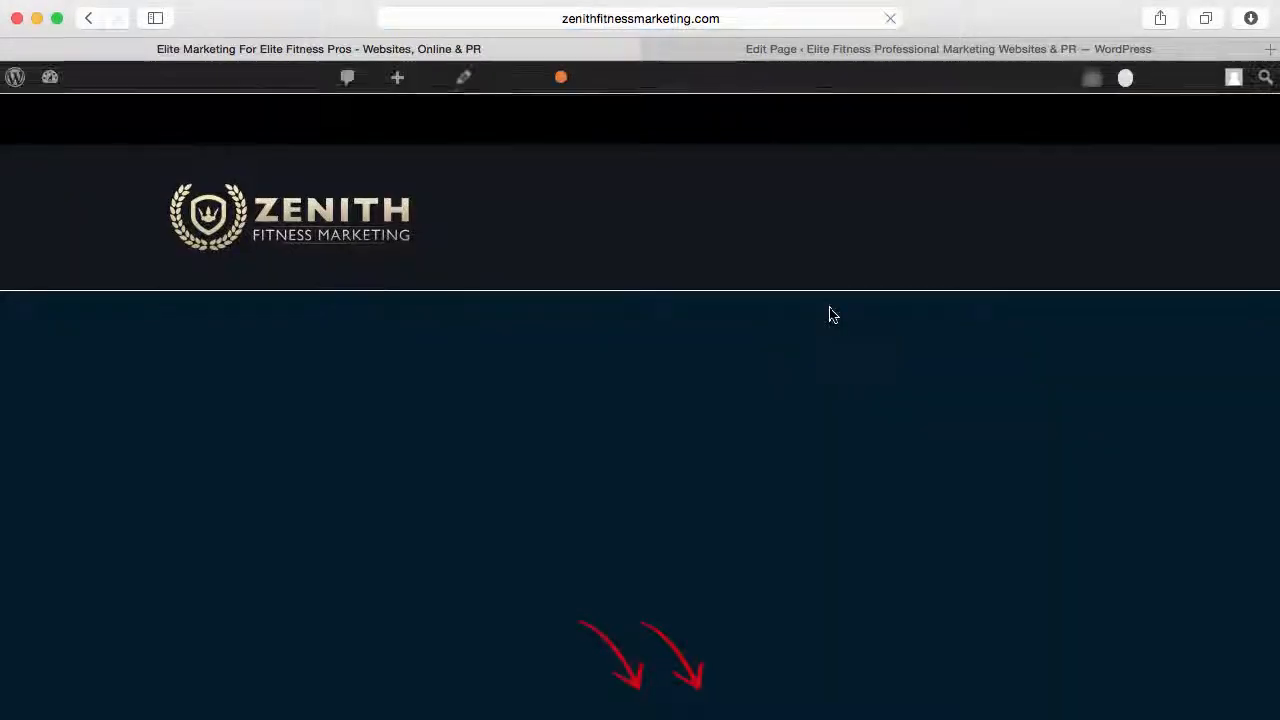
pyautogui.click(1033, 211)
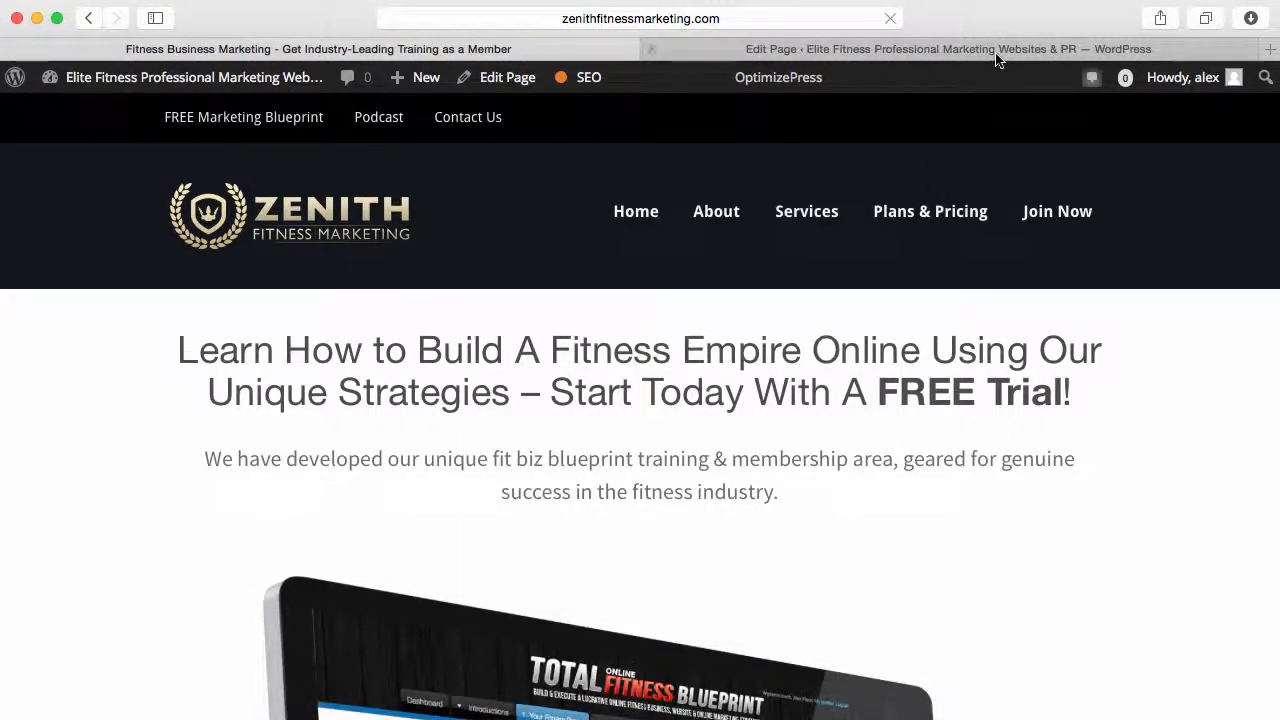
# Compare the headline and monitor image of the "tester one" template with those on the live Join Now page.
pyautogui.click(996, 49)
pyautogui.scroll(10, 1034, 514)
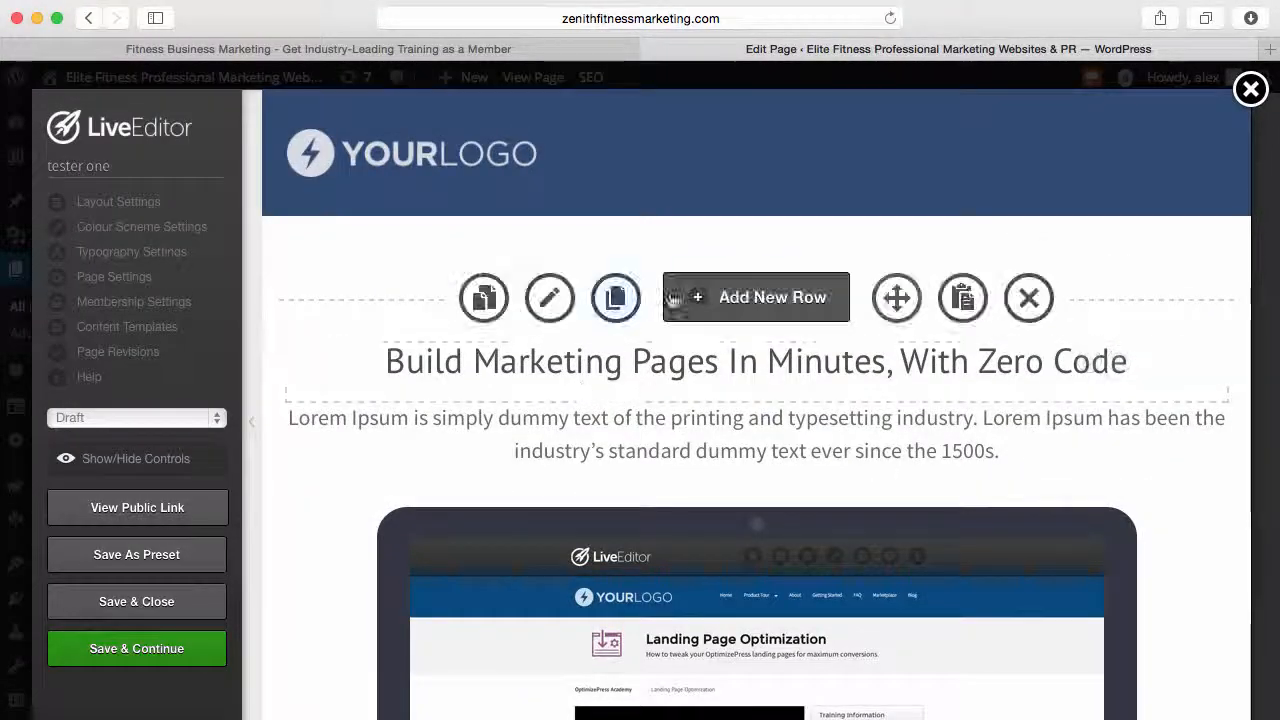
pyautogui.click(476, 50)
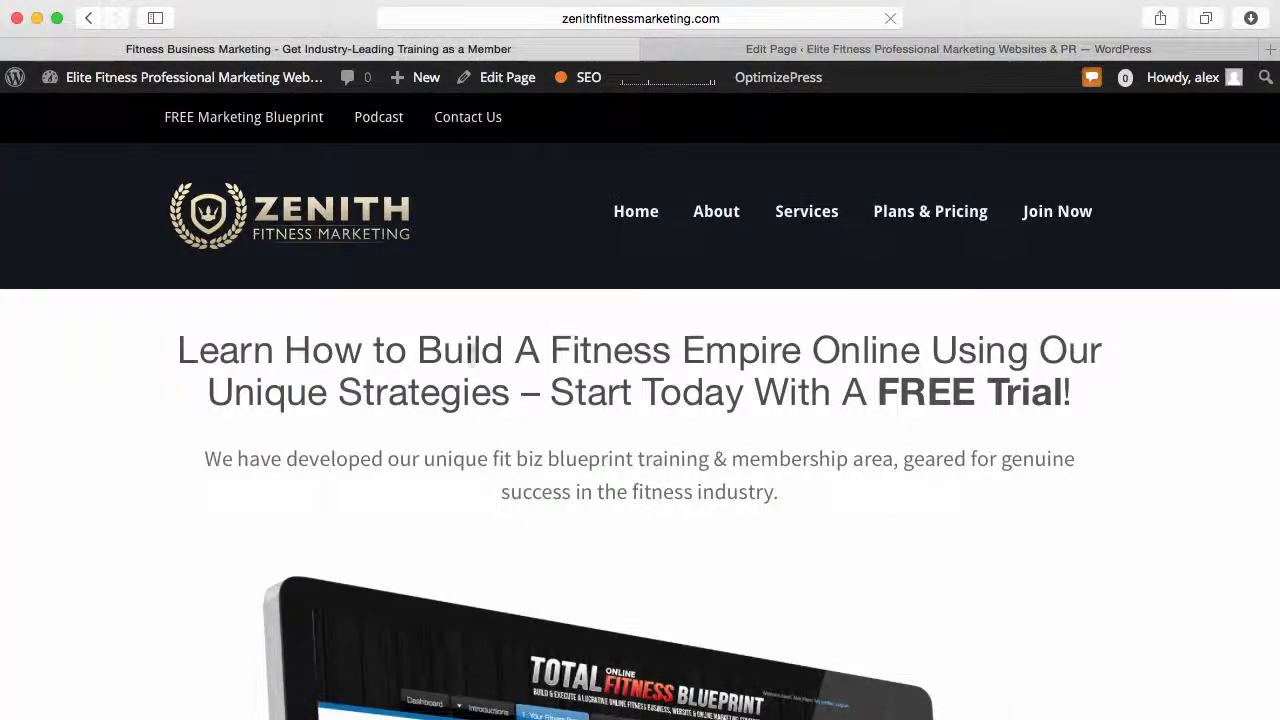
pyautogui.scroll(-5, 783, 501)
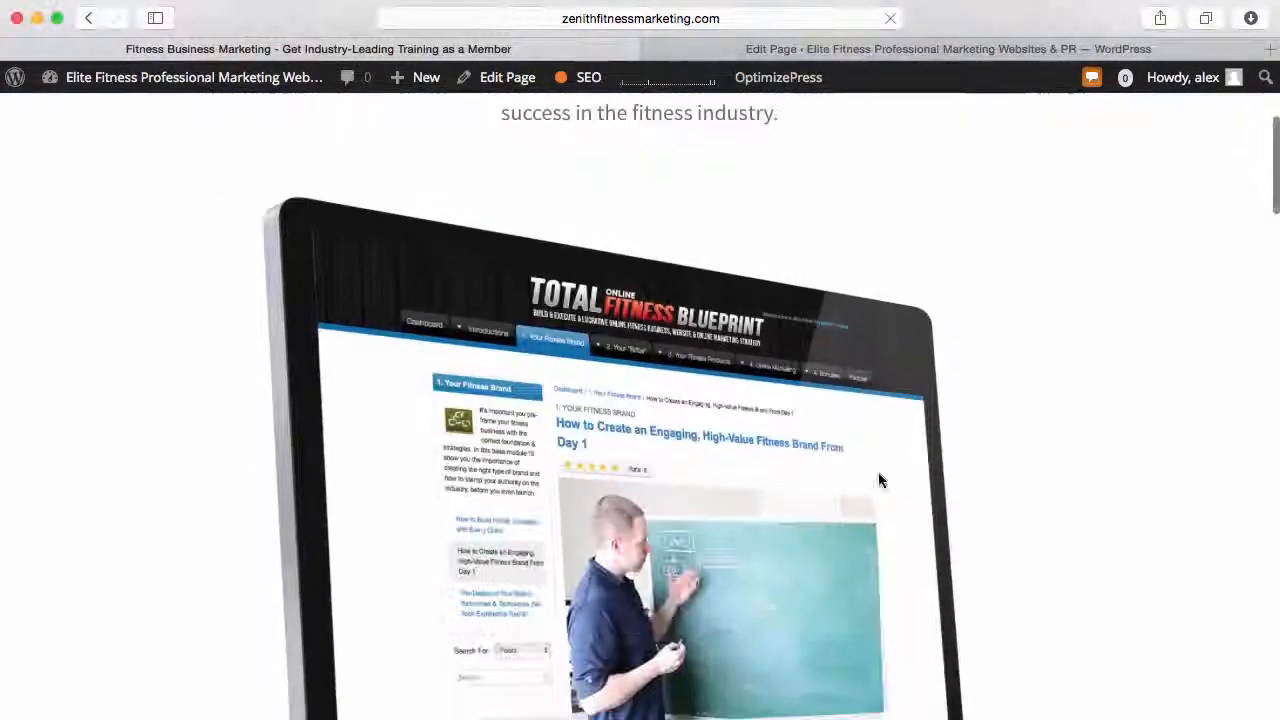
pyautogui.hotkey('ctrl', 'Tab')
pyautogui.scroll(-5, 913, 365)
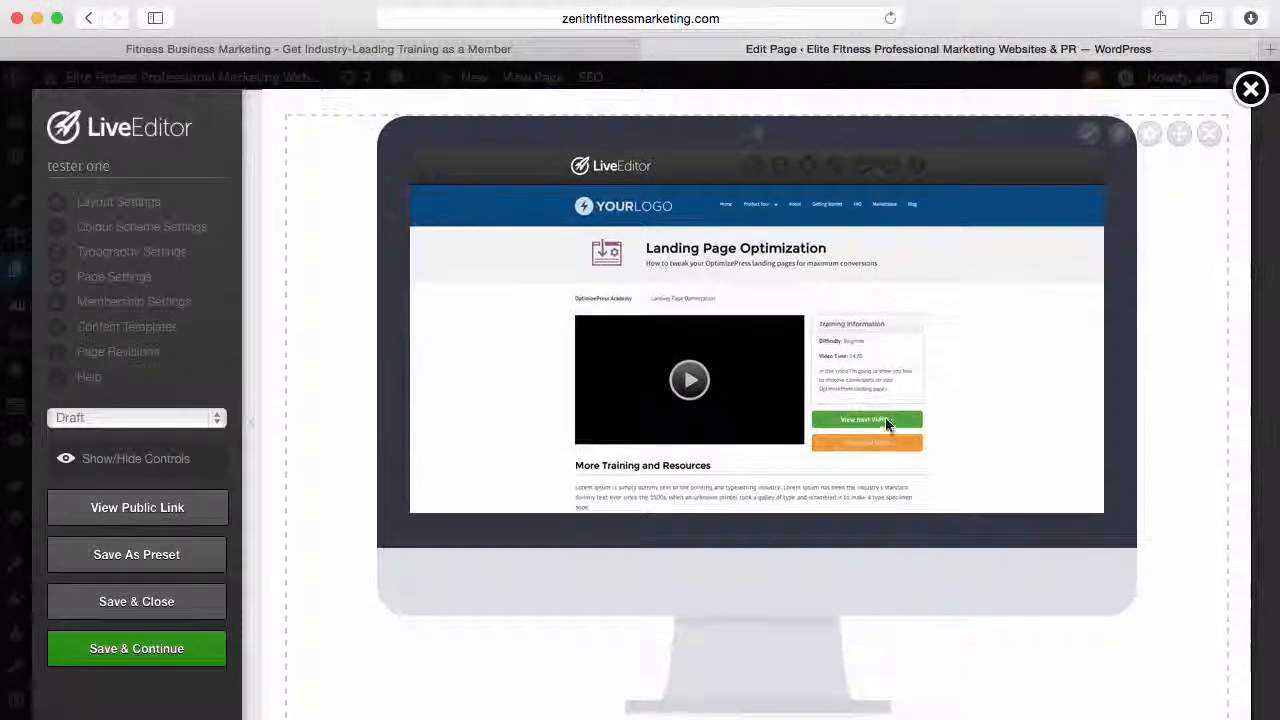
pyautogui.click(497, 49)
pyautogui.scroll(-5, 788, 445)
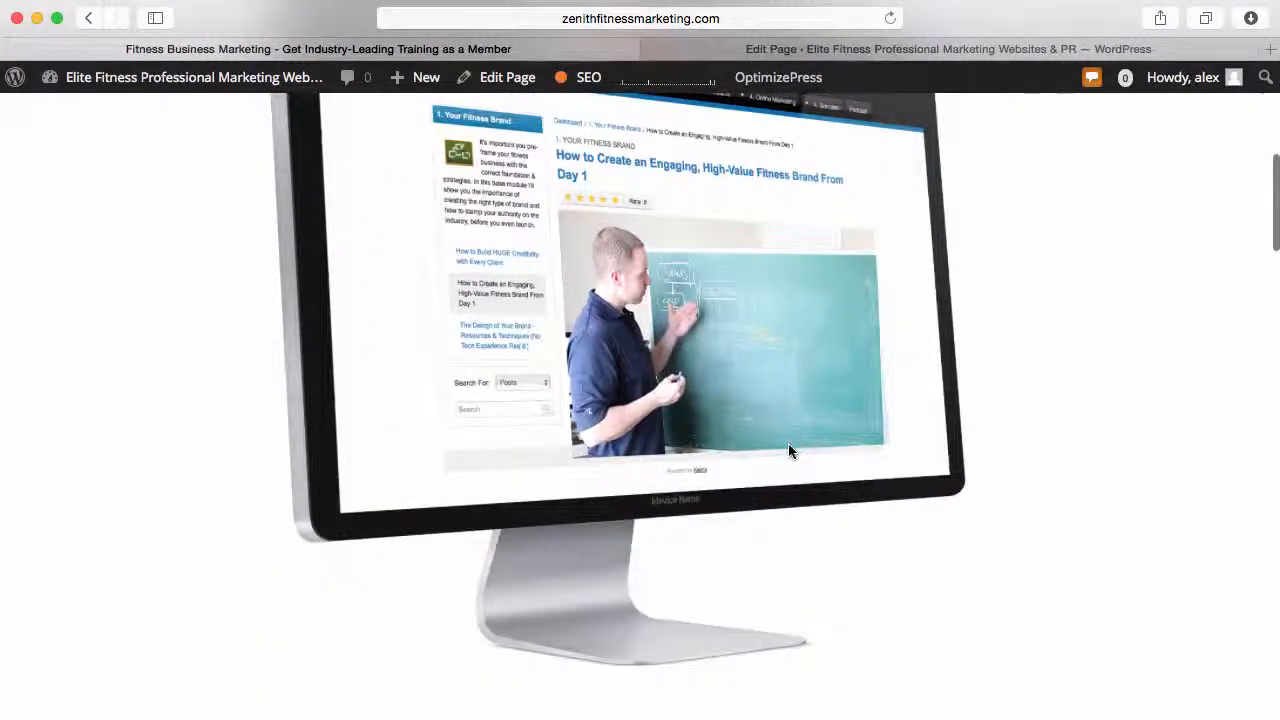
pyautogui.scroll(-3, 788, 445)
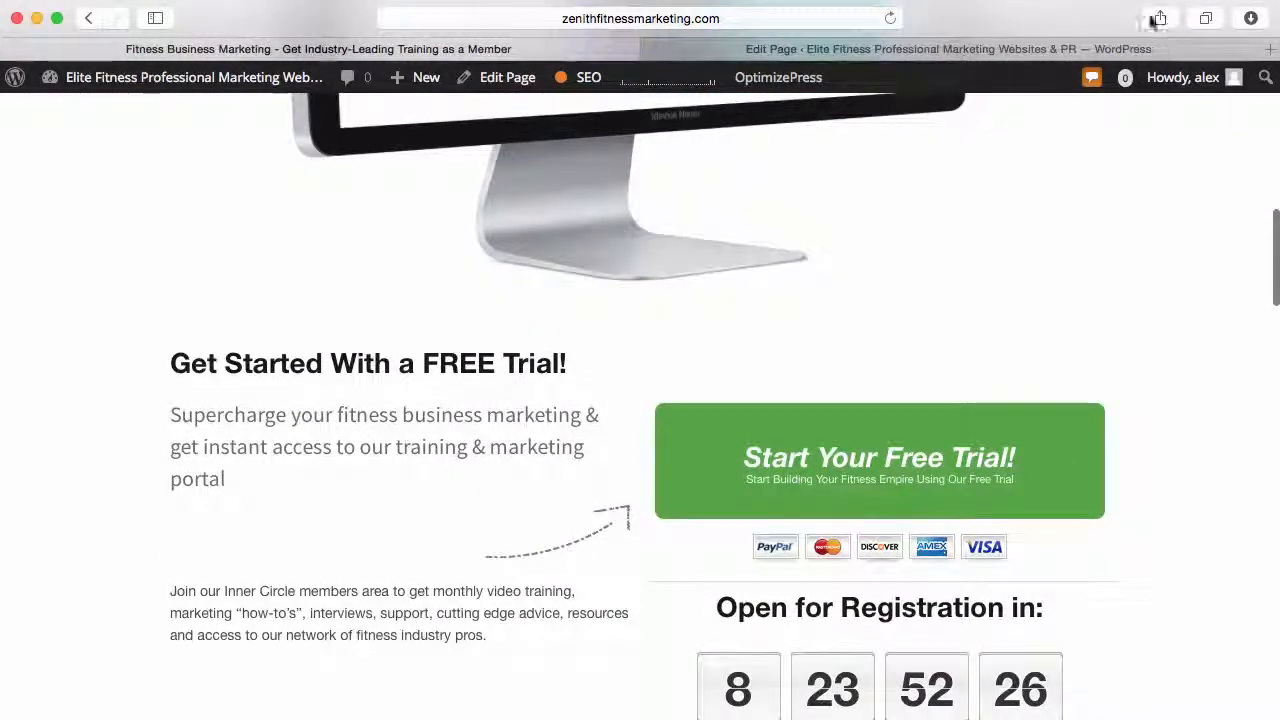
# Compare the template's "Get Started Now" row with the live page's free trial, countdown and membership benefits sections.
pyautogui.hotkey('ctrl', 'Tab')
pyautogui.scroll(-10, 902, 405)
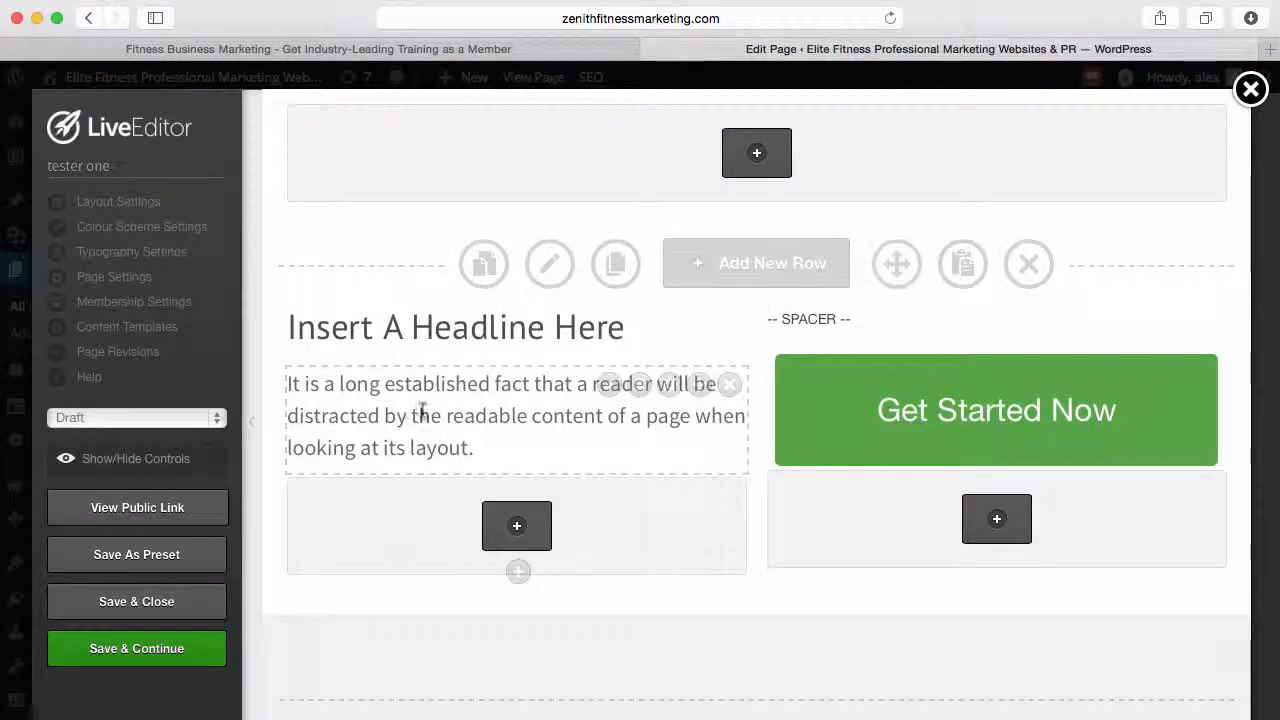
pyautogui.click(481, 50)
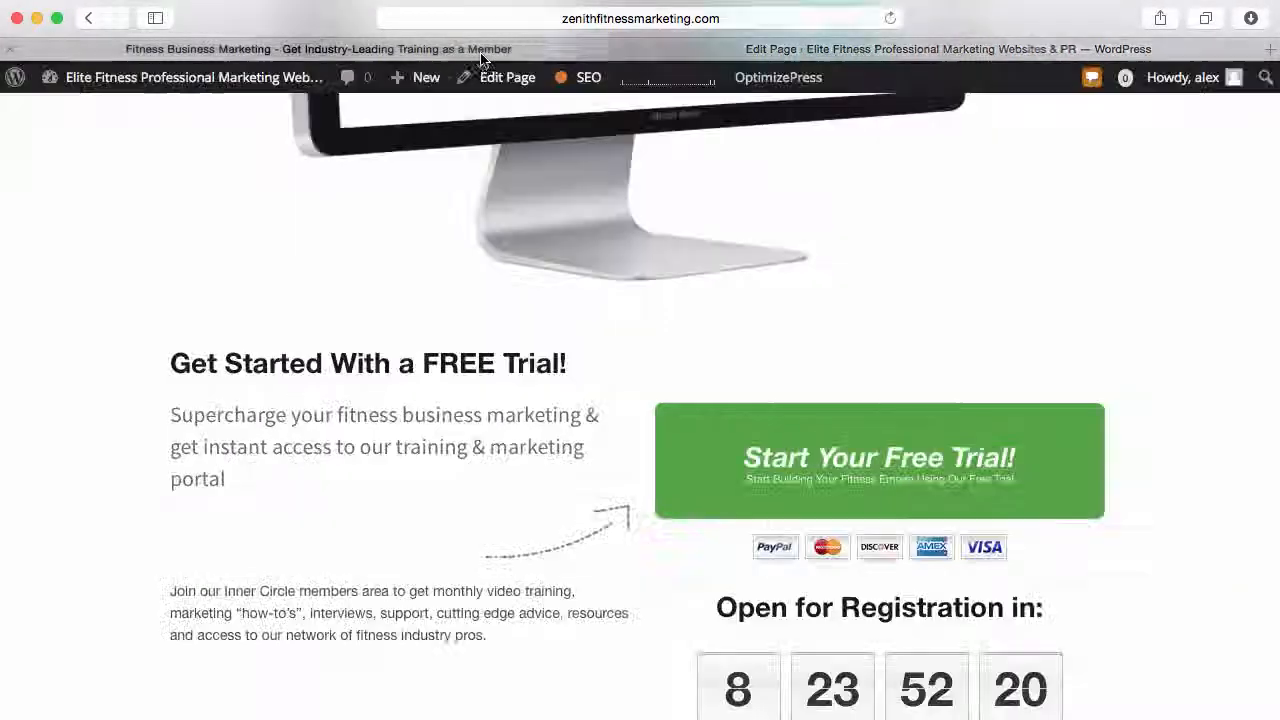
pyautogui.scroll(-1, 687, 584)
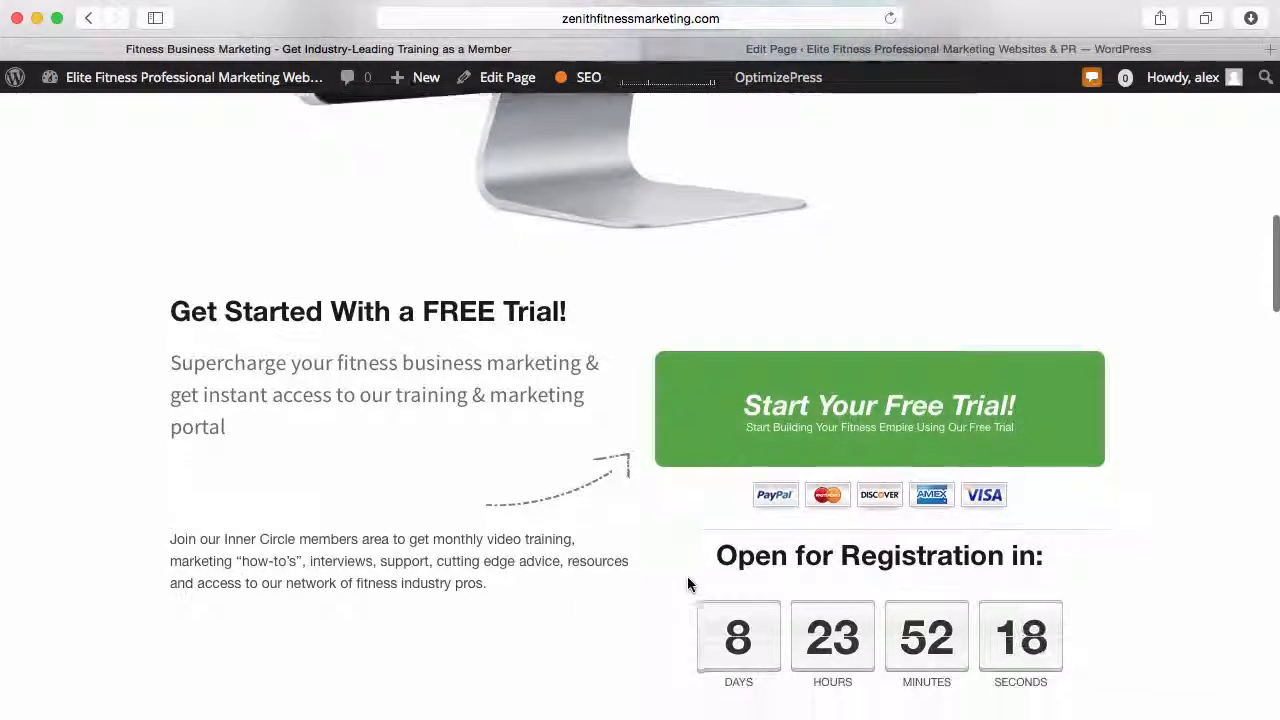
pyautogui.scroll(-1, 687, 584)
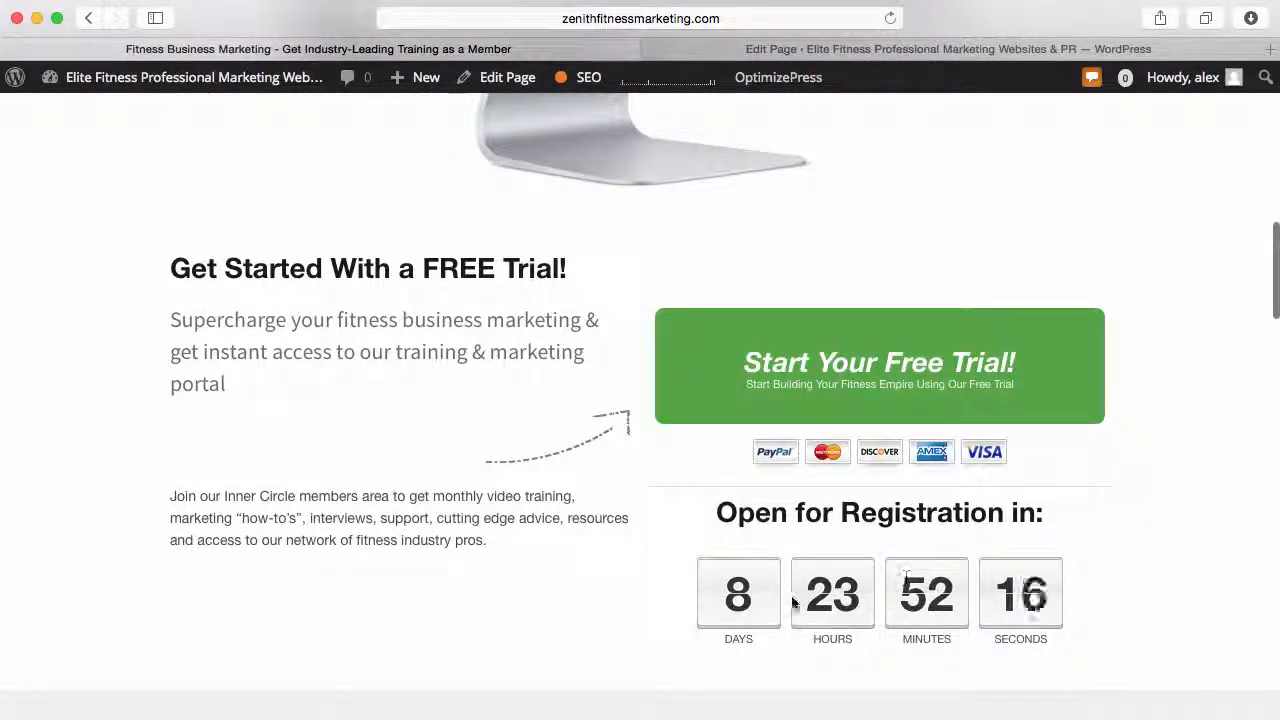
pyautogui.scroll(-8, 793, 601)
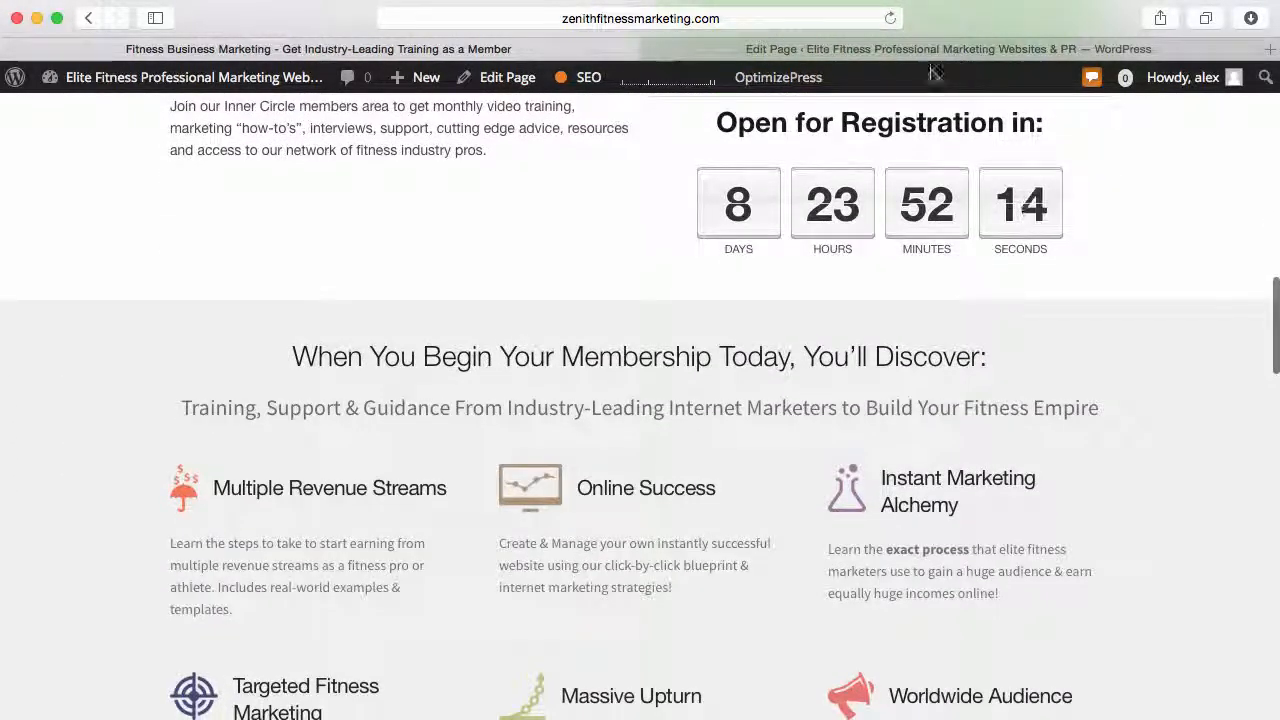
# Examine the remaining rows of the "tester one" template, including its device images and icon feature blocks, and return to its header.
pyautogui.click(935, 50)
pyautogui.scroll(-10, 840, 483)
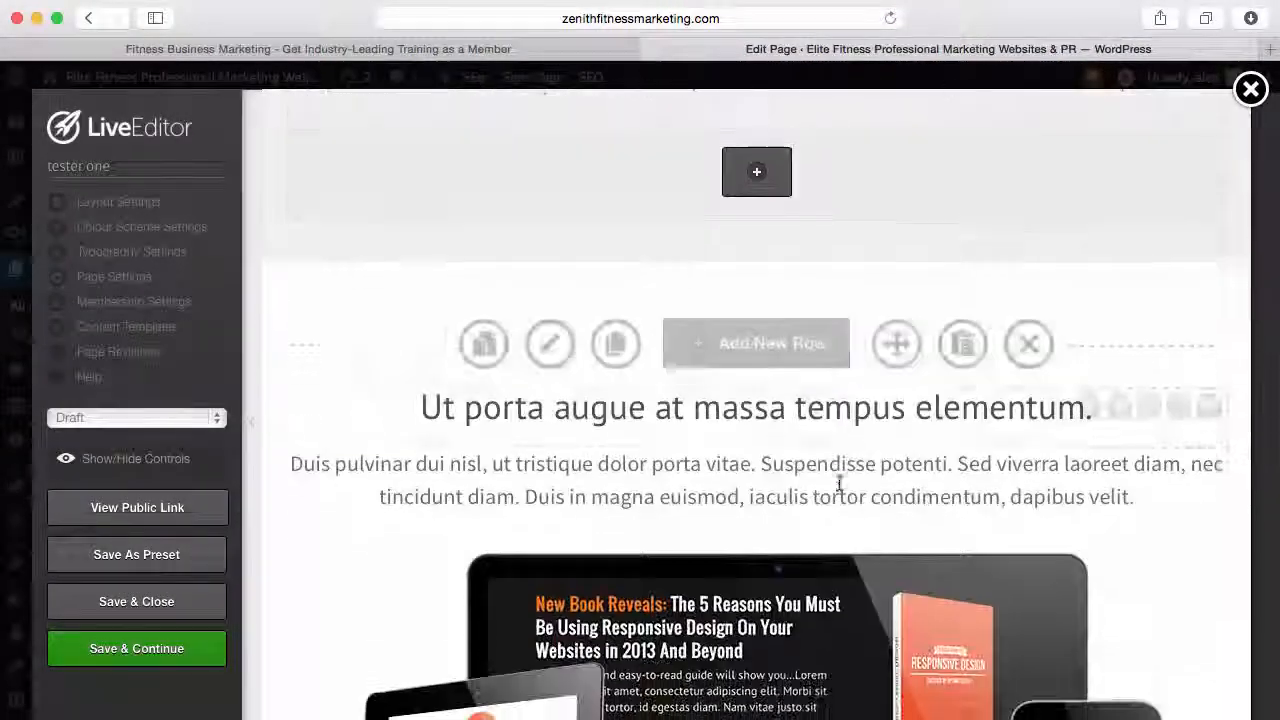
pyautogui.scroll(-20, 840, 483)
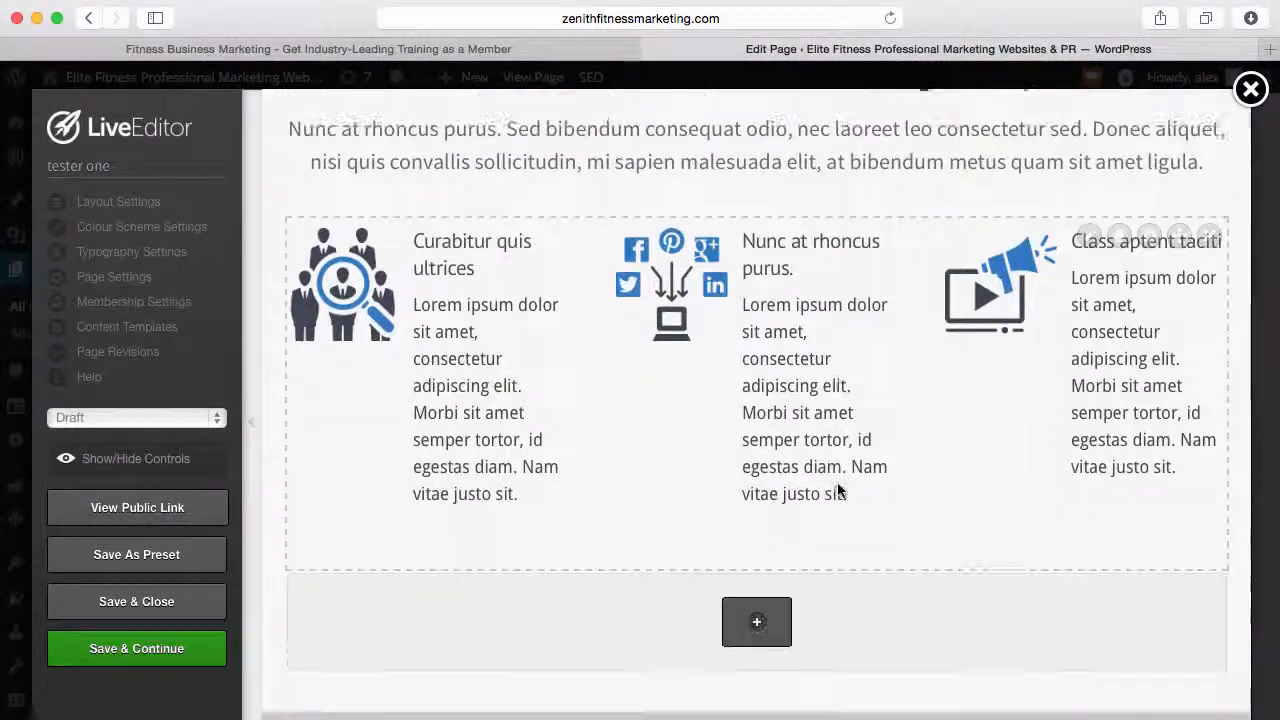
pyautogui.scroll(-10, 838, 490)
pyautogui.scroll(15, 838, 490)
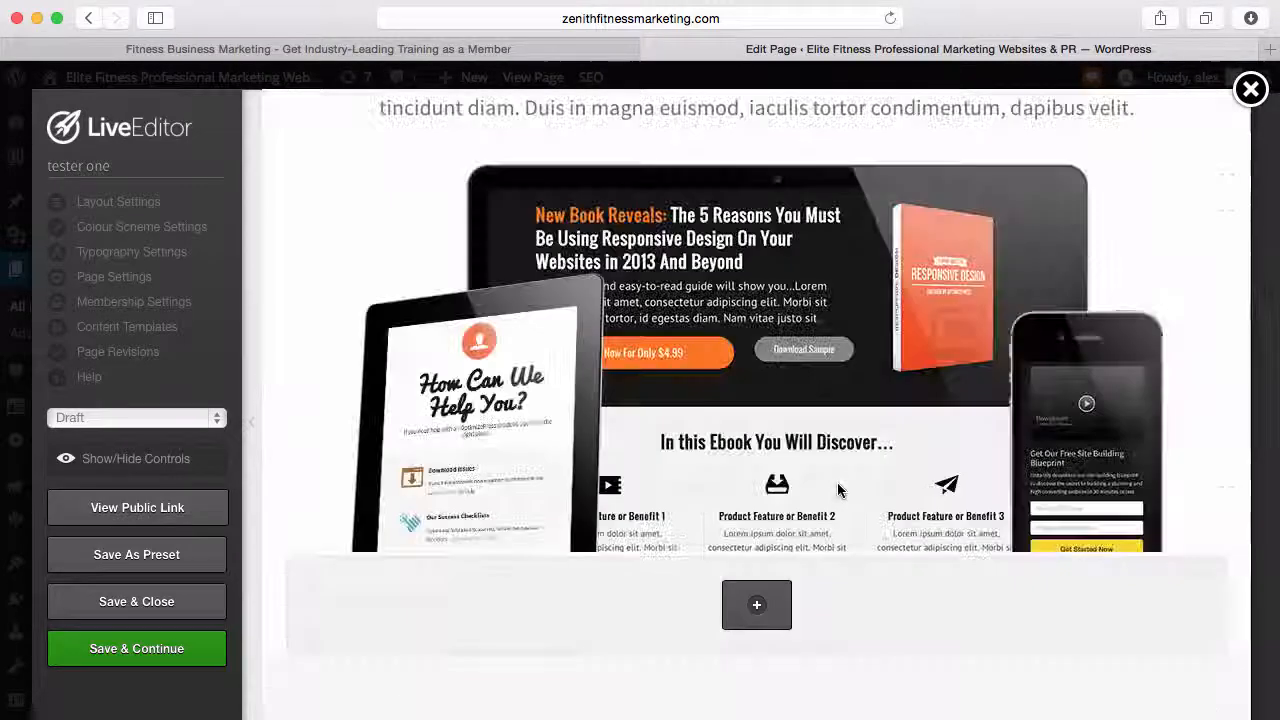
pyautogui.scroll(-8, 838, 490)
pyautogui.scroll(2, 838, 490)
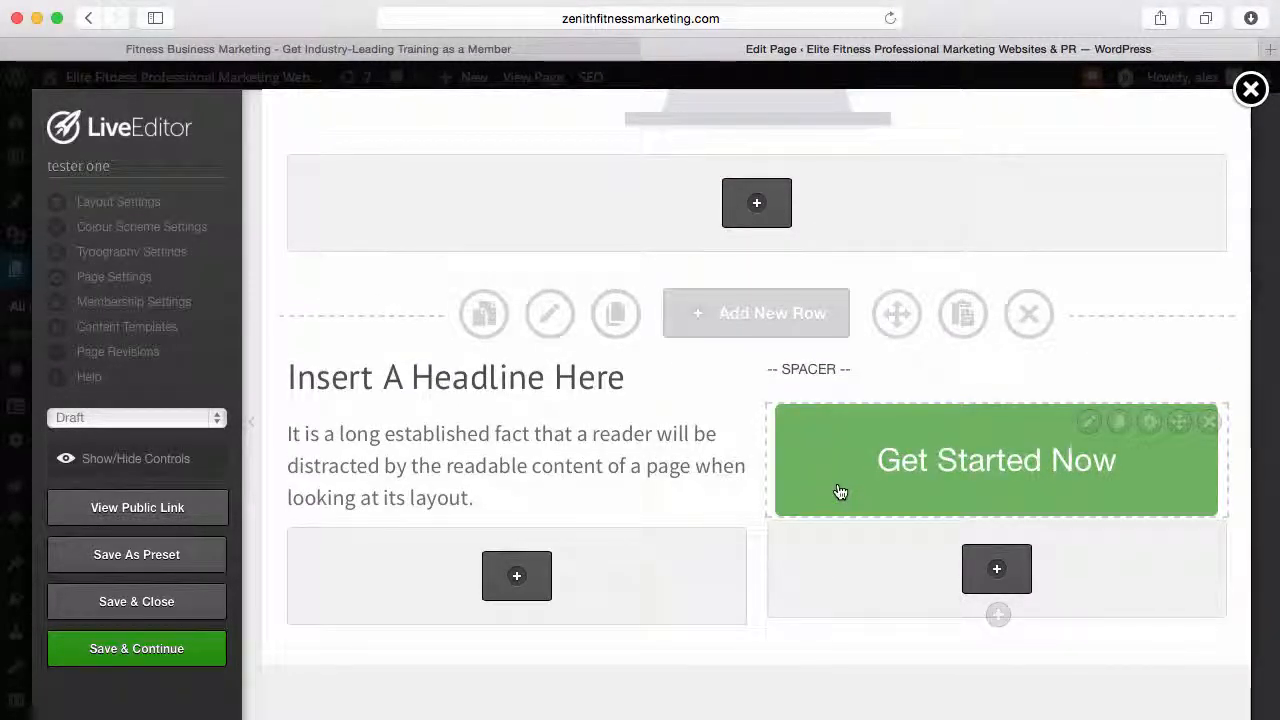
pyautogui.scroll(5, 840, 492)
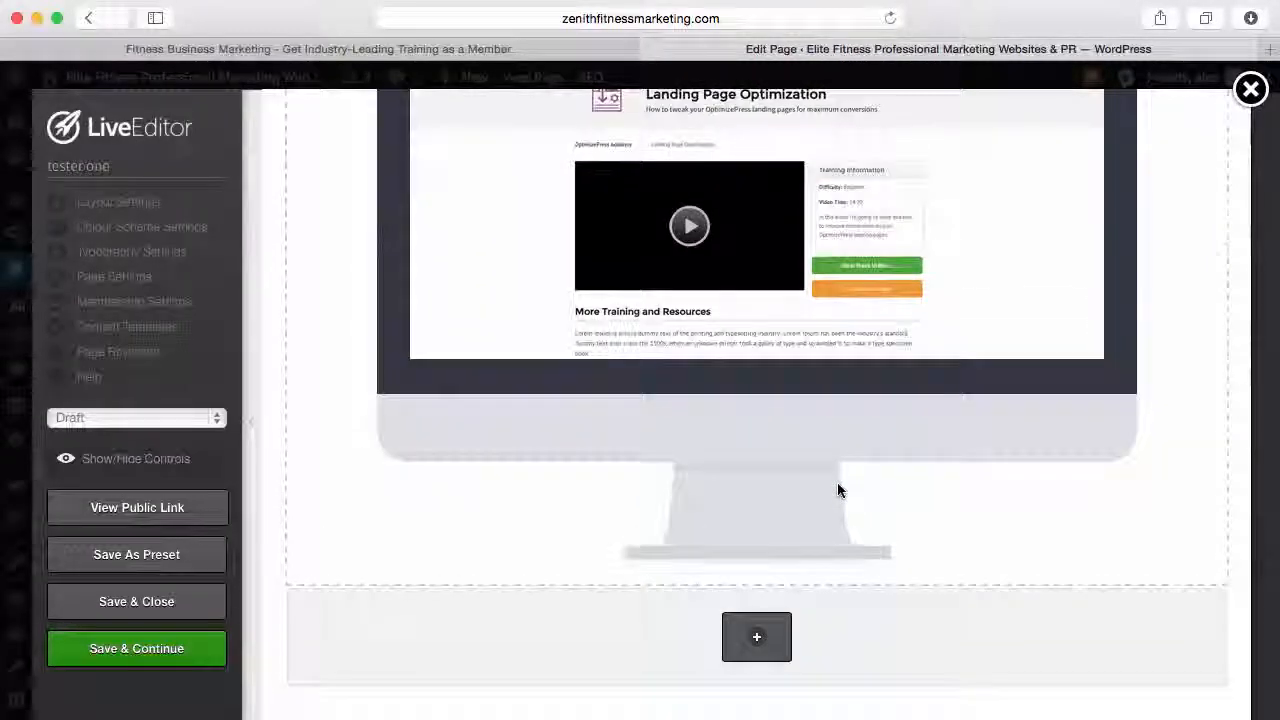
pyautogui.scroll(6, 837, 482)
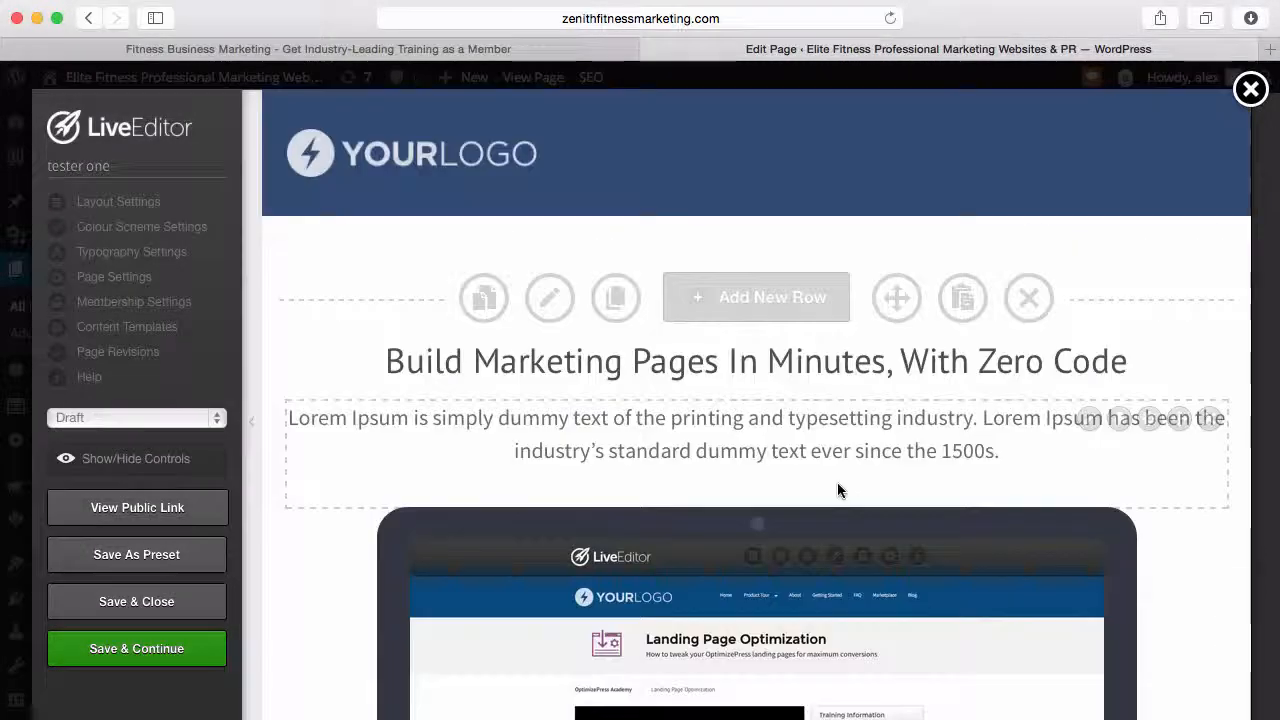
# Return to the live Join Now page, open it for editing in WordPress and launch its Live Editor.
pyautogui.click(548, 52)
pyautogui.scroll(8, 766, 512)
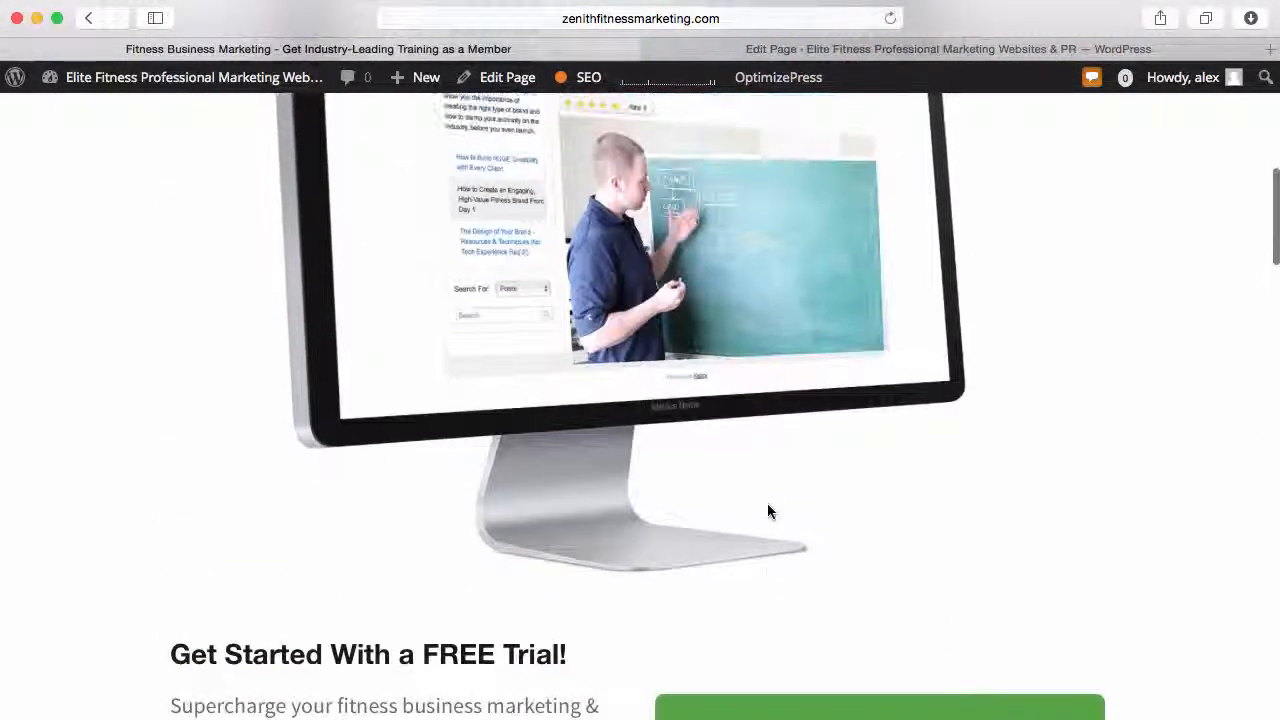
pyautogui.scroll(-4, 767, 511)
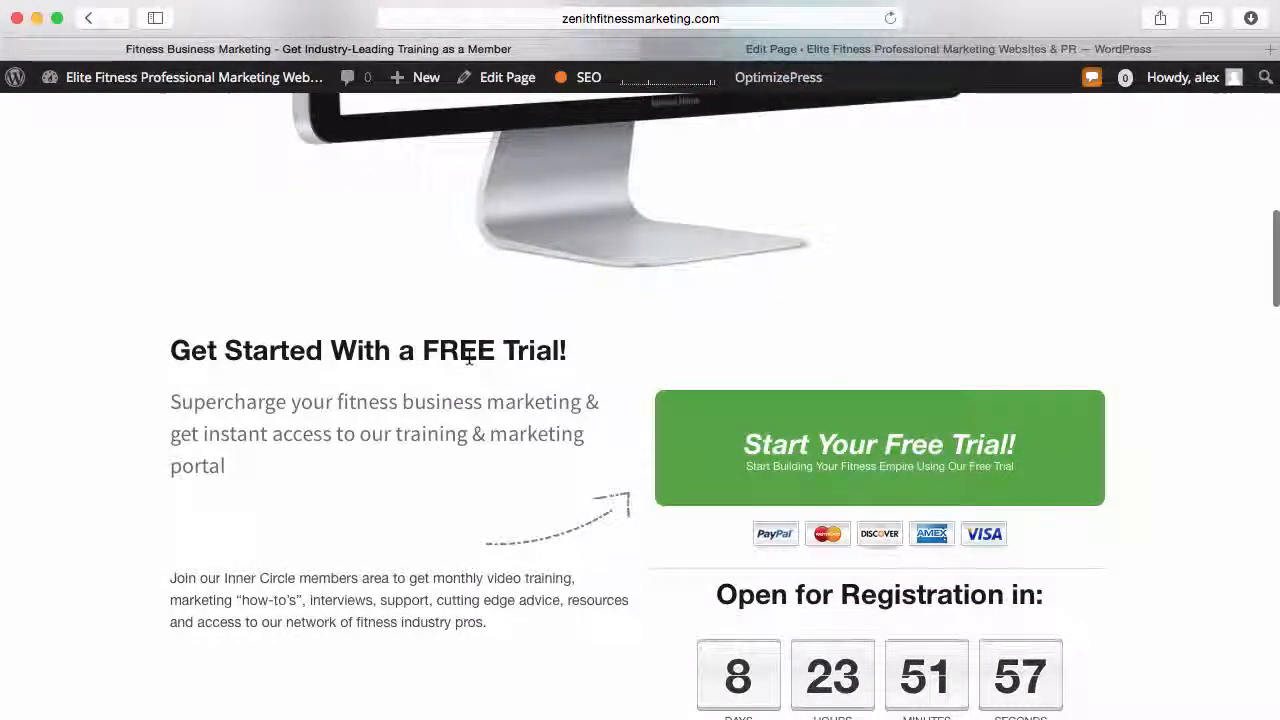
pyautogui.scroll(6, 468, 357)
pyautogui.click(490, 85)
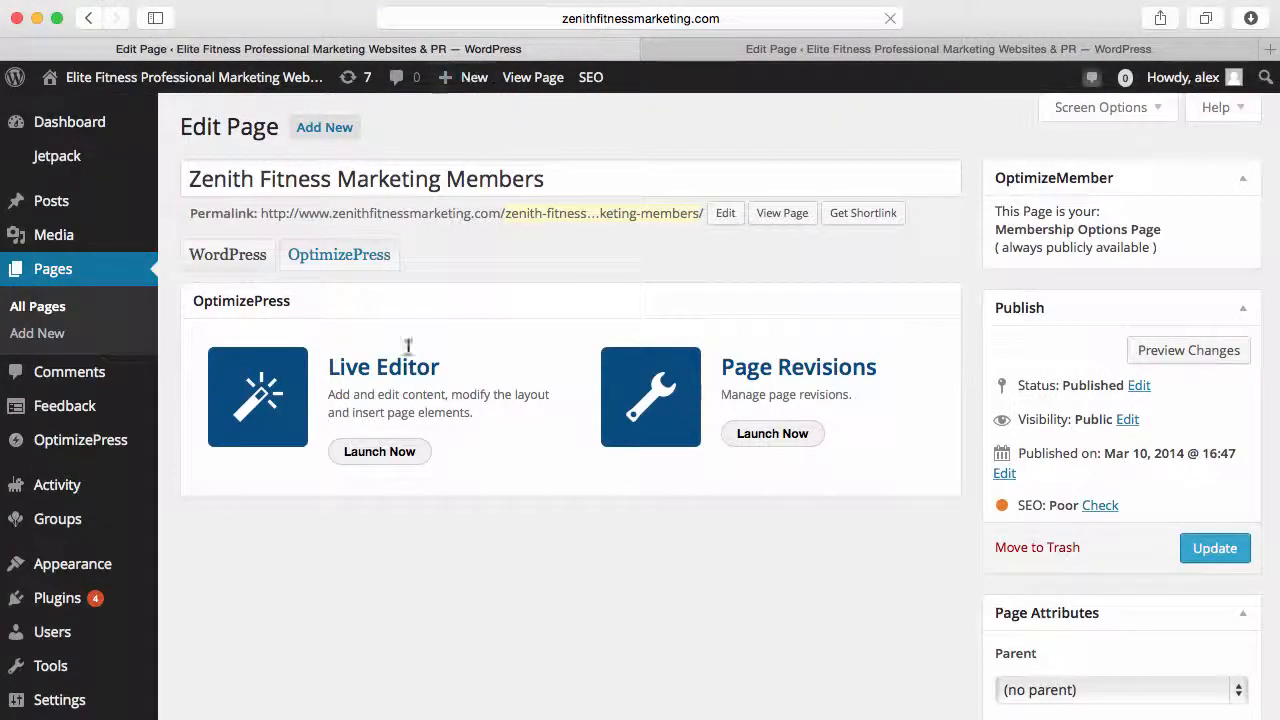
pyautogui.click(388, 462)
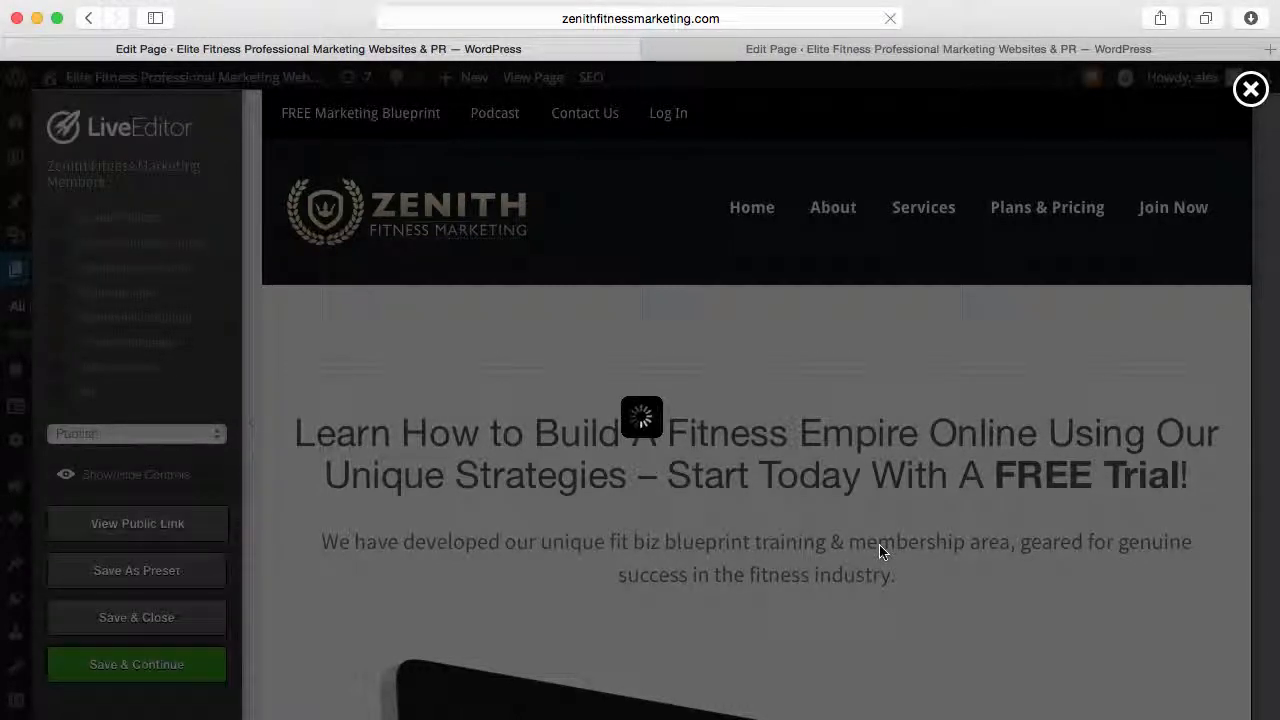
# Open the element library for the membership benefits row, below its last icon feature blocks.
pyautogui.scroll(-10, 879, 544)
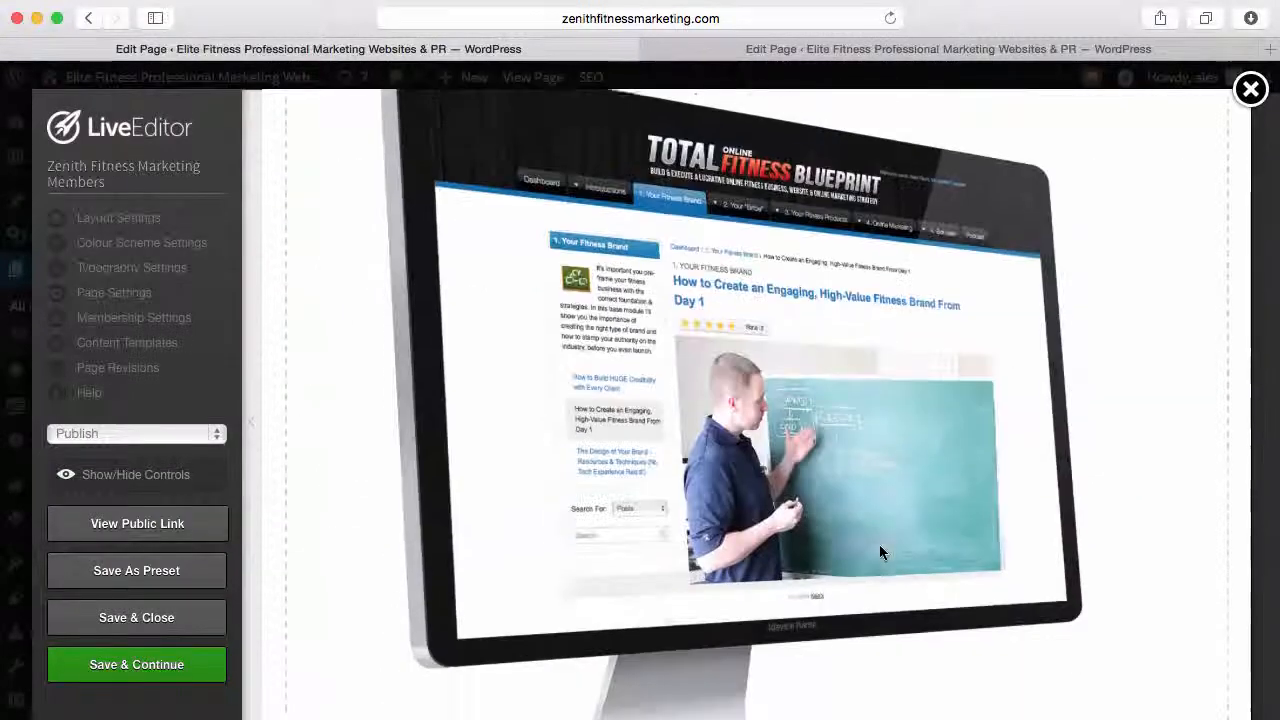
pyautogui.scroll(-6, 881, 549)
pyautogui.moveTo(706, 311)
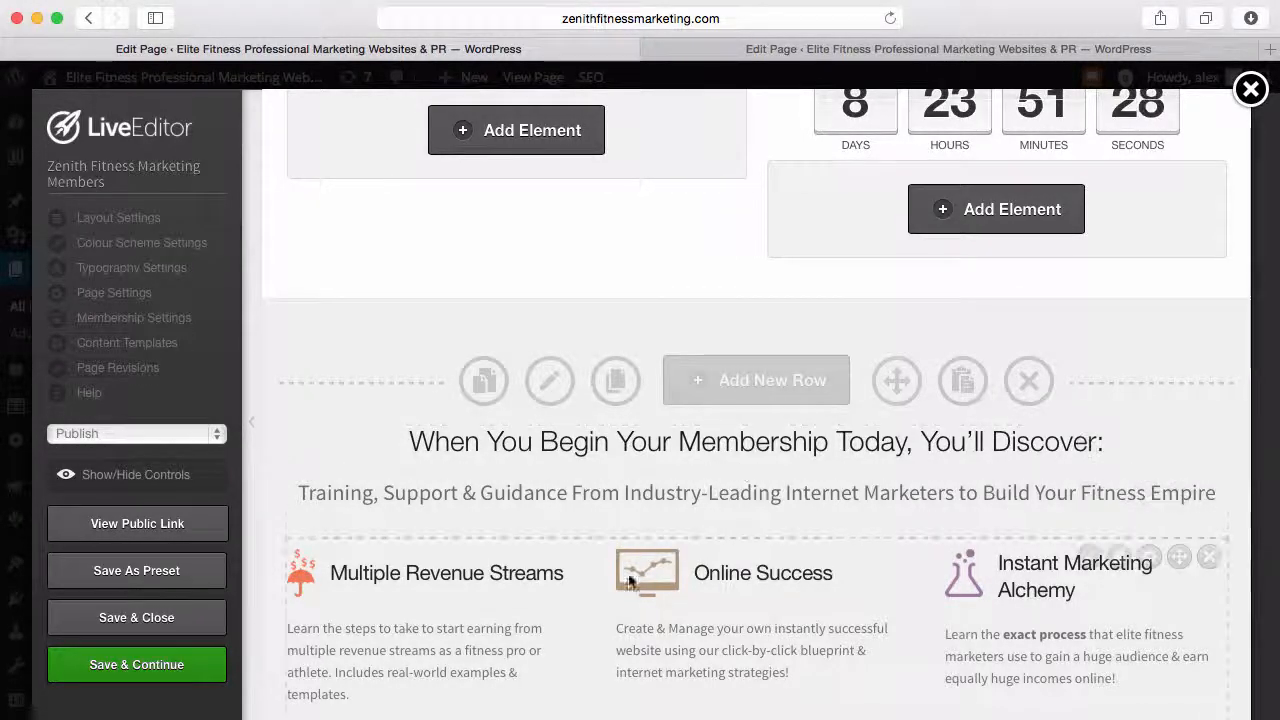
pyautogui.scroll(-5, 818, 460)
pyautogui.scroll(-3, 720, 528)
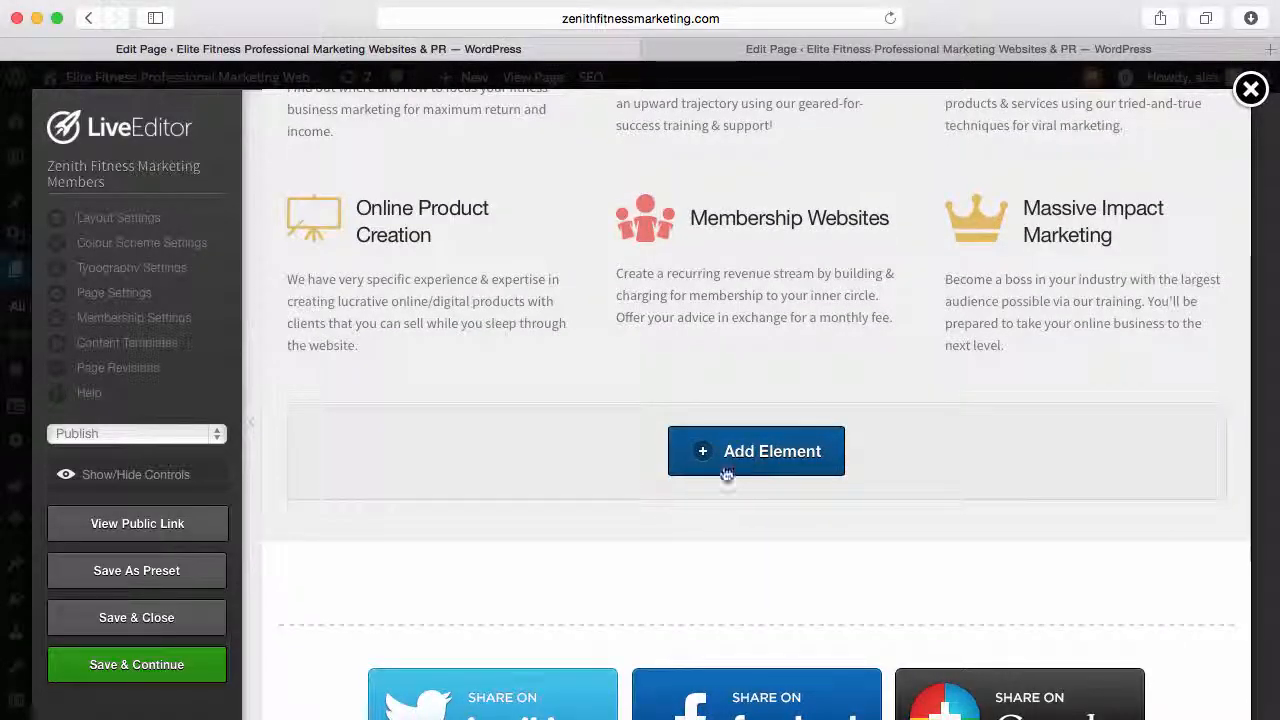
pyautogui.click(737, 451)
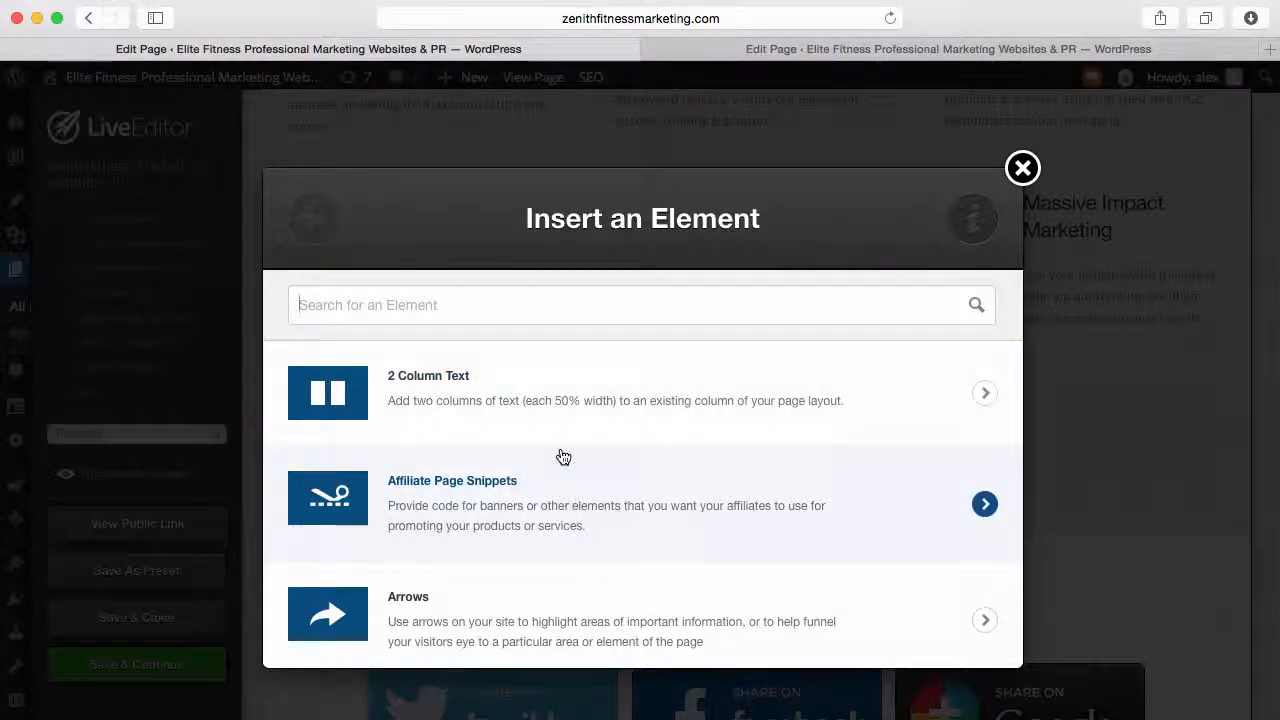
# Examine the full range of insertable page elements, from 2 Column Text through to WordPress Comments.
pyautogui.scroll(-3, 563, 457)
pyautogui.scroll(-9, 455, 497)
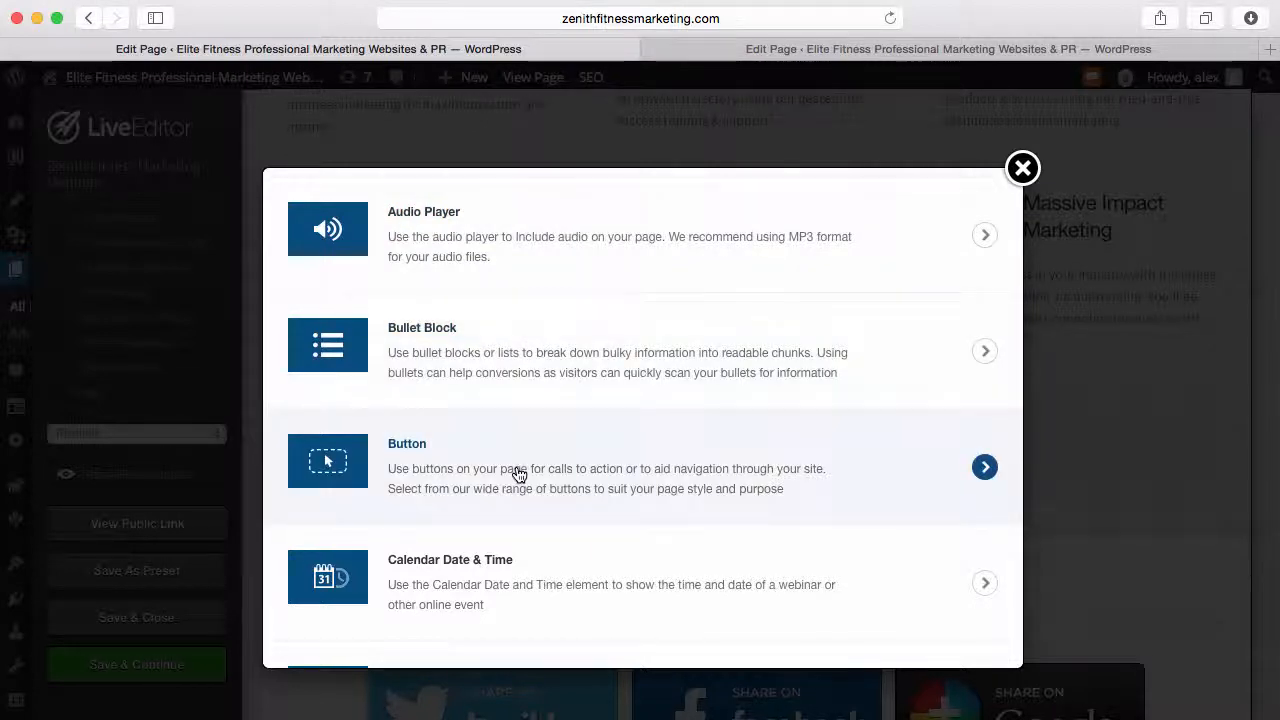
pyautogui.scroll(-1, 579, 519)
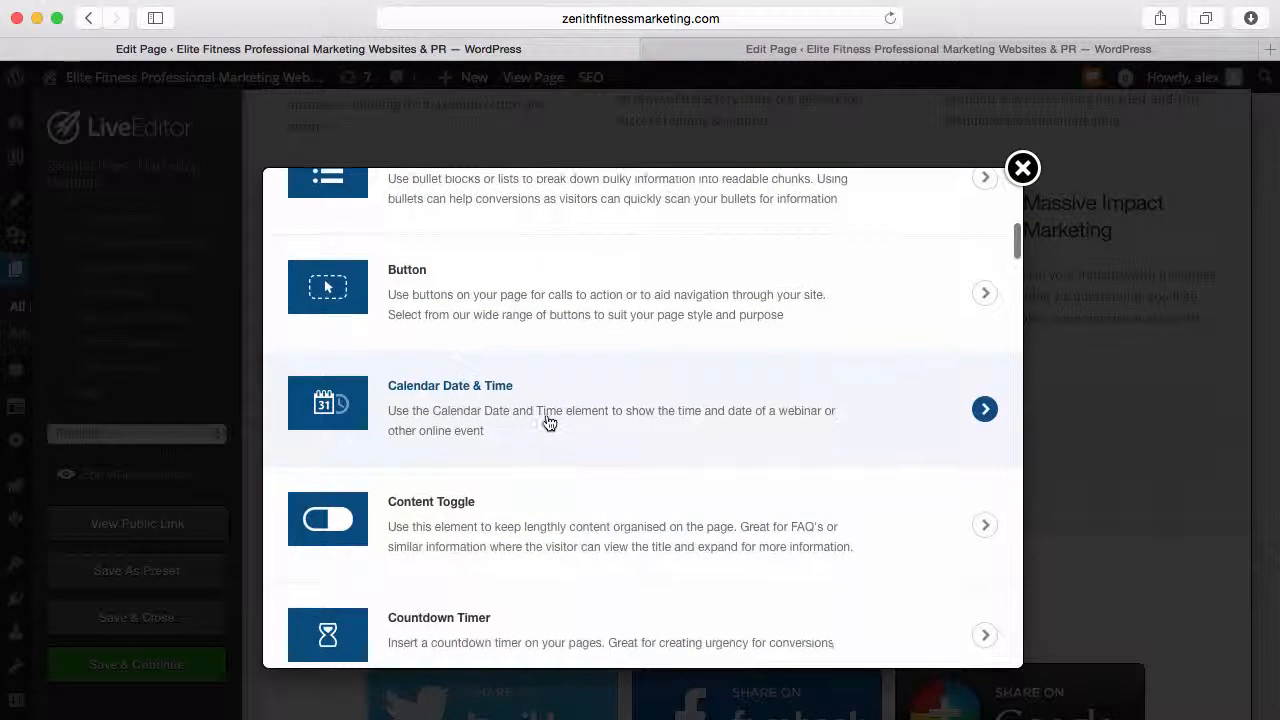
pyautogui.scroll(-5, 546, 503)
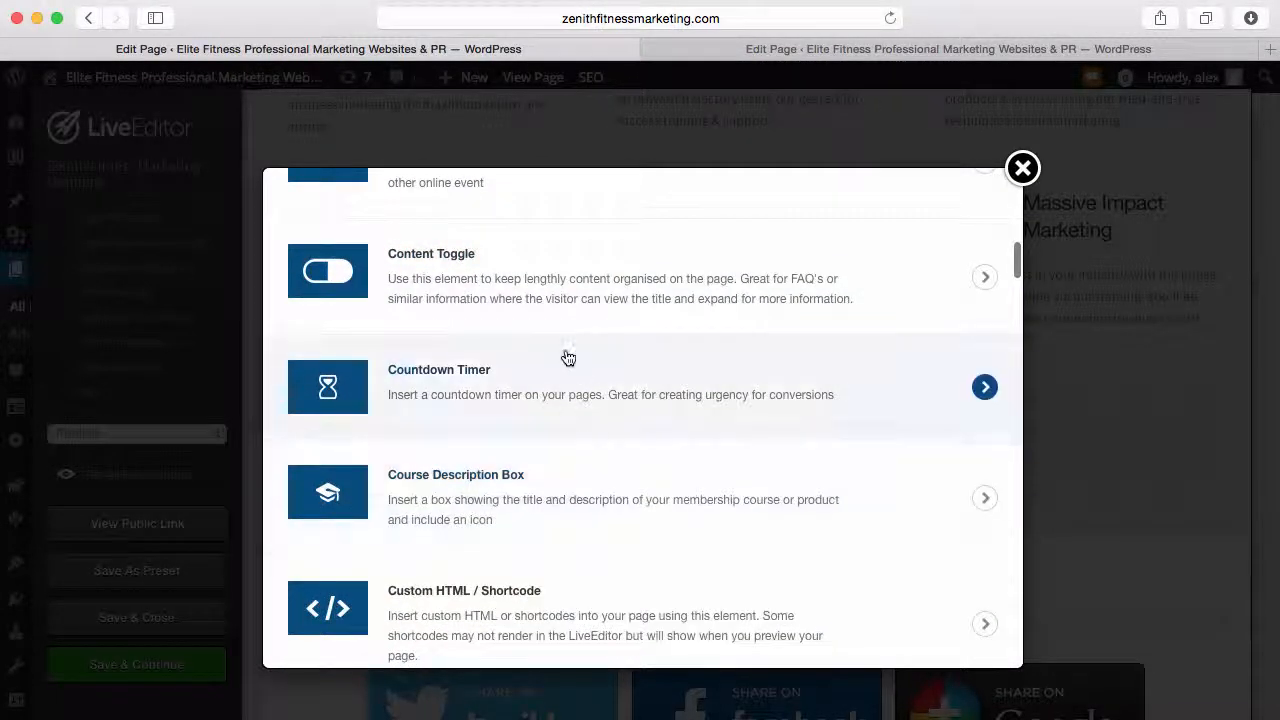
pyautogui.scroll(-6, 548, 395)
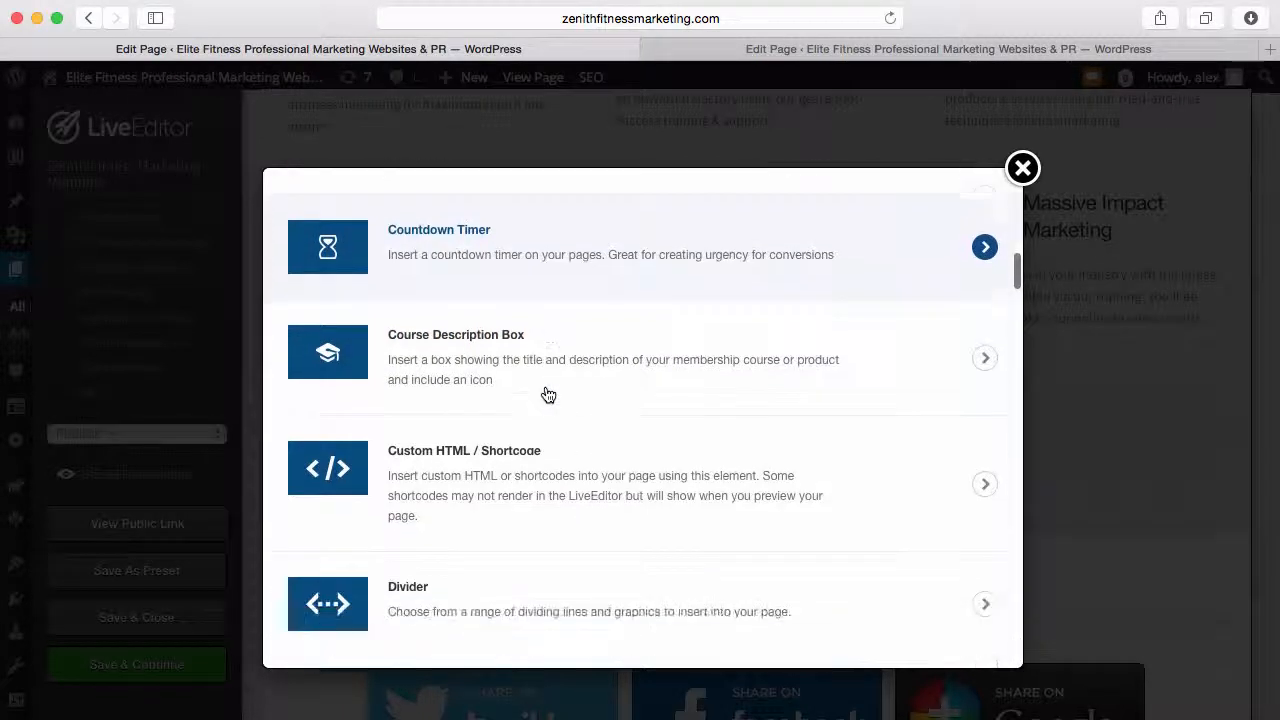
pyautogui.scroll(-4, 600, 417)
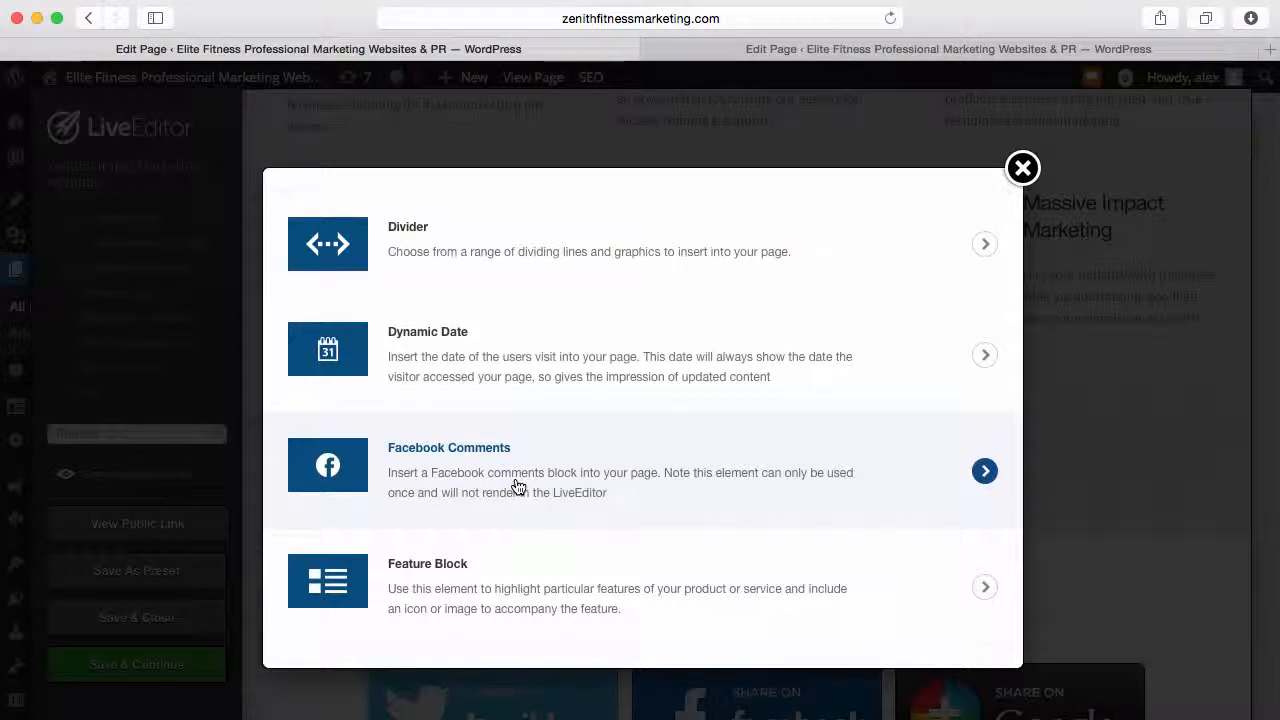
pyautogui.scroll(-5, 517, 487)
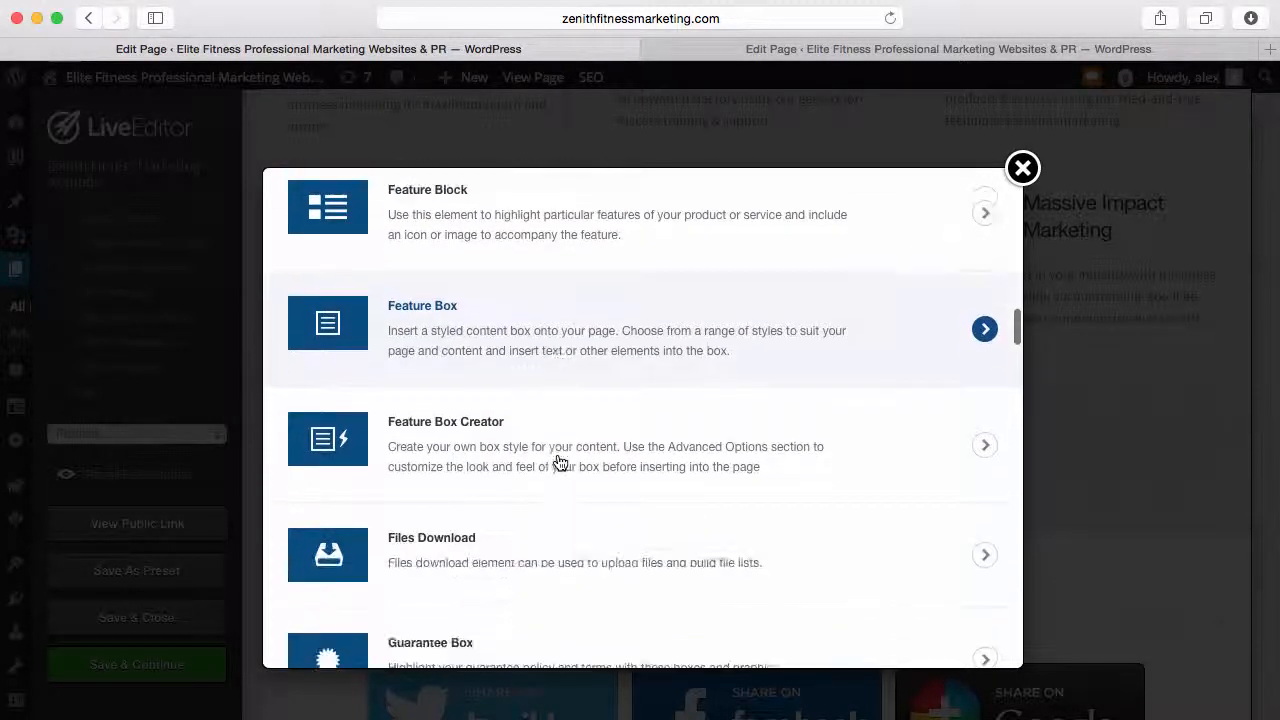
pyautogui.scroll(-5, 557, 466)
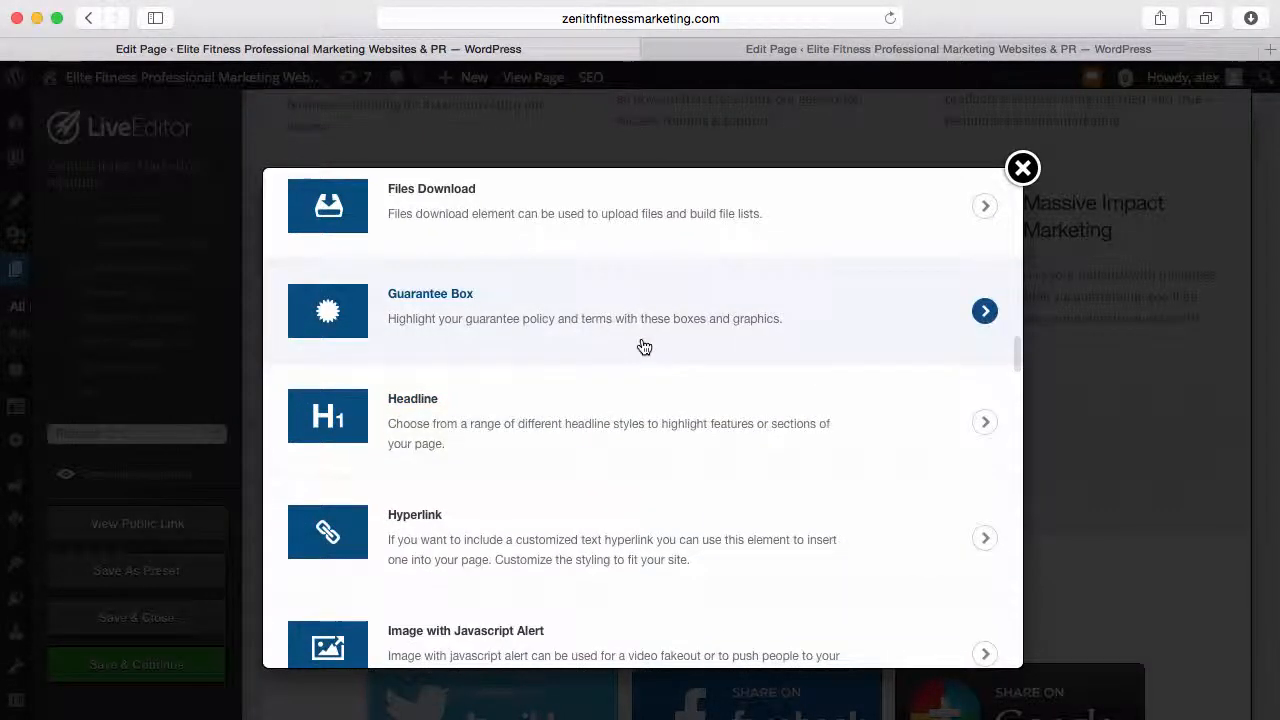
pyautogui.scroll(-6, 645, 360)
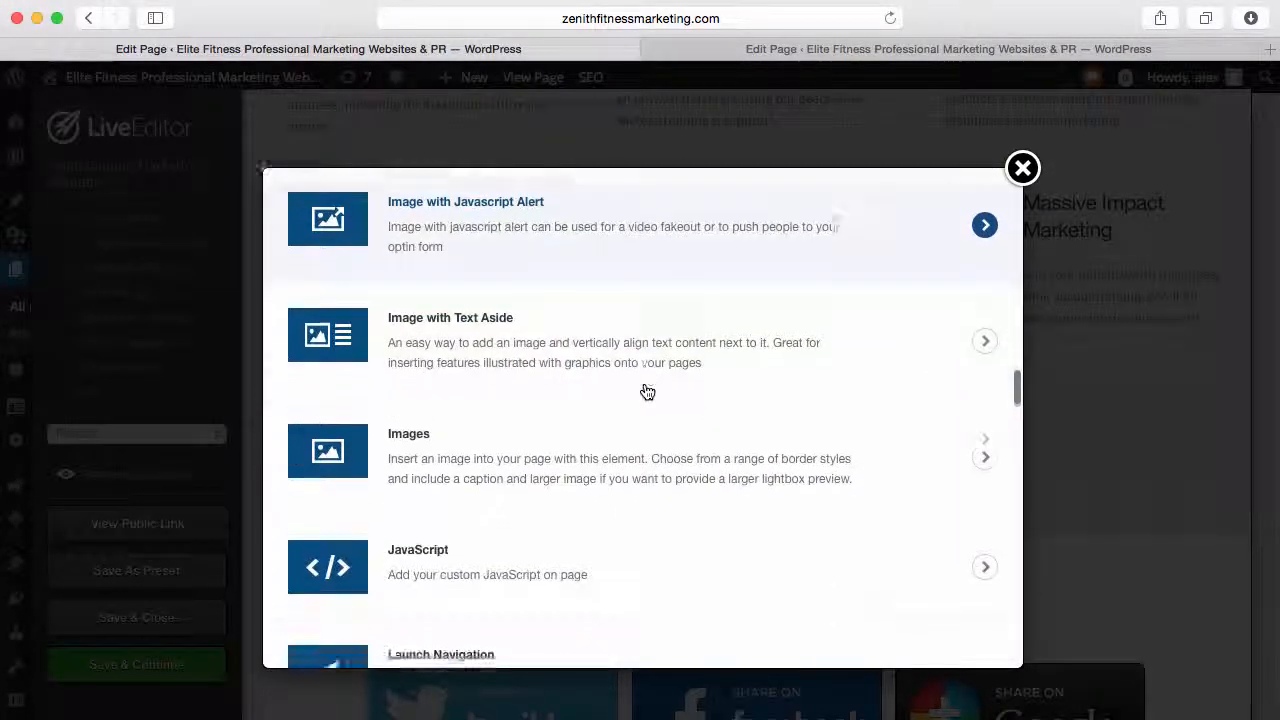
pyautogui.scroll(-1, 647, 392)
pyautogui.scroll(-10, 555, 357)
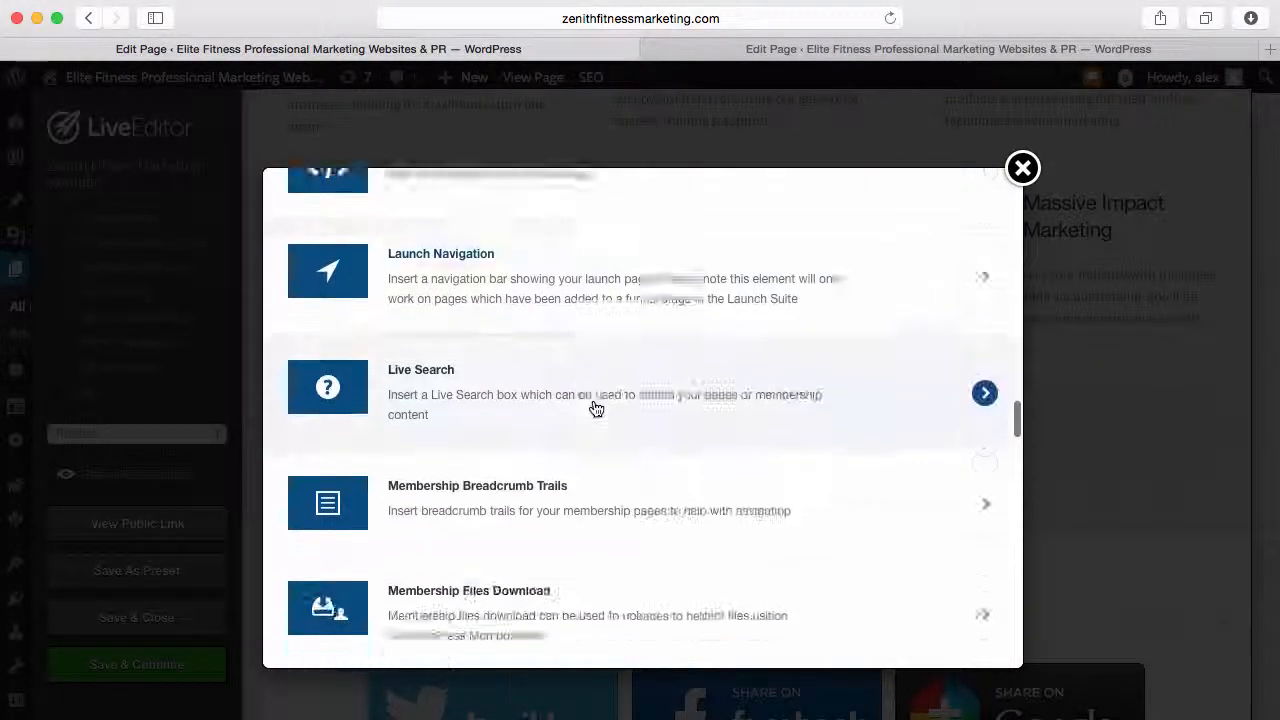
pyautogui.scroll(-10, 597, 410)
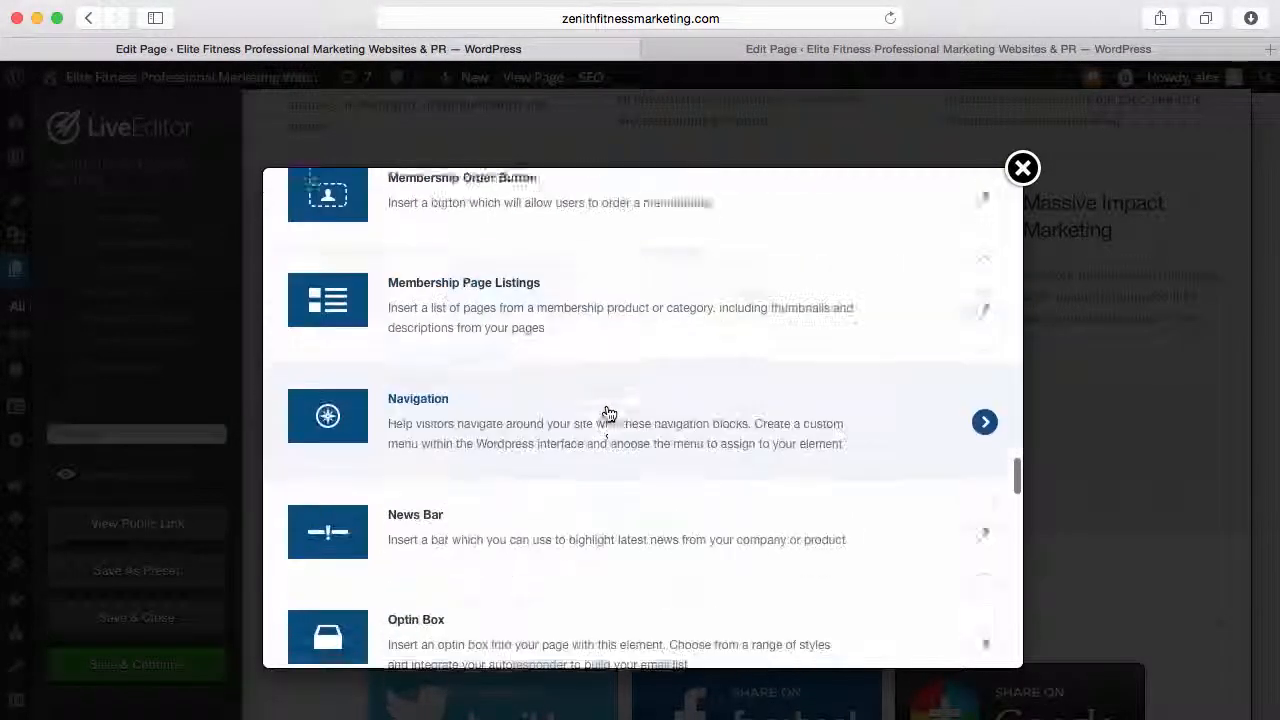
pyautogui.scroll(-3, 655, 421)
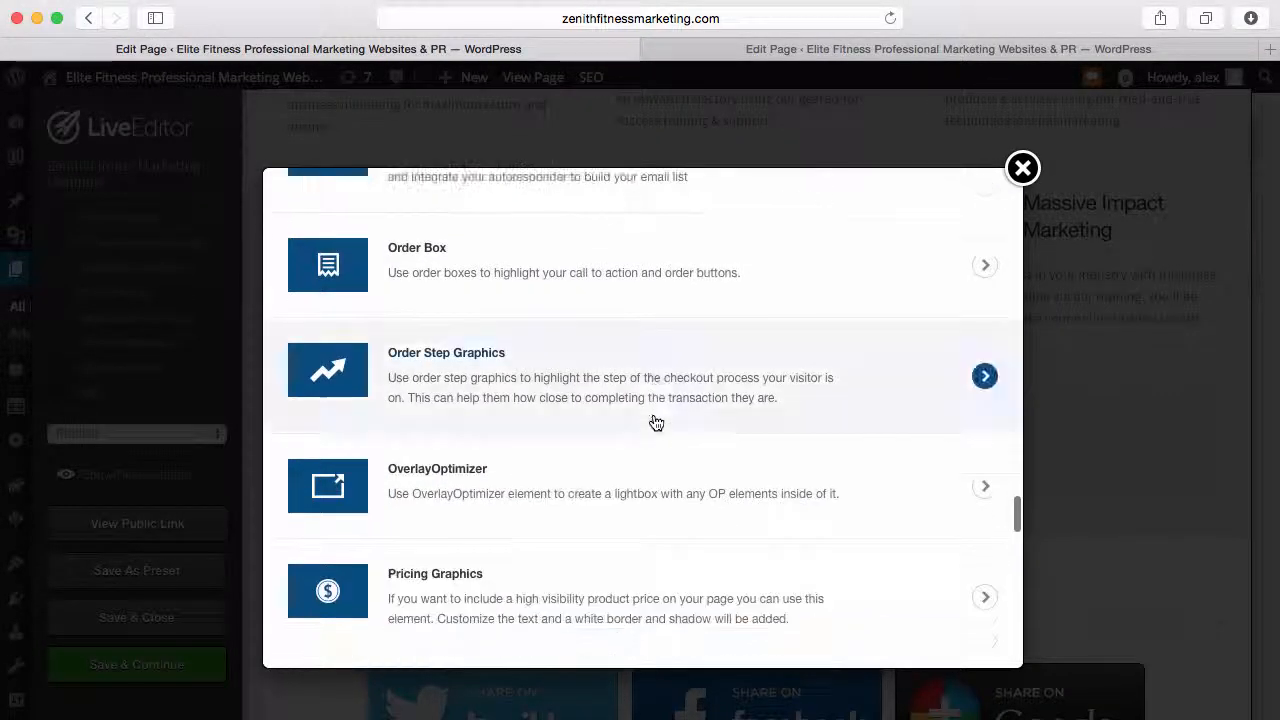
pyautogui.scroll(-4, 655, 421)
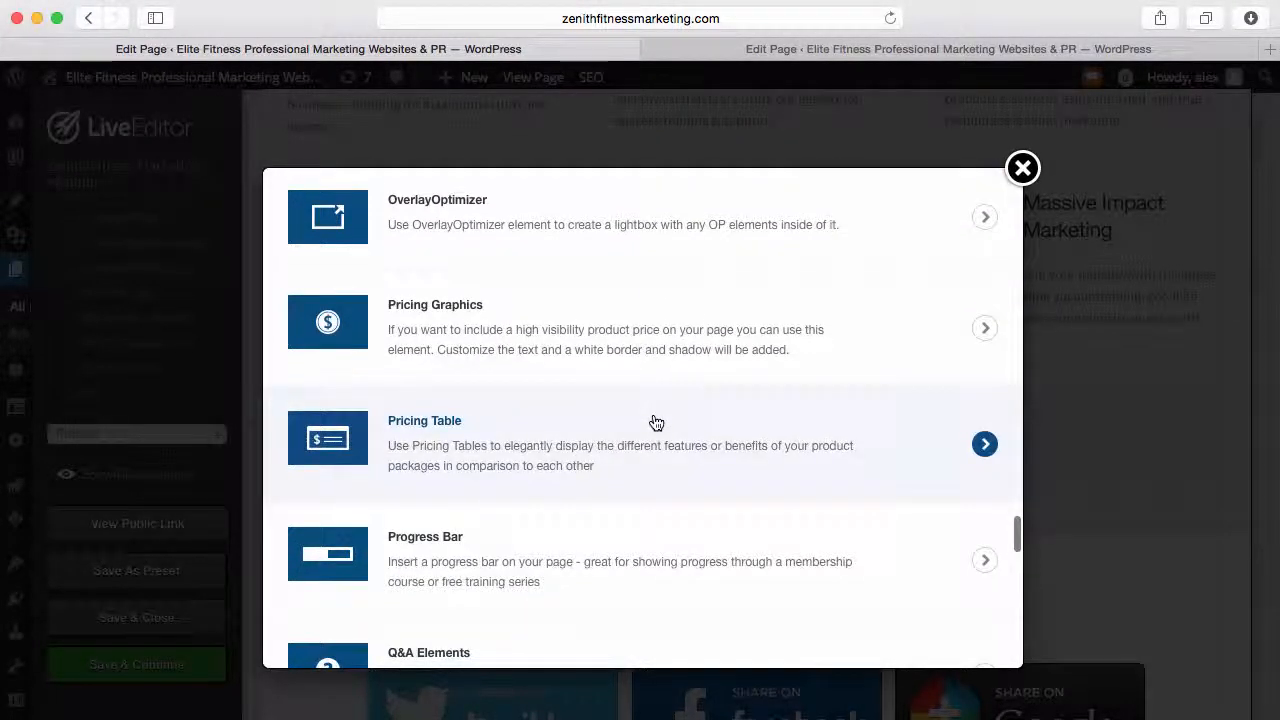
pyautogui.scroll(-4, 655, 421)
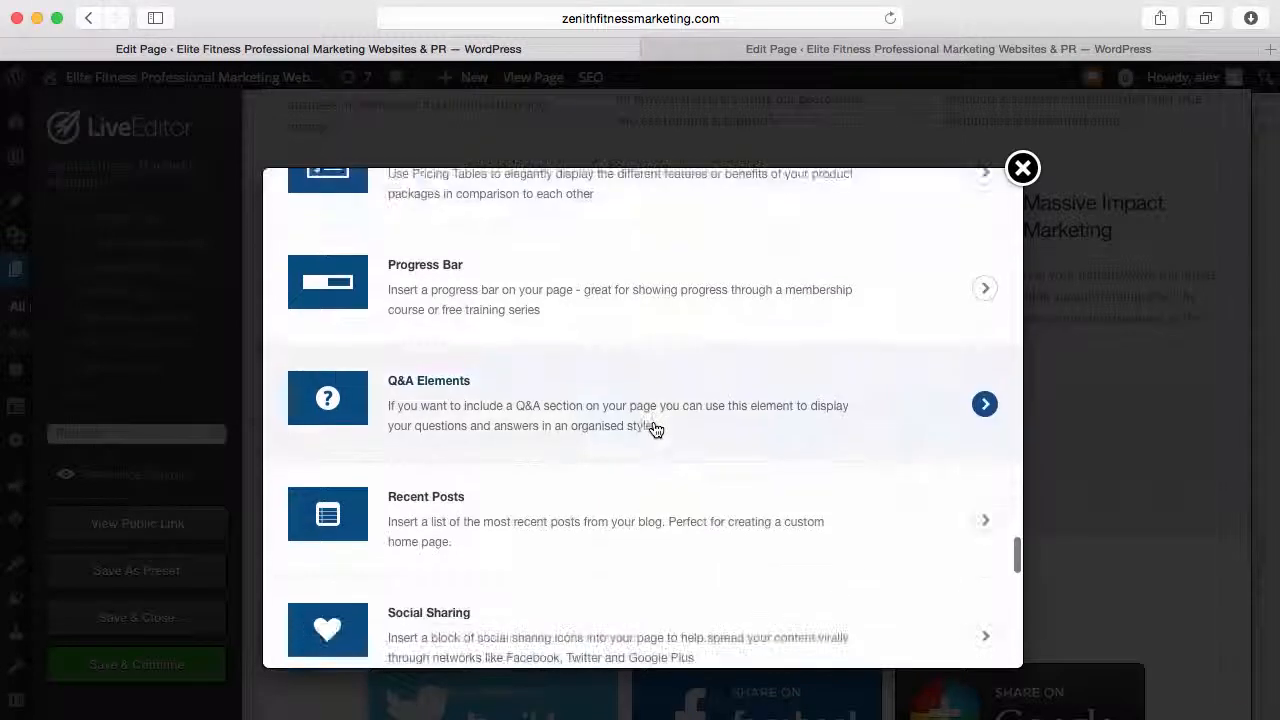
pyautogui.scroll(-10, 655, 429)
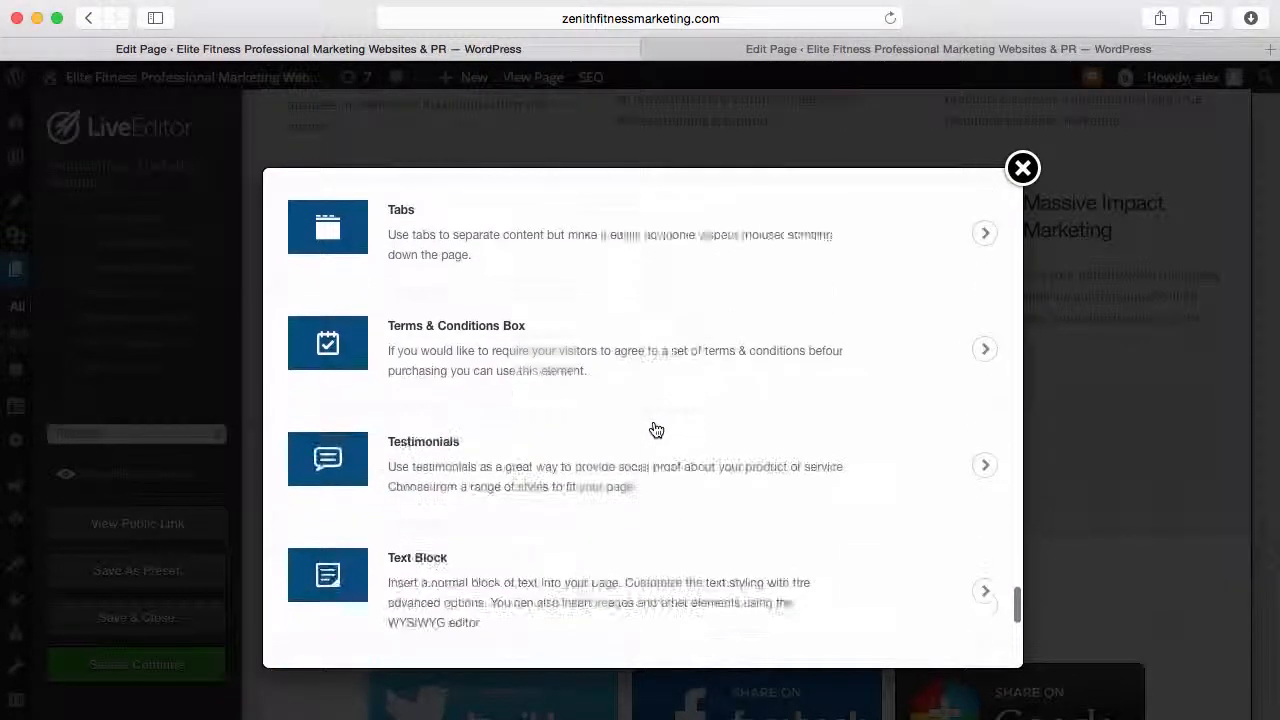
pyautogui.scroll(-7, 655, 429)
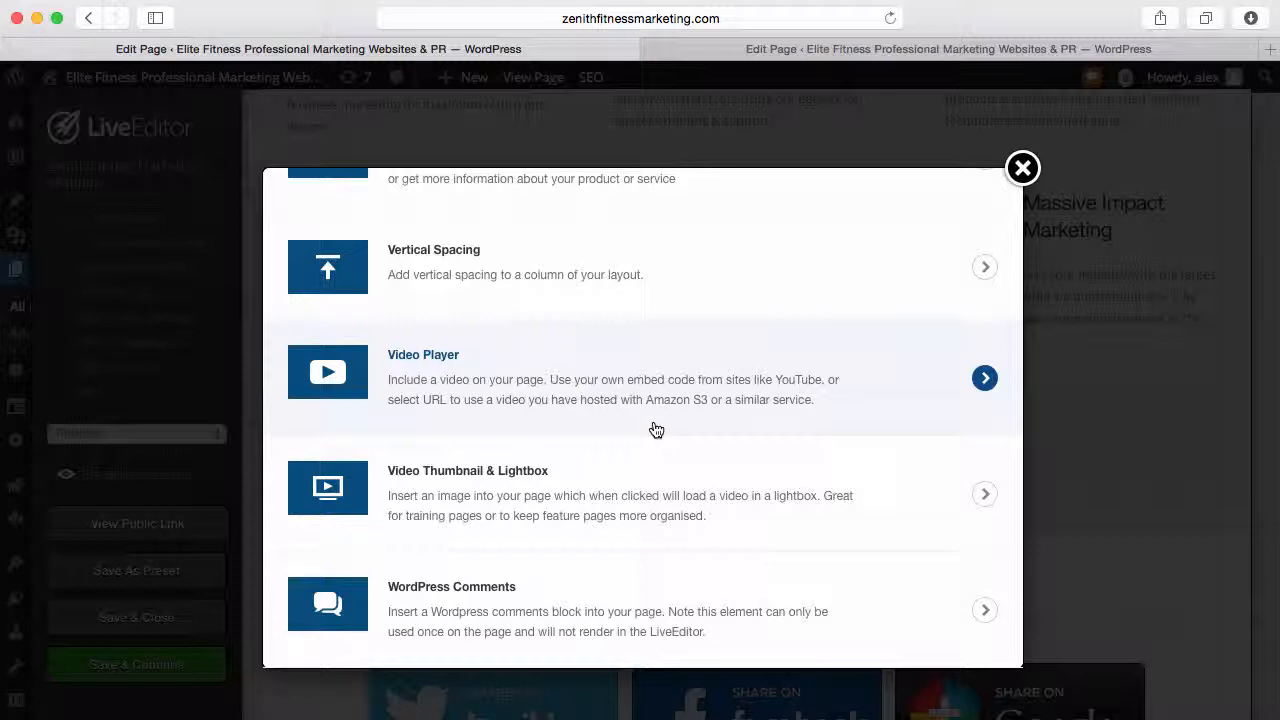
# Go back through the element list and choose Feature Block as the element to insert.
pyautogui.scroll(20, 655, 429)
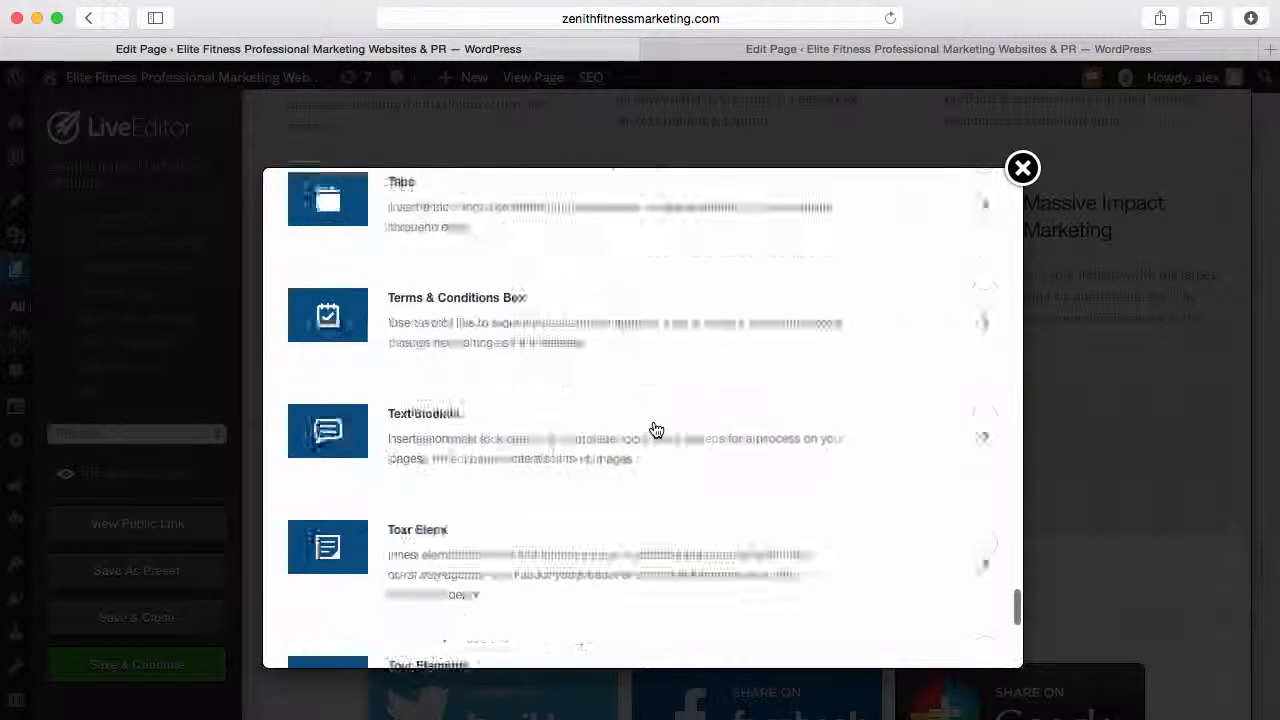
pyautogui.scroll(-15, 655, 429)
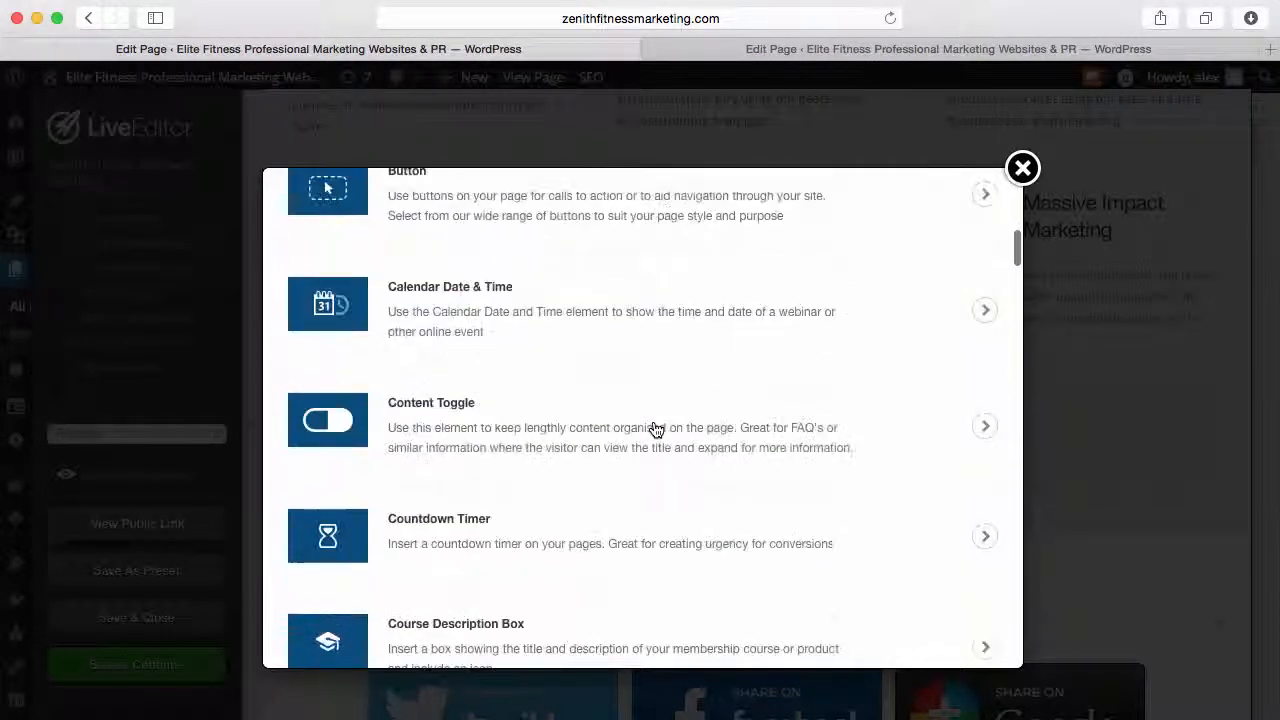
pyautogui.scroll(-9, 658, 429)
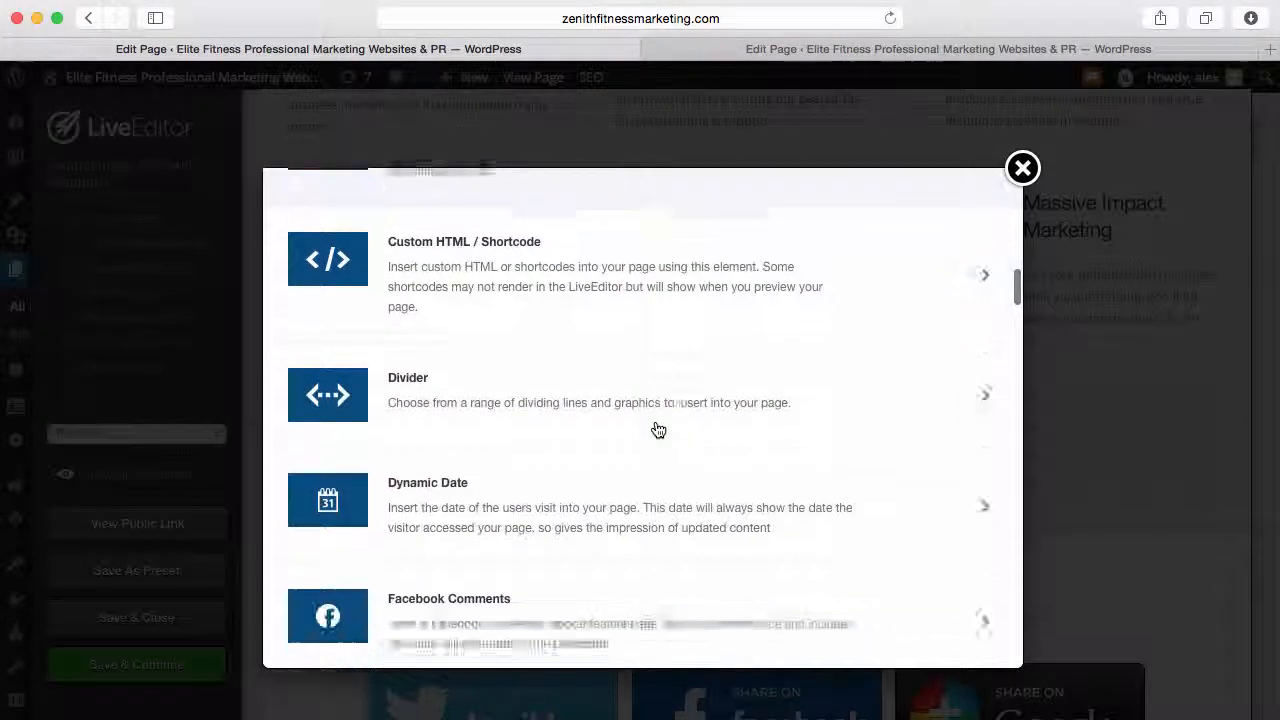
pyautogui.scroll(2, 658, 432)
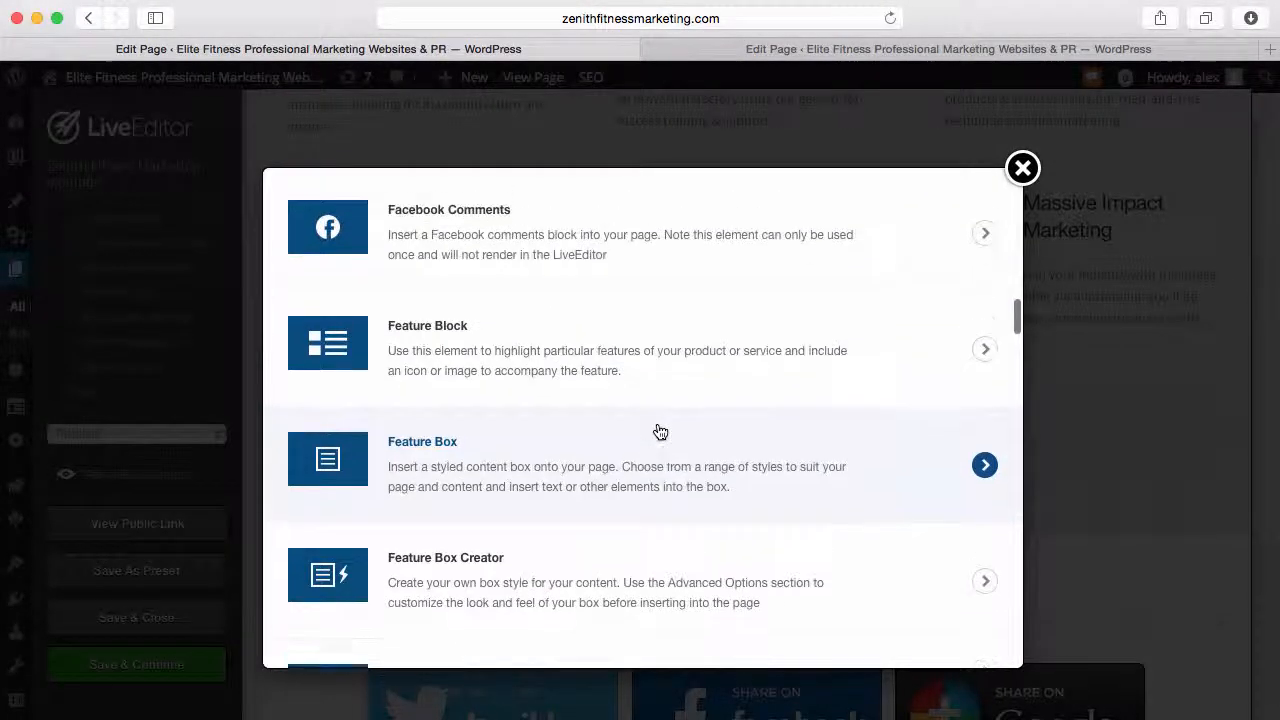
pyautogui.scroll(-1, 657, 434)
pyautogui.scroll(2, 521, 424)
pyautogui.scroll(-1, 535, 424)
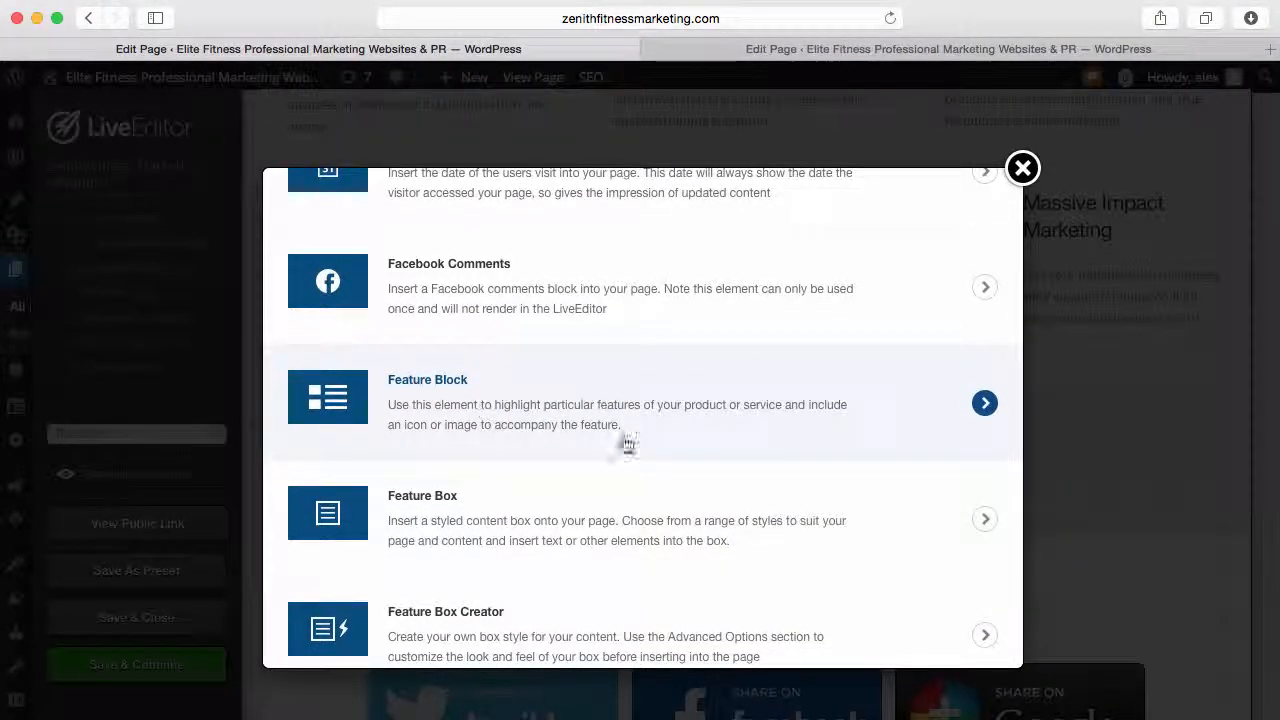
pyautogui.hscroll(1, 677, 402)
pyautogui.click(677, 402)
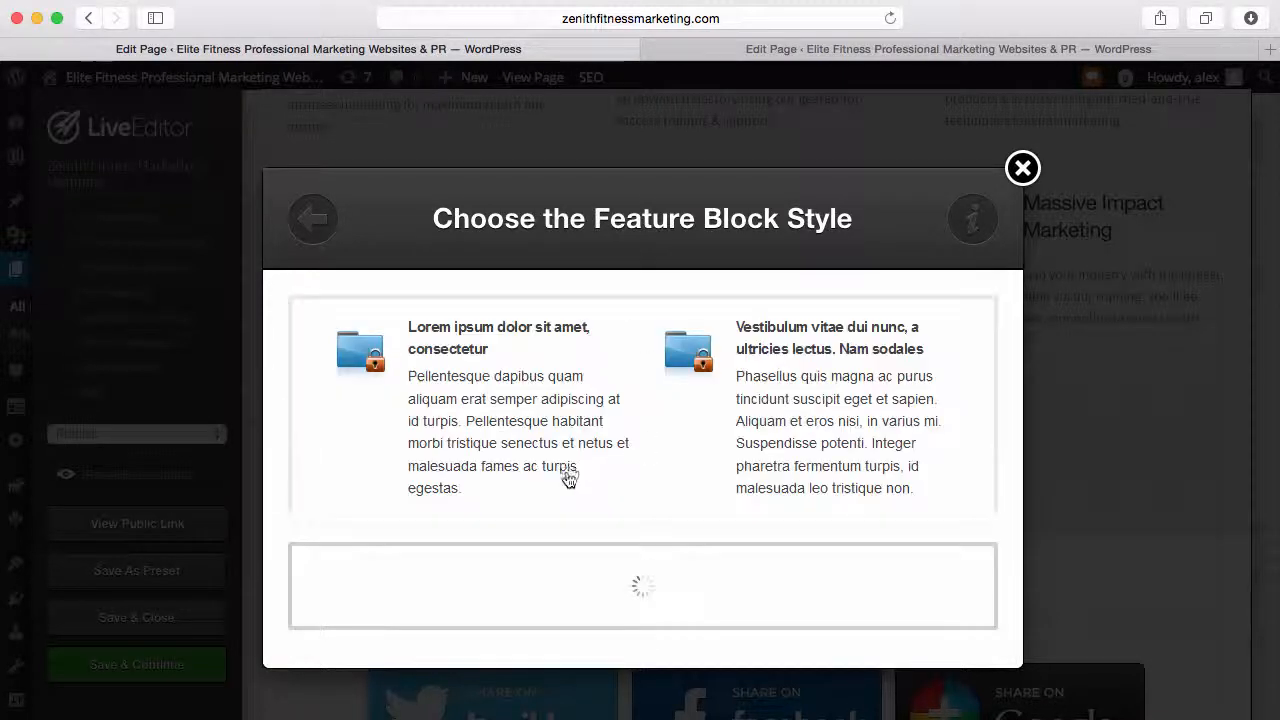
# Review the feature block styles and choose a centred one with its icon above the title.
pyautogui.scroll(-5, 637, 531)
pyautogui.scroll(-10, 638, 533)
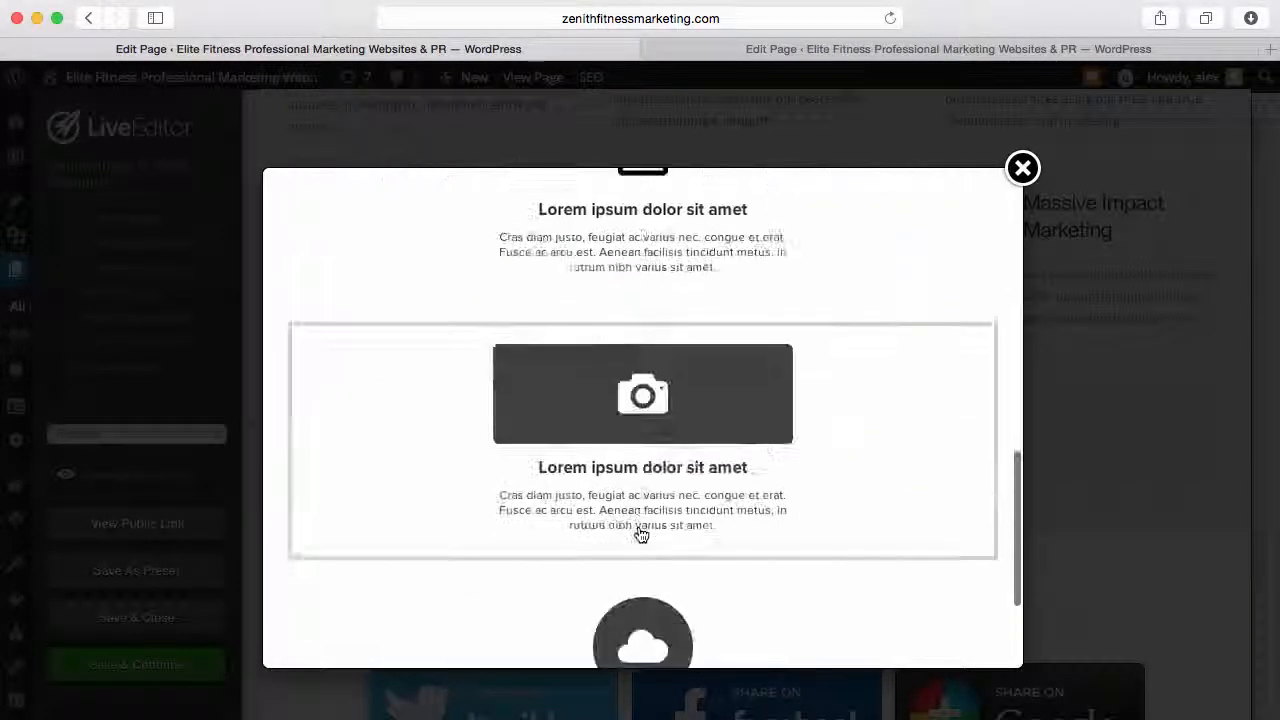
pyautogui.scroll(5, 711, 504)
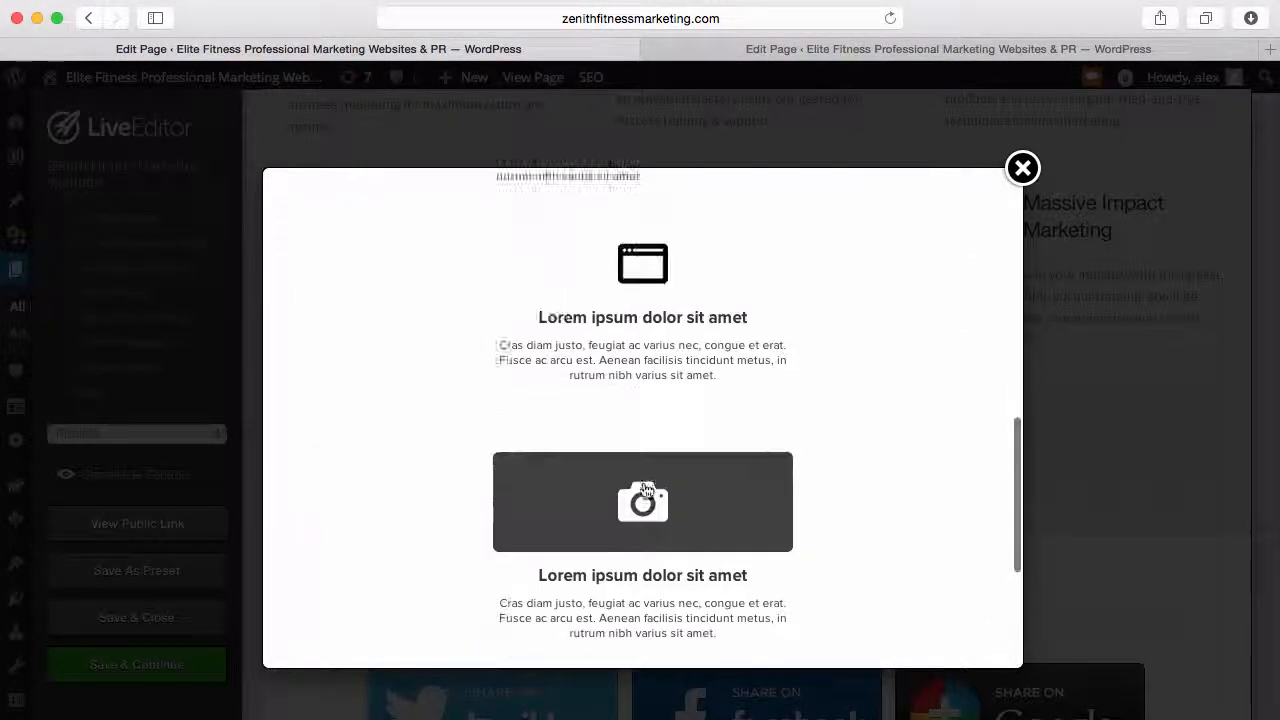
pyautogui.click(653, 449)
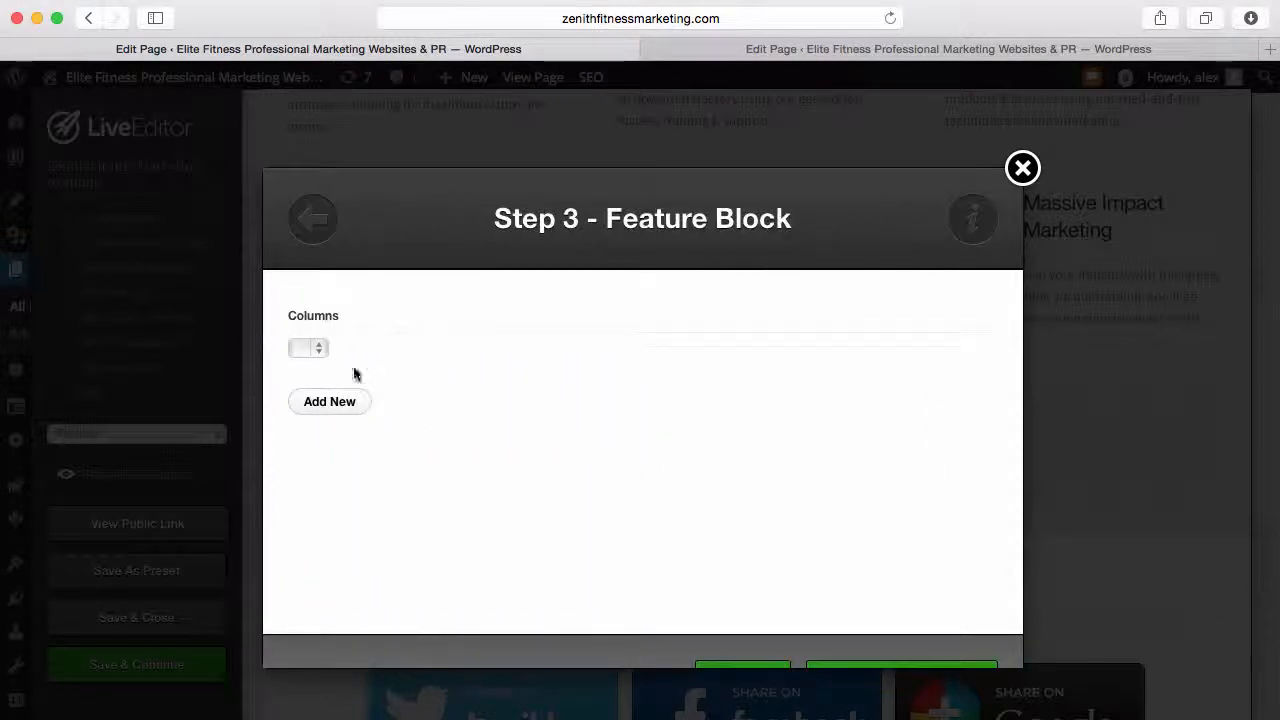
# Set the feature block to 3 columns and add a new block entry.
pyautogui.click(311, 348)
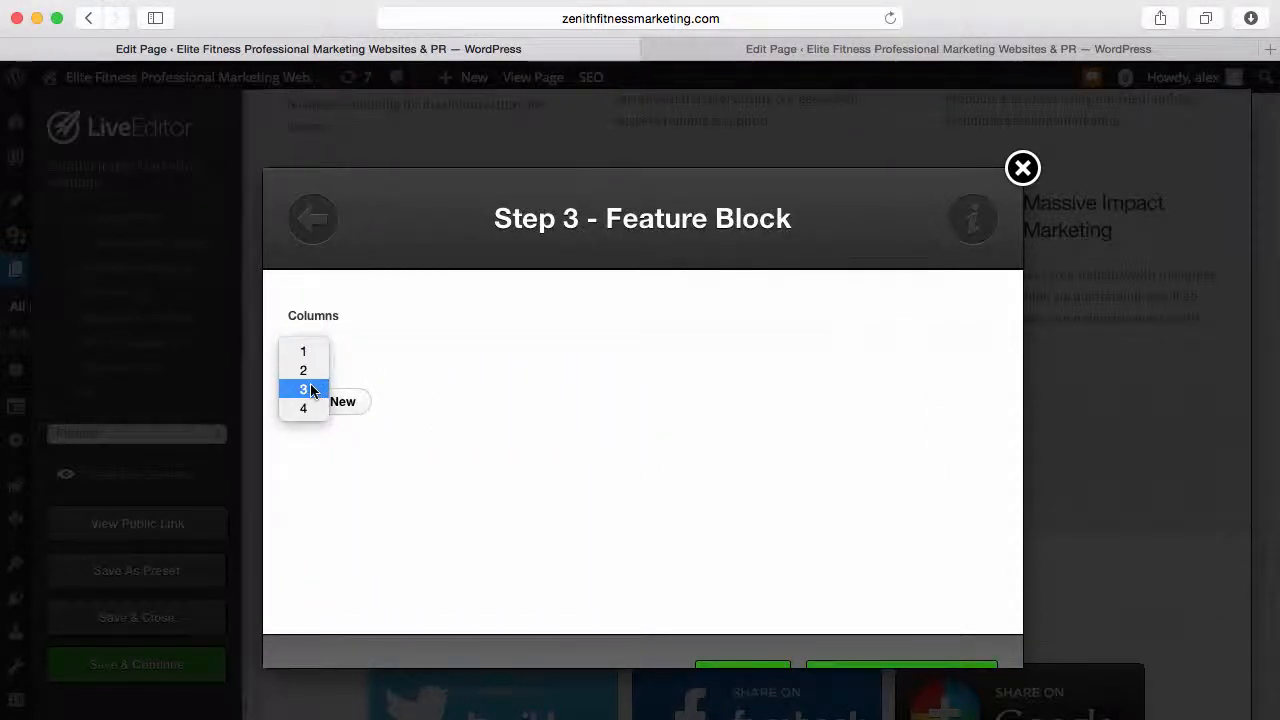
pyautogui.click(312, 389)
pyautogui.click(330, 401)
# Choose the black contact card icon from the icon library for the new block.
pyautogui.scroll(-4, 466, 423)
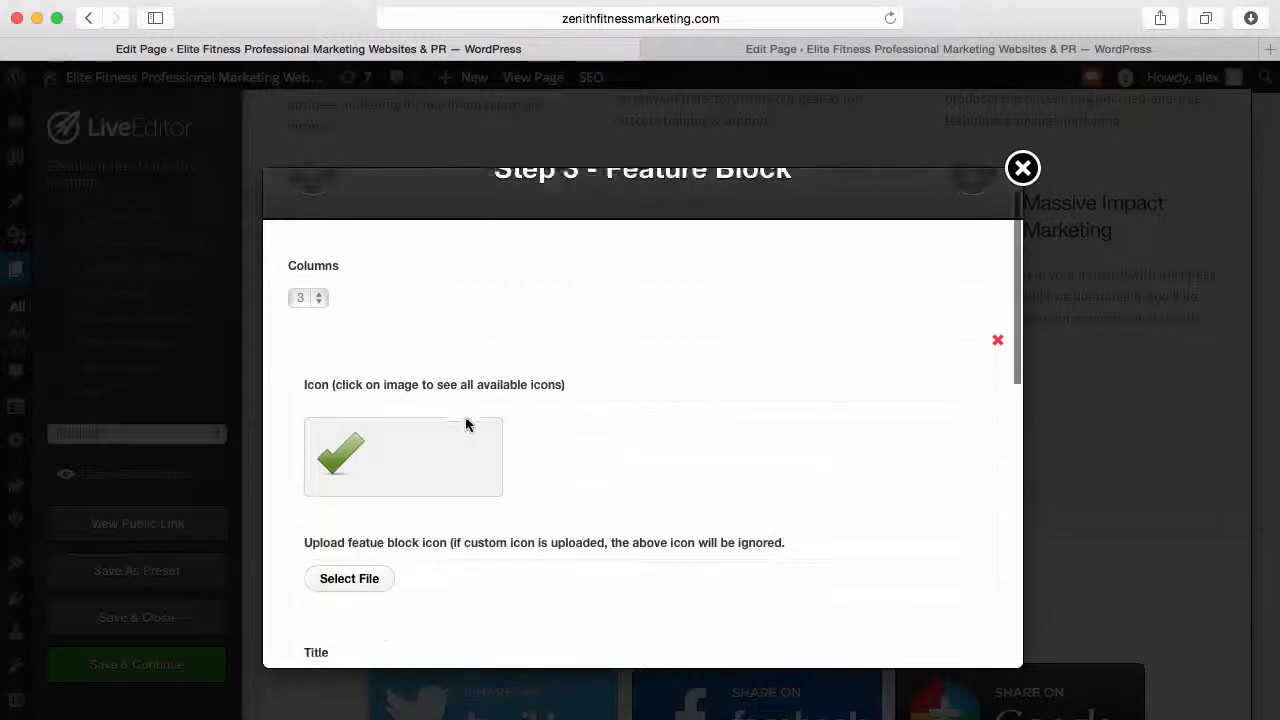
pyautogui.click(323, 366)
pyautogui.scroll(-5, 626, 432)
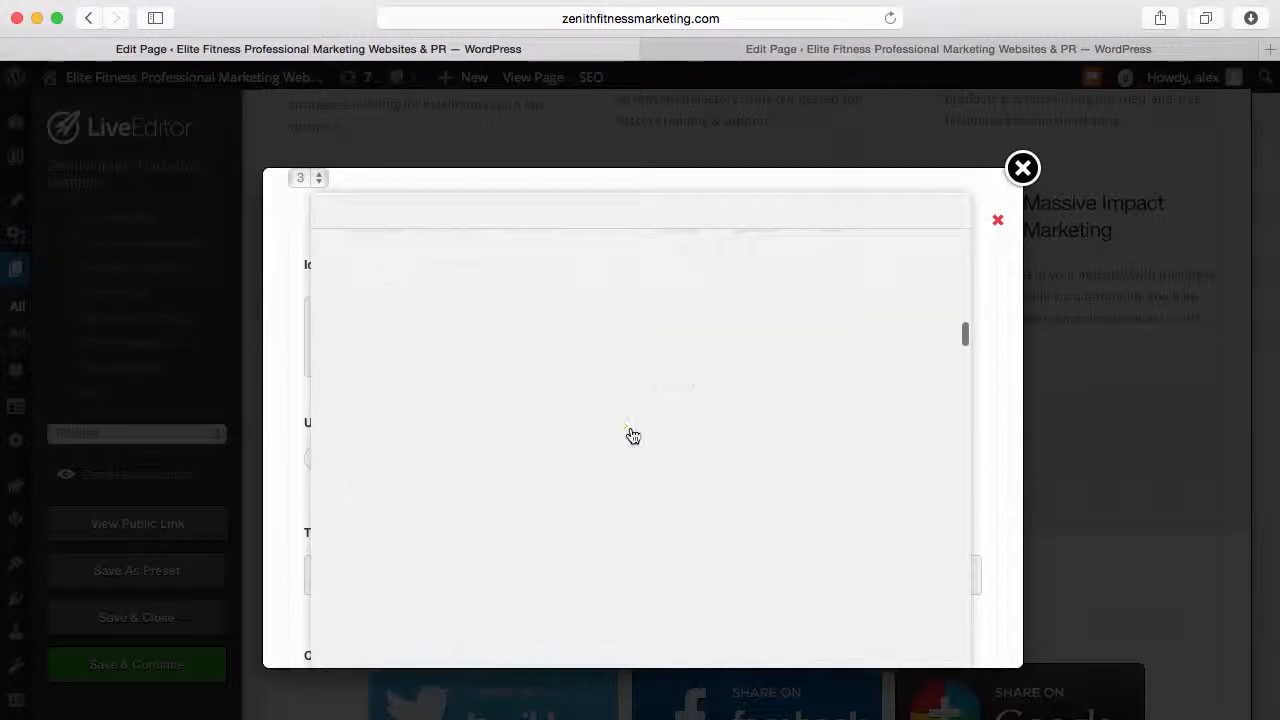
pyautogui.scroll(2, 633, 436)
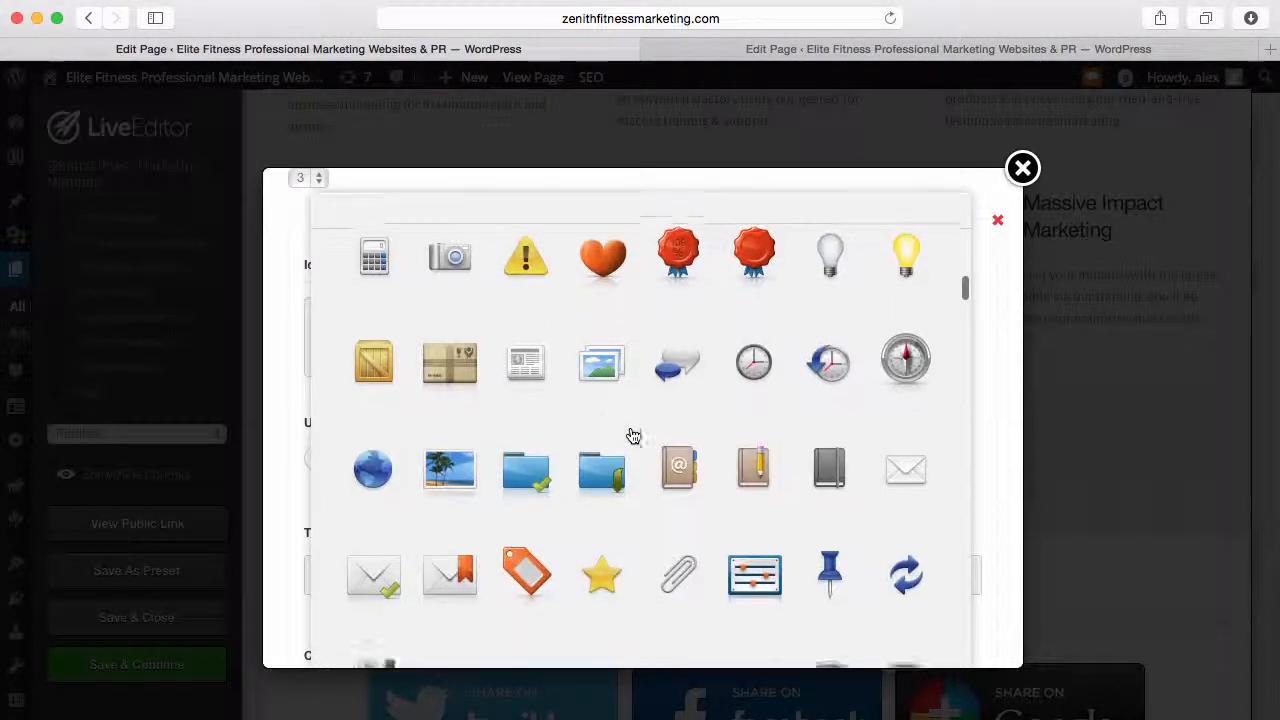
pyautogui.scroll(-10, 633, 436)
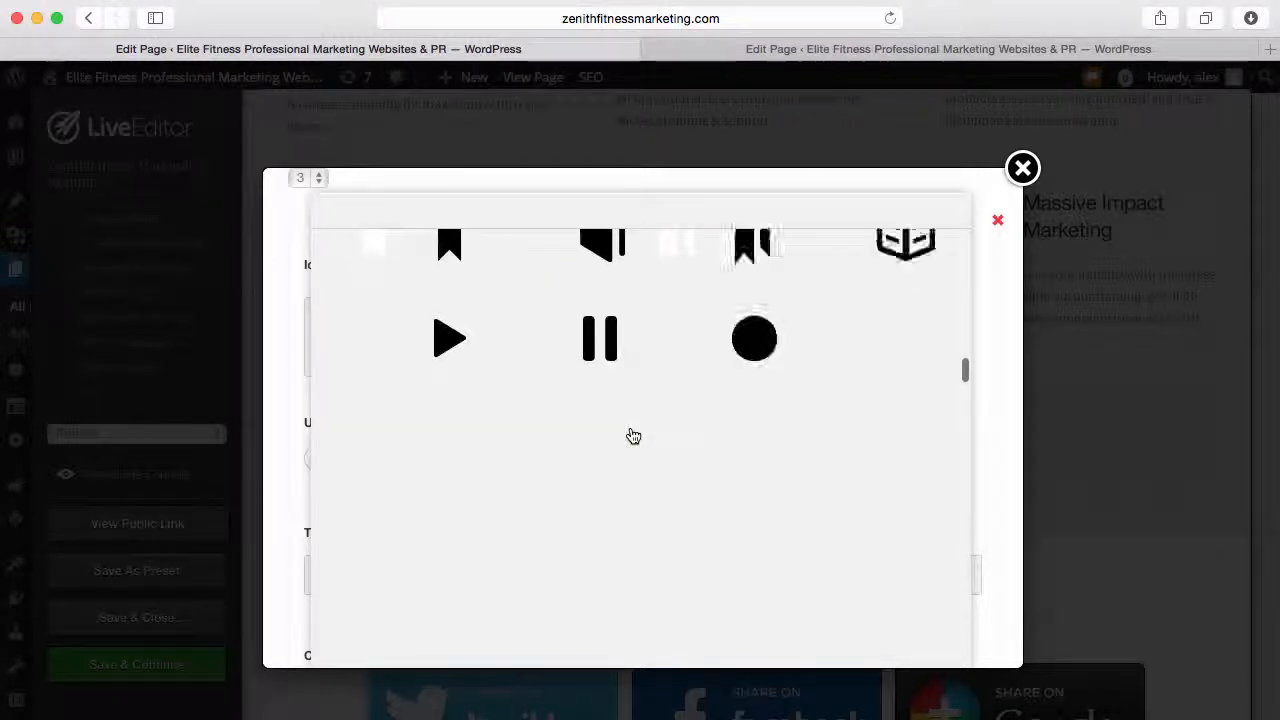
pyautogui.scroll(3, 632, 435)
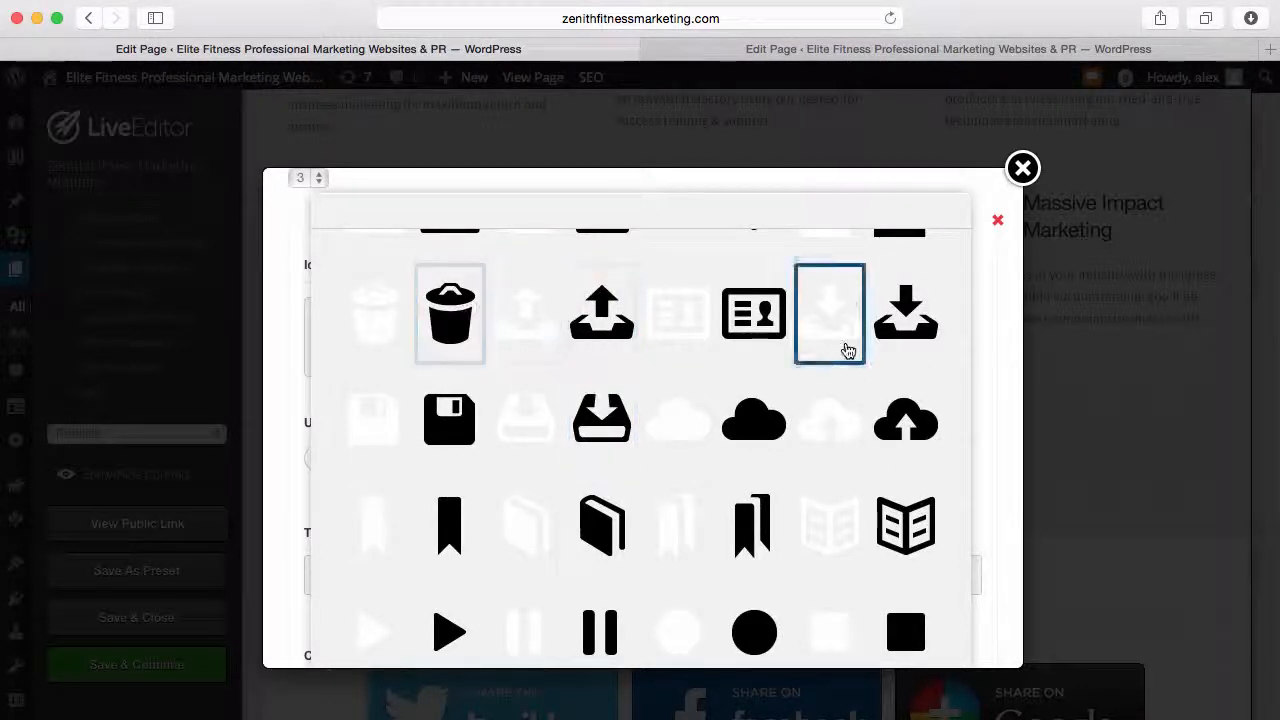
pyautogui.click(756, 316)
# Enter "Tester Title" as the title of the new feature block entry.
pyautogui.scroll(-1, 483, 462)
pyautogui.scroll(-2, 483, 462)
pyautogui.click(443, 463)
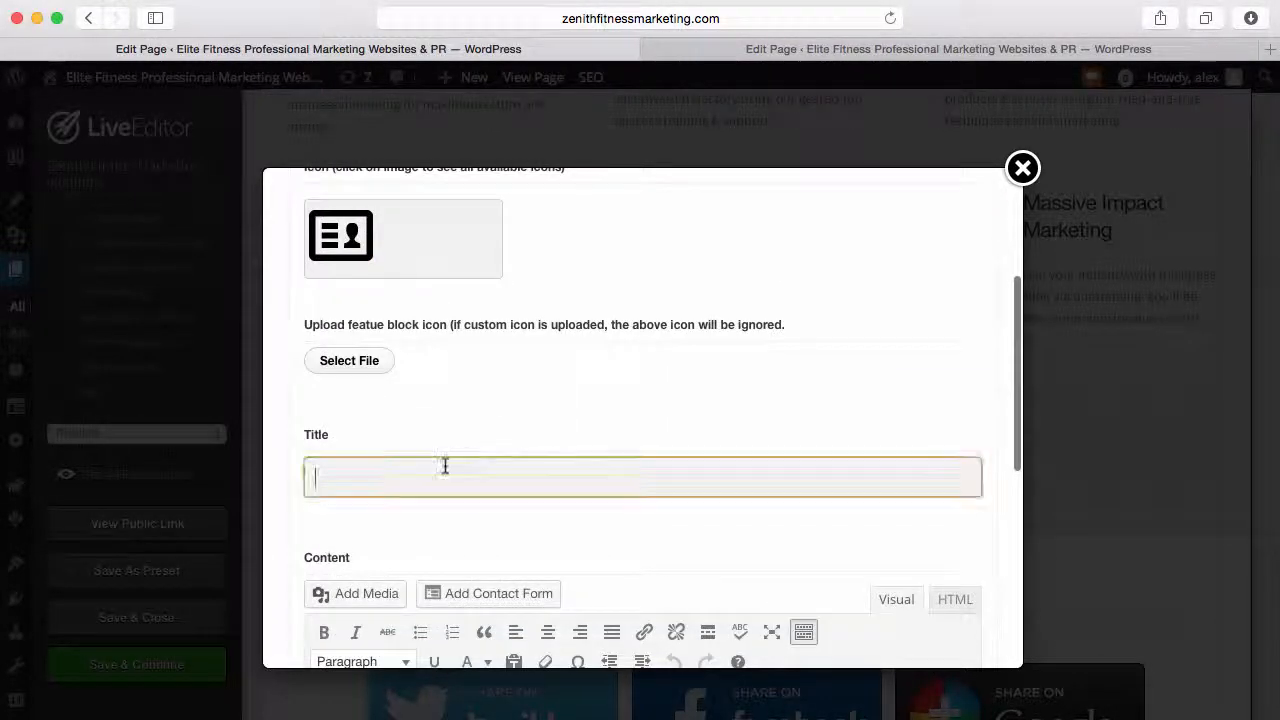
pyautogui.write('Tester Title')
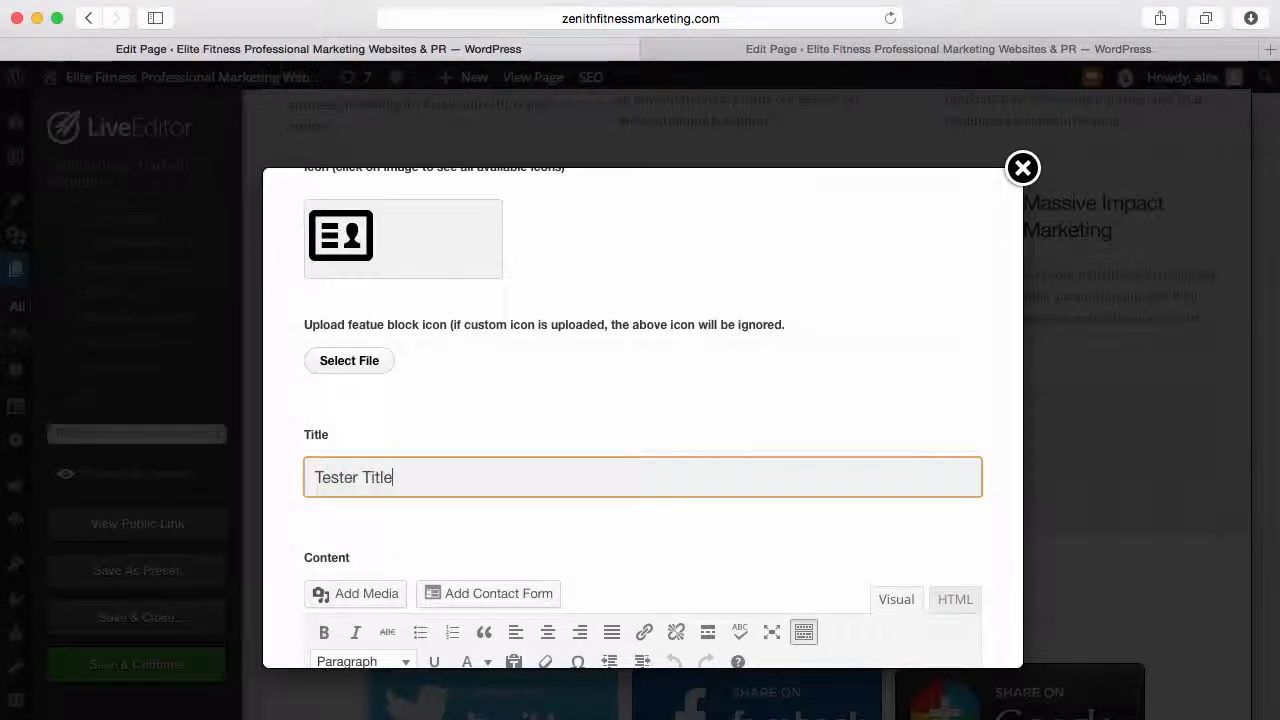
# Enter "tester explanation" as the block's content and insert the feature block into the page.
pyautogui.scroll(-2, 552, 473)
pyautogui.click(537, 571)
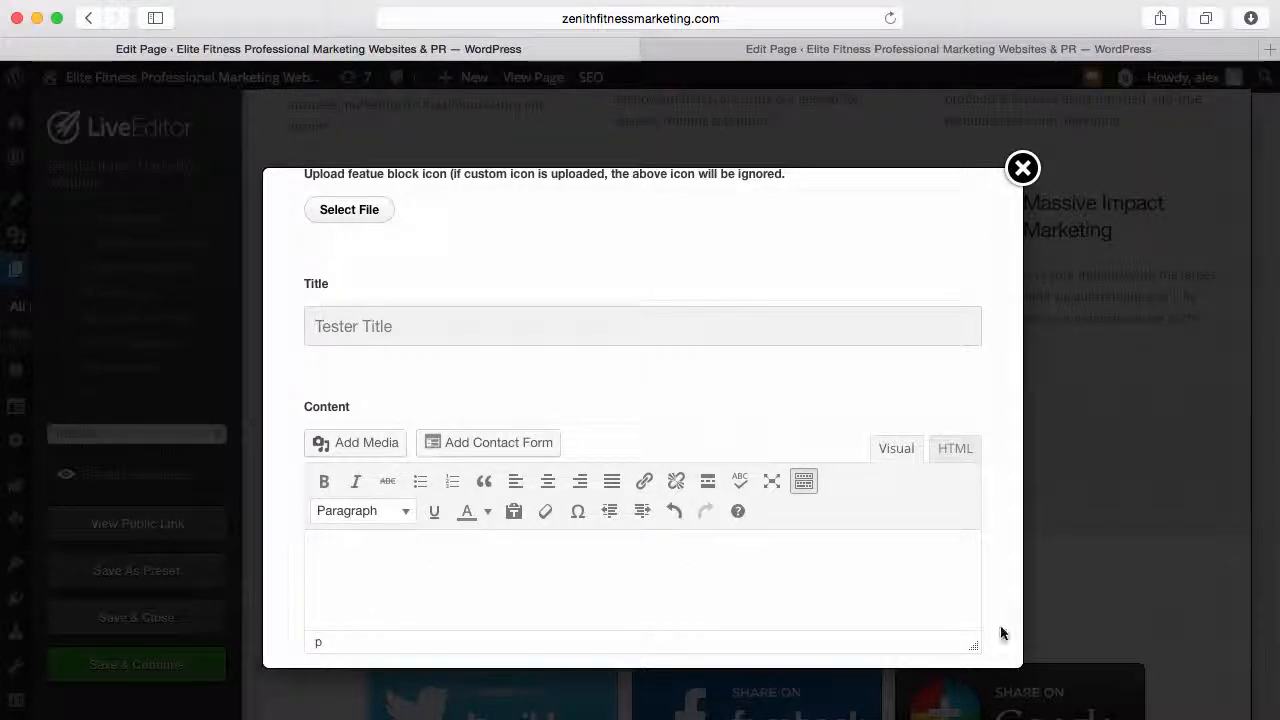
pyautogui.moveTo(1003, 636); pyautogui.dragTo(1003, 702)
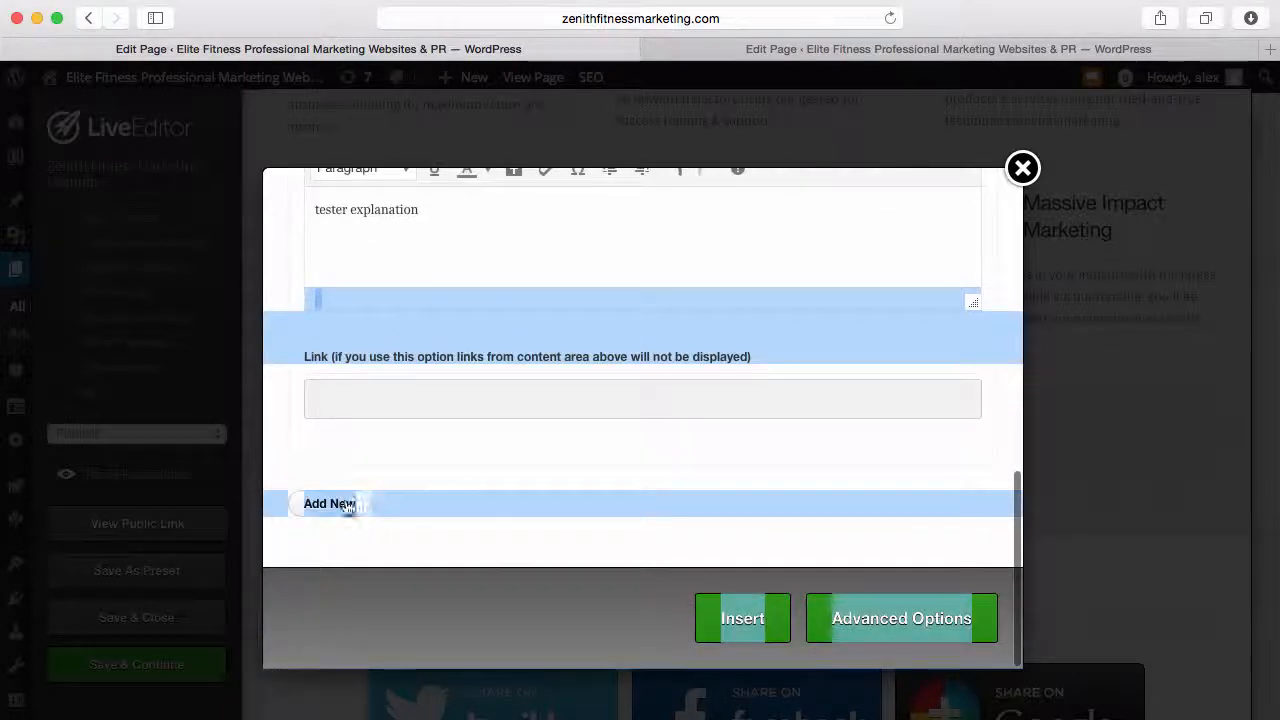
pyautogui.click(637, 563)
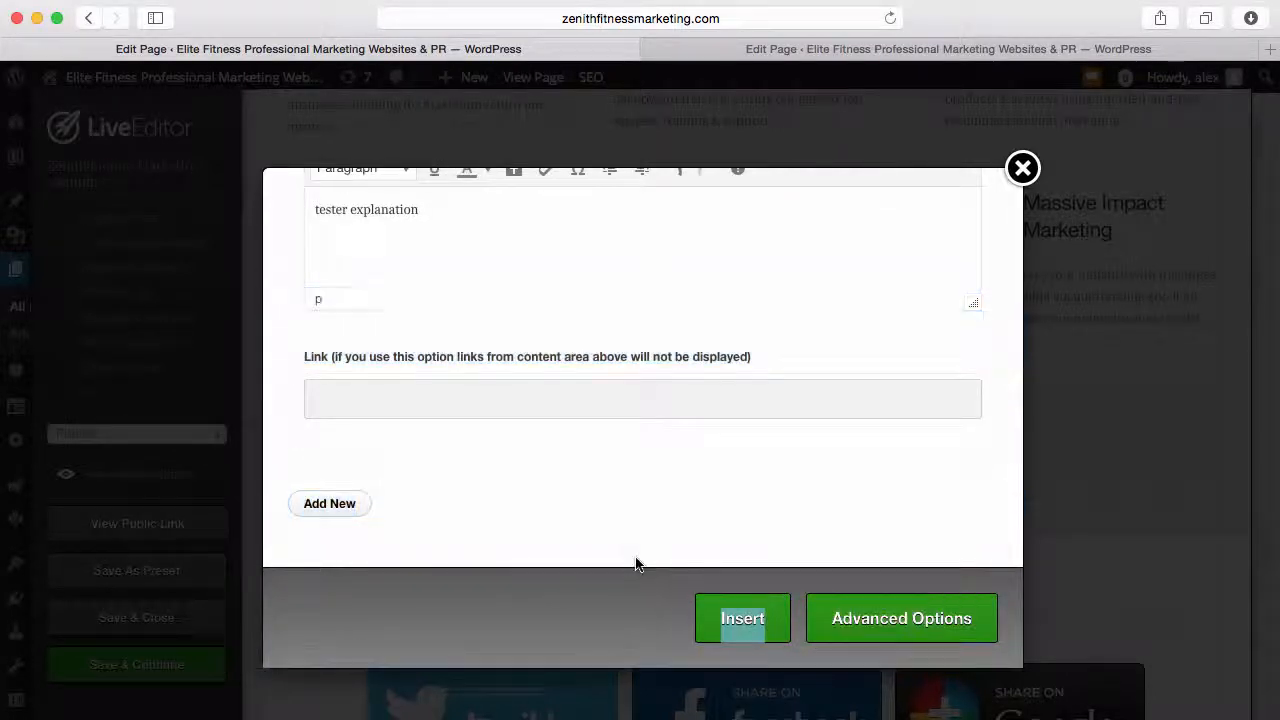
pyautogui.click(754, 640)
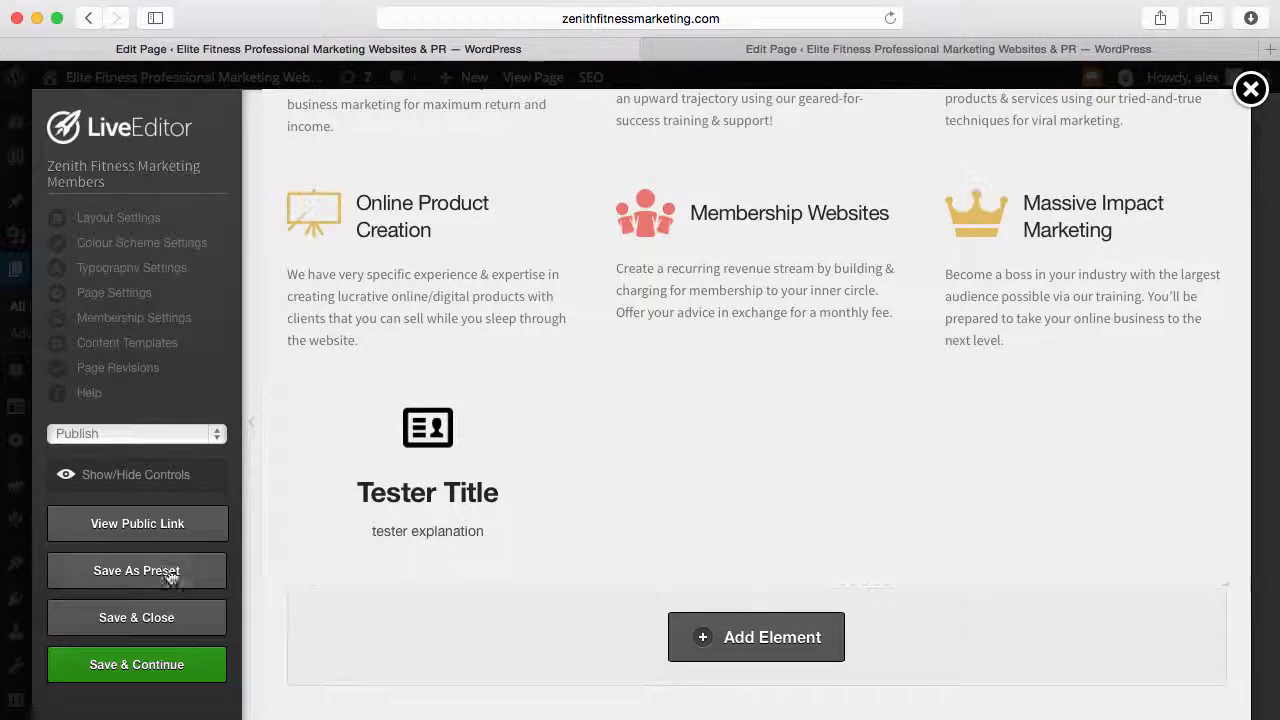
# Move the Tester Title feature block above the Online Product Creation row and delete it from the page.
pyautogui.moveTo(803, 474)
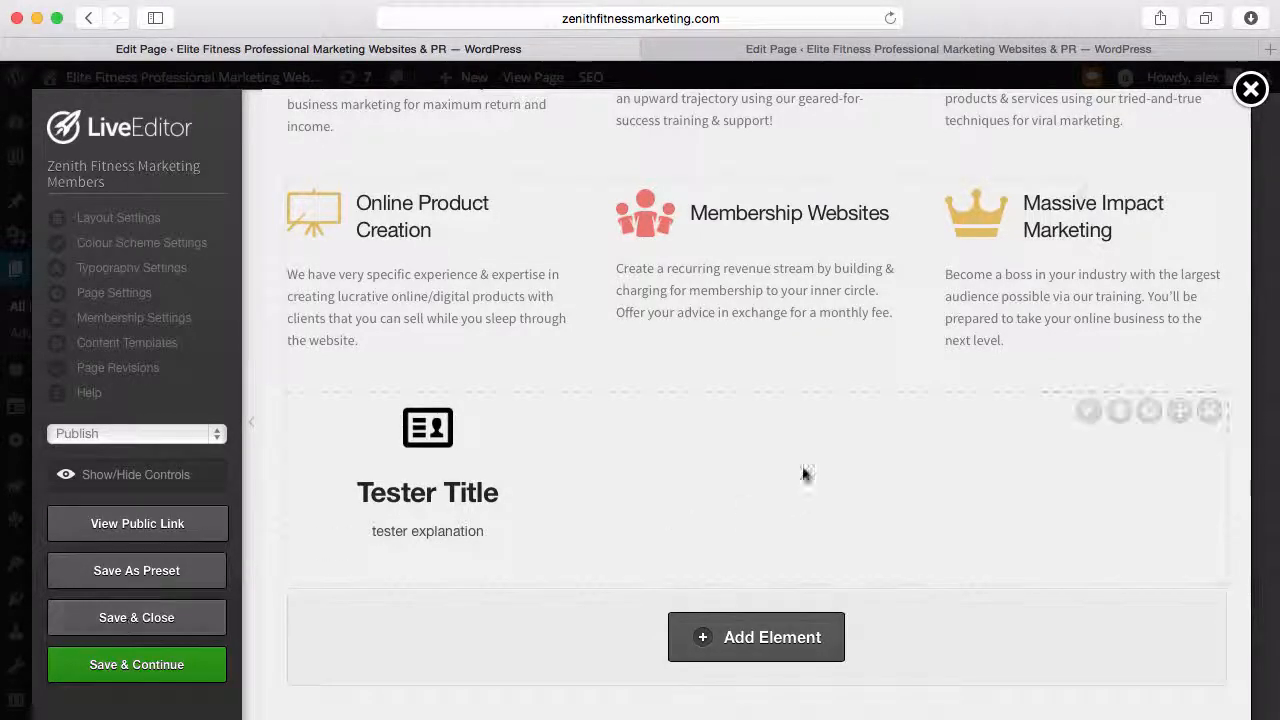
pyautogui.click(1210, 412)
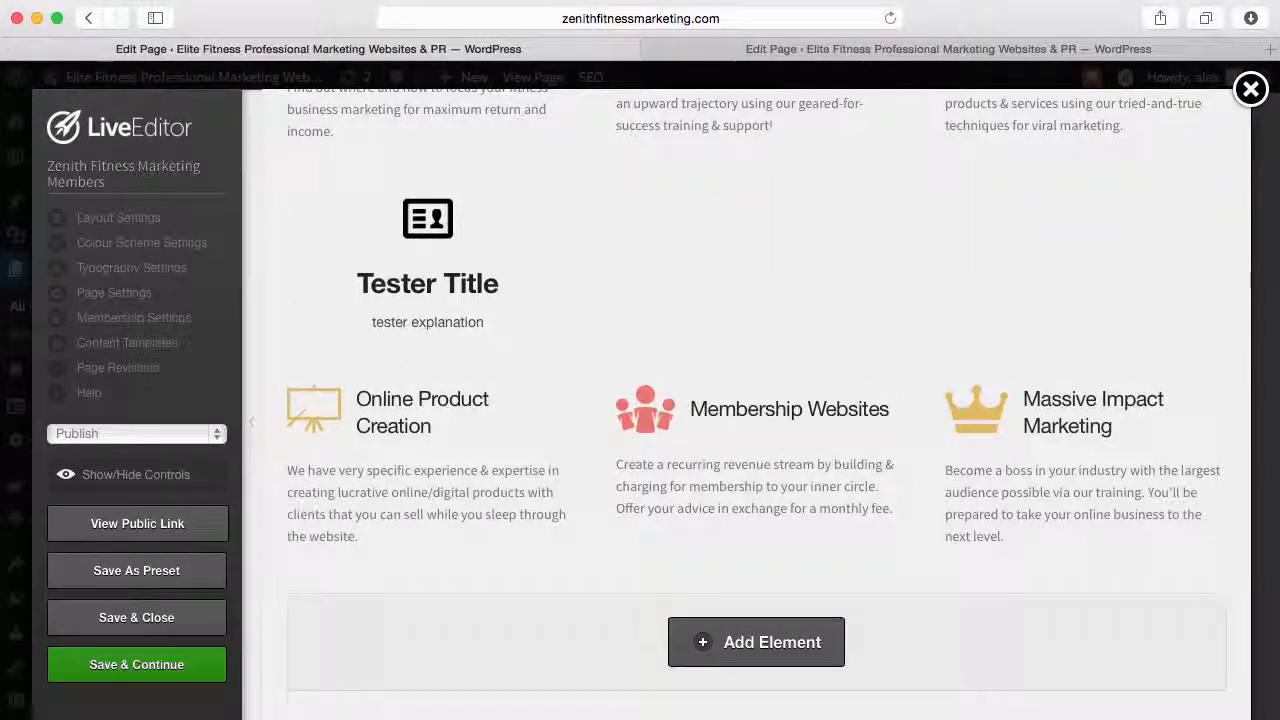
pyautogui.click(1210, 202)
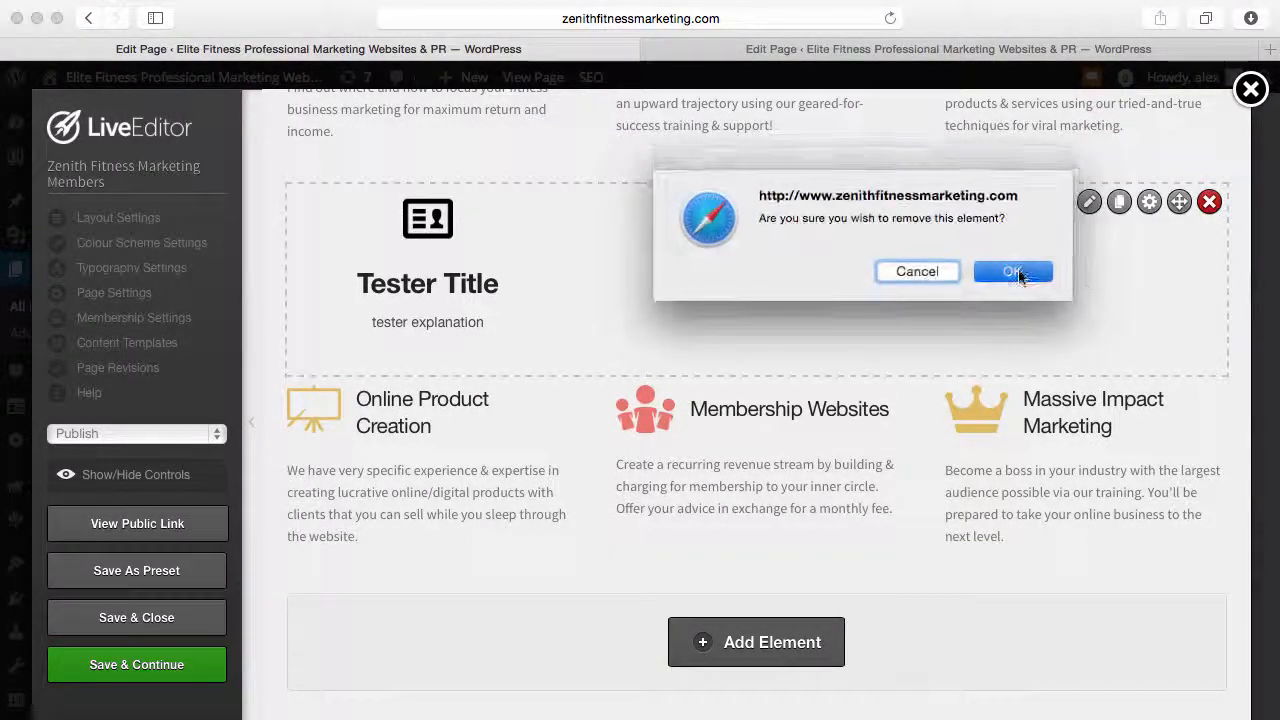
pyautogui.click(1013, 272)
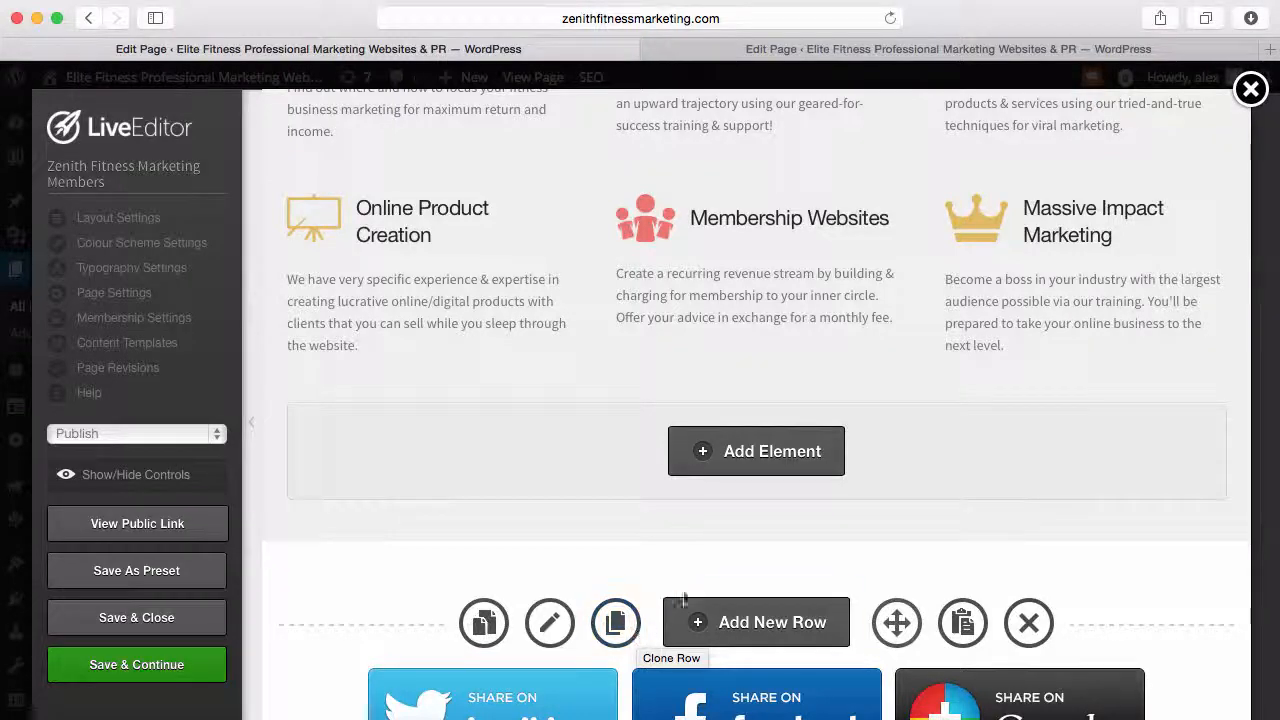
# Look over the rest of the page and leave the Live Editor without saving the changes.
pyautogui.click(615, 623)
pyautogui.scroll(-5, 826, 598)
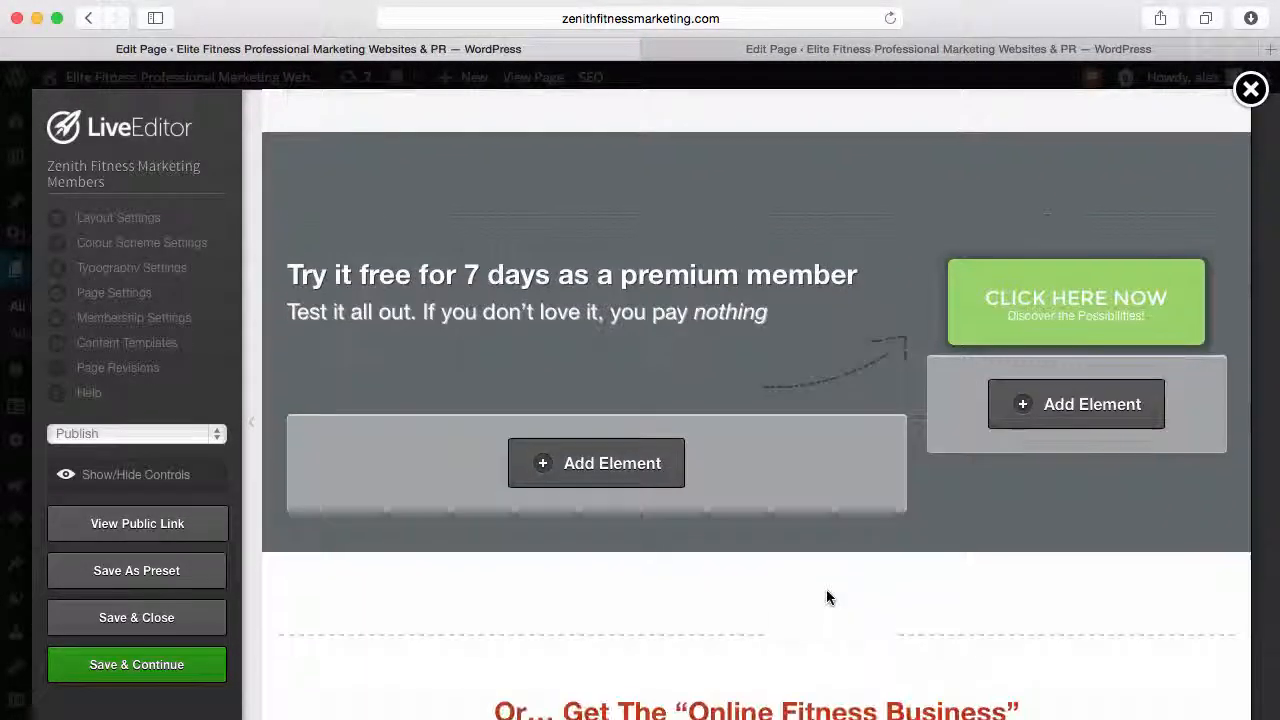
pyautogui.scroll(20, 826, 598)
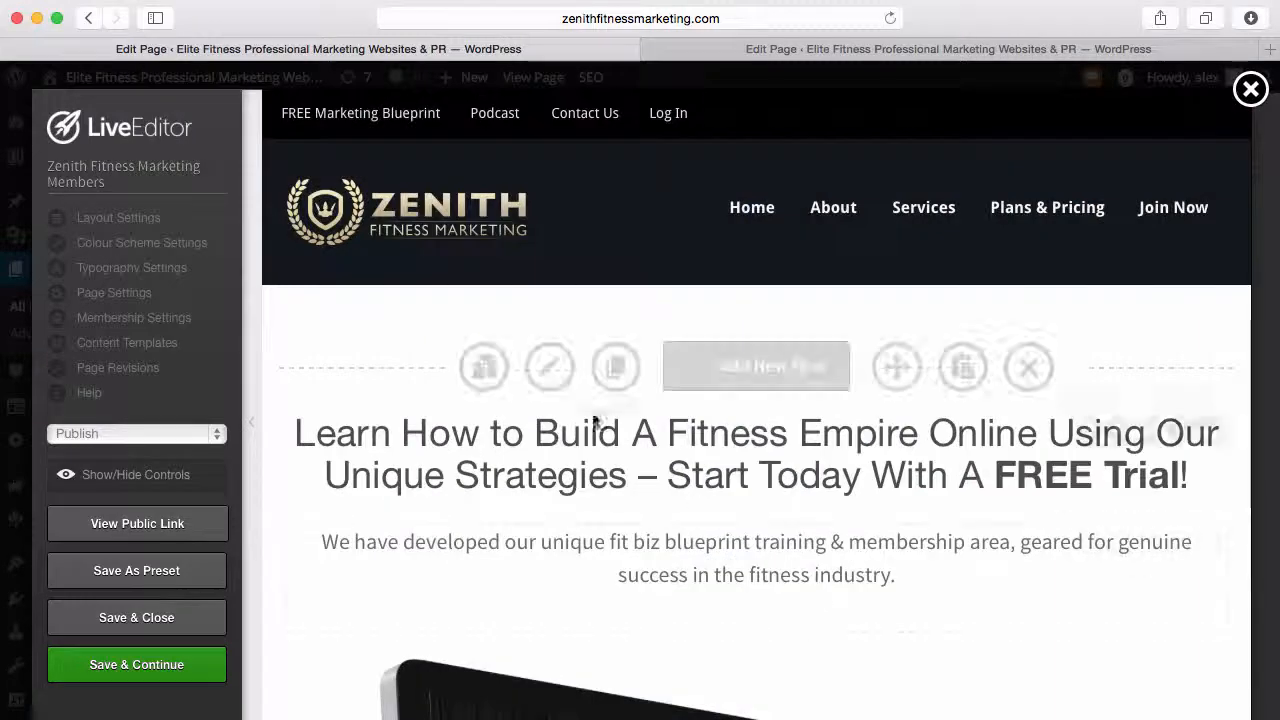
pyautogui.click(1242, 89)
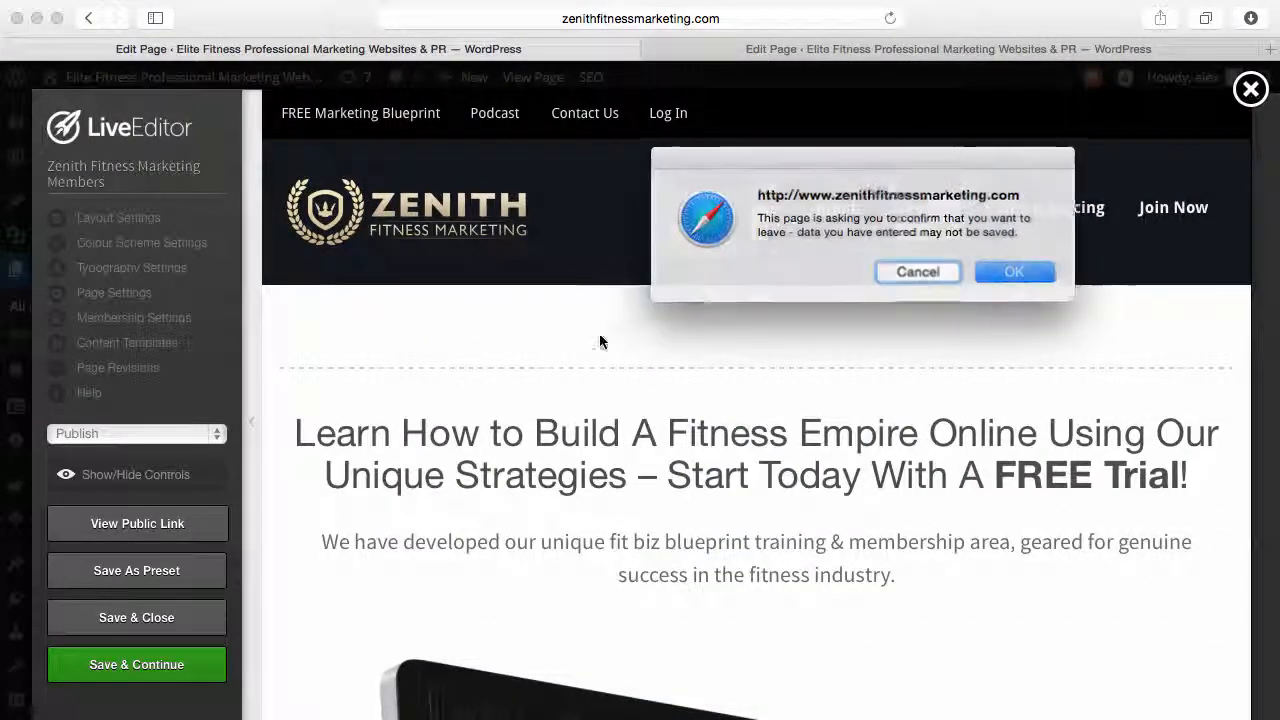
pyautogui.click(1012, 272)
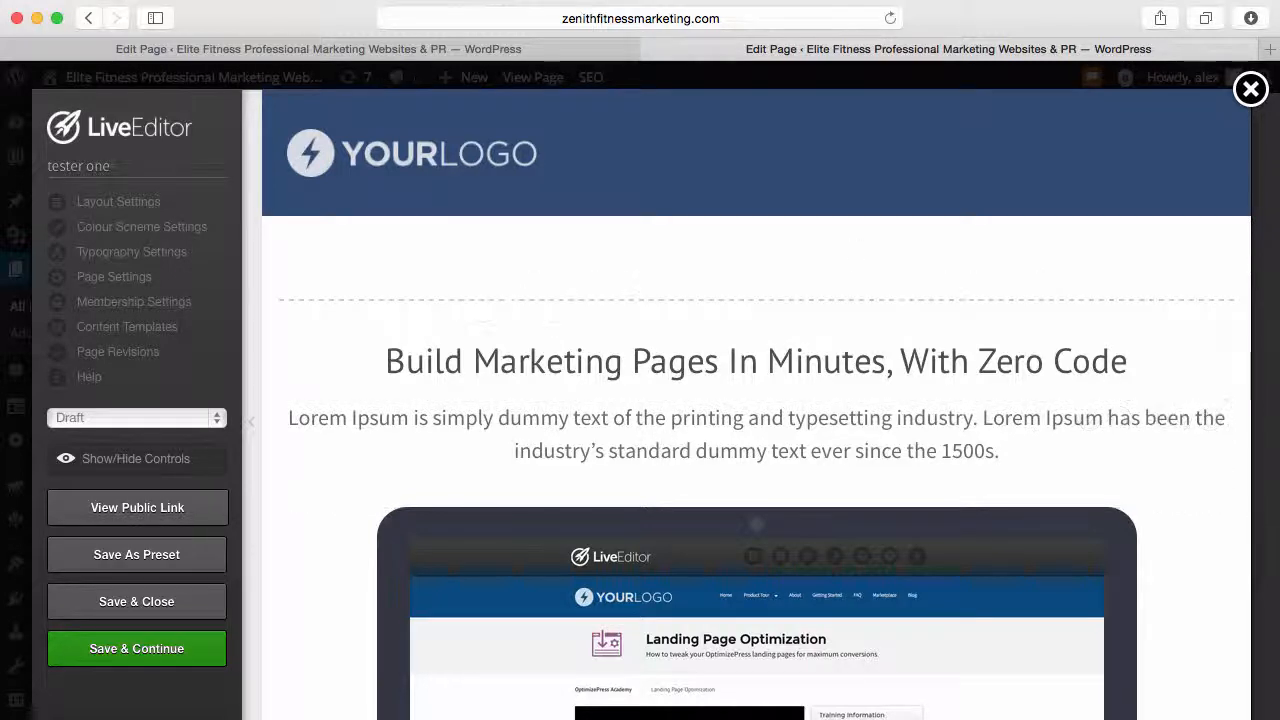
# Open zenithdesignstudios.com in a new browser tab and go to its Online Training page.
pyautogui.click(1270, 49)
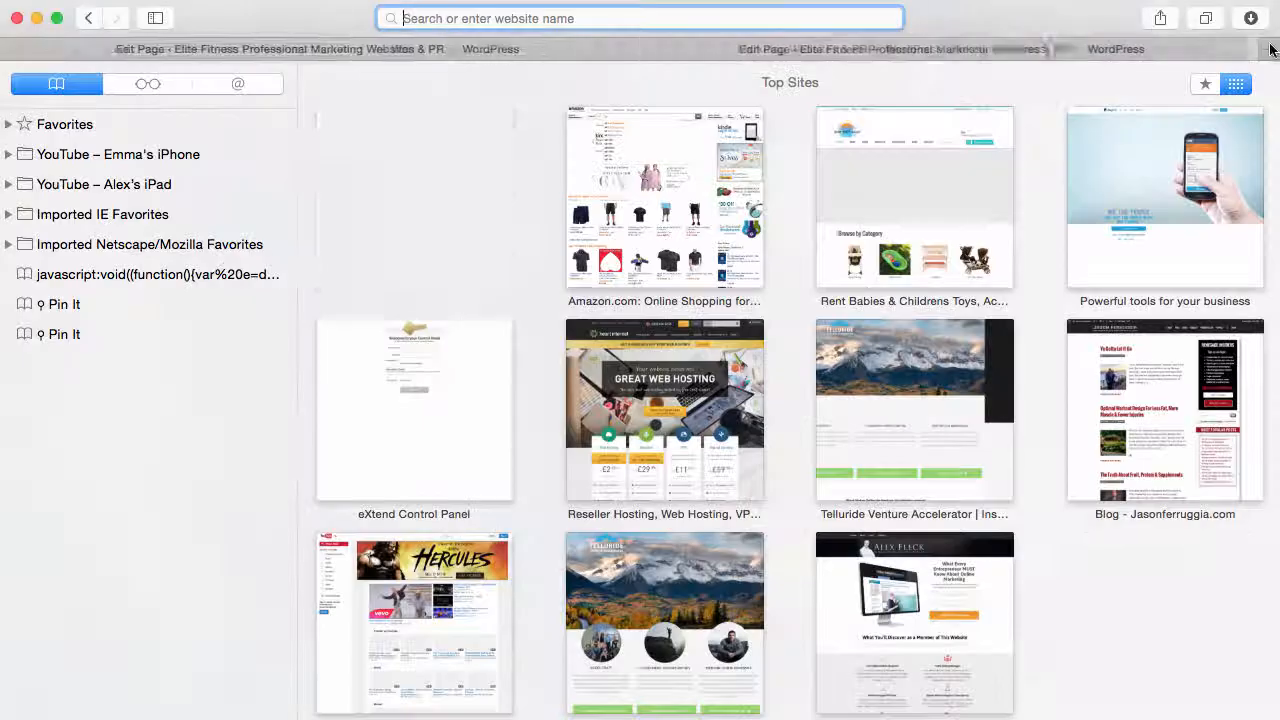
pyautogui.write('zenithdesignstudios.com')
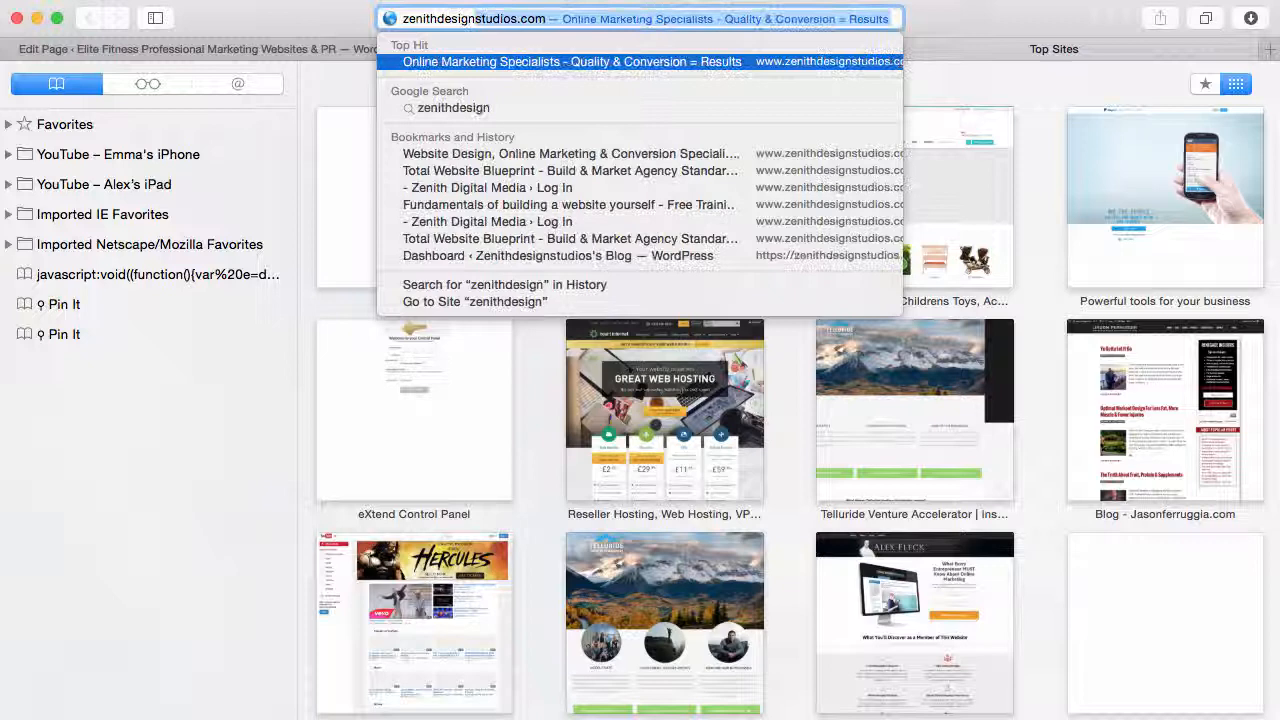
pyautogui.press('Return')
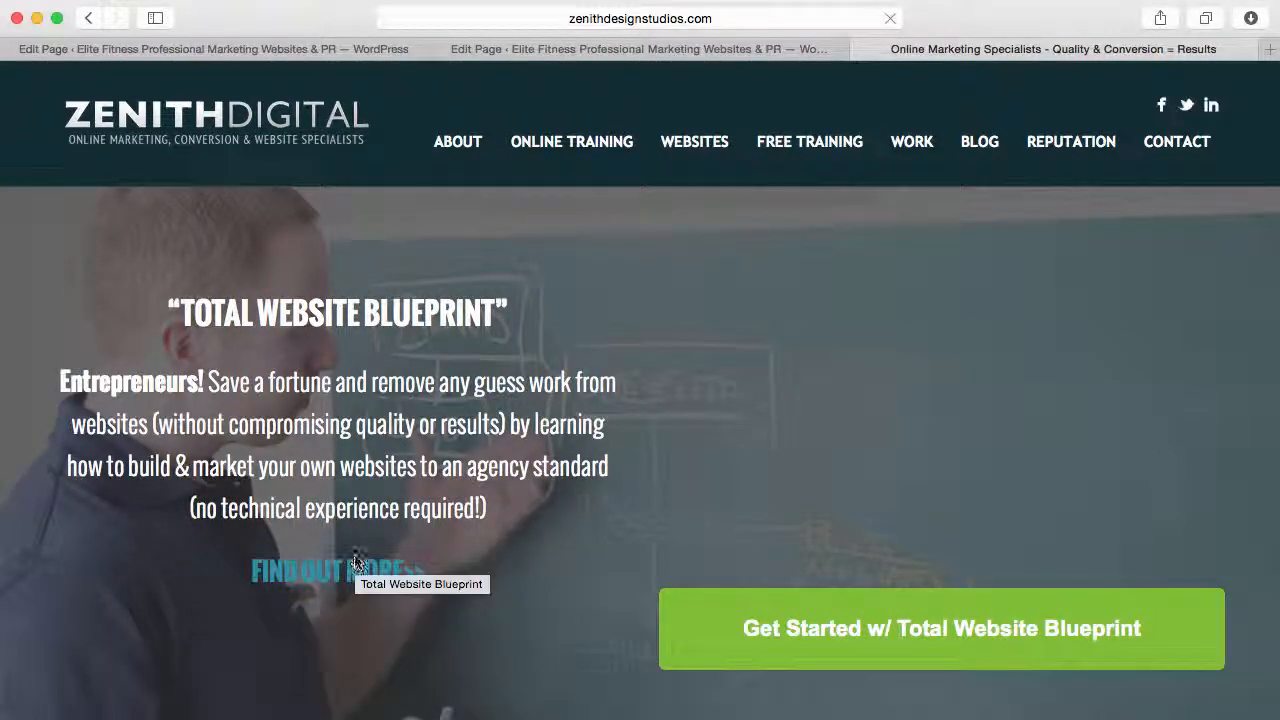
pyautogui.click(603, 146)
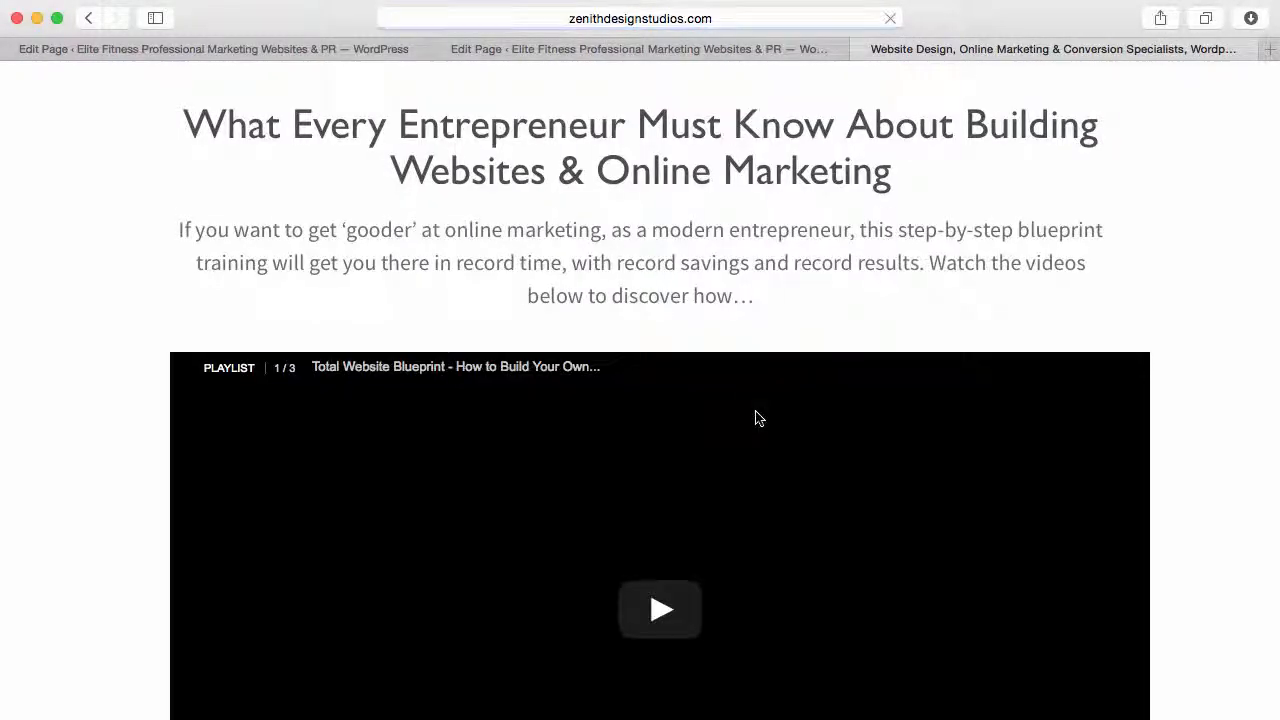
# Examine the Total Website Blueprint sales page from the video and countdown through testimonials, guarantee and feature blocks to the free blueprint form.
pyautogui.scroll(-10, 111, 456)
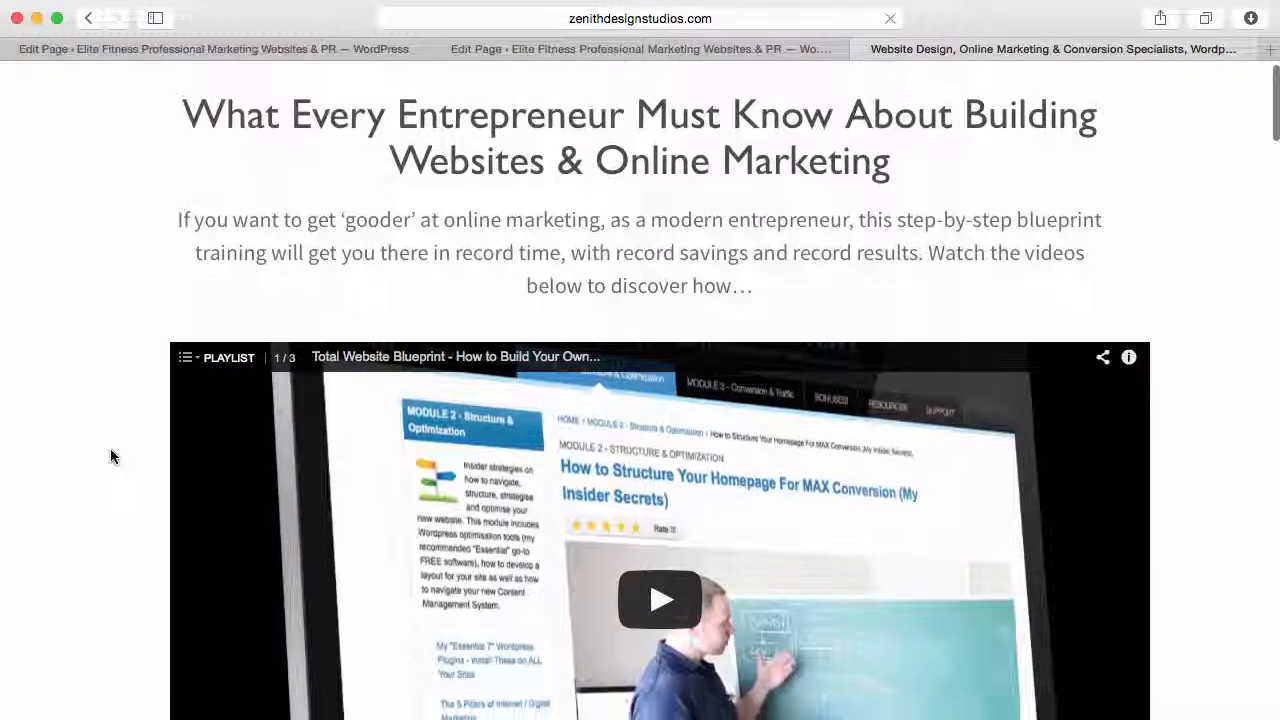
pyautogui.scroll(-10, 111, 456)
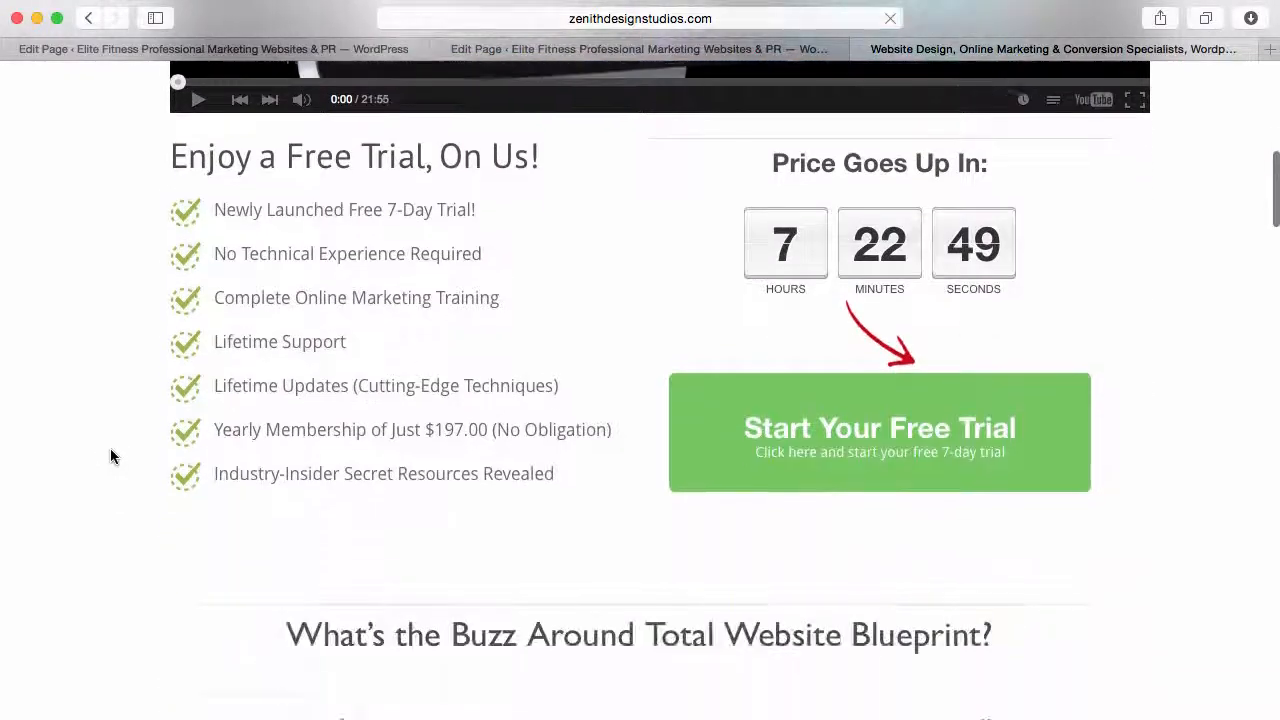
pyautogui.scroll(-15, 111, 456)
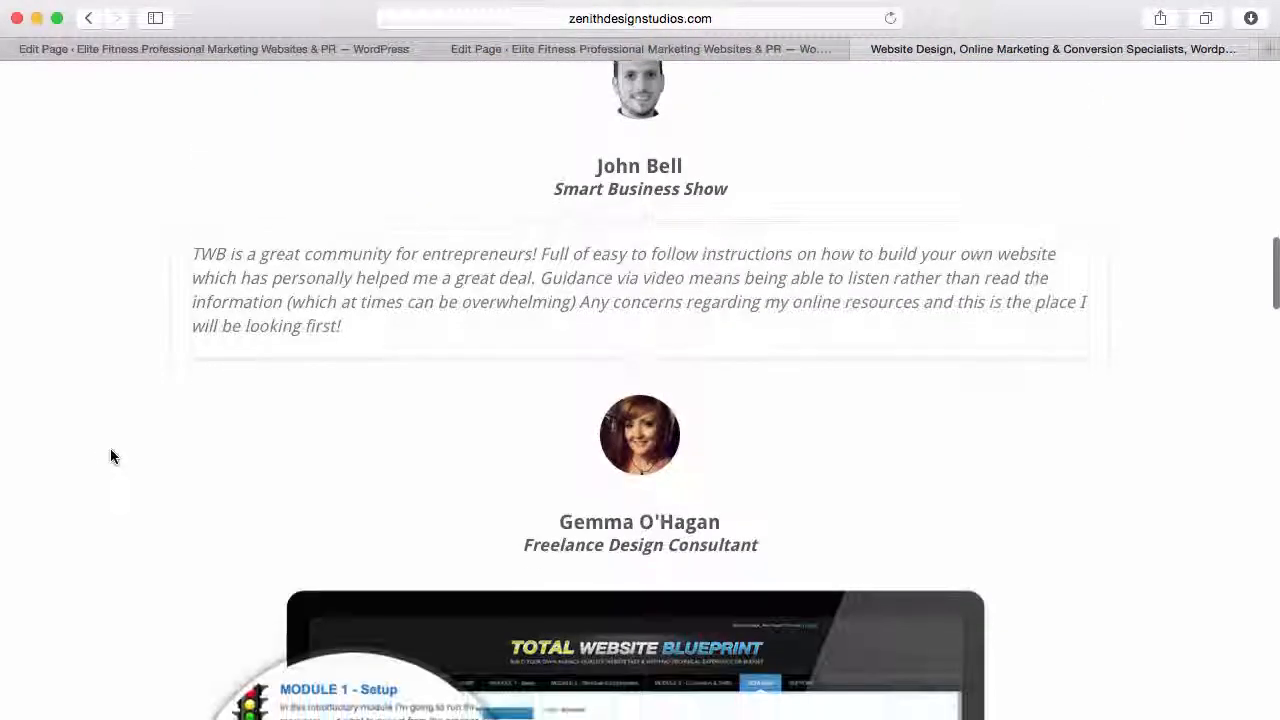
pyautogui.scroll(-14, 111, 456)
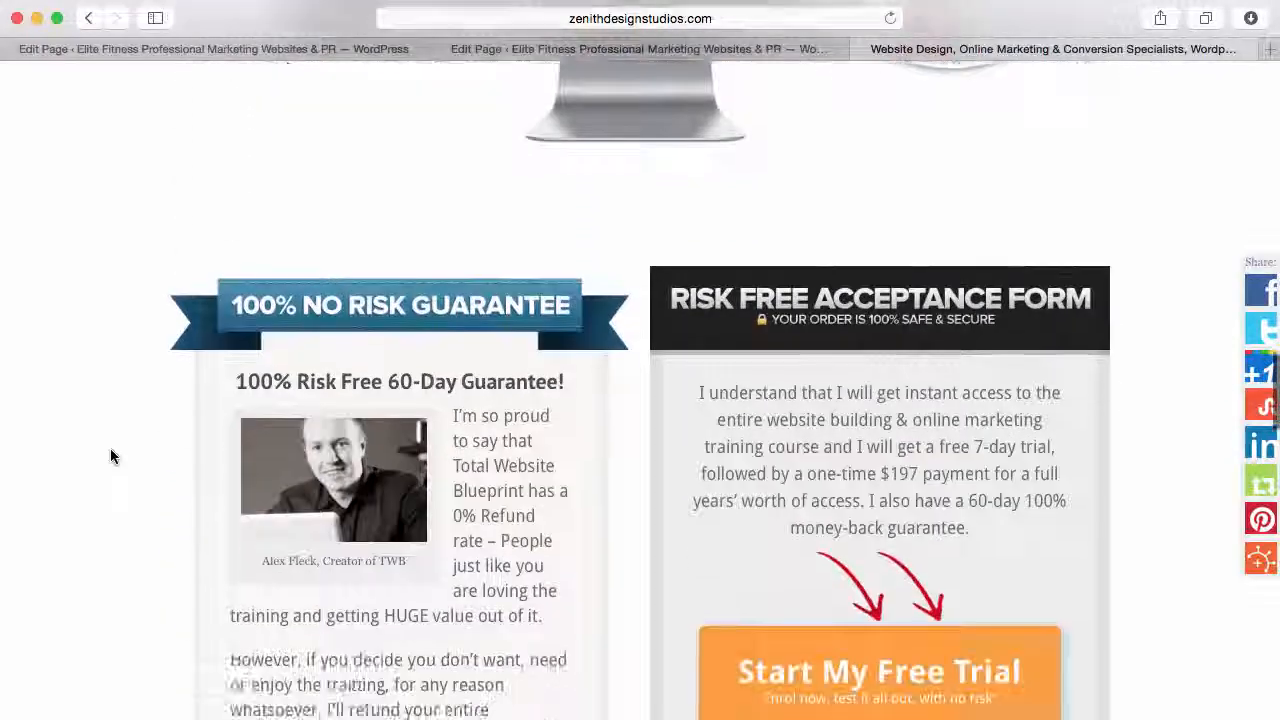
pyautogui.scroll(-15, 110, 456)
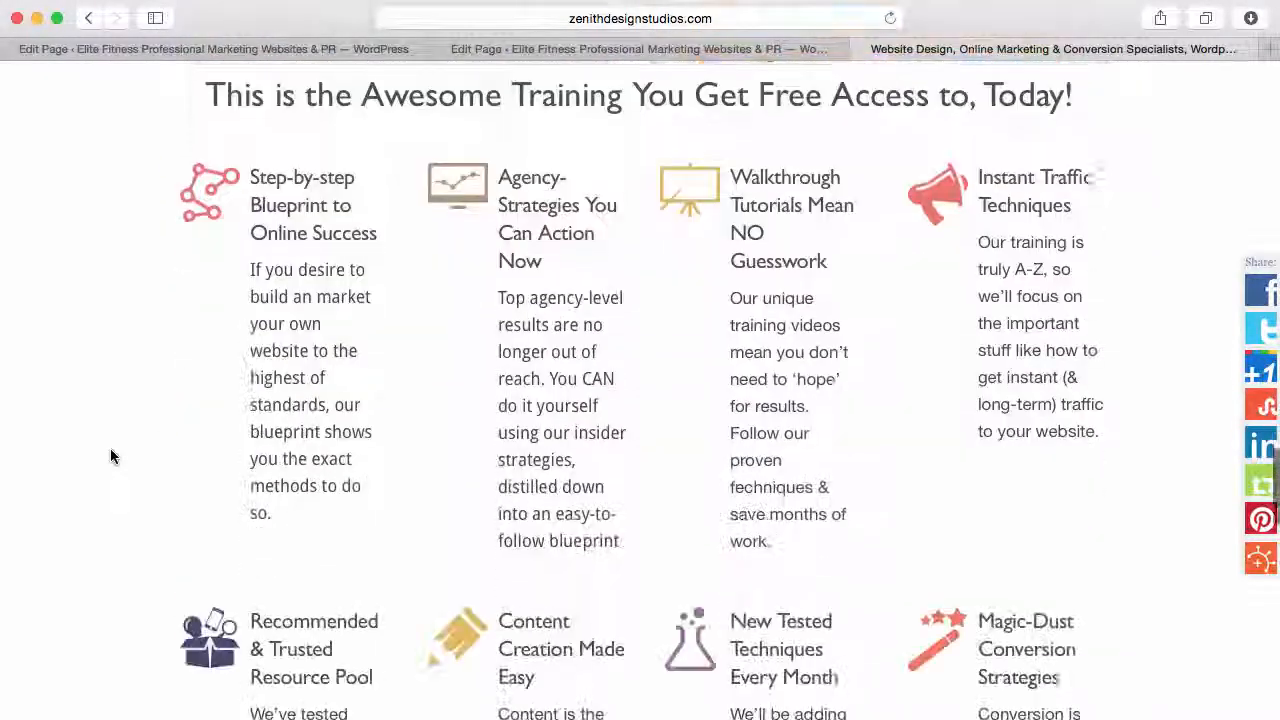
pyautogui.scroll(-10, 111, 456)
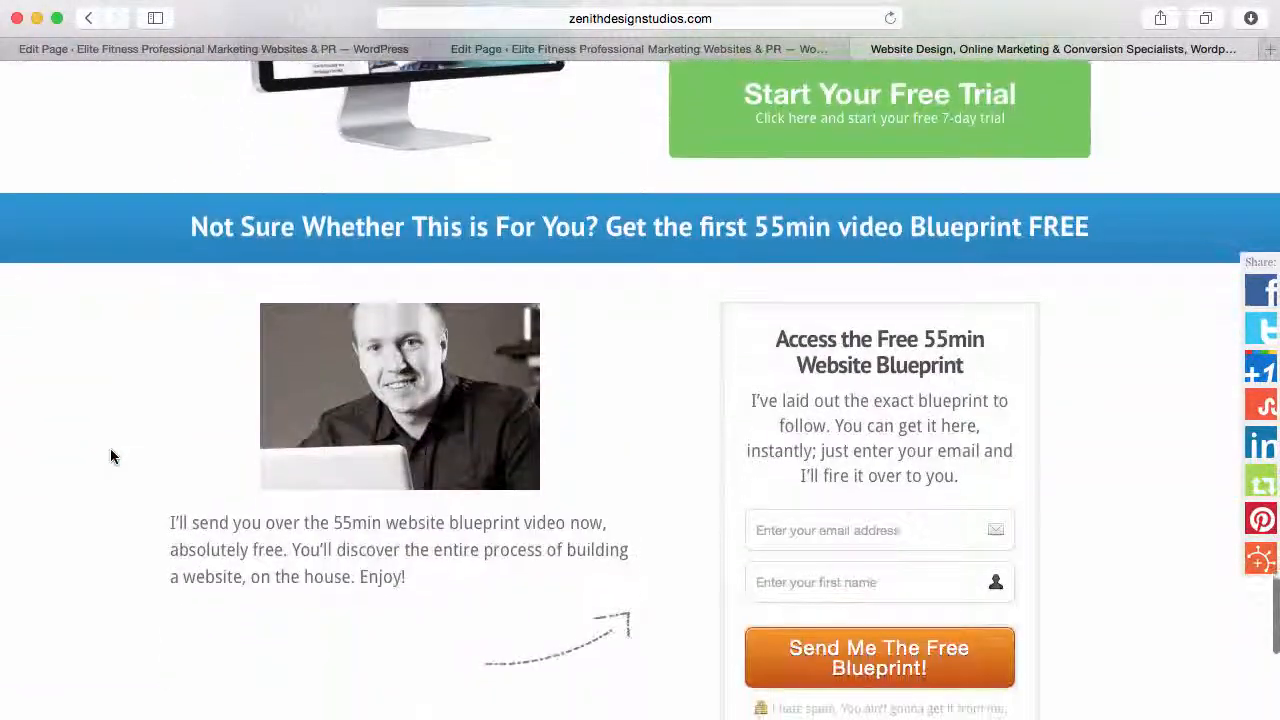
pyautogui.scroll(-15, 111, 456)
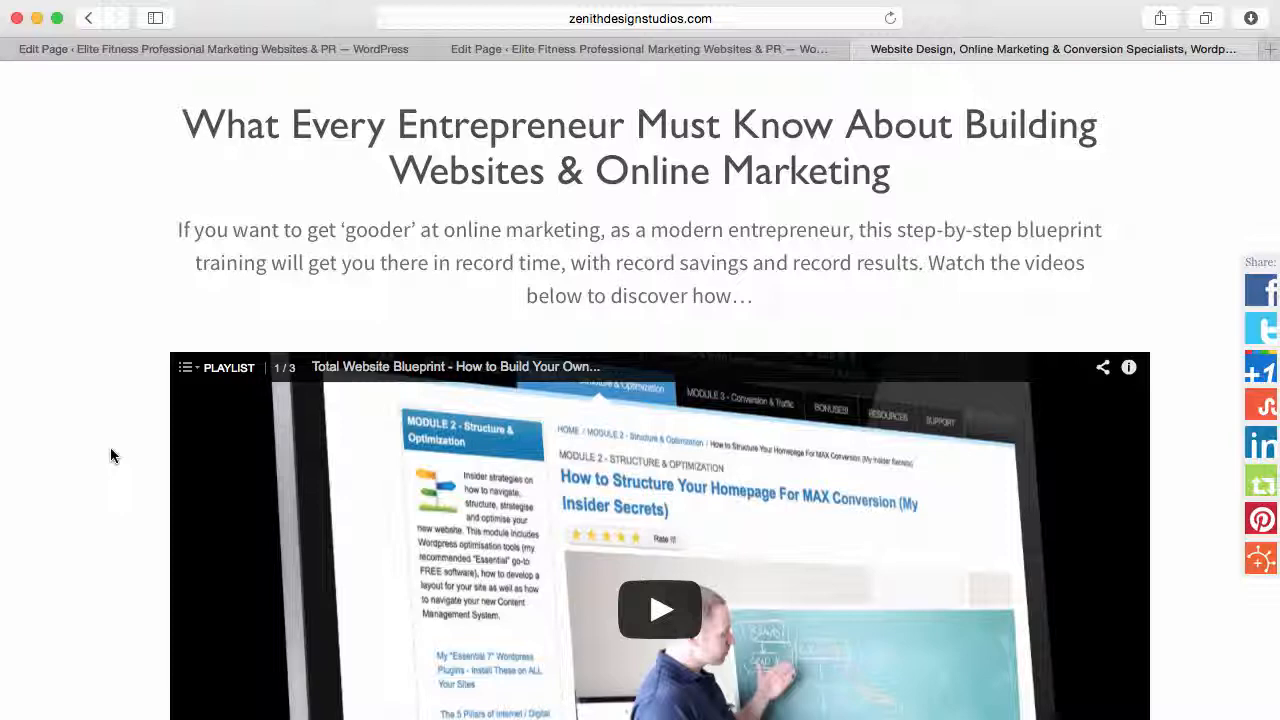
# Return to the Zenith Fitness Marketing Members page in WordPress and launch its Live Editor.
pyautogui.click(360, 50)
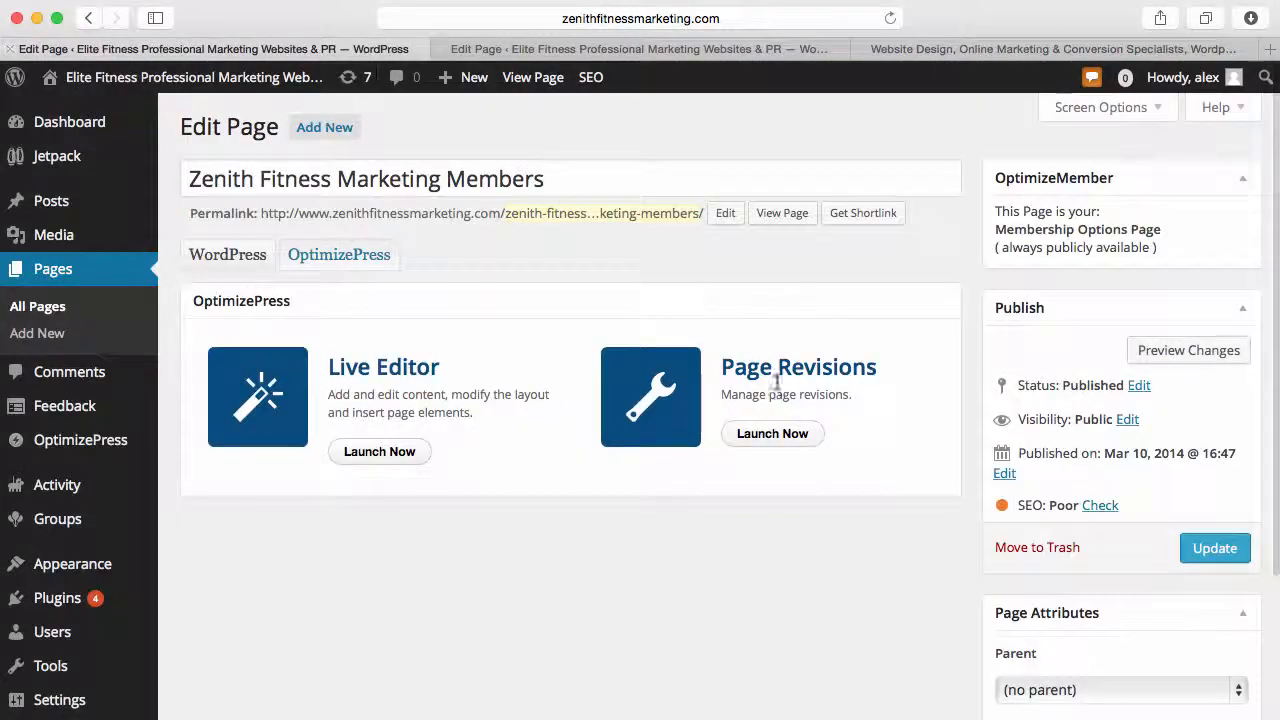
pyautogui.click(379, 452)
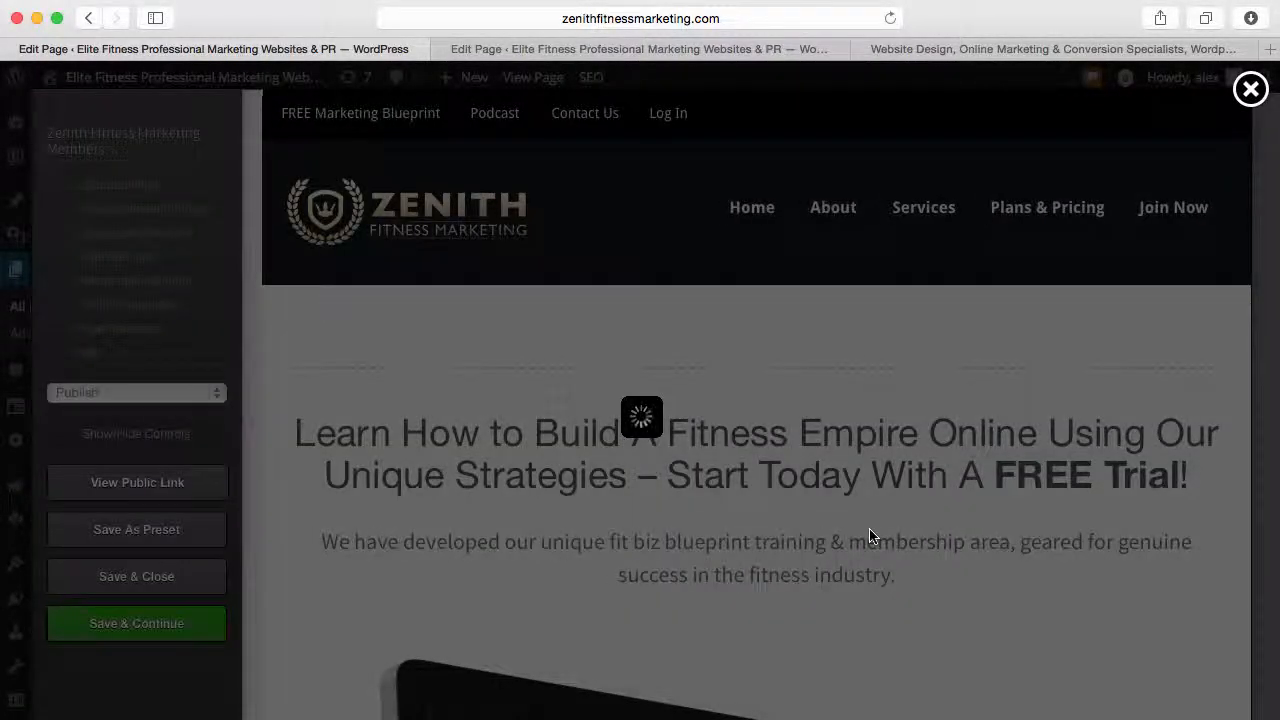
pyautogui.scroll(-3, 856, 547)
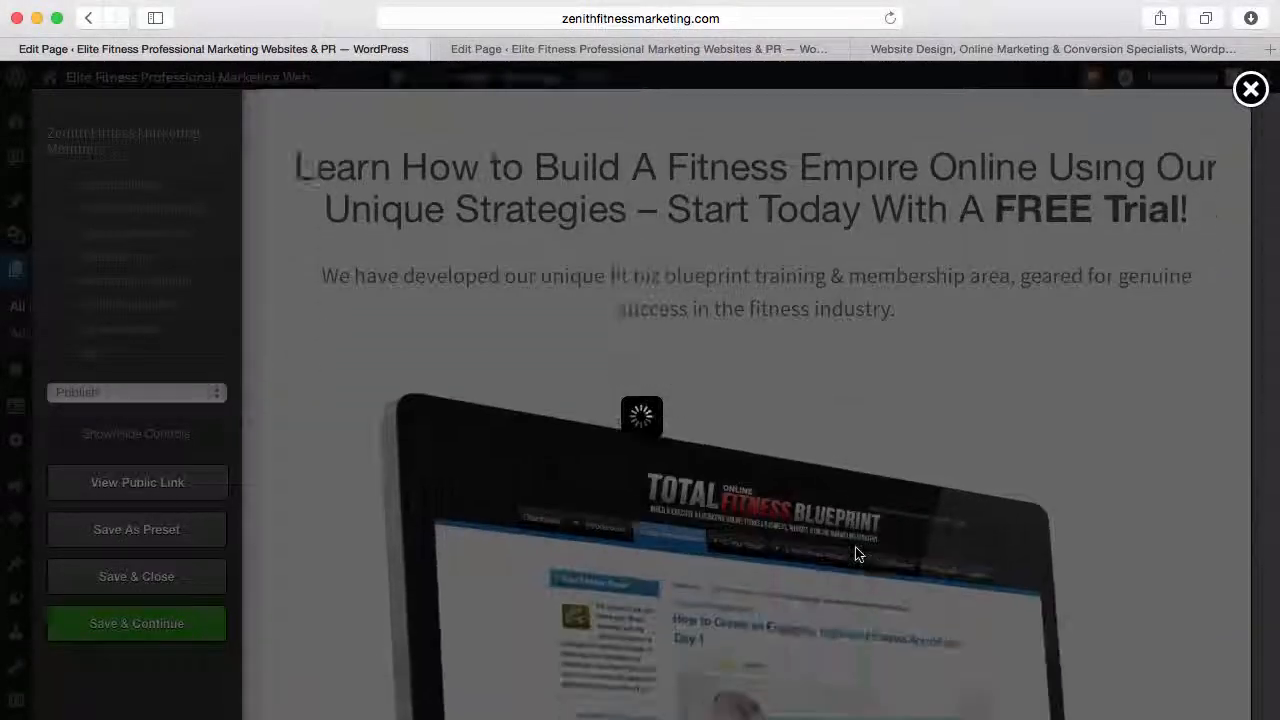
pyautogui.scroll(-2, 850, 548)
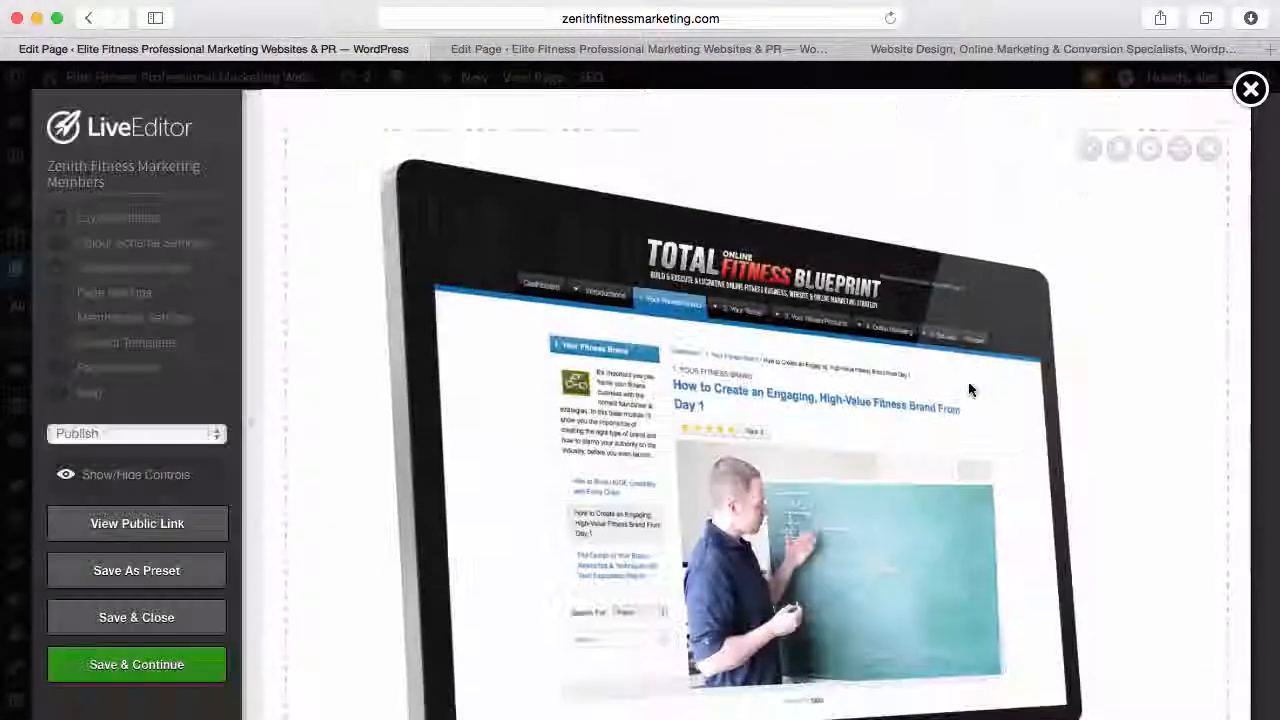
# Open the settings of the monitor image element, view the built-in help video for images, and close the settings.
pyautogui.scroll(3, 970, 386)
pyautogui.click(1090, 308)
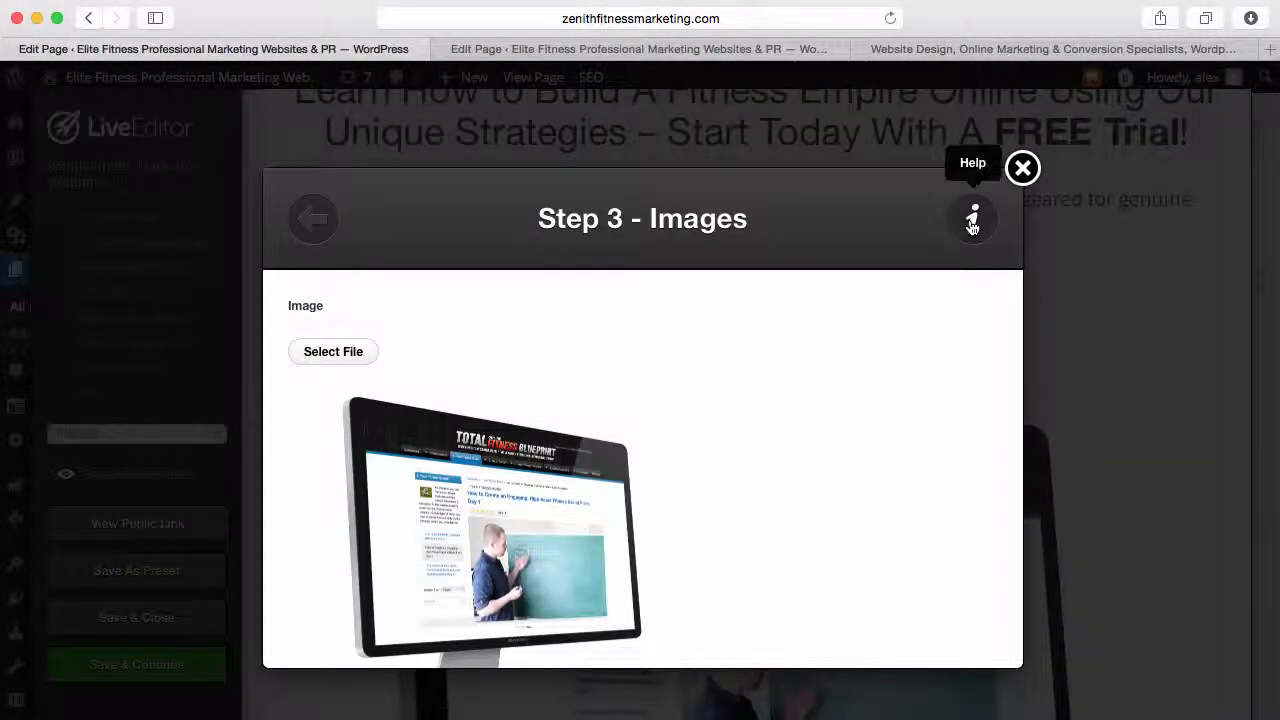
pyautogui.click(972, 222)
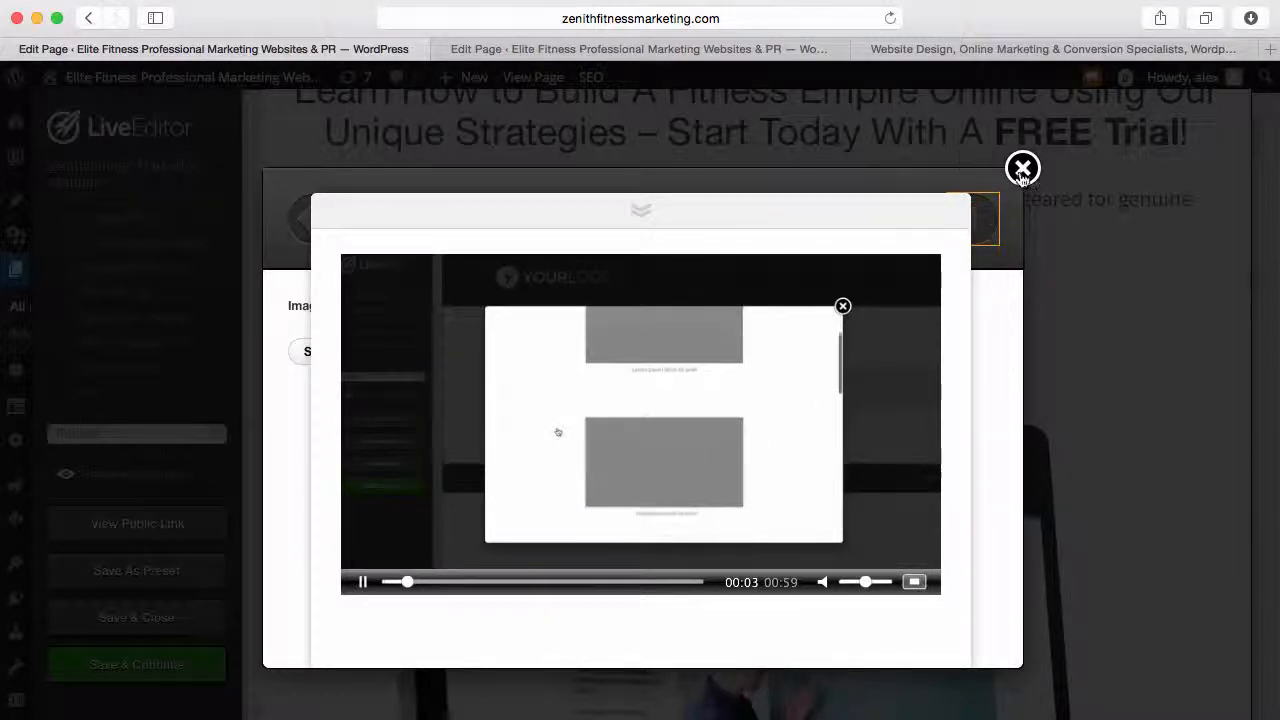
pyautogui.click(875, 217)
pyautogui.click(1022, 168)
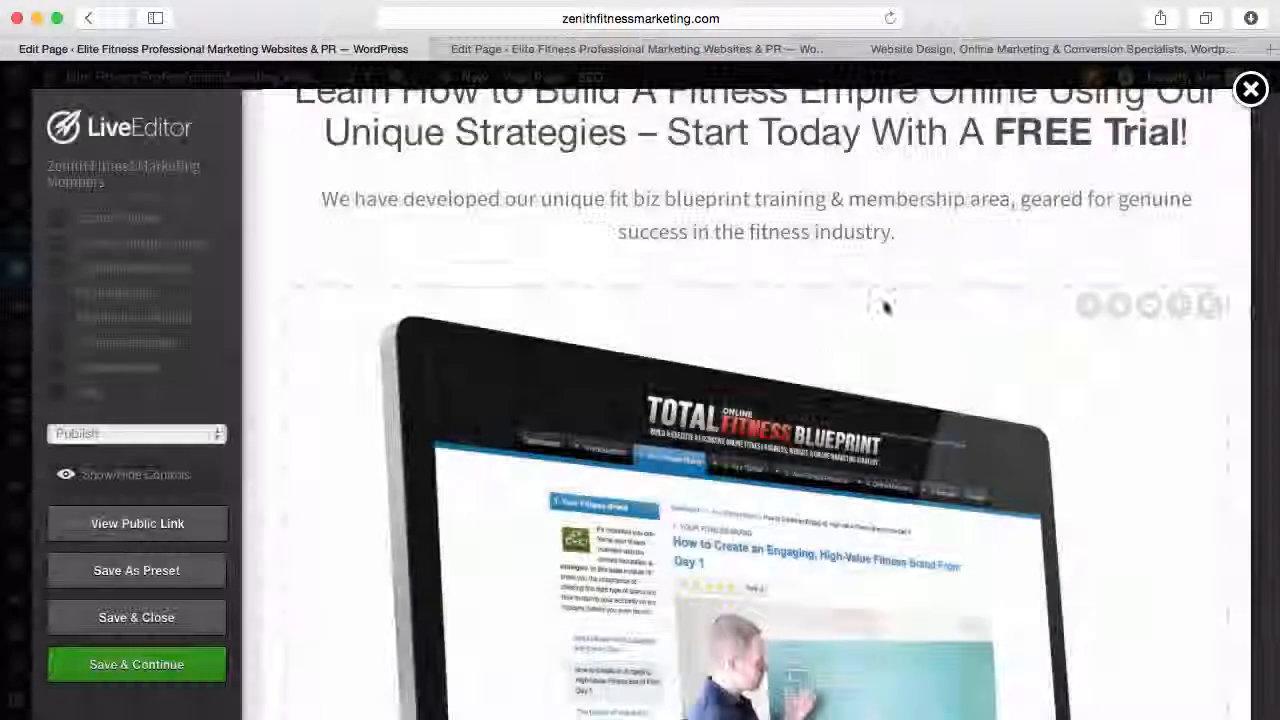
# Switch back to the Total Website Blueprint sales page and review its video, free trial list and countdown timer.
pyautogui.click(910, 56)
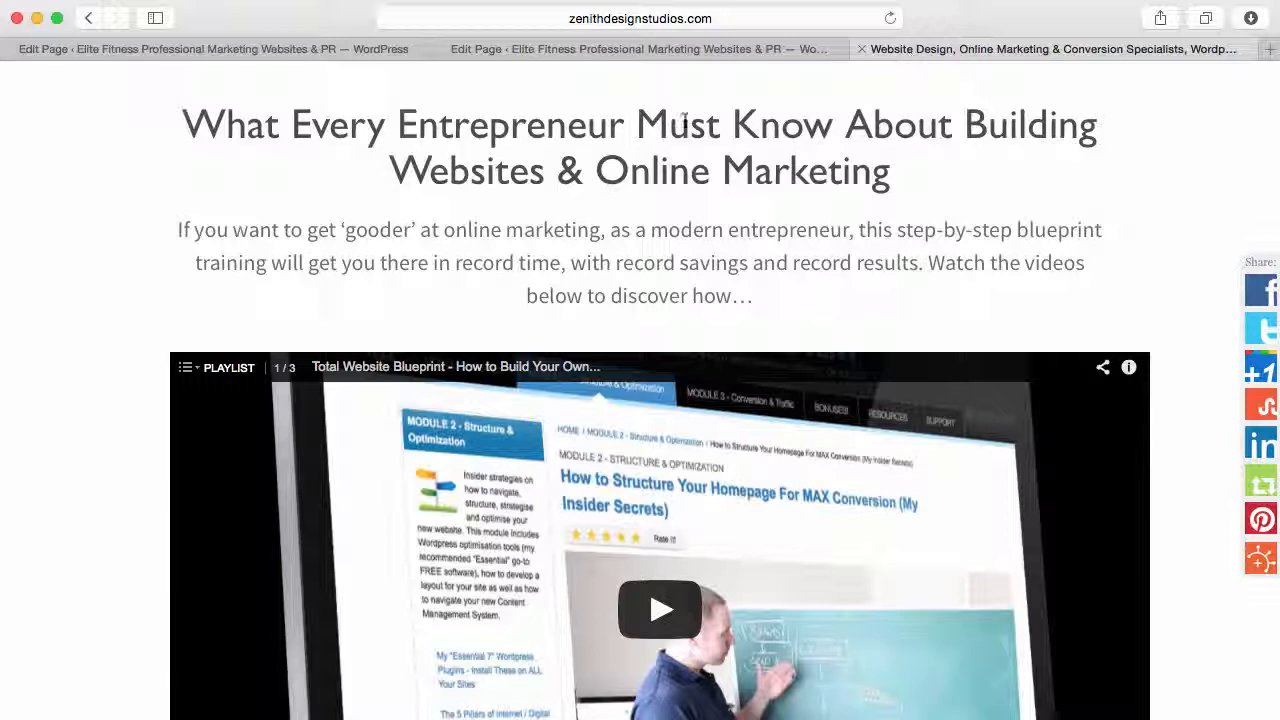
pyautogui.scroll(-2, 105, 541)
pyautogui.scroll(-10, 105, 541)
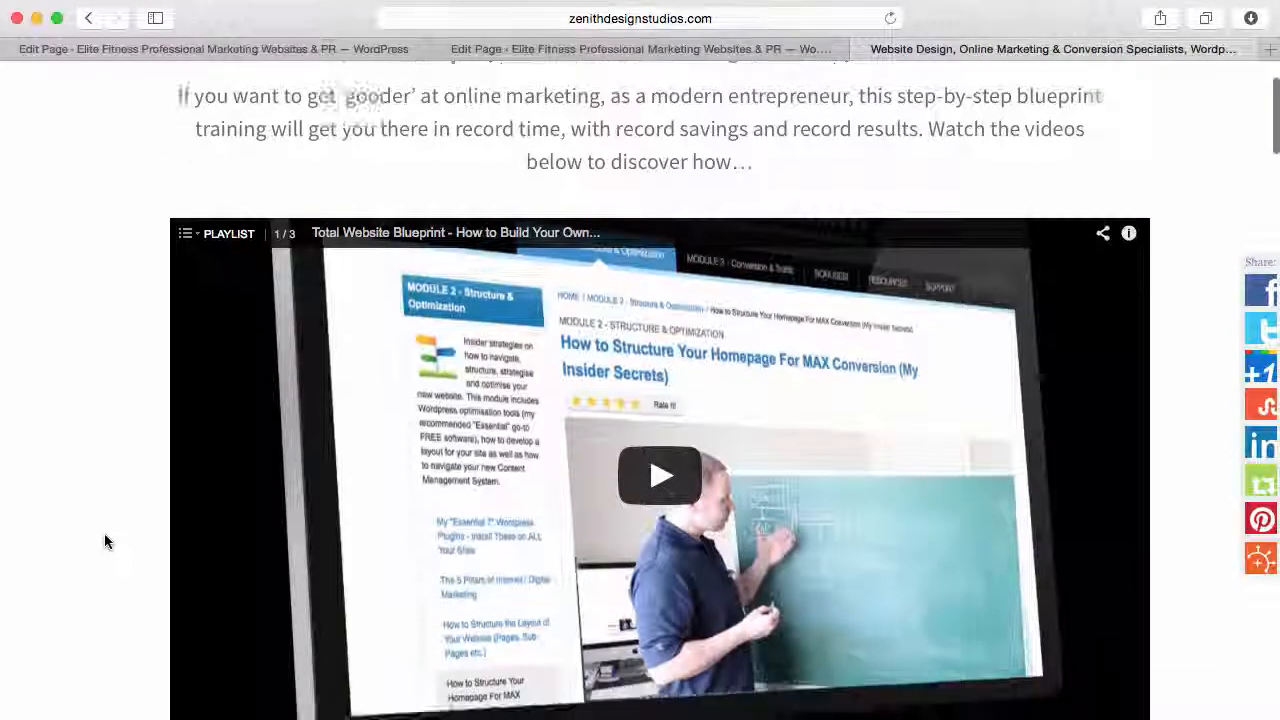
pyautogui.scroll(-4, 105, 541)
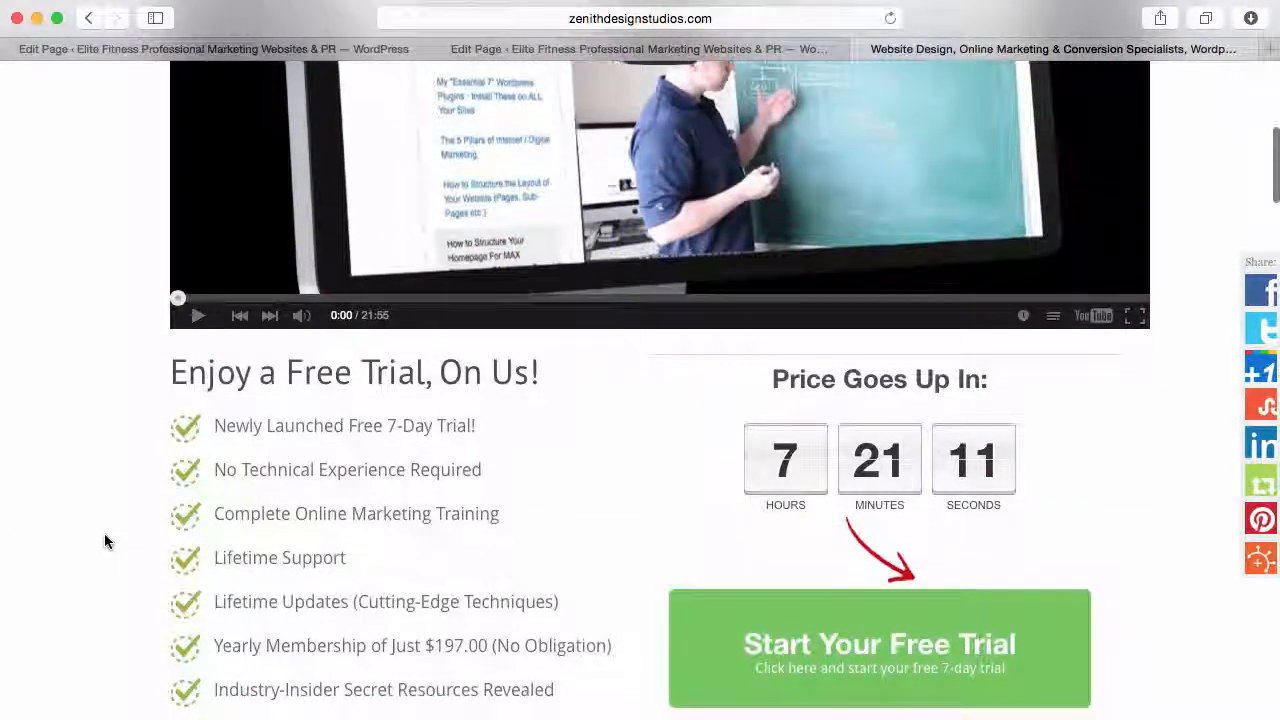